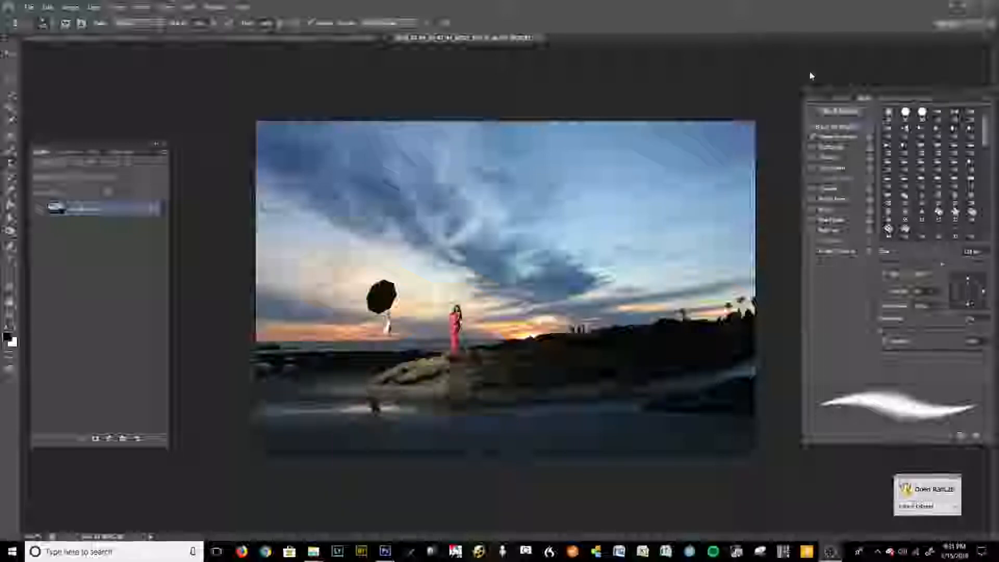
Compare the original photo with the latest Clone Stamp state in the history and inspect the retouched area around the umbrella.
{"action": "left_click", "coordinate": [846, 101]}
{"action": "left_click", "coordinate": [870, 112]}
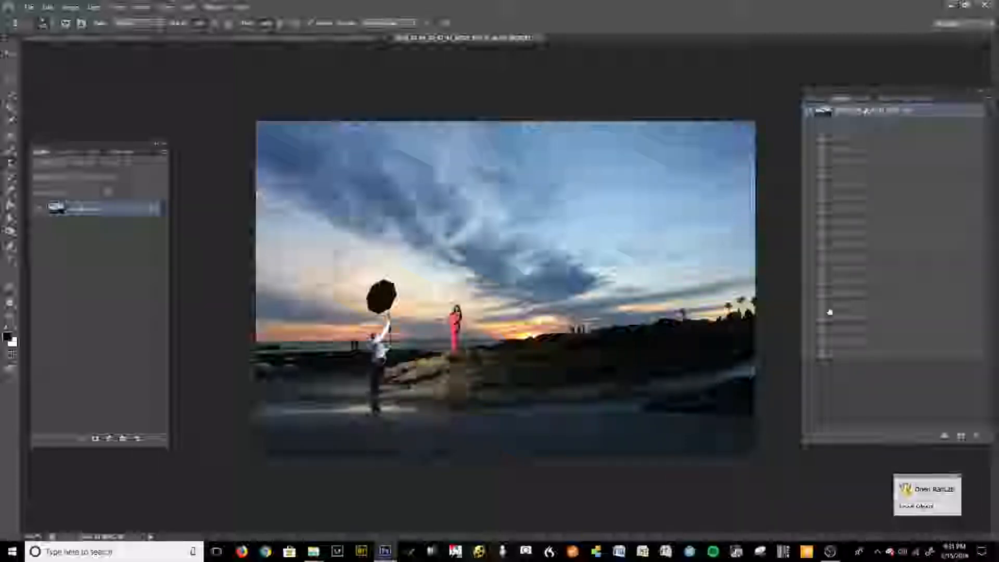
{"action": "left_click", "coordinate": [849, 353]}
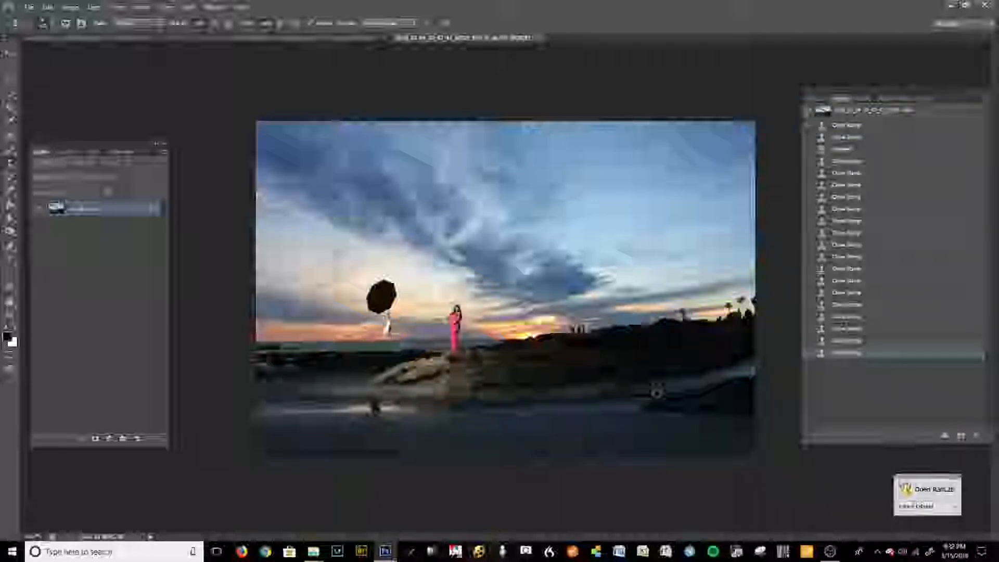
{"action": "key", "text": "ctrl+plus"}
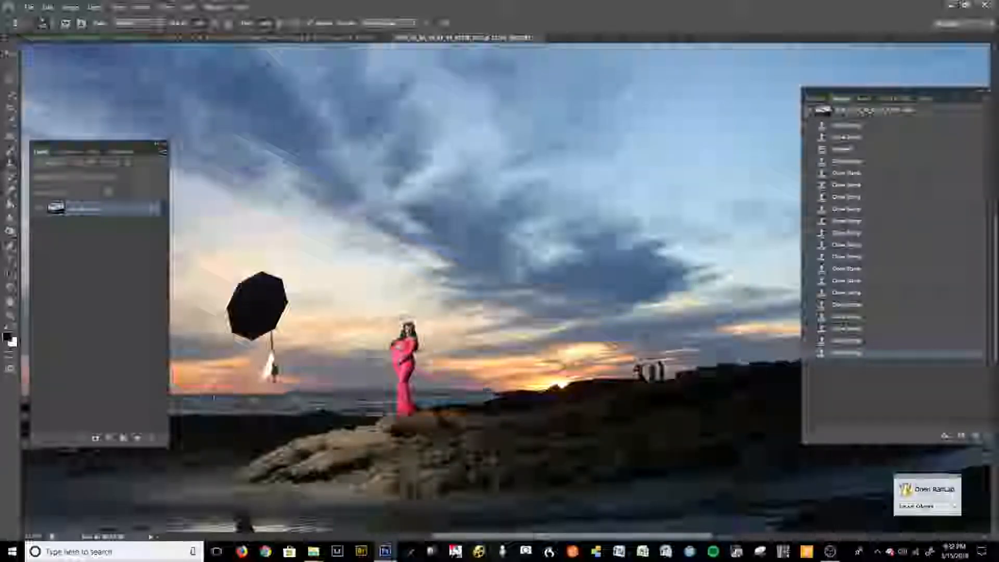
{"action": "scroll", "coordinate": [591, 387], "scroll_direction": "down", "scroll_amount": 5}
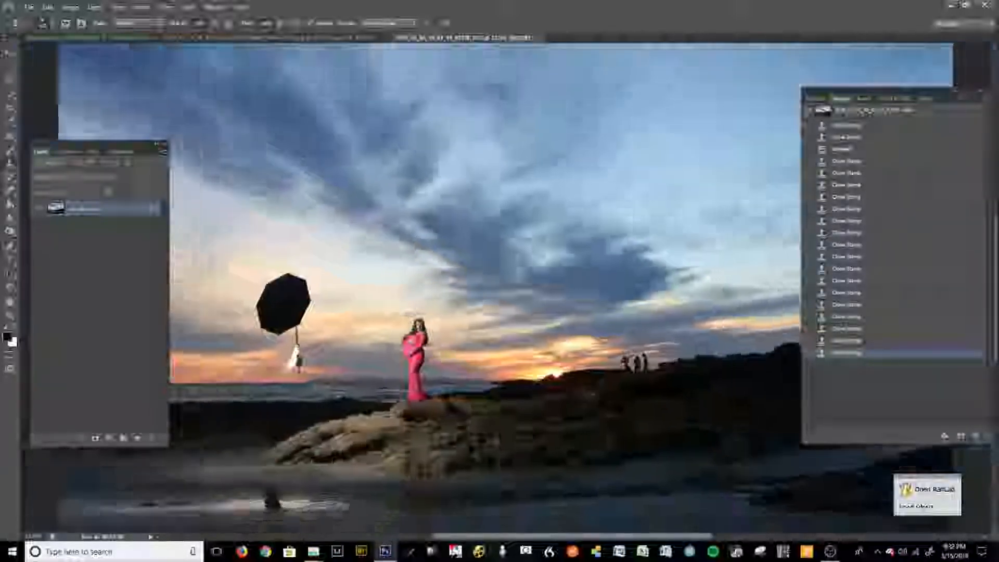
{"action": "scroll", "coordinate": [591, 373], "scroll_direction": "up", "scroll_amount": 3}
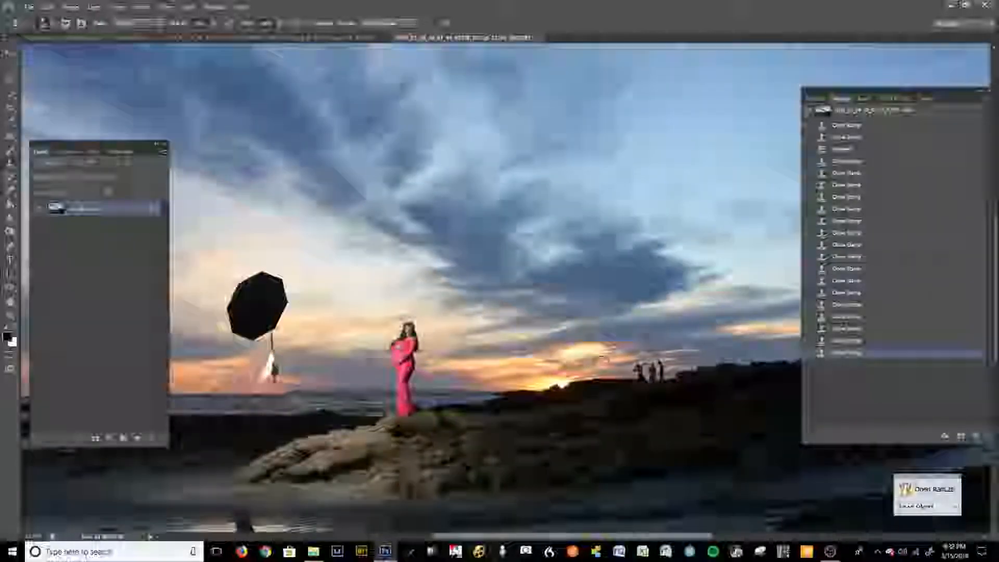
{"action": "key", "text": "ctrl+minus"}
{"action": "key", "text": "ctrl+minus"}
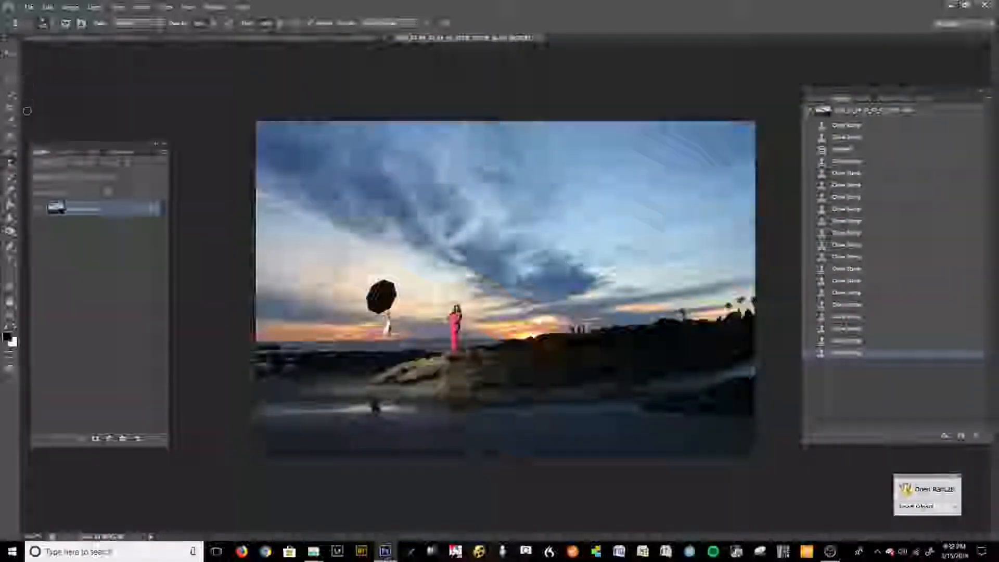
Select the whole sky down to the horizon with the Quick Selection tool.
{"action": "left_click", "coordinate": [12, 97]}
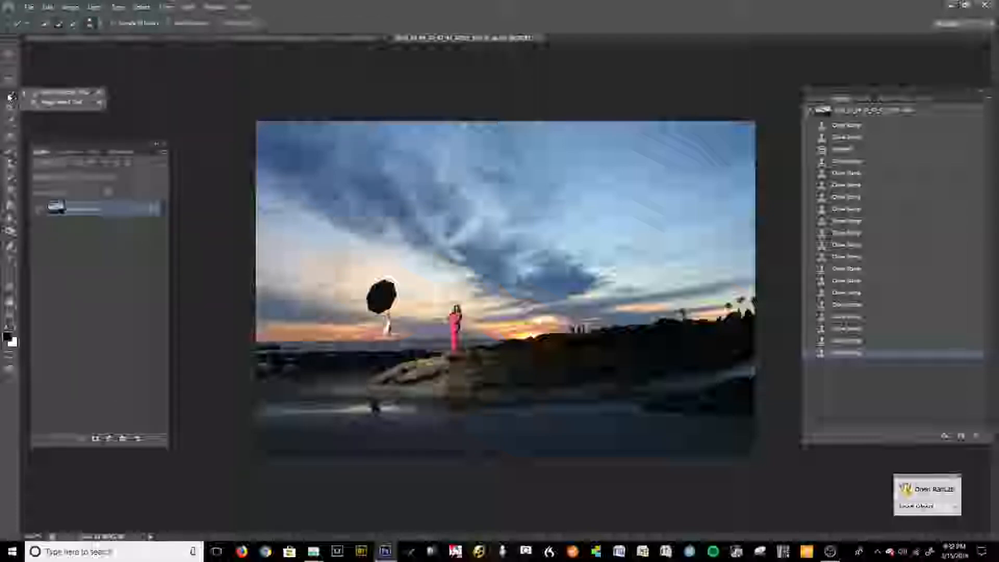
{"action": "left_click", "coordinate": [67, 93]}
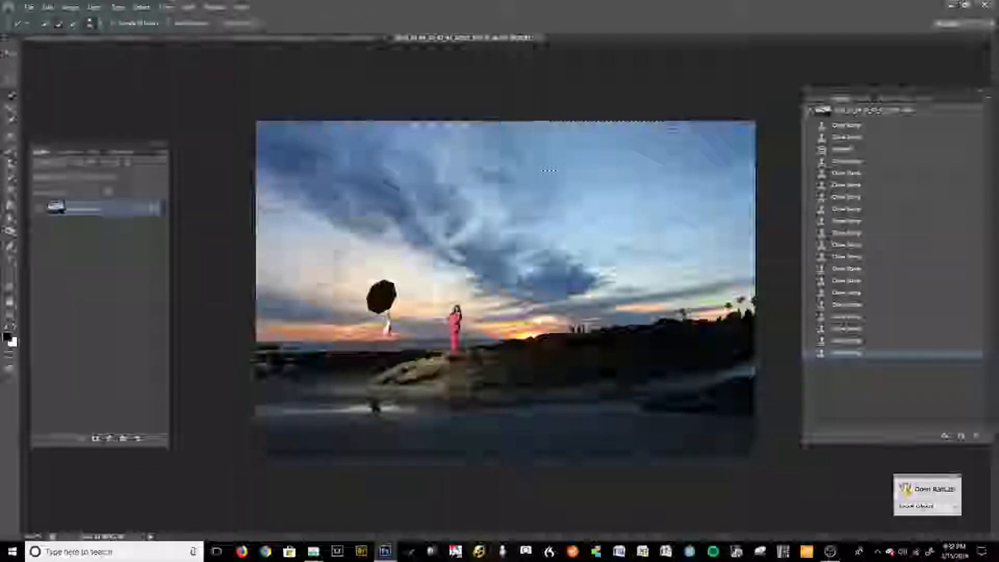
{"action": "mouse_move", "coordinate": [673, 129]}
{"action": "left_mouse_down"}
{"action": "mouse_move", "coordinate": [334, 243]}
{"action": "mouse_move", "coordinate": [636, 210]}
{"action": "left_mouse_up"}
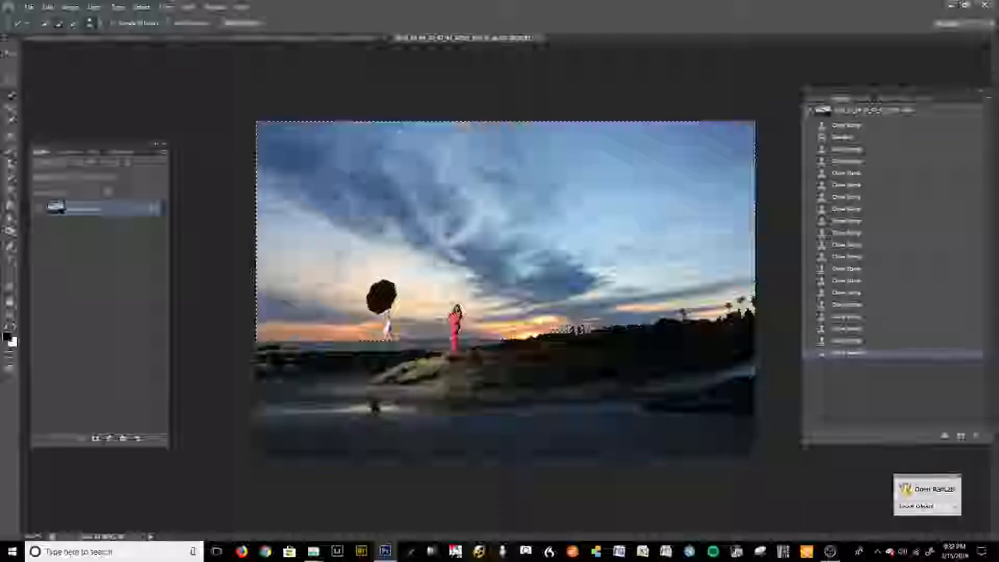
Add the missed strip along the sea horizon between the umbrella and the woman to the sky selection with the Polygonal Lasso.
{"action": "key", "text": "ctrl+plus"}
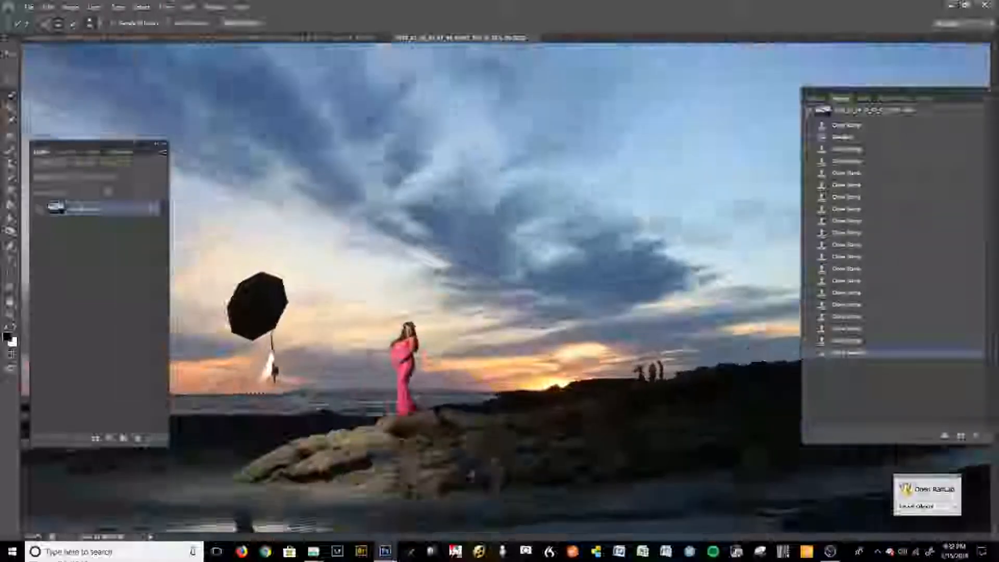
{"action": "left_click_drag", "start_coordinate": [270, 380], "coordinate": [478, 350]}
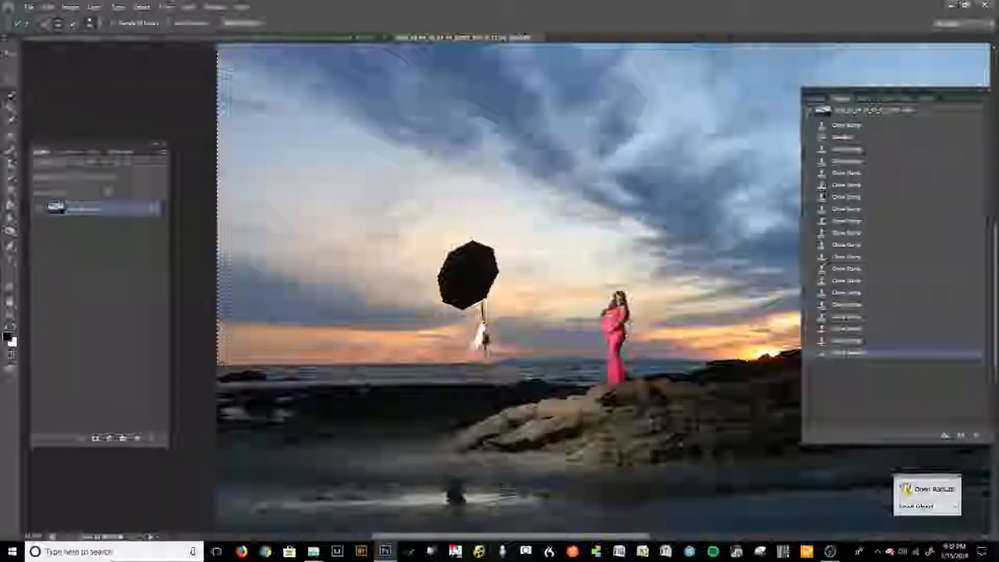
{"action": "key", "text": "ctrl+plus"}
{"action": "left_click_drag", "start_coordinate": [529, 392], "coordinate": [446, 317]}
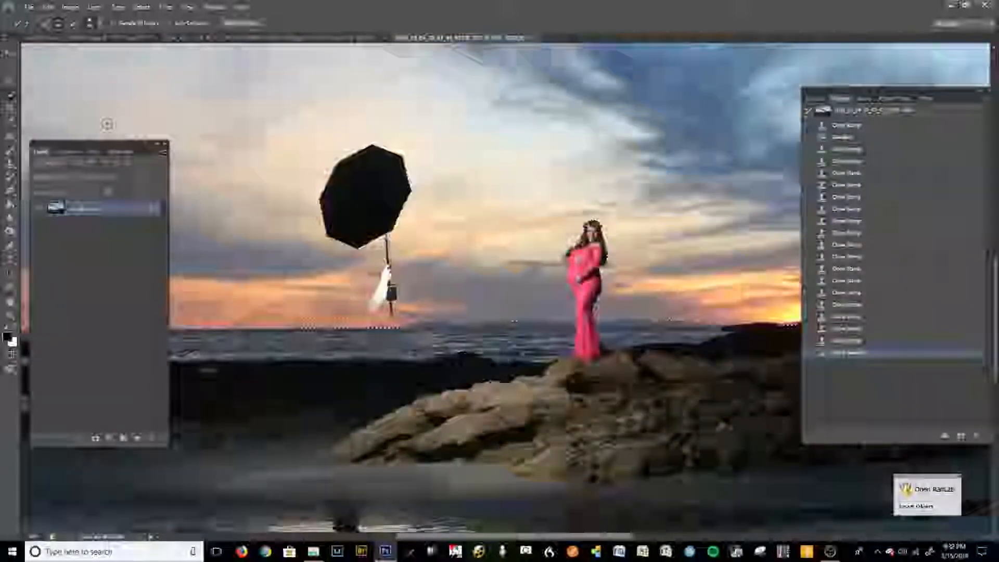
{"action": "left_click", "coordinate": [12, 83]}
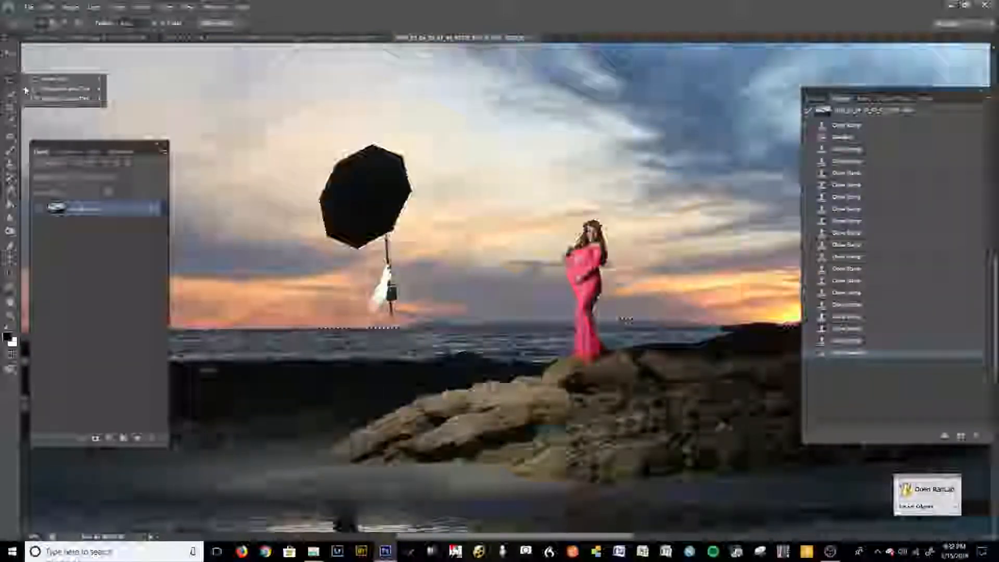
{"action": "left_click", "coordinate": [66, 91]}
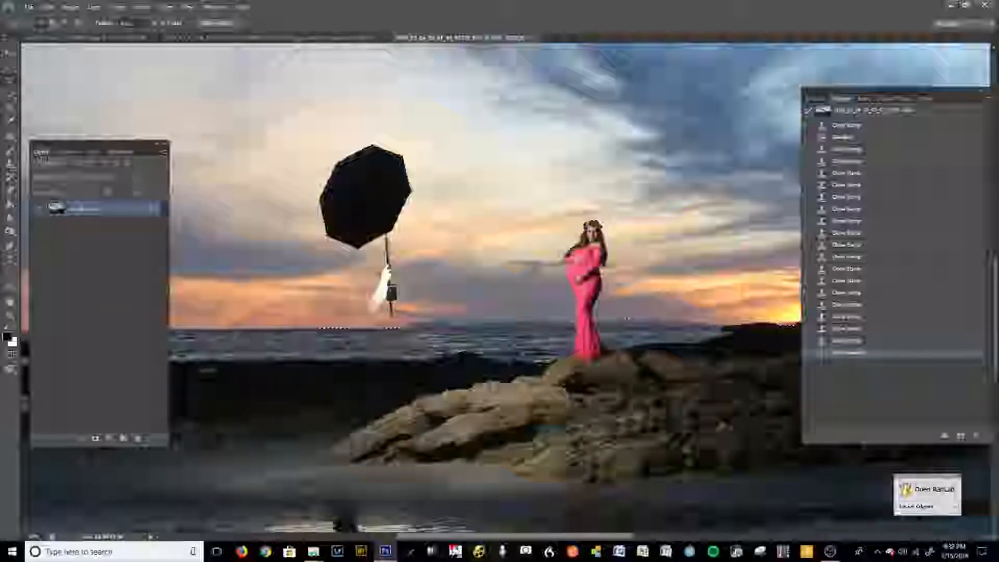
{"action": "key", "text": "ctrl+plus"}
{"action": "key", "text": "ctrl+plus"}
{"action": "left_click_drag", "start_coordinate": [429, 378], "coordinate": [404, 300]}
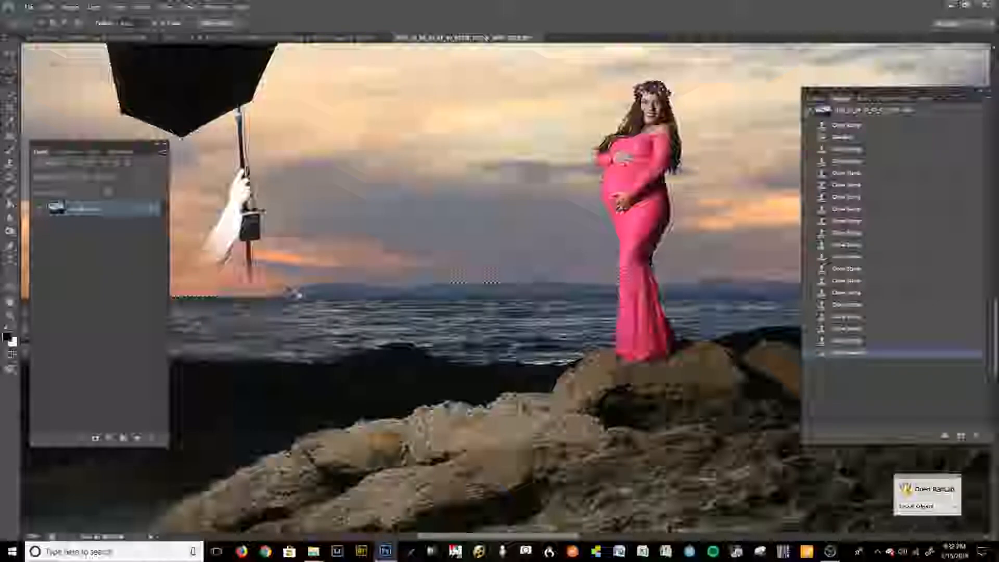
{"action": "key", "text": "shift"}
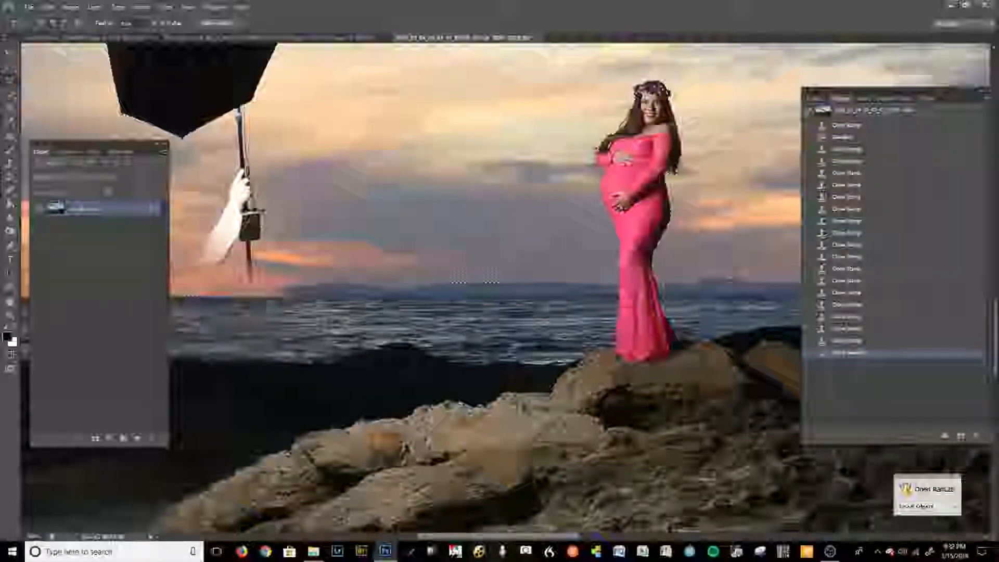
{"action": "left_click_drag", "start_coordinate": [333, 304], "coordinate": [619, 296]}
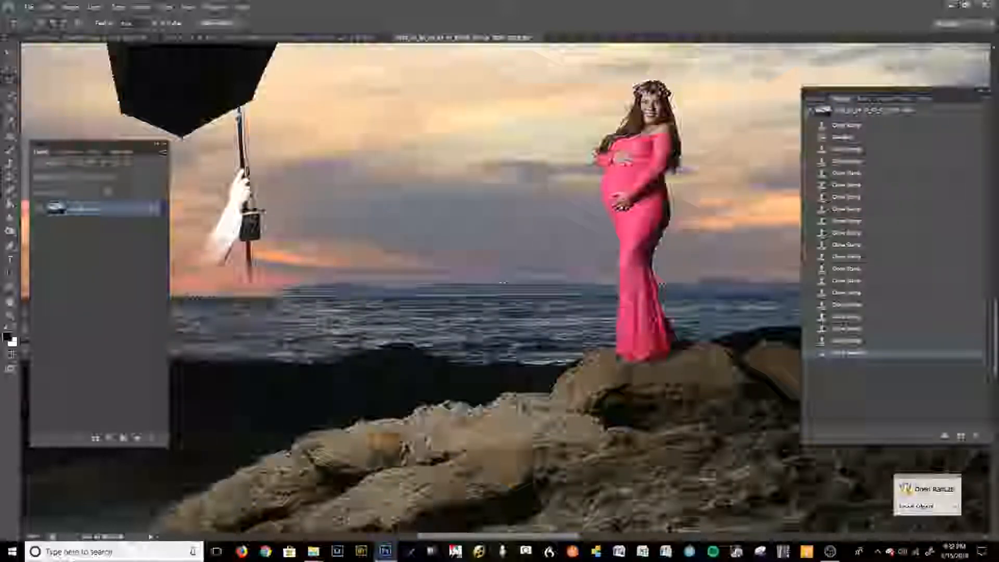
{"action": "key", "text": "ctrl+shift+i"}
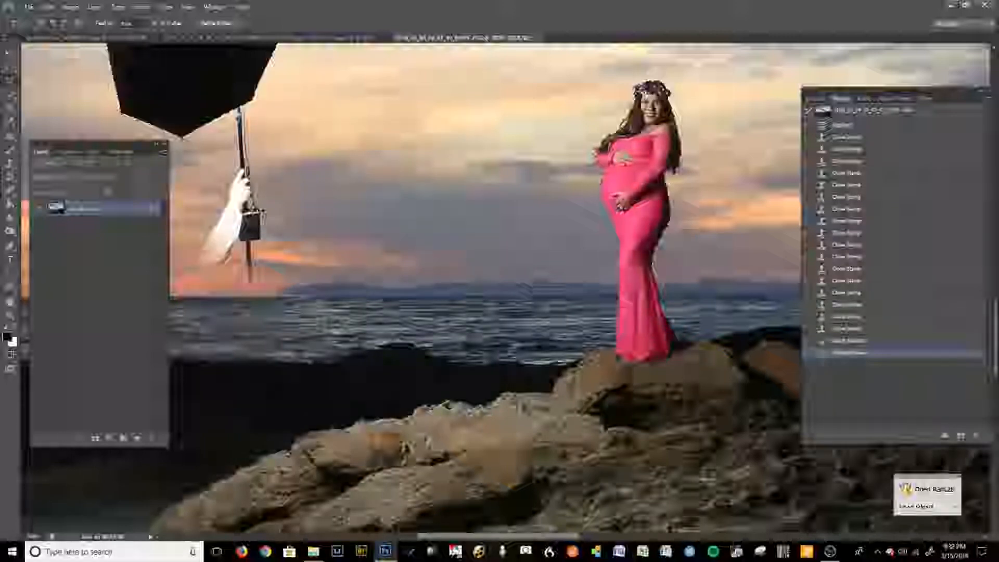
{"action": "left_click", "coordinate": [279, 296]}
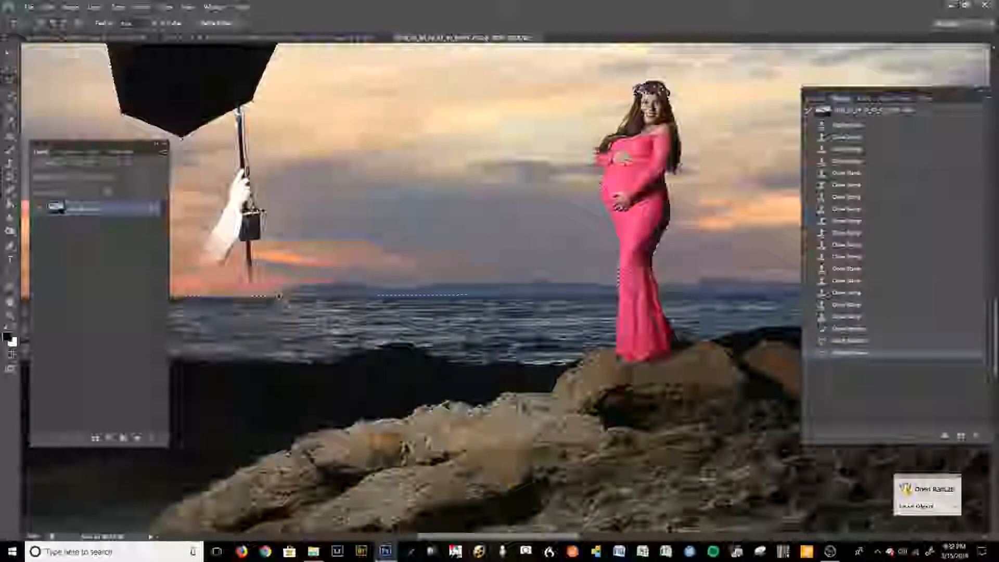
Add the distant hills between the woman's dress and the dark headland to the selection, following the waterline with the Polygonal Lasso.
{"action": "left_click_drag", "start_coordinate": [540, 292], "coordinate": [328, 320]}
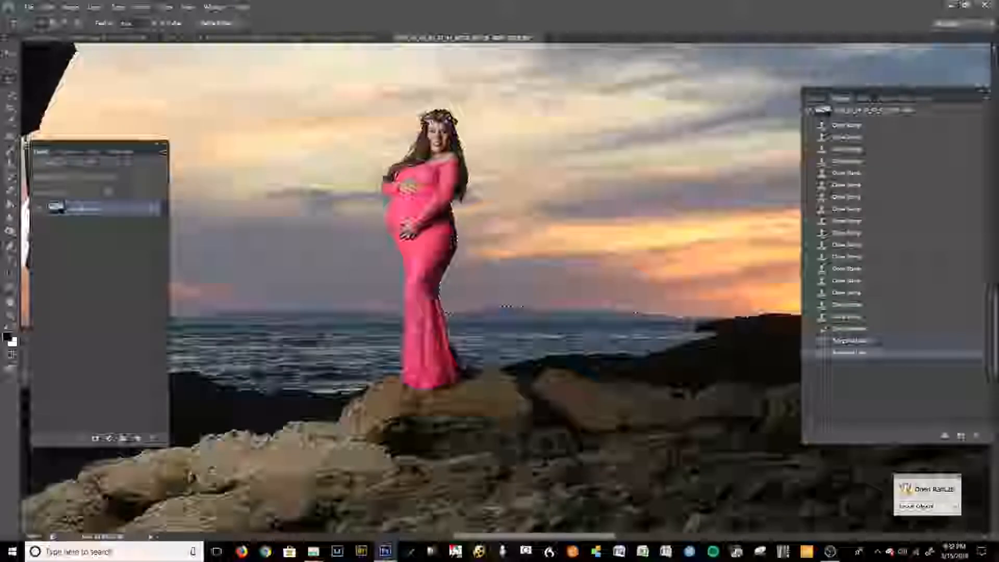
{"action": "key", "text": "ctrl+plus"}
{"action": "key", "text": "ctrl+plus"}
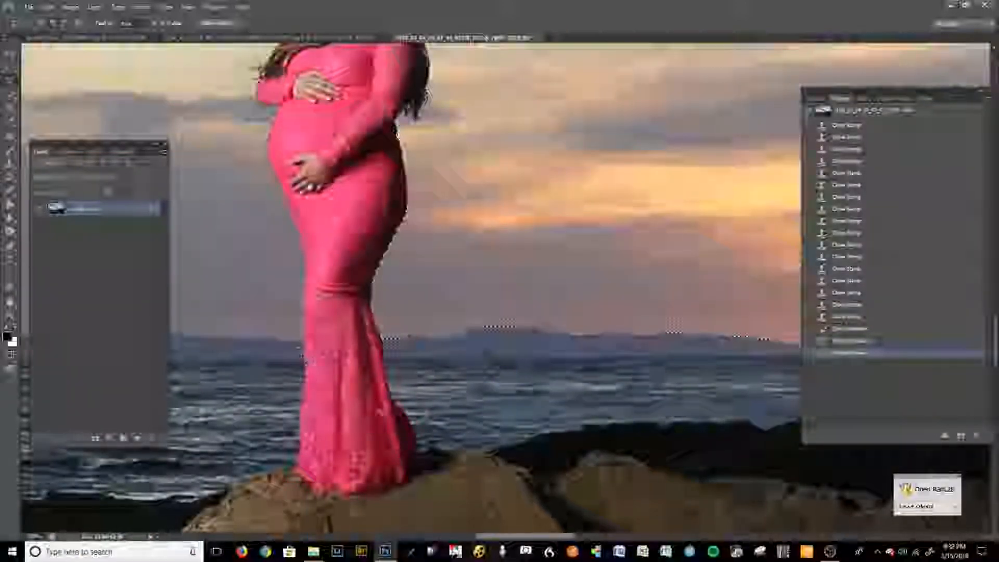
{"action": "key", "text": "ctrl+shift+i"}
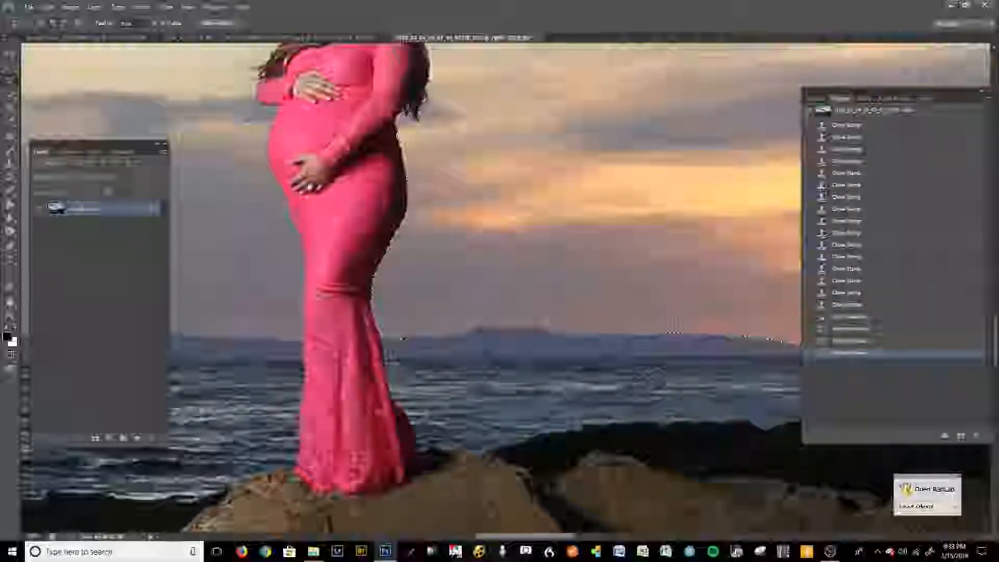
{"action": "left_click_drag", "start_coordinate": [658, 357], "coordinate": [513, 367]}
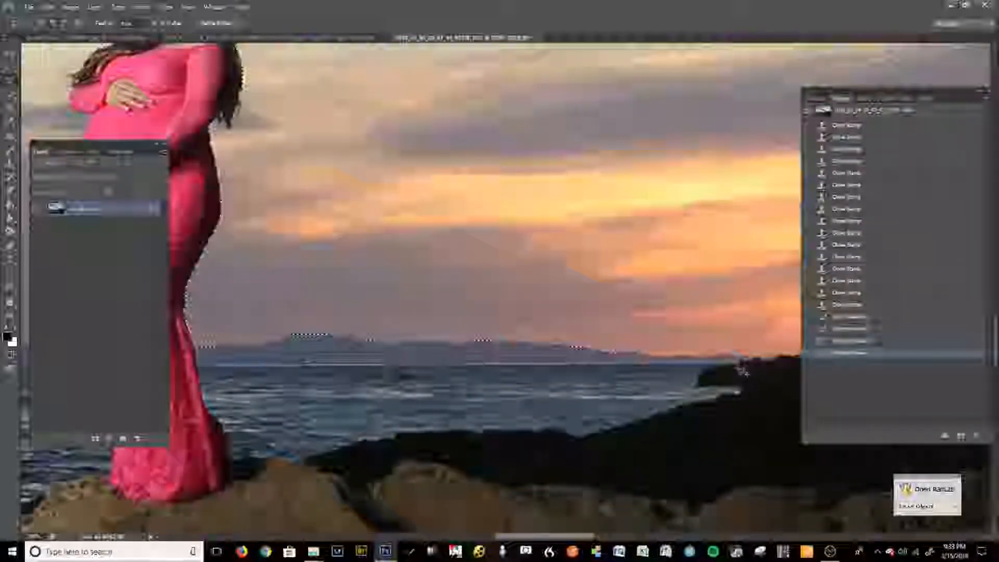
{"action": "left_click_drag", "start_coordinate": [700, 361], "coordinate": [562, 375]}
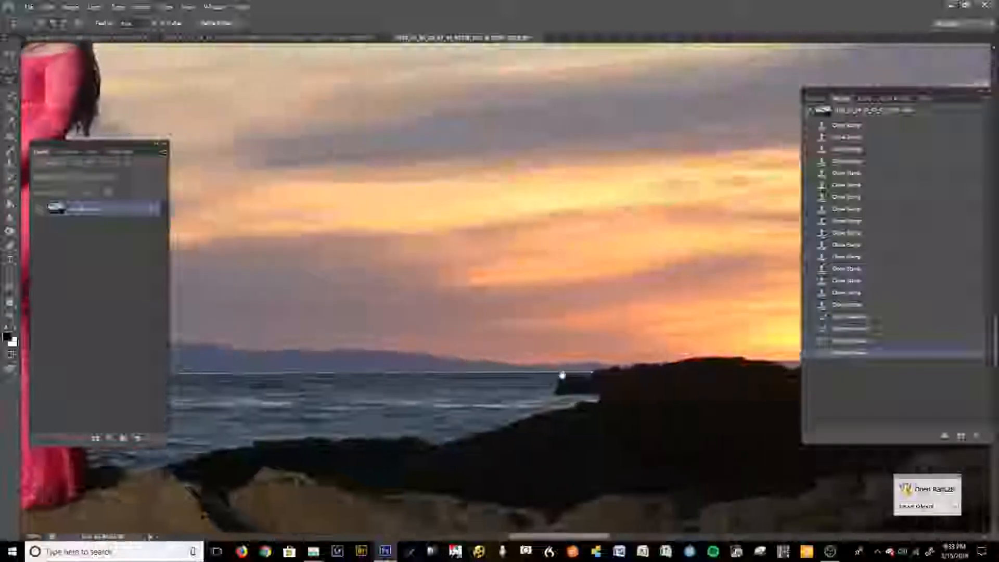
{"action": "left_click_drag", "start_coordinate": [628, 357], "coordinate": [471, 375]}
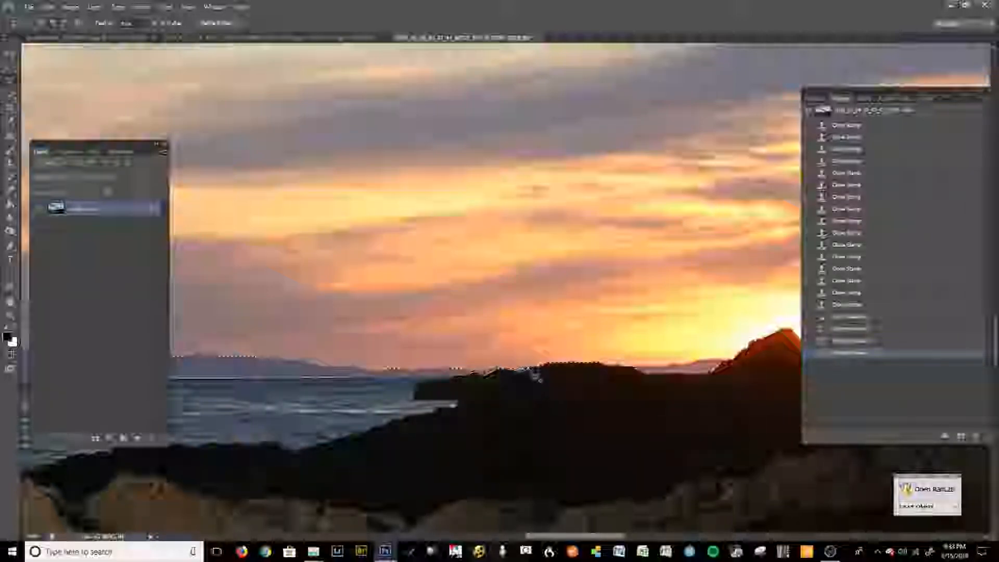
{"action": "left_click_drag", "start_coordinate": [453, 317], "coordinate": [773, 271]}
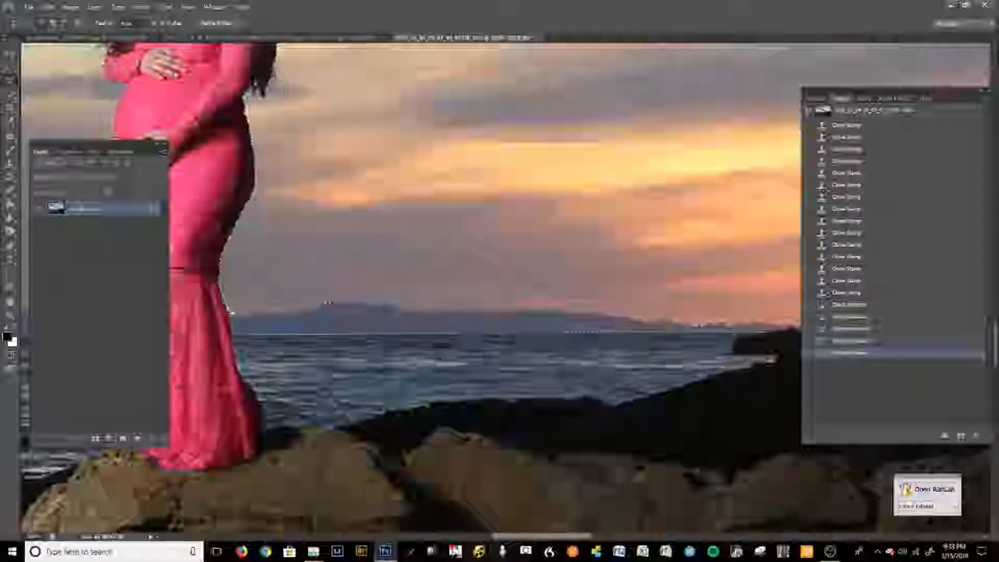
{"action": "left_click_drag", "start_coordinate": [571, 330], "coordinate": [54, 368]}
{"action": "left_click_drag", "start_coordinate": [528, 340], "coordinate": [551, 333]}
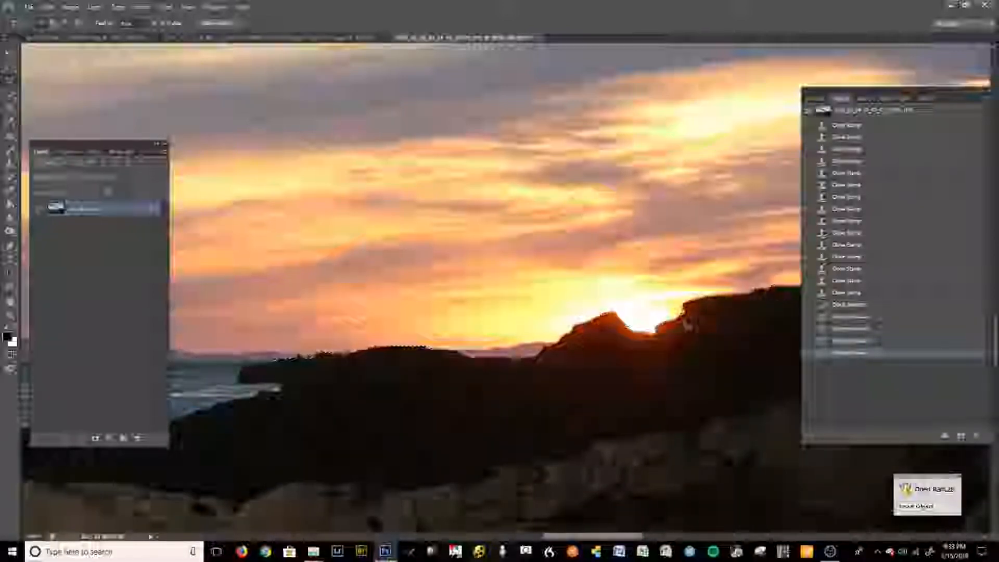
Add the ridge crest around the setting sun to the selection by outlining it with the Polygonal Lasso.
{"action": "left_click_drag", "start_coordinate": [635, 363], "coordinate": [471, 327]}
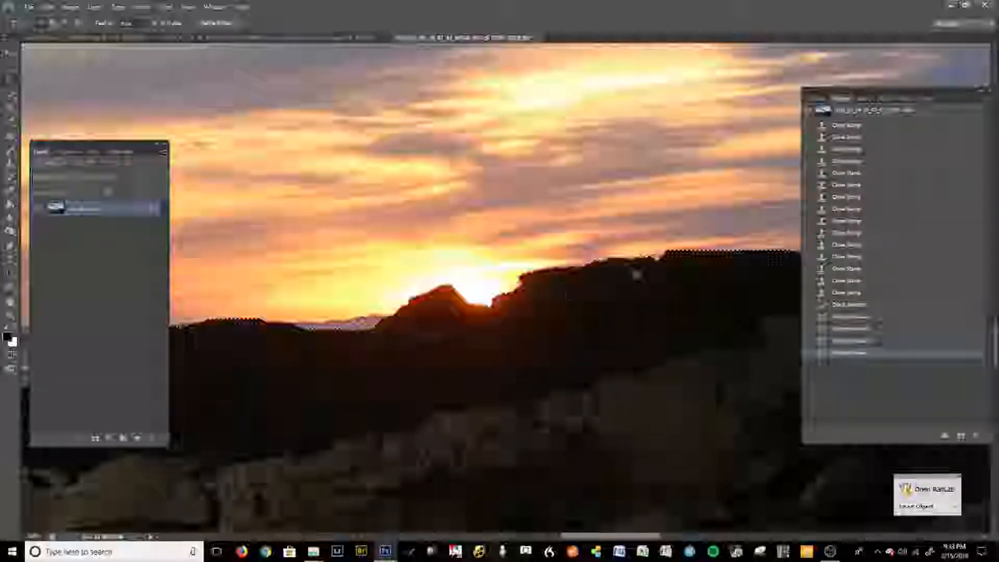
{"action": "left_click", "coordinate": [371, 329], "text": "shift"}
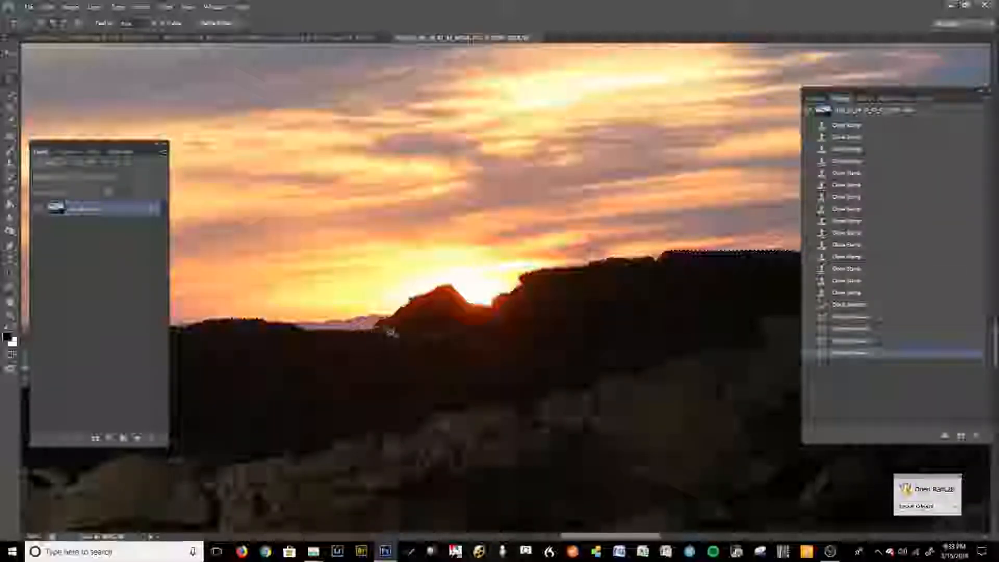
{"action": "mouse_move", "coordinate": [434, 321]}
{"action": "left_mouse_down"}
{"action": "mouse_move", "coordinate": [476, 348]}
{"action": "mouse_move", "coordinate": [499, 345]}
{"action": "mouse_move", "coordinate": [547, 295]}
{"action": "mouse_move", "coordinate": [590, 306]}
{"action": "mouse_move", "coordinate": [602, 286]}
{"action": "mouse_move", "coordinate": [671, 253]}
{"action": "left_mouse_up"}
{"action": "mouse_move", "coordinate": [589, 212]}
{"action": "left_mouse_down"}
{"action": "mouse_move", "coordinate": [402, 242]}
{"action": "mouse_move", "coordinate": [336, 271]}
{"action": "left_mouse_up"}
{"action": "left_click_drag", "start_coordinate": [304, 300], "coordinate": [294, 324]}
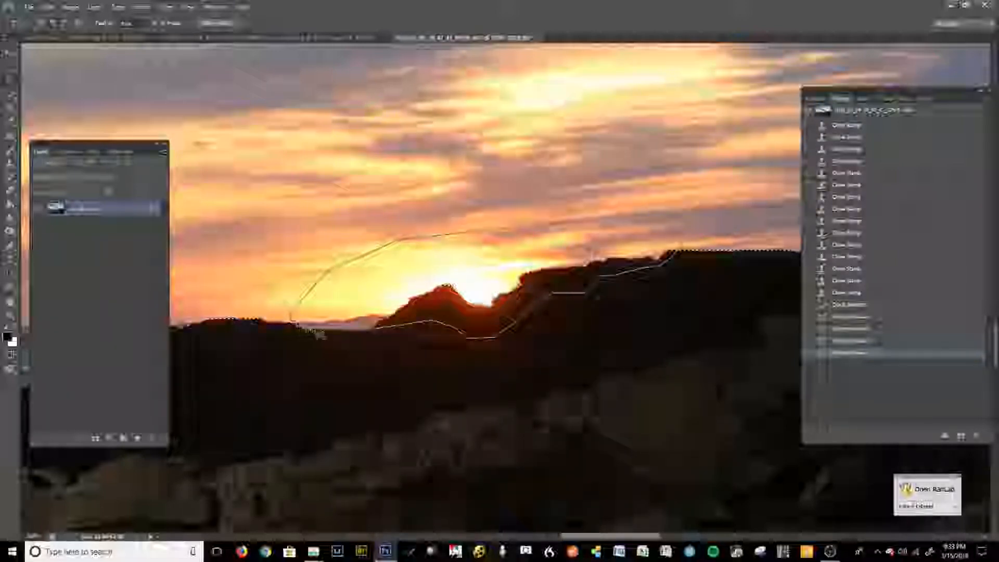
{"action": "left_click_drag", "start_coordinate": [379, 338], "coordinate": [379, 339]}
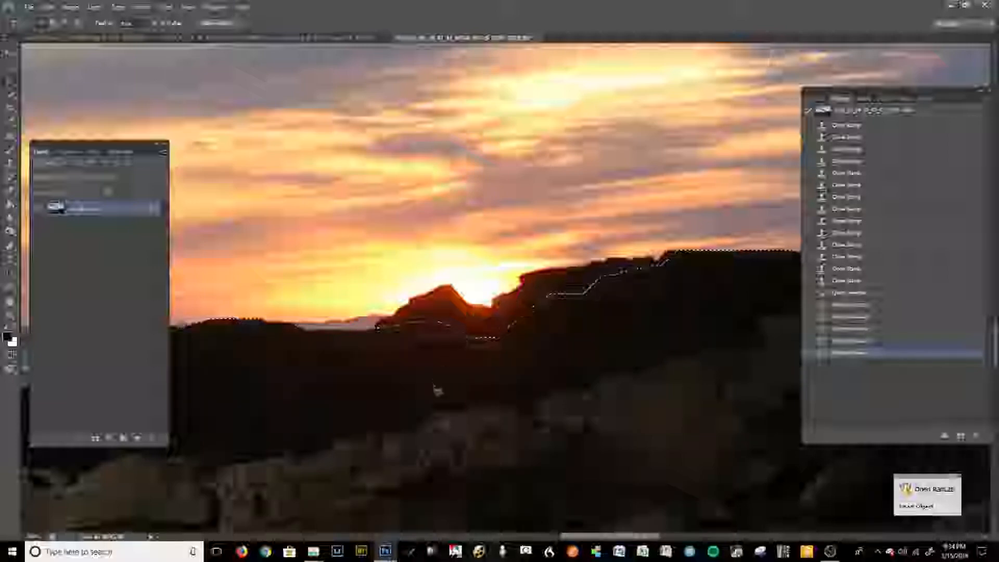
Include the three silhouetted people on the ridge in the sky selection by tracing a line beneath their feet.
{"action": "left_click_drag", "start_coordinate": [406, 402], "coordinate": [188, 388]}
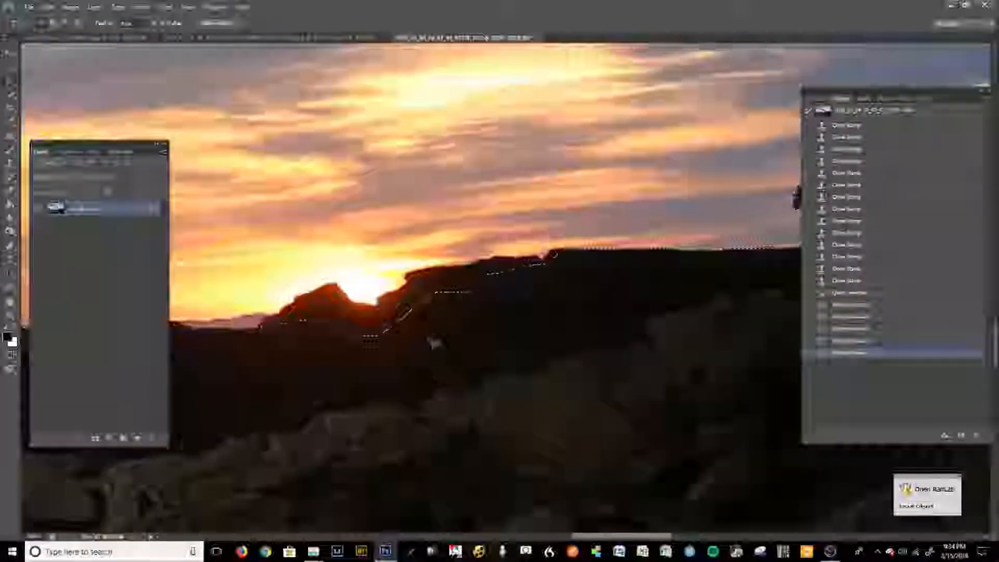
{"action": "mouse_move", "coordinate": [612, 312]}
{"action": "left_mouse_down"}
{"action": "mouse_move", "coordinate": [373, 308]}
{"action": "mouse_move", "coordinate": [388, 328]}
{"action": "mouse_move", "coordinate": [439, 351]}
{"action": "mouse_move", "coordinate": [536, 328]}
{"action": "left_mouse_up"}
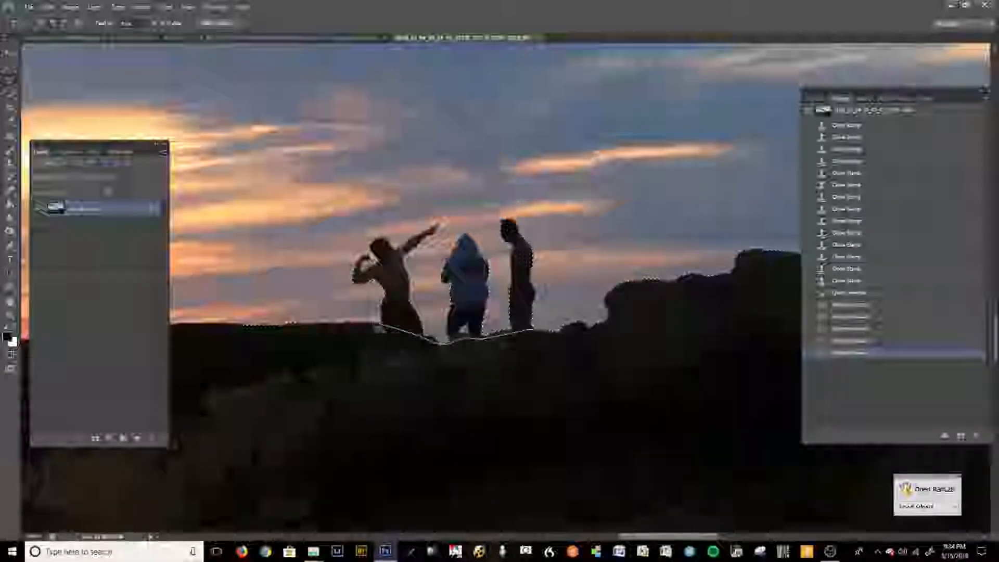
{"action": "left_click", "coordinate": [373, 338]}
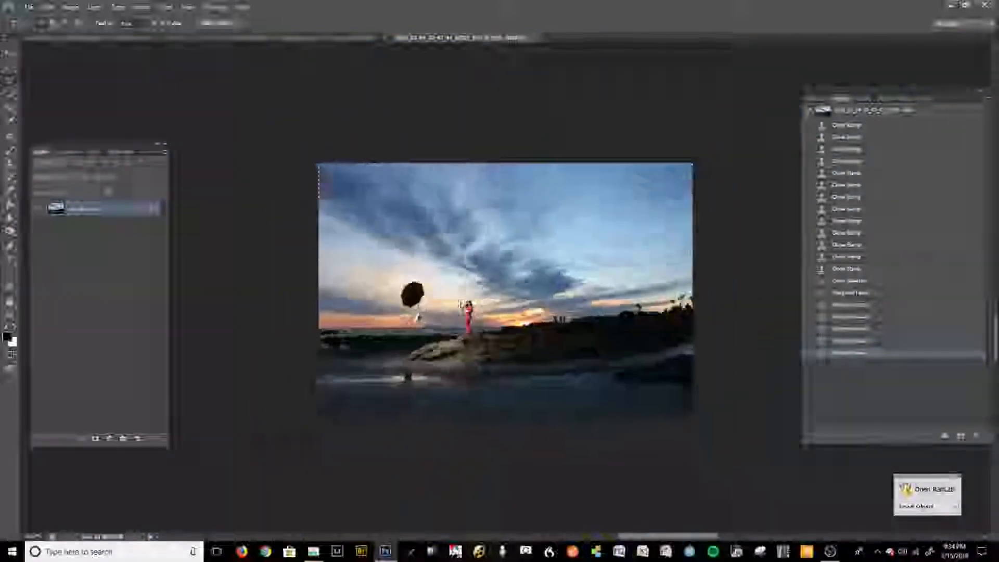
{"action": "key", "text": "ctrl+plus"}
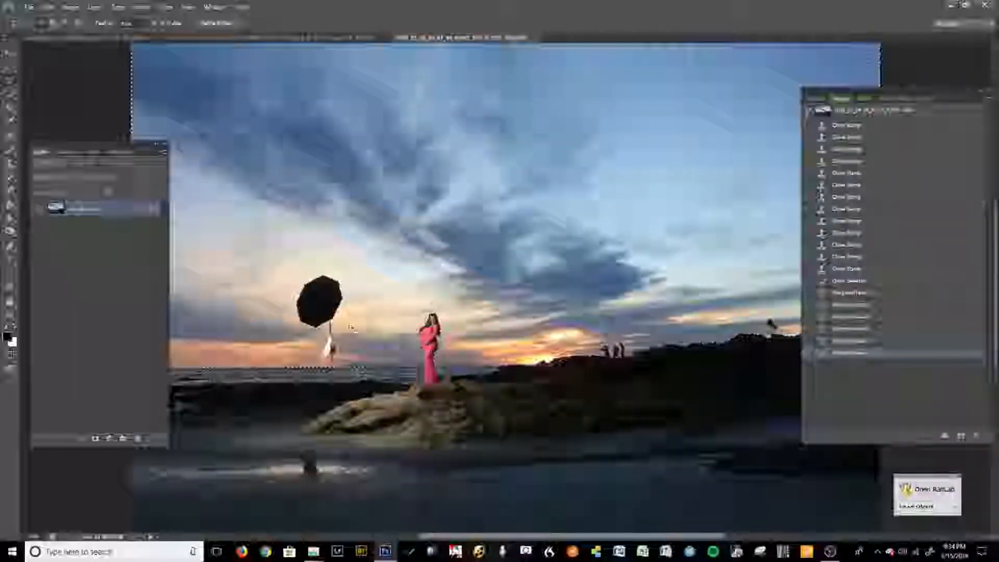
Add the silhouetted people, bushes and palm trees at the far end of the ridge to the sky selection with the Polygonal Lasso.
{"action": "mouse_move", "coordinate": [346, 251]}
{"action": "left_mouse_down"}
{"action": "mouse_move", "coordinate": [256, 274]}
{"action": "mouse_move", "coordinate": [328, 256]}
{"action": "mouse_move", "coordinate": [372, 281]}
{"action": "mouse_move", "coordinate": [350, 252]}
{"action": "left_mouse_up"}
{"action": "left_click", "coordinate": [354, 255]}
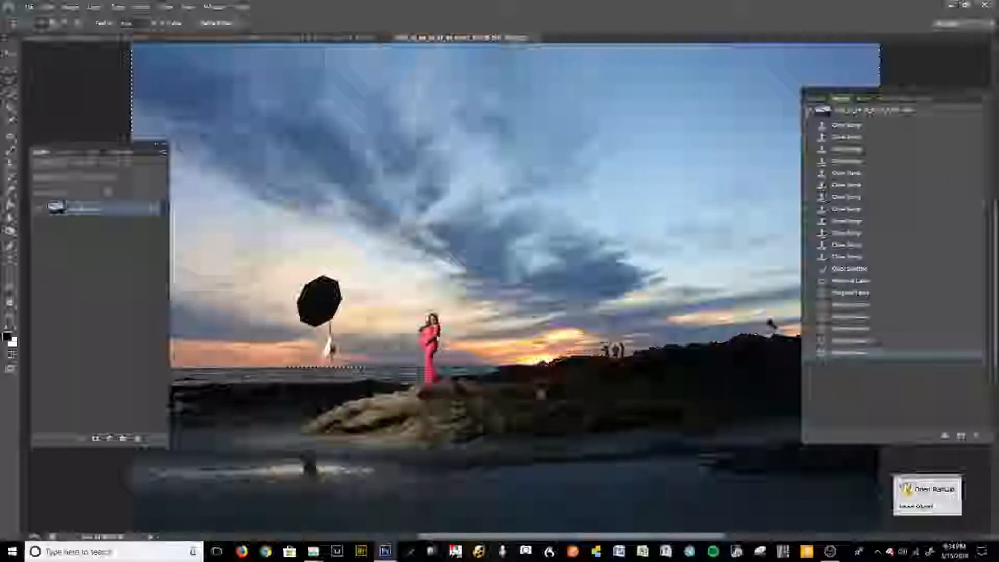
{"action": "left_click_drag", "start_coordinate": [525, 407], "coordinate": [278, 419]}
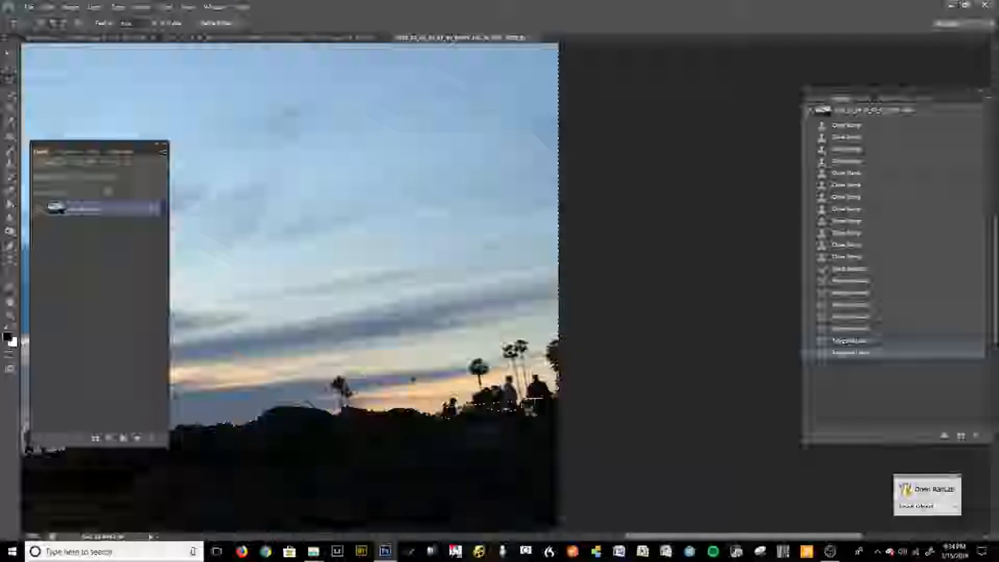
{"action": "left_click_drag", "start_coordinate": [580, 399], "coordinate": [451, 326]}
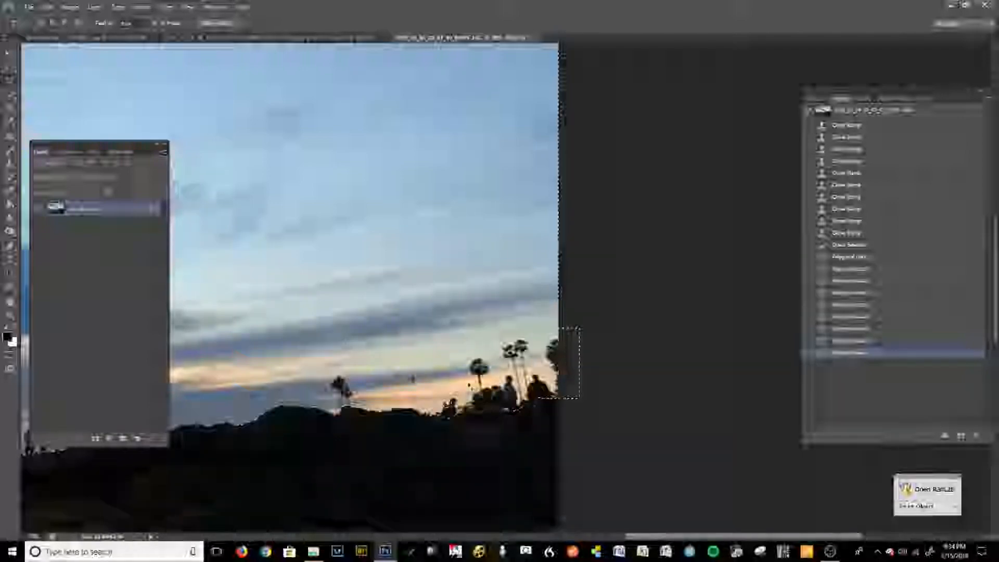
{"action": "left_click_drag", "start_coordinate": [441, 397], "coordinate": [460, 418]}
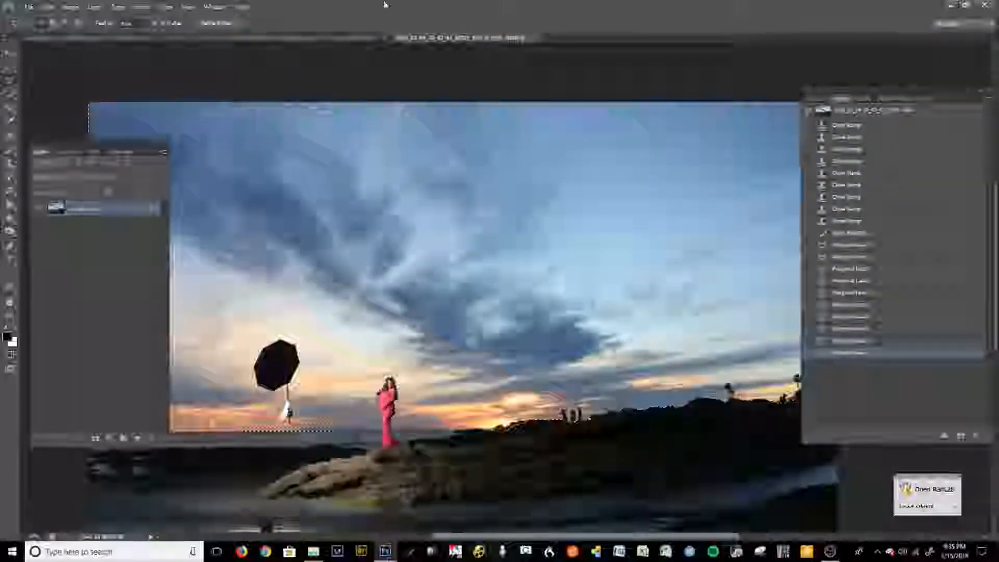
{"action": "left_click", "coordinate": [142, 7]}
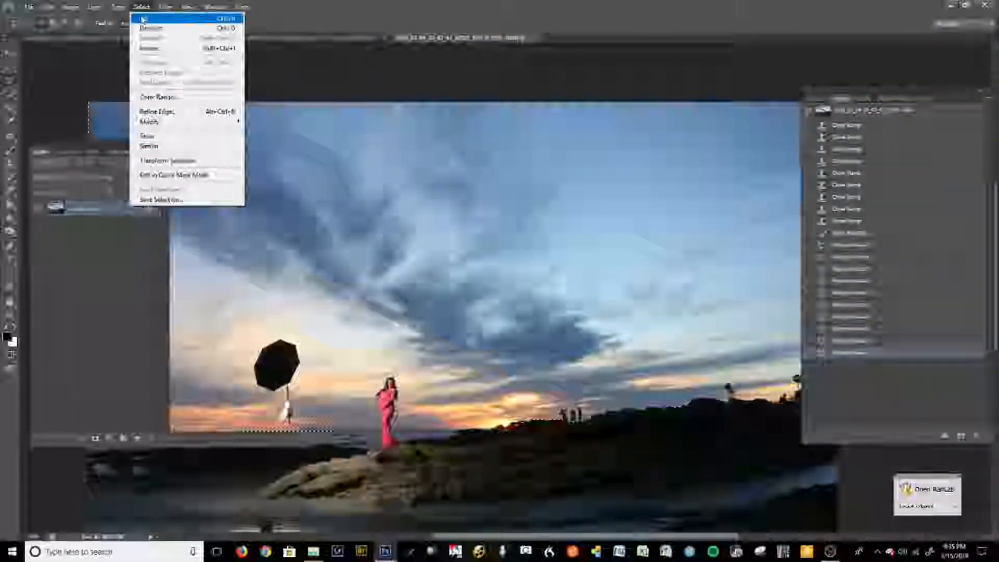
{"action": "left_click", "coordinate": [151, 113]}
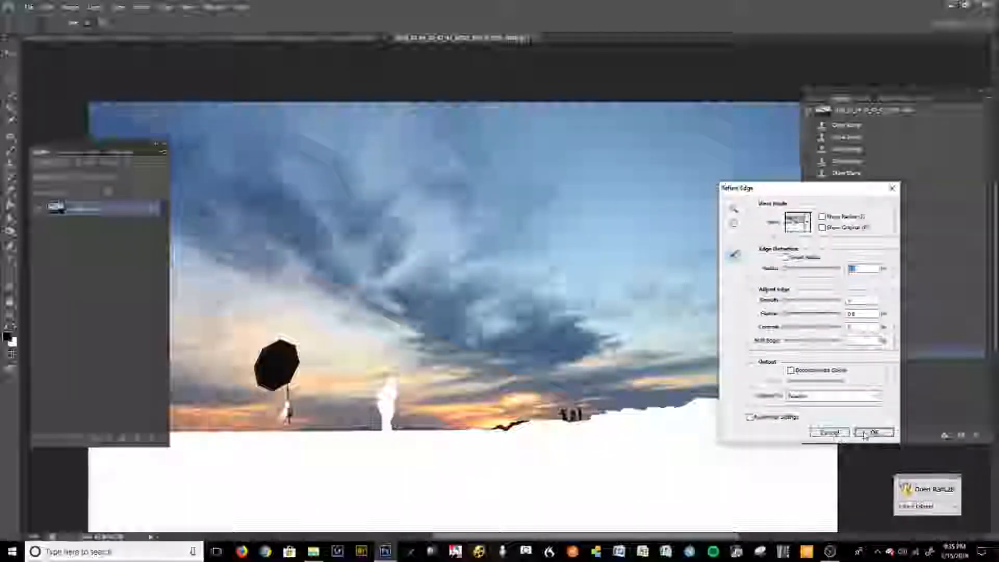
{"action": "left_click", "coordinate": [832, 432]}
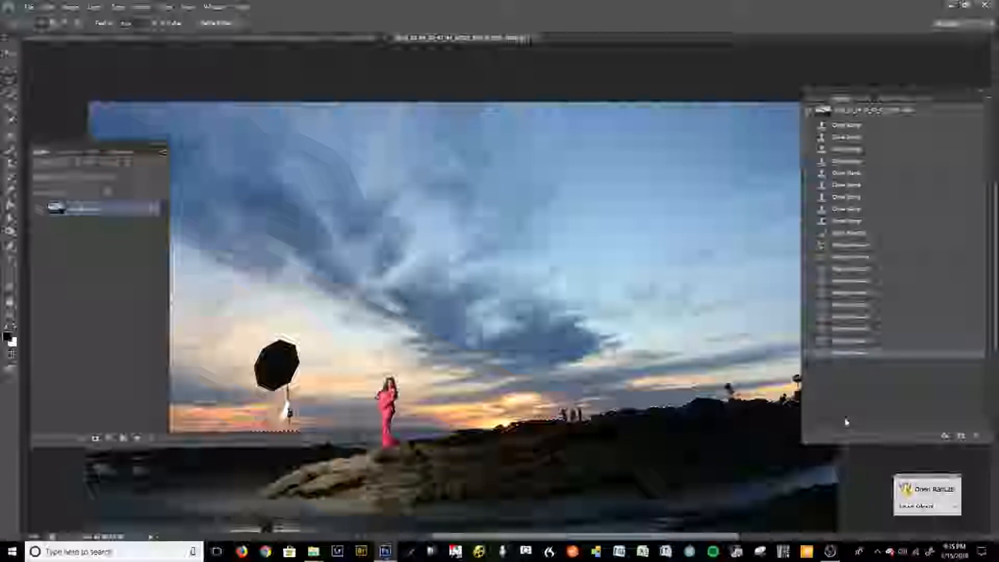
Invert the selection from the sky to the foreground and open Refine Edge for it.
{"action": "scroll", "coordinate": [647, 346], "scroll_direction": "down", "scroll_amount": 2}
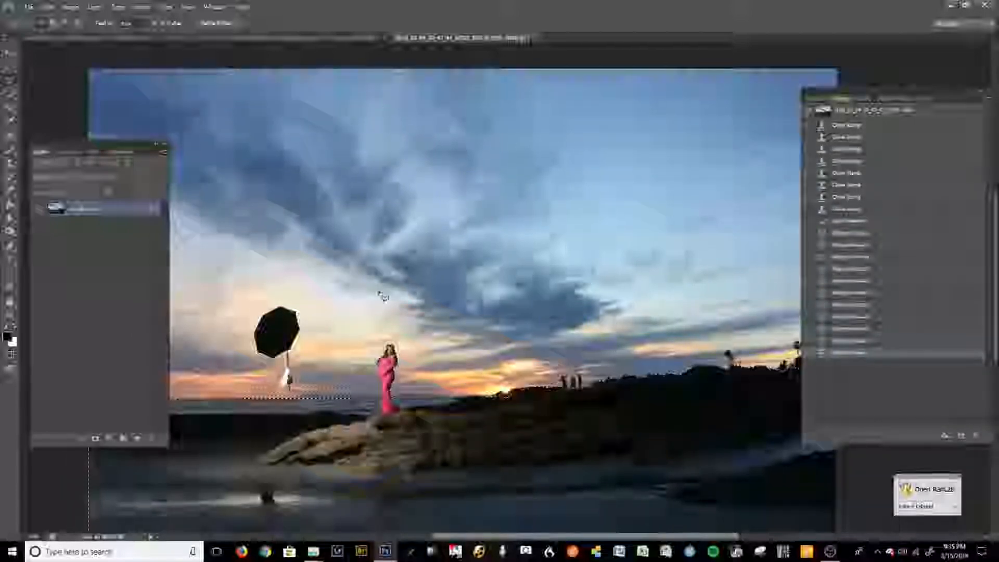
{"action": "left_click", "coordinate": [161, 7]}
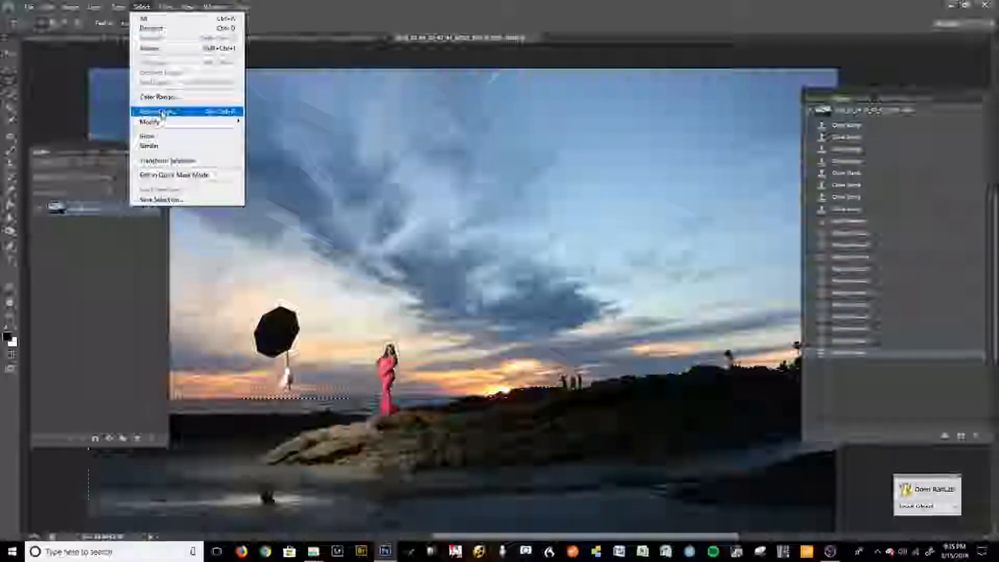
{"action": "left_click", "coordinate": [159, 112]}
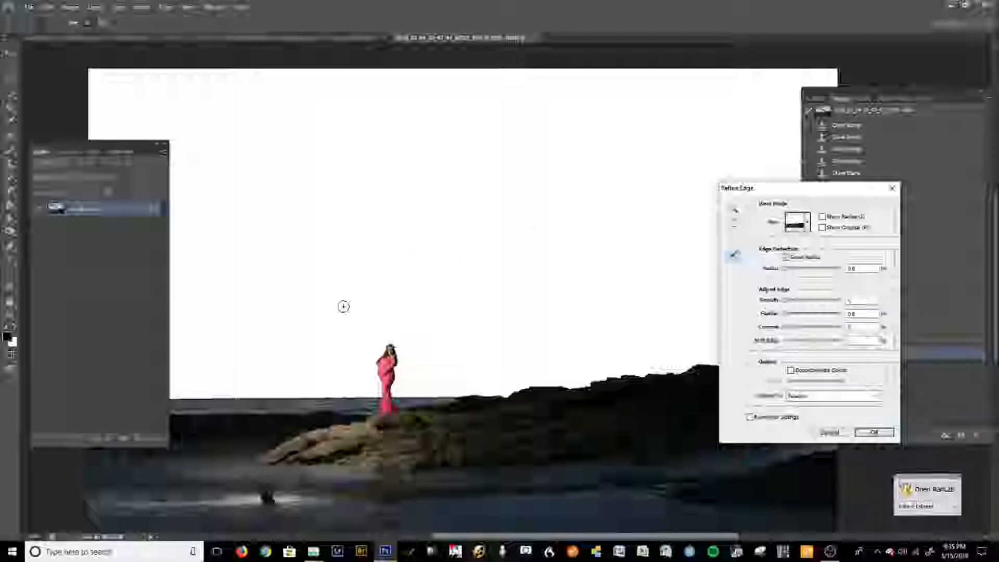
Turn on Smart Radius for the edge detection and move the Layers panel clear of the woman in the preview.
{"action": "key", "text": "ctrl+plus"}
{"action": "key", "text": "ctrl+plus"}
{"action": "key", "text": "ctrl+plus"}
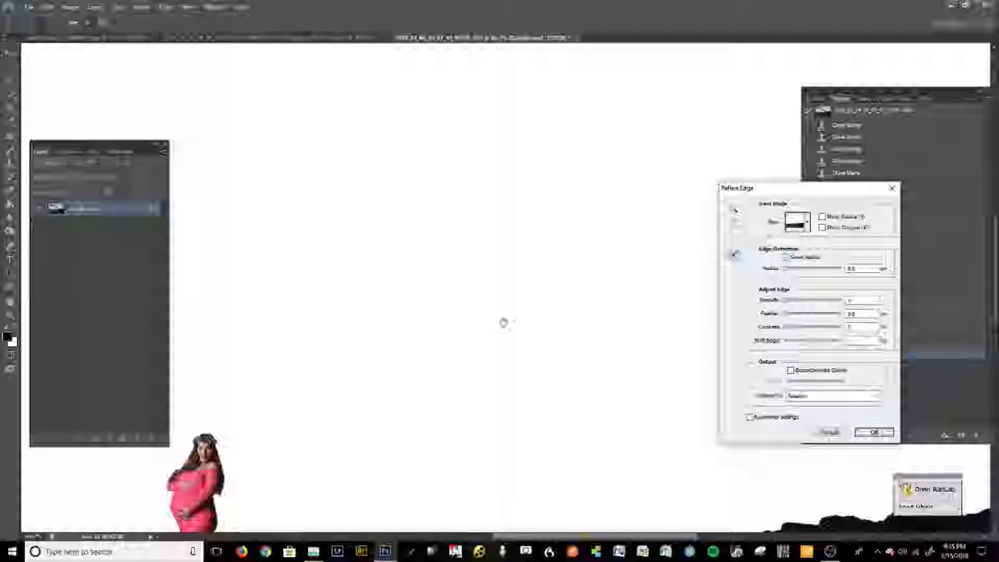
{"action": "scroll", "coordinate": [470, 317], "scroll_direction": "down", "scroll_amount": 5}
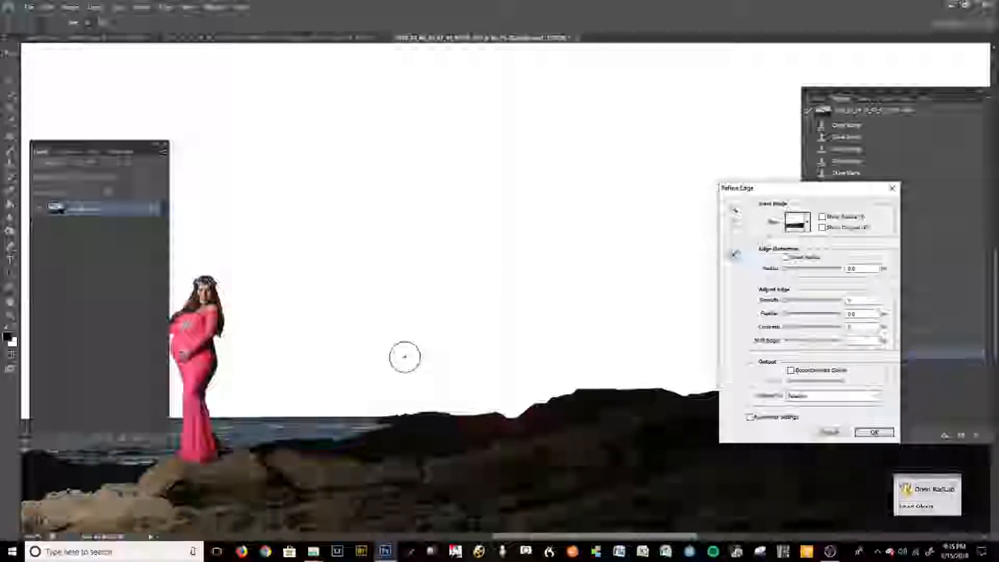
{"action": "left_click", "coordinate": [787, 259]}
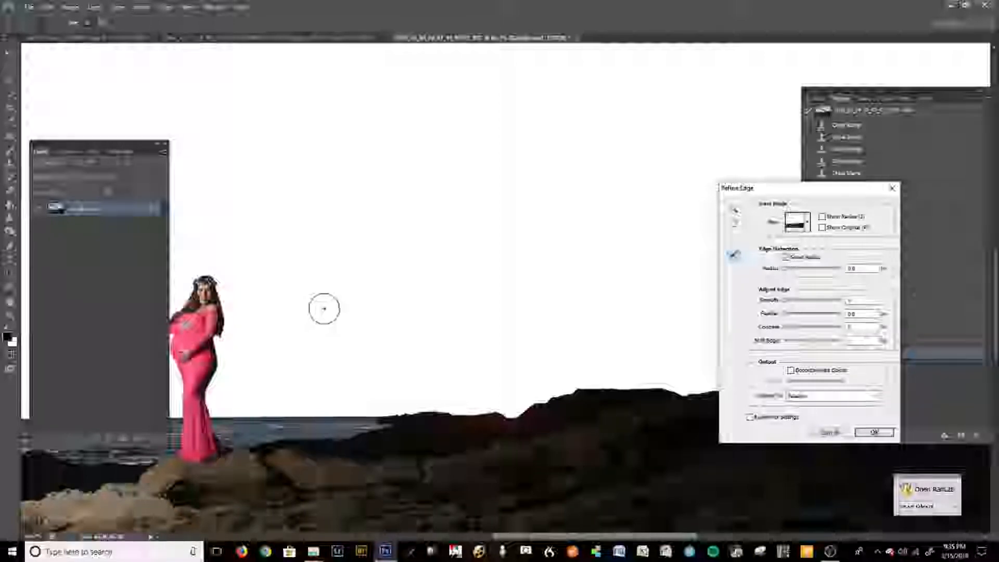
{"action": "key", "text": "["}
{"action": "key", "text": "["}
{"action": "key", "text": "["}
{"action": "key", "text": "["}
{"action": "key", "text": "["}
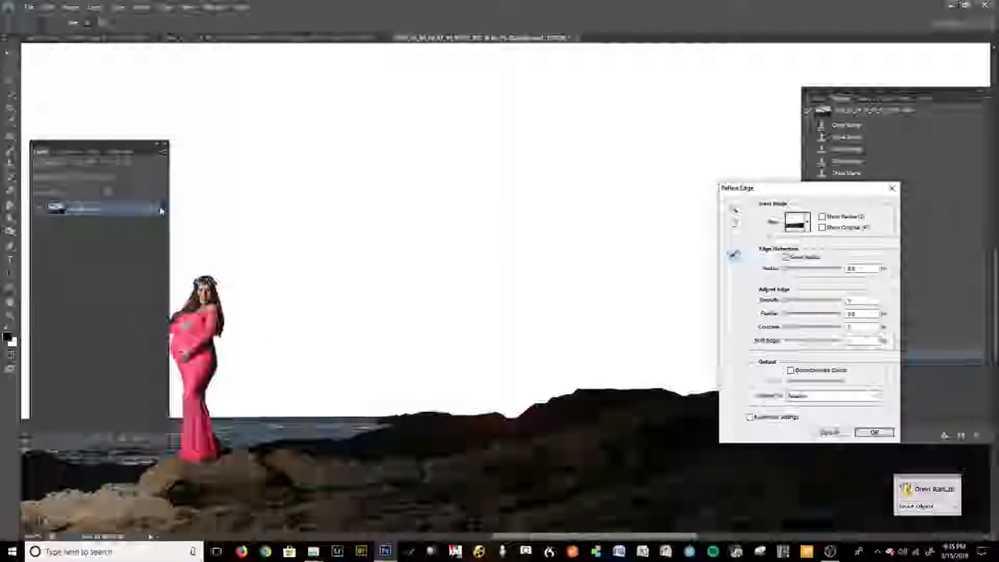
{"action": "left_click_drag", "start_coordinate": [89, 149], "coordinate": [65, 144]}
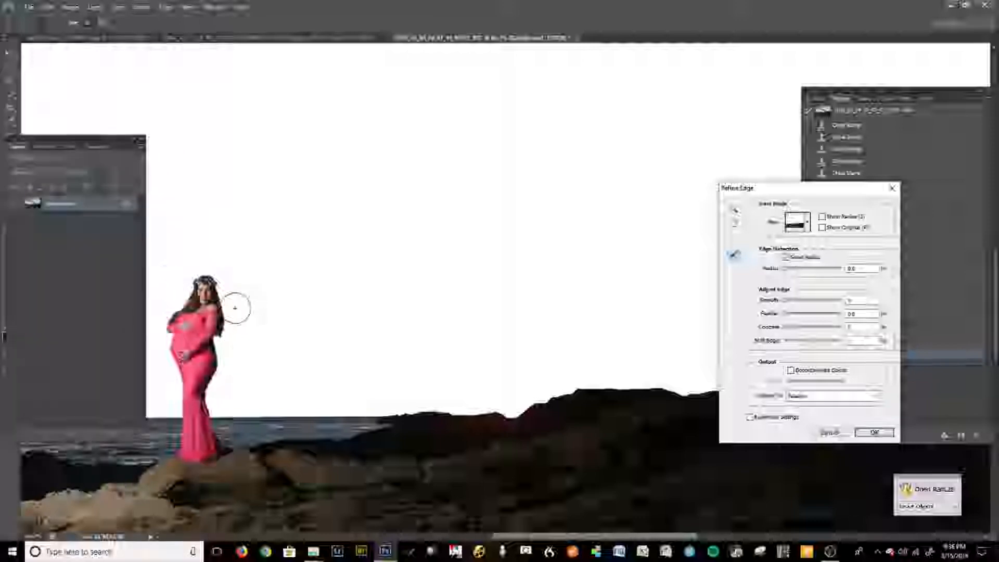
Raise the edge detection Radius slightly above zero for the foreground selection.
{"action": "left_click", "coordinate": [798, 271]}
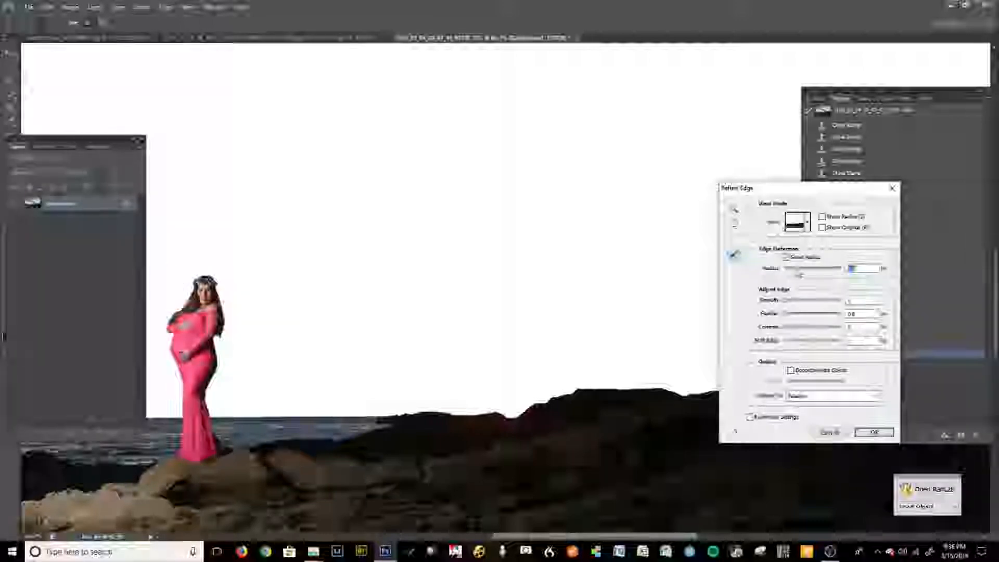
{"action": "left_click_drag", "start_coordinate": [799, 271], "coordinate": [809, 273]}
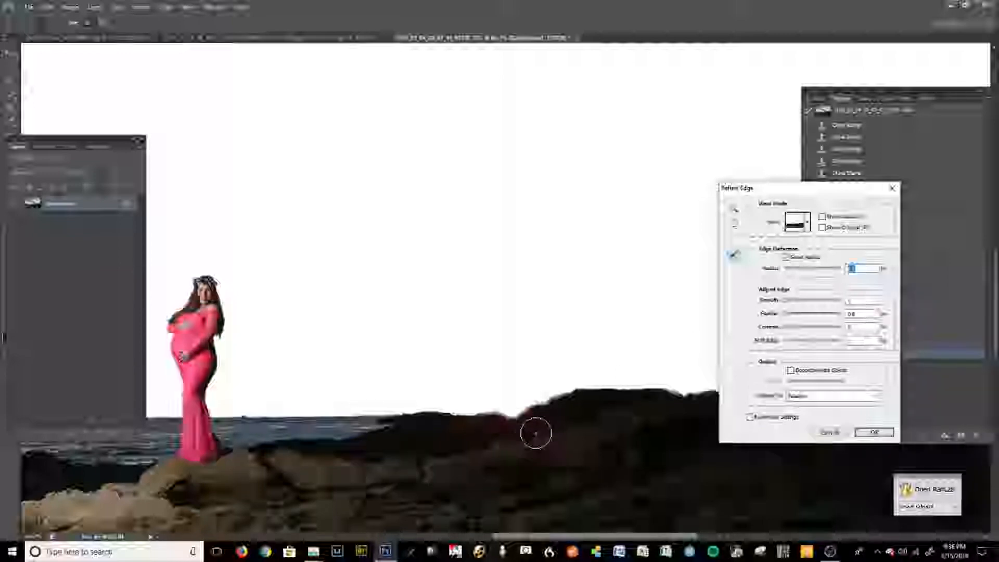
{"action": "left_click_drag", "start_coordinate": [795, 271], "coordinate": [794, 270]}
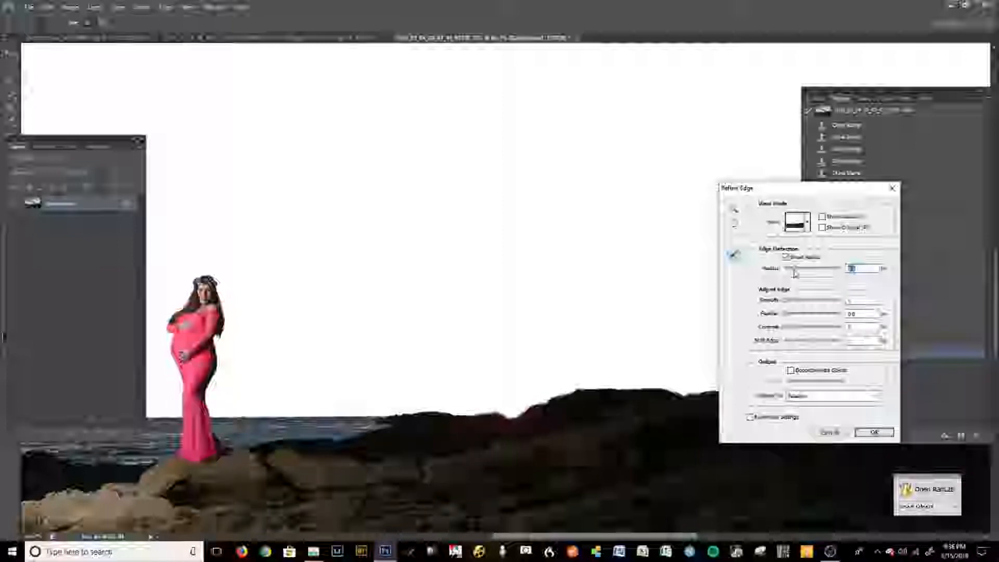
Adjust the selection edge with Smooth at 14, a slight Feather and Contrast at 34%.
{"action": "left_click", "coordinate": [788, 302]}
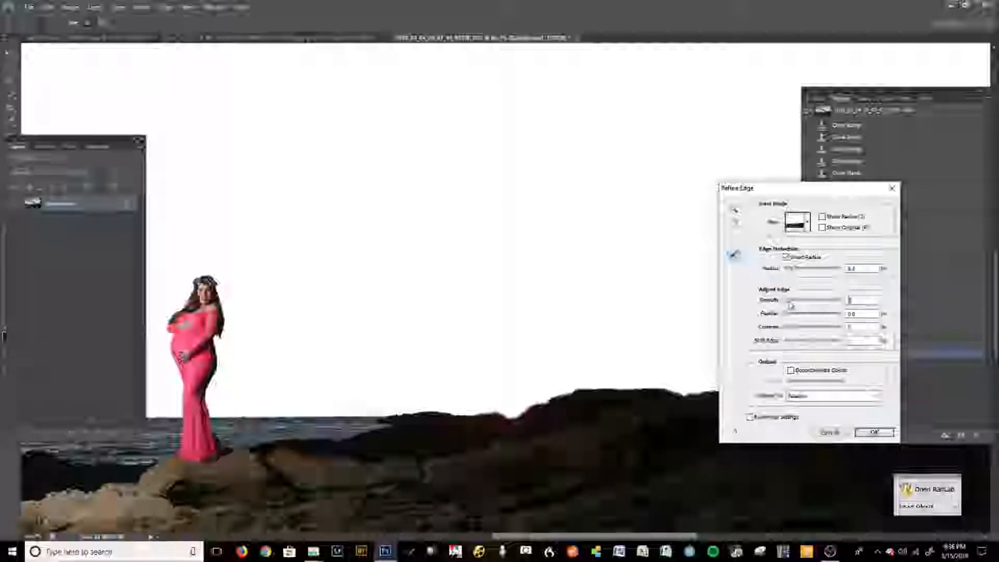
{"action": "left_click", "coordinate": [790, 315]}
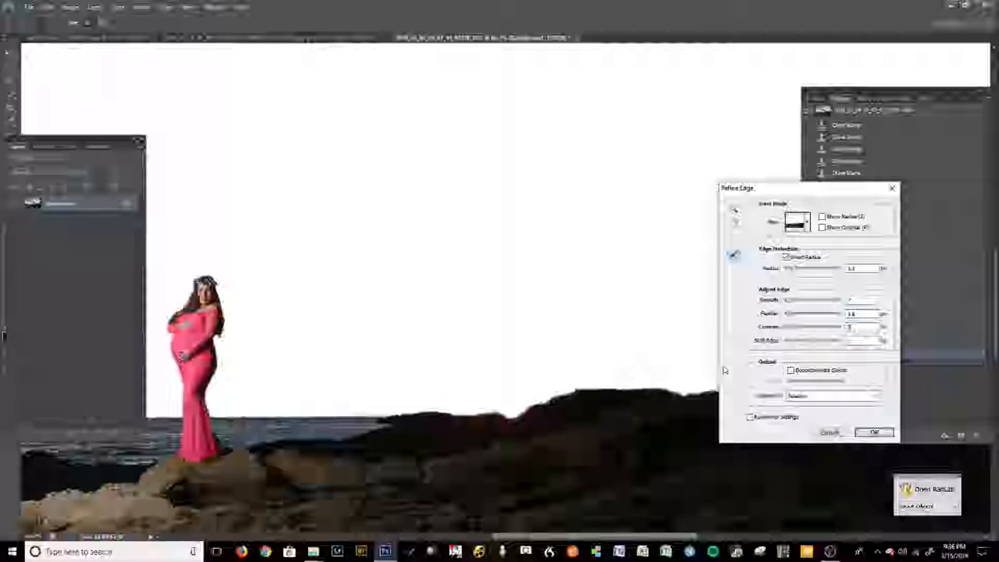
{"action": "left_click_drag", "start_coordinate": [789, 303], "coordinate": [805, 303]}
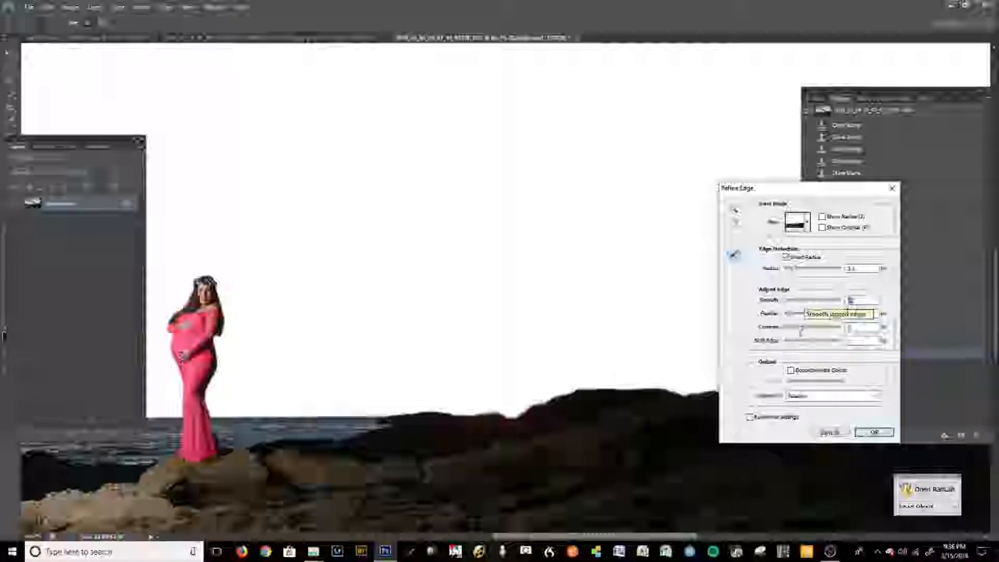
{"action": "left_click", "coordinate": [804, 328]}
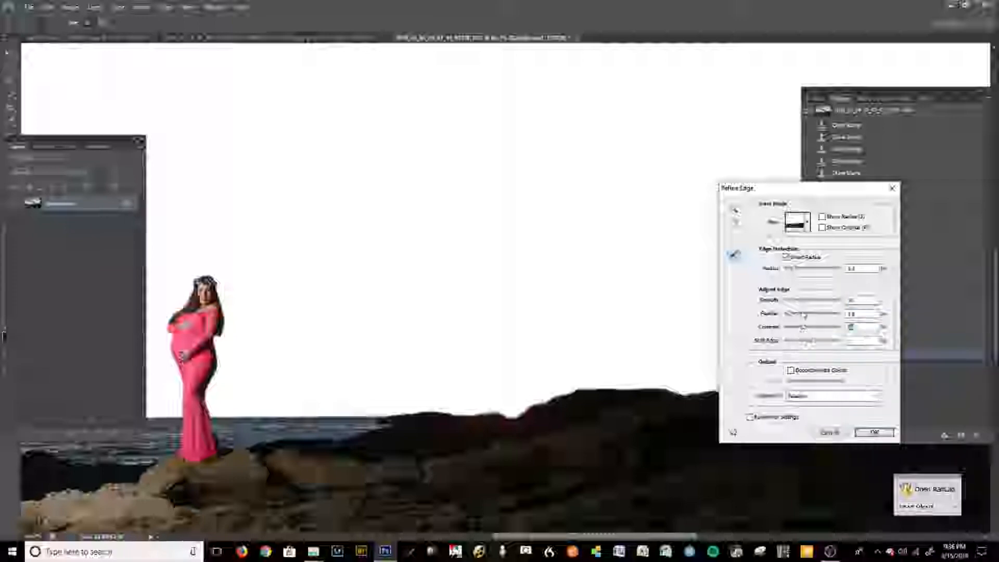
{"action": "left_click_drag", "start_coordinate": [803, 302], "coordinate": [793, 302]}
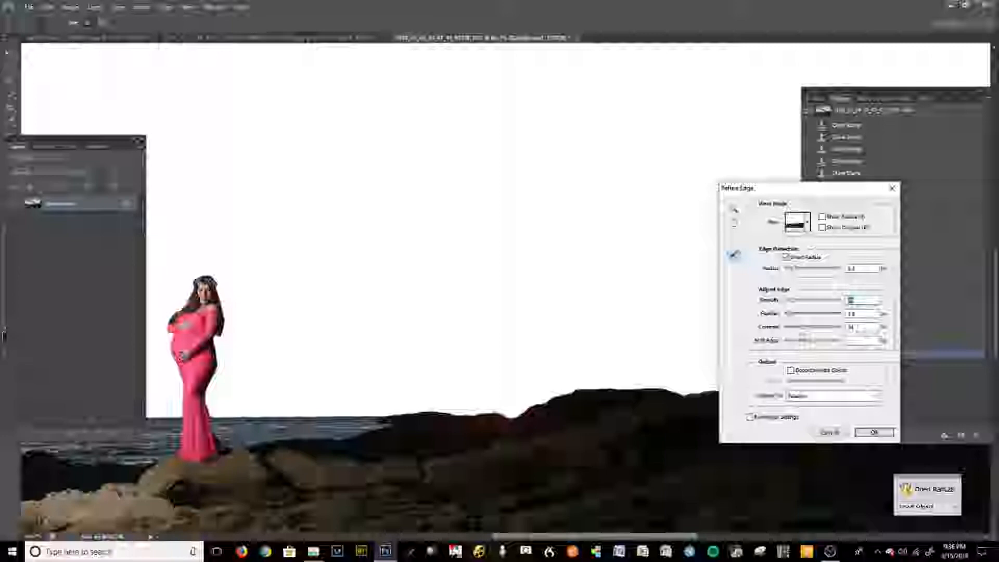
Try contracting and expanding the foreground edge with Shift Edge, settling on a slightly negative value.
{"action": "left_click_drag", "start_coordinate": [806, 343], "coordinate": [789, 345]}
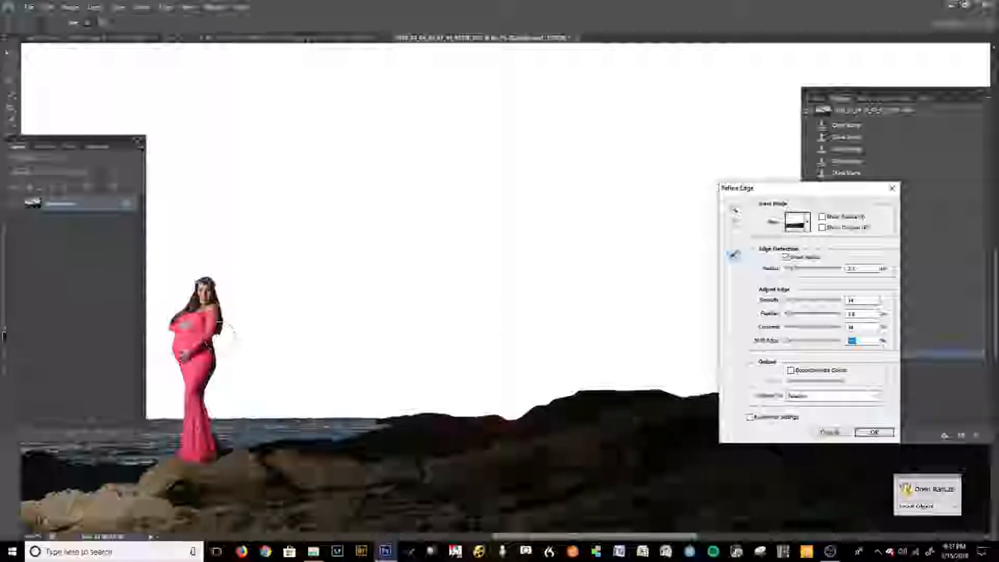
{"action": "left_click", "coordinate": [827, 343]}
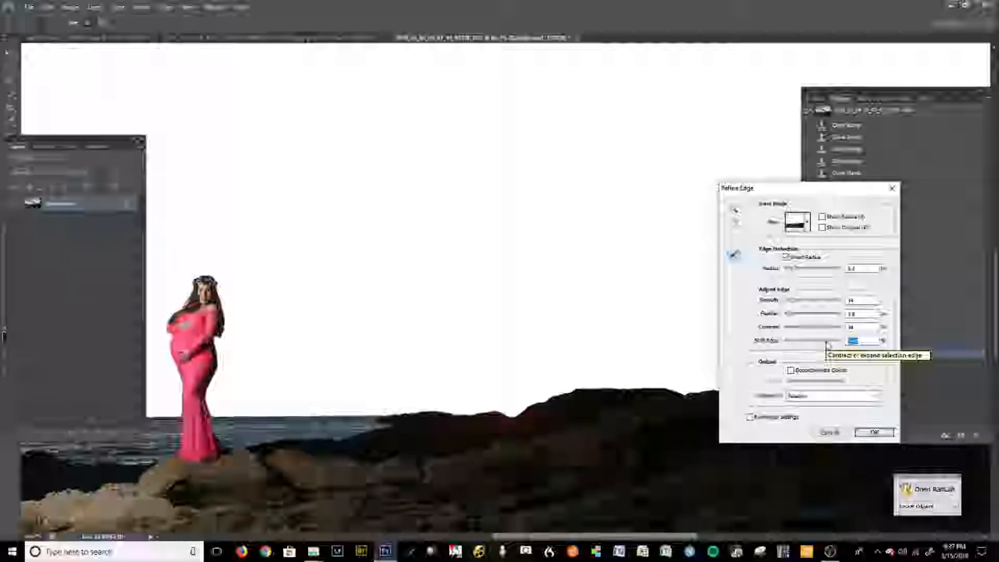
{"action": "left_click_drag", "start_coordinate": [827, 343], "coordinate": [836, 345]}
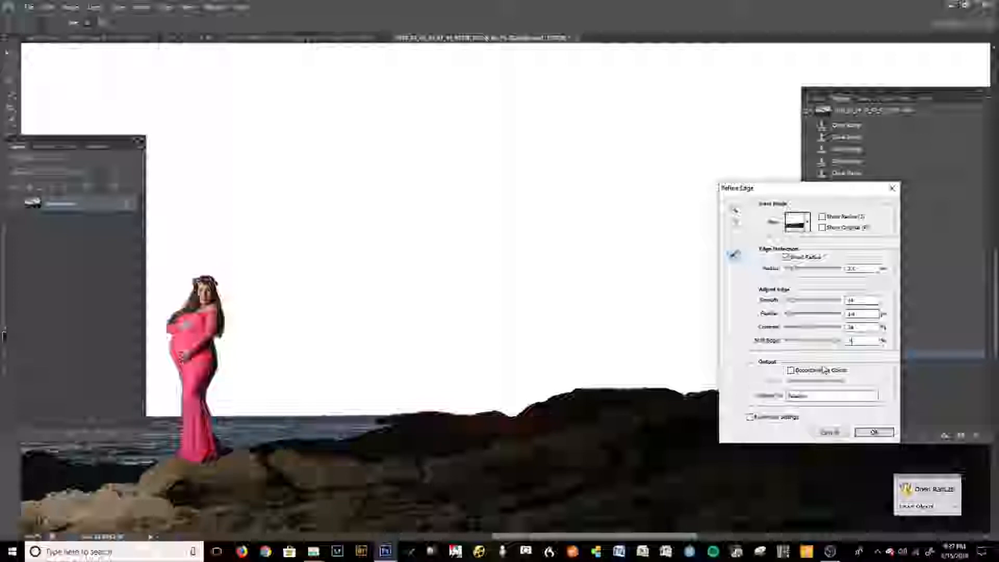
{"action": "left_click", "coordinate": [803, 344]}
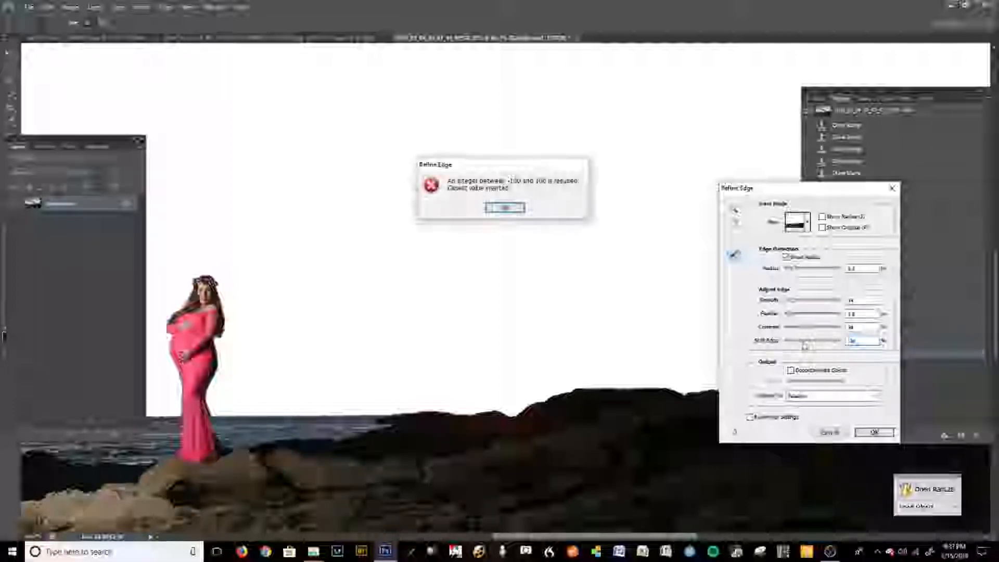
{"action": "left_click", "coordinate": [504, 207]}
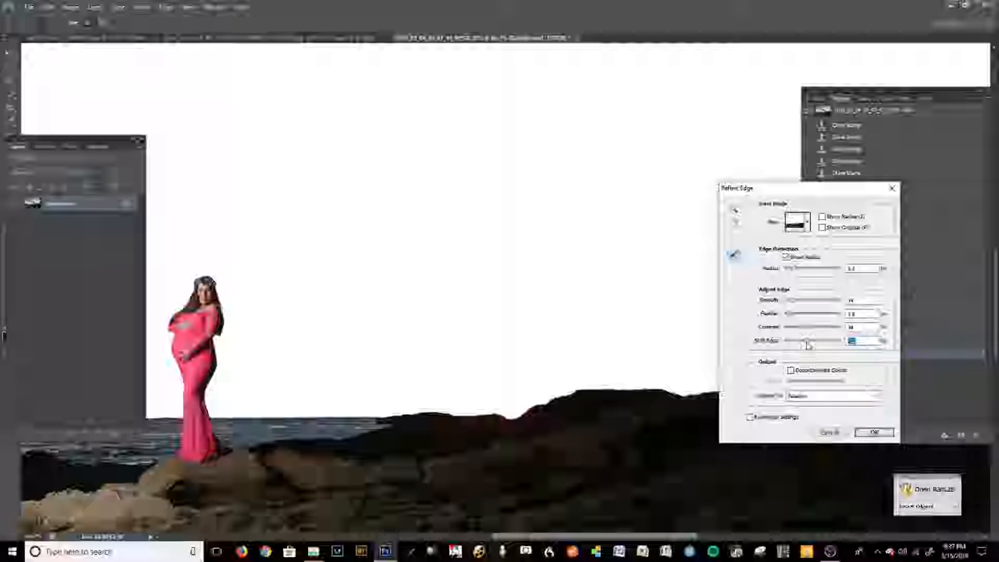
{"action": "left_click_drag", "start_coordinate": [808, 345], "coordinate": [836, 339]}
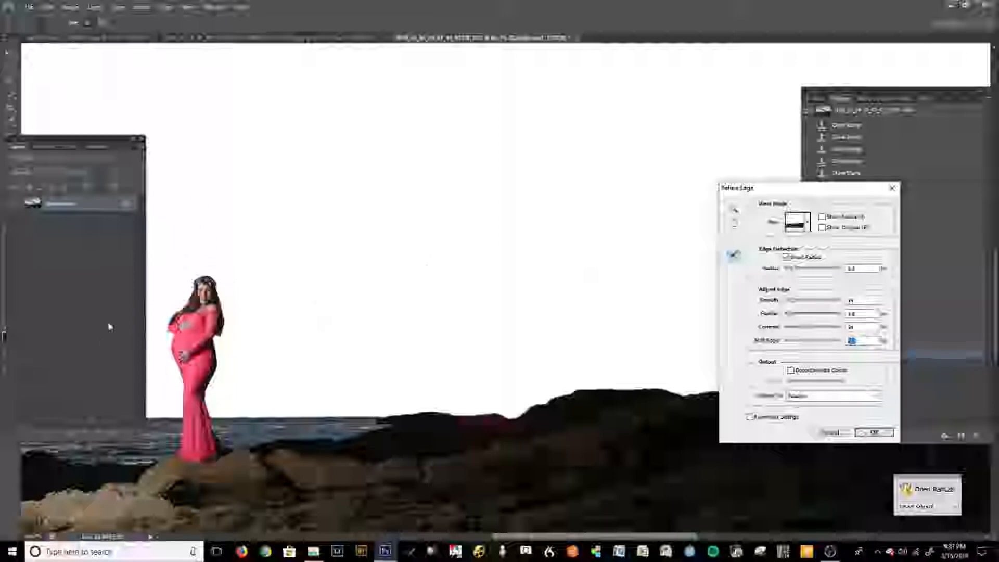
Brush along the woman's flower crown, hair and arm with the Refine Radius tool to refine those edges.
{"action": "left_click_drag", "start_coordinate": [192, 291], "coordinate": [184, 299]}
{"action": "left_click_drag", "start_coordinate": [225, 330], "coordinate": [223, 354]}
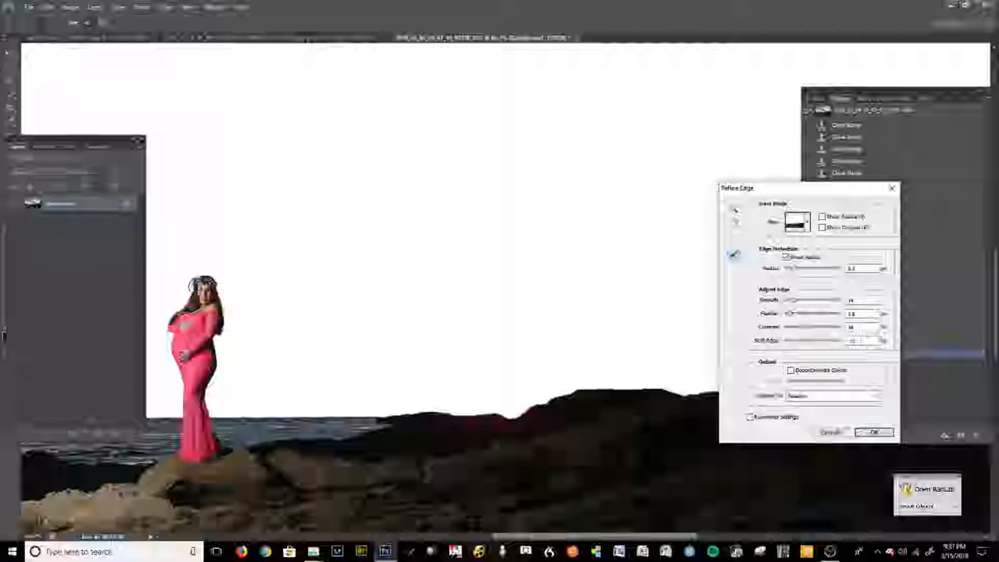
{"action": "left_click_drag", "start_coordinate": [180, 308], "coordinate": [176, 328]}
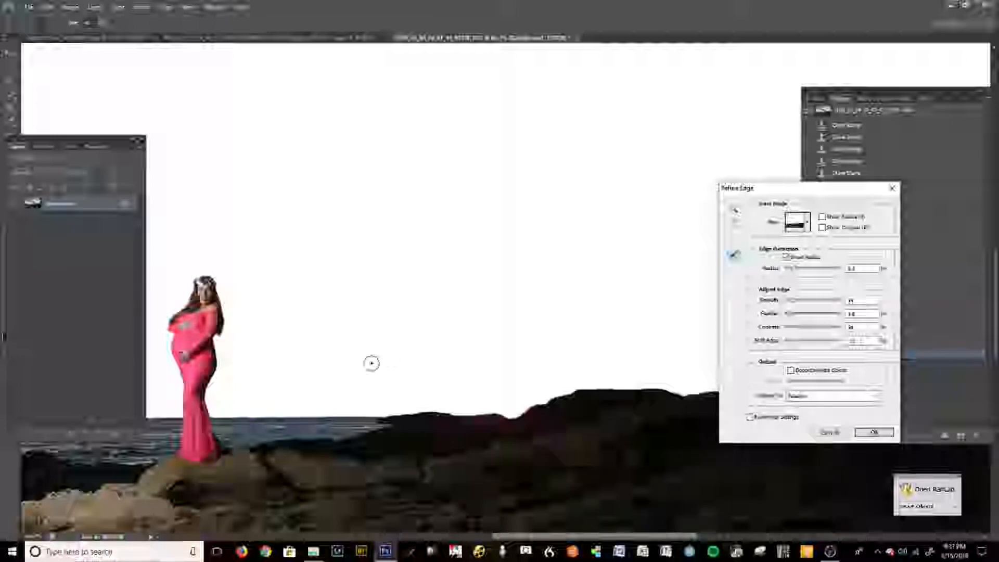
Output the refined foreground selection to a new layer with a layer mask.
{"action": "left_click_drag", "start_coordinate": [367, 370], "coordinate": [219, 361]}
{"action": "left_click_drag", "start_coordinate": [518, 372], "coordinate": [156, 393]}
{"action": "left_click_drag", "start_coordinate": [354, 391], "coordinate": [466, 387]}
{"action": "left_click_drag", "start_coordinate": [208, 400], "coordinate": [559, 390]}
{"action": "left_click_drag", "start_coordinate": [182, 383], "coordinate": [516, 388]}
{"action": "left_click_drag", "start_coordinate": [156, 390], "coordinate": [393, 363]}
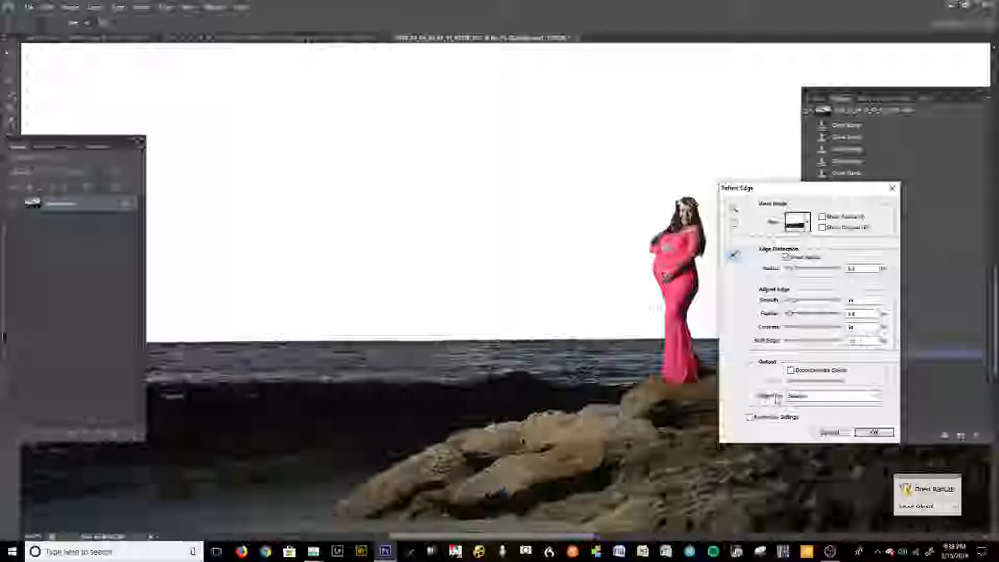
{"action": "left_click", "coordinate": [815, 397]}
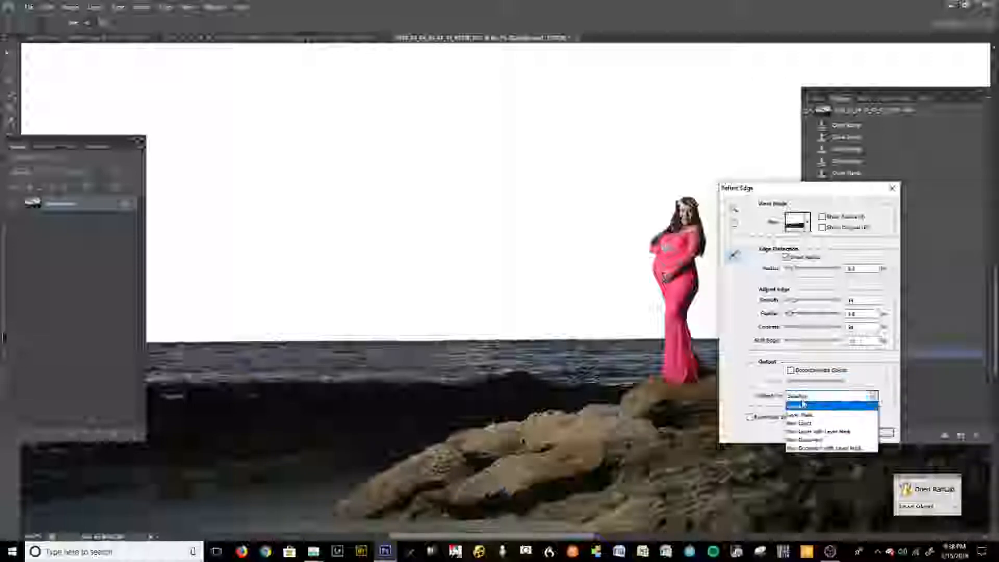
{"action": "left_click", "coordinate": [803, 432]}
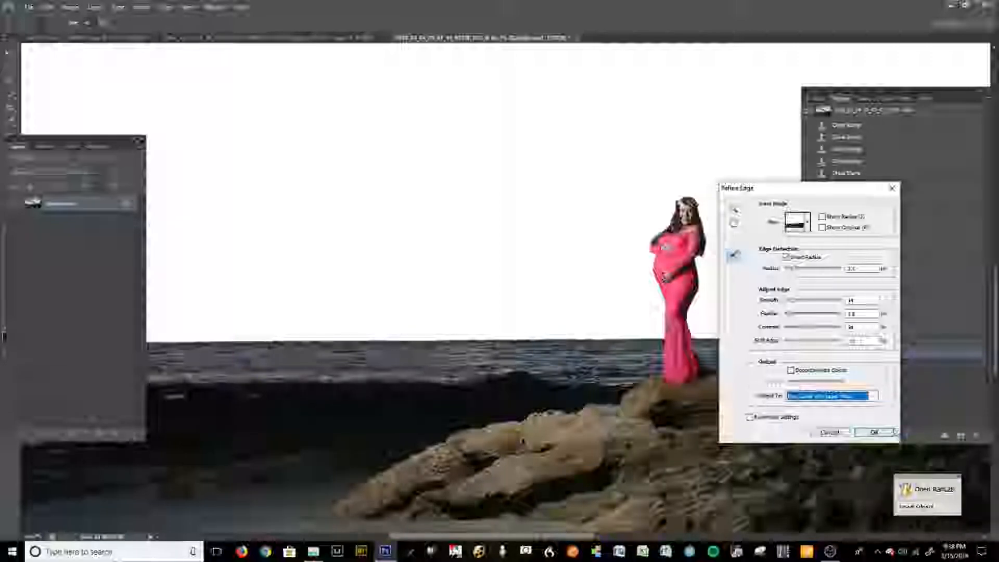
{"action": "left_click", "coordinate": [879, 432]}
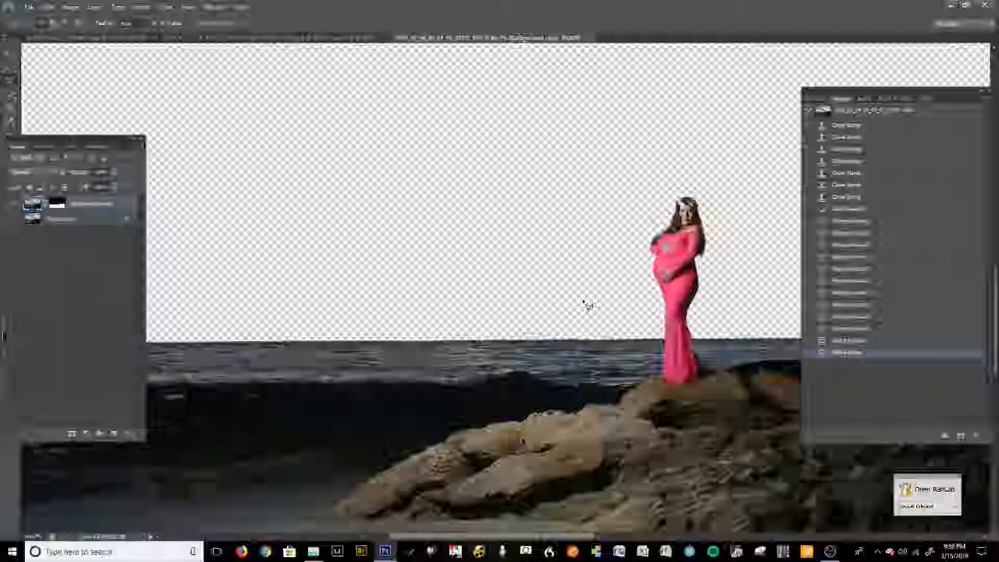
Select and copy the entire cloudy sunset sky image, and paste it into the maternity photo as a new layer.
{"action": "key", "text": "ctrl+minus"}
{"action": "key", "text": "ctrl+minus"}
{"action": "key", "text": "ctrl+minus"}
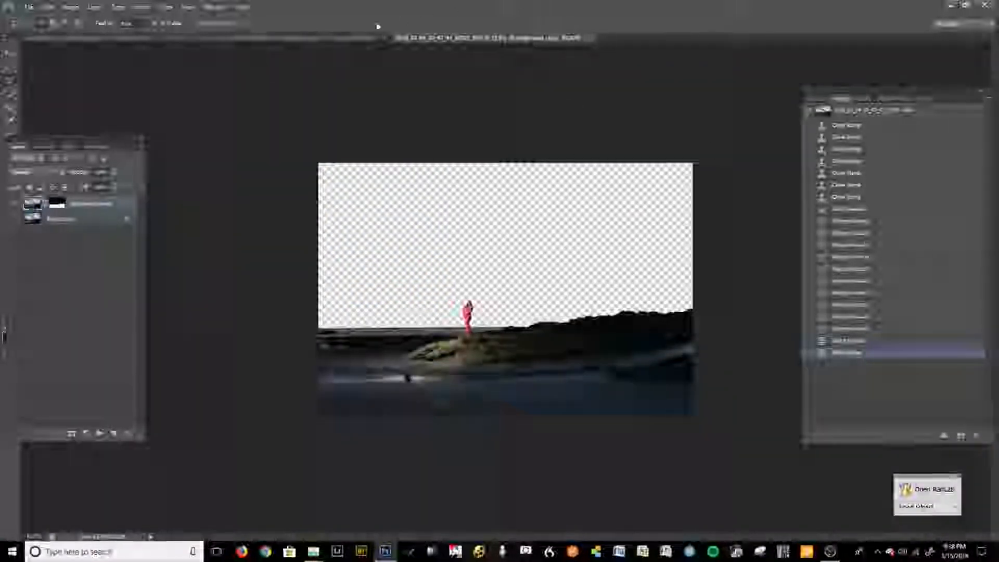
{"action": "left_click", "coordinate": [283, 38]}
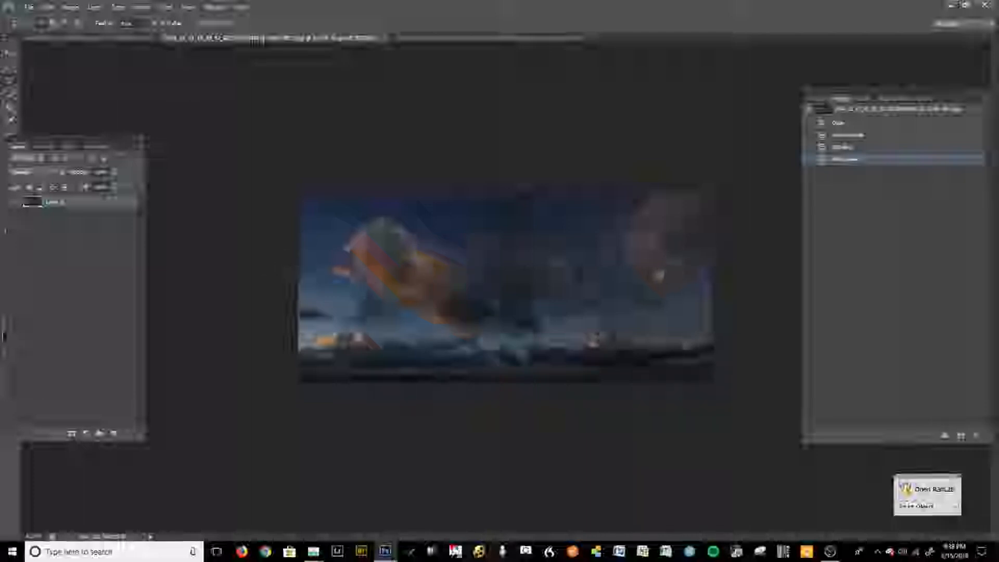
{"action": "key", "text": "ctrl+a"}
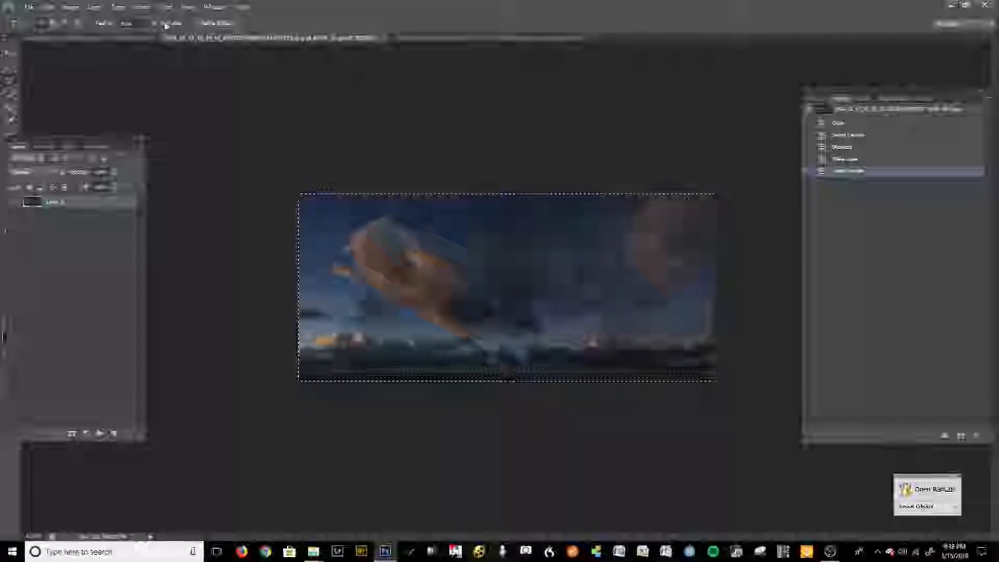
{"action": "left_click", "coordinate": [138, 39]}
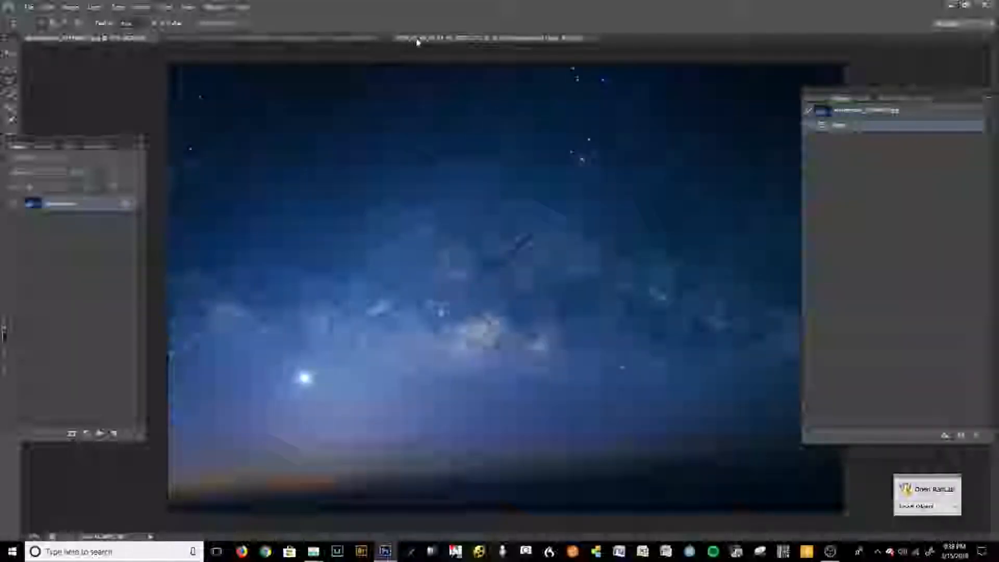
{"action": "left_click", "coordinate": [419, 39]}
{"action": "key", "text": "ctrl+v"}
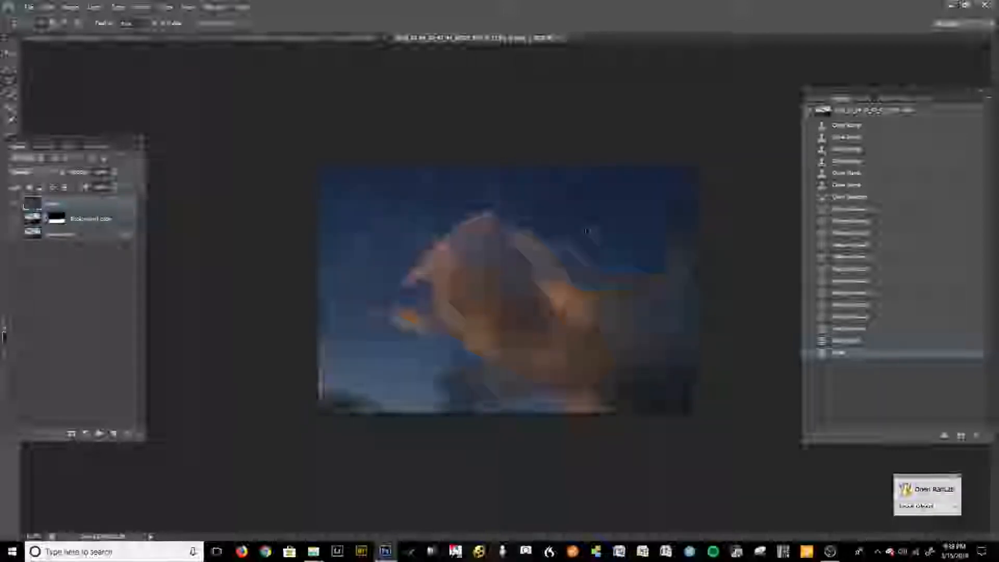
Scale the pasted sky to span the photo's width above the horizon, and place its layer beneath the masked foreground.
{"action": "key", "text": "ctrl+t"}
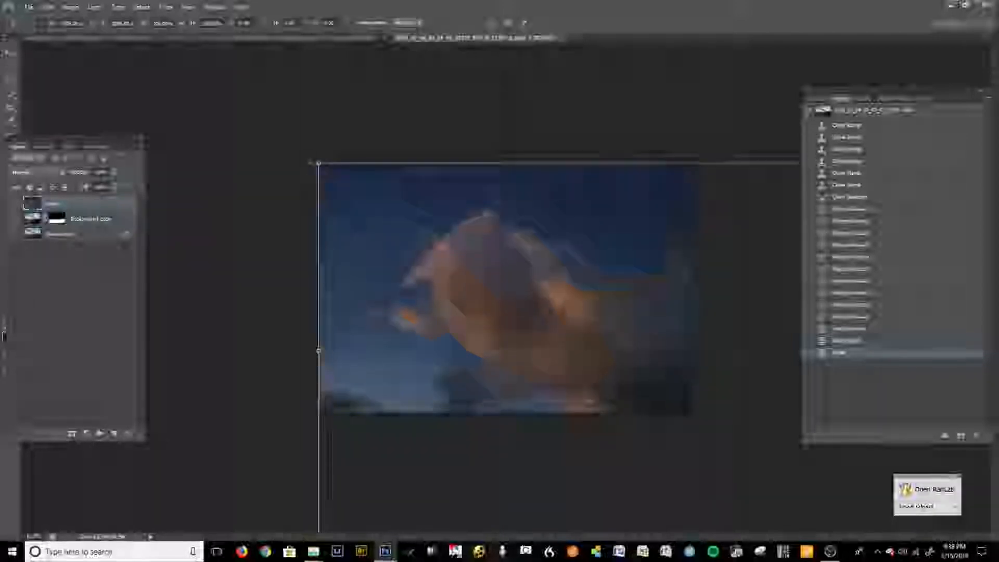
{"action": "left_click_drag", "start_coordinate": [318, 163], "coordinate": [505, 302]}
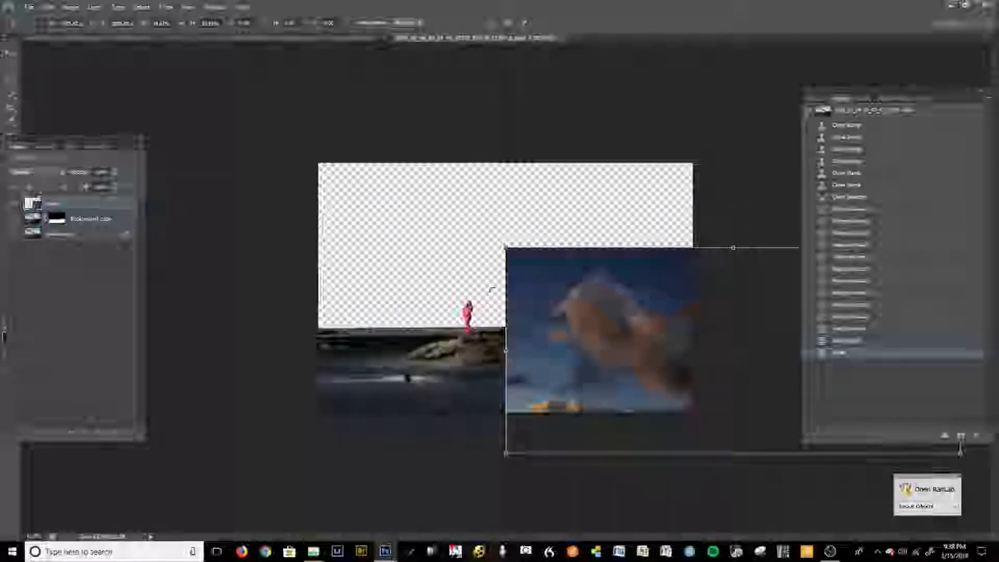
{"action": "left_click_drag", "start_coordinate": [506, 248], "coordinate": [561, 273]}
{"action": "left_click_drag", "start_coordinate": [690, 318], "coordinate": [462, 229]}
{"action": "left_click_drag", "start_coordinate": [732, 364], "coordinate": [739, 384]}
{"action": "left_click_drag", "start_coordinate": [658, 327], "coordinate": [625, 298]}
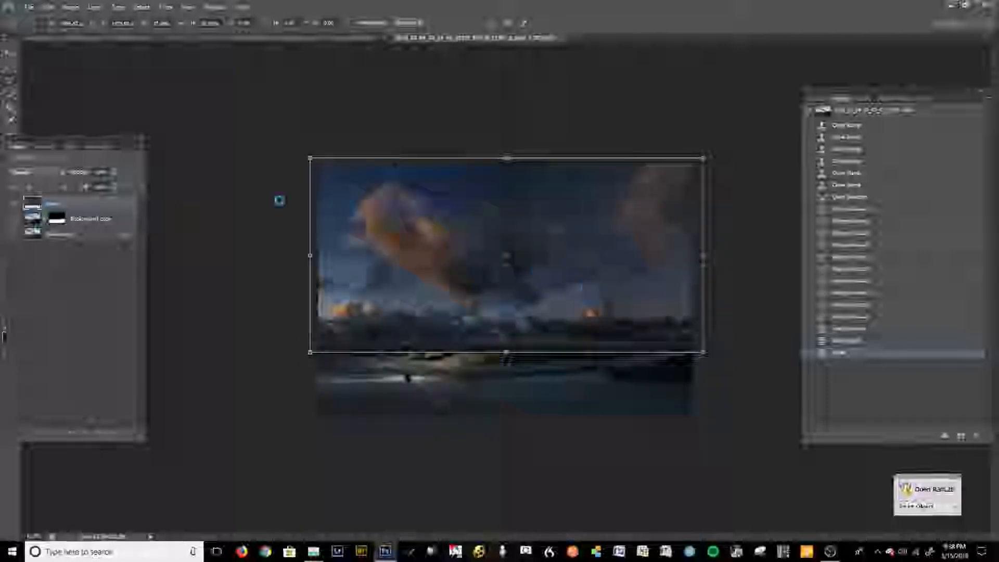
{"action": "left_click_drag", "start_coordinate": [103, 208], "coordinate": [99, 227]}
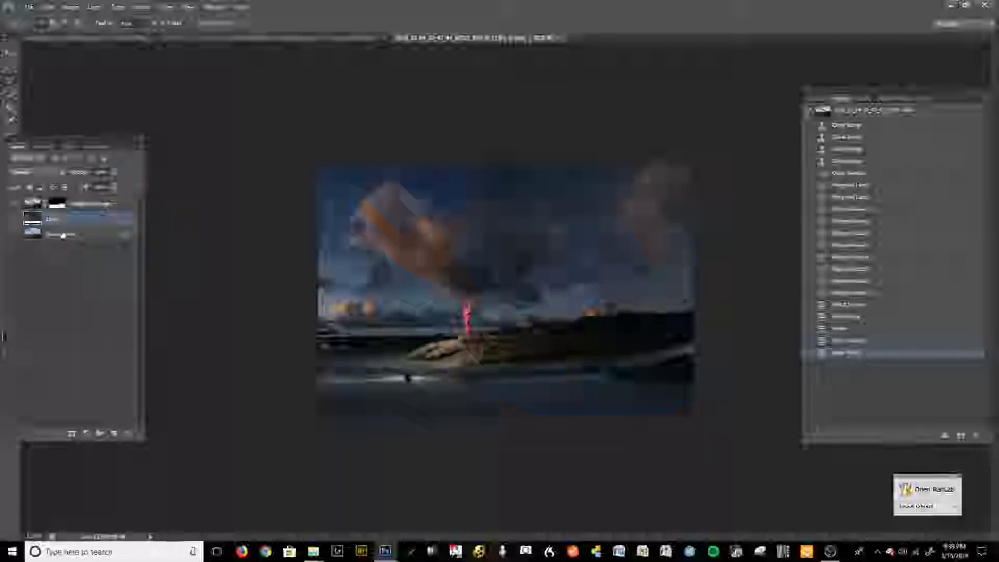
Rename the masked foreground layer as the main image with its mask, and the pasted sky layer as Sky Background.
{"action": "left_click", "coordinate": [108, 205]}
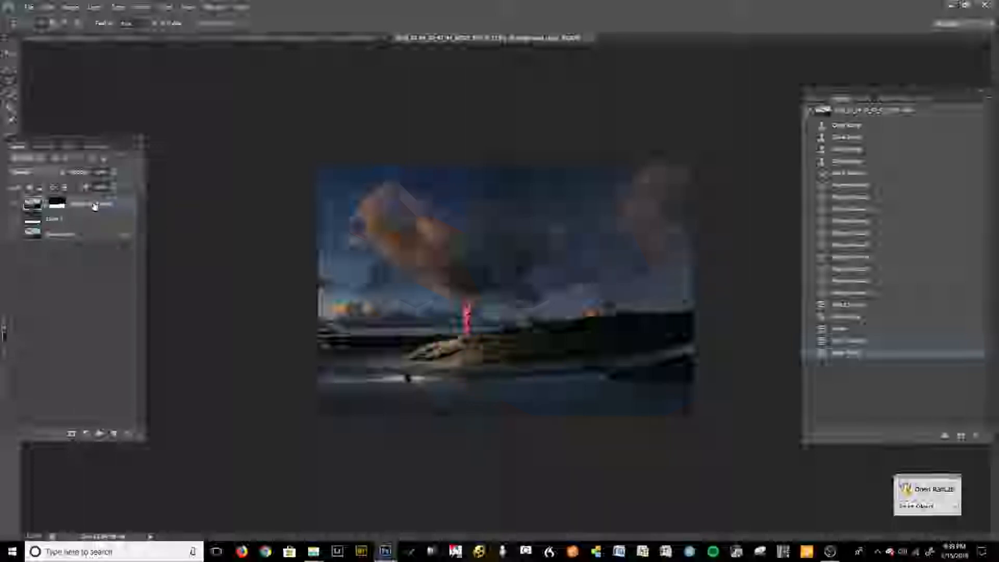
{"action": "type", "text": "w"}
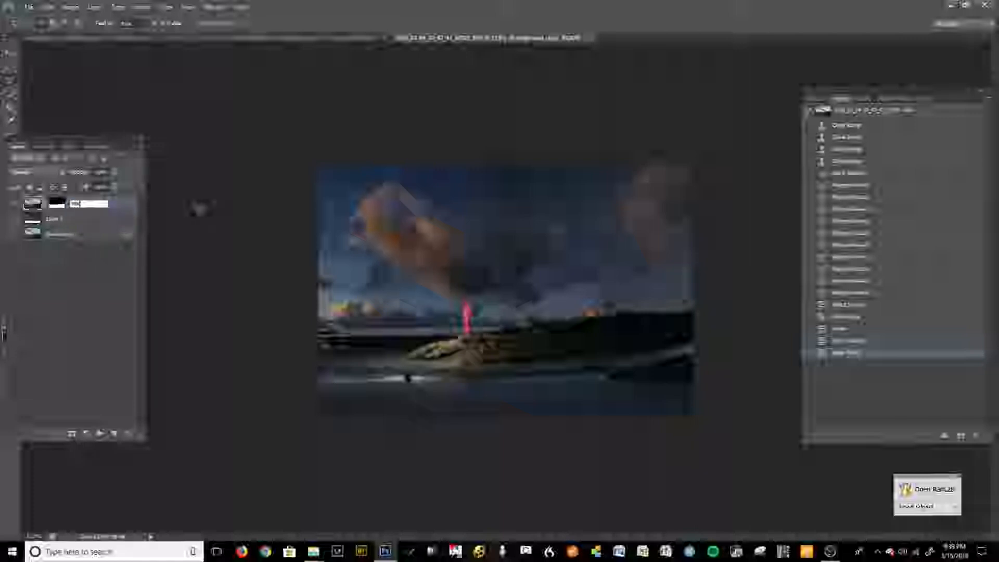
{"action": "type", "text": "ater Col"}
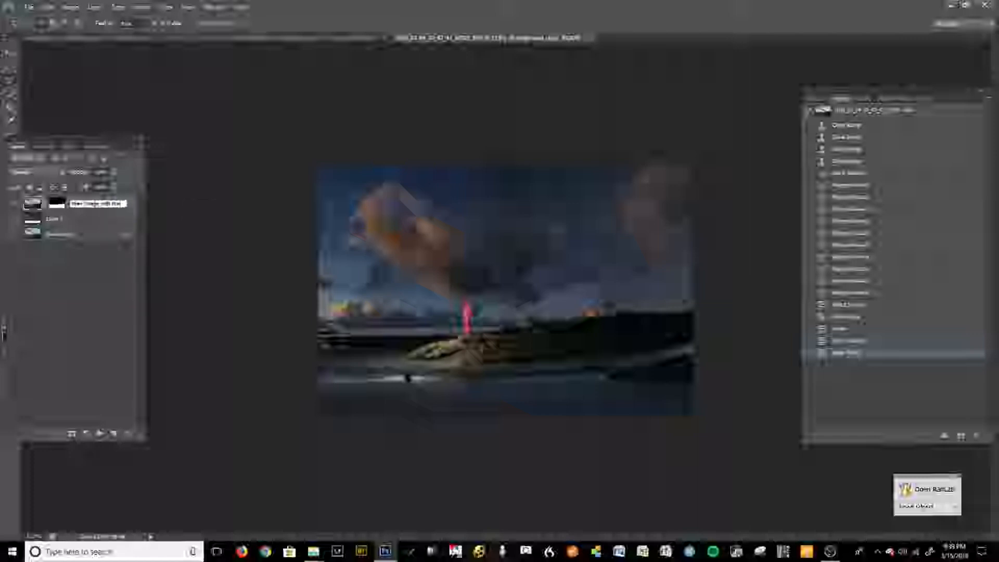
{"action": "key", "text": "Return"}
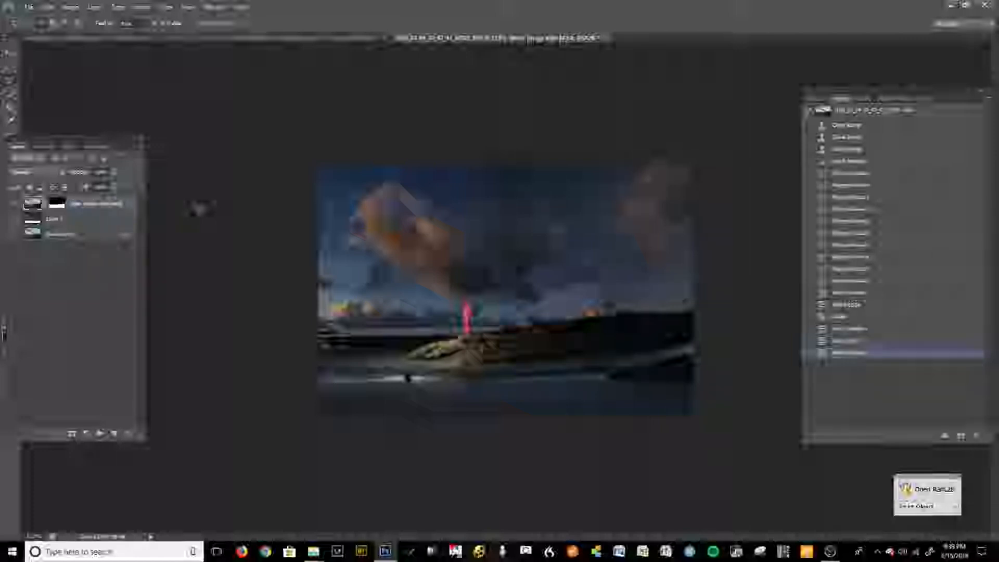
{"action": "double_click", "coordinate": [52, 221]}
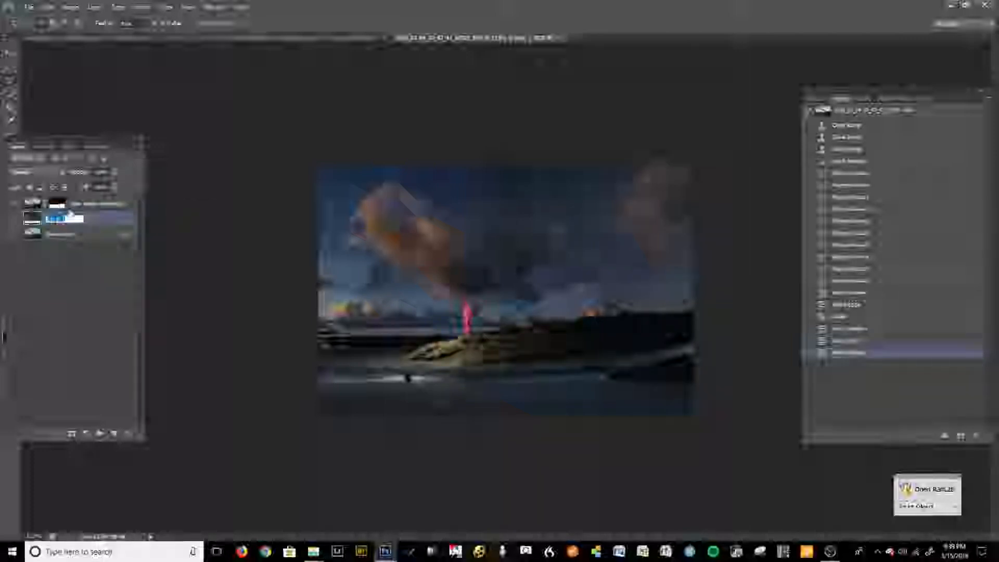
{"action": "type", "text": "Sky Background"}
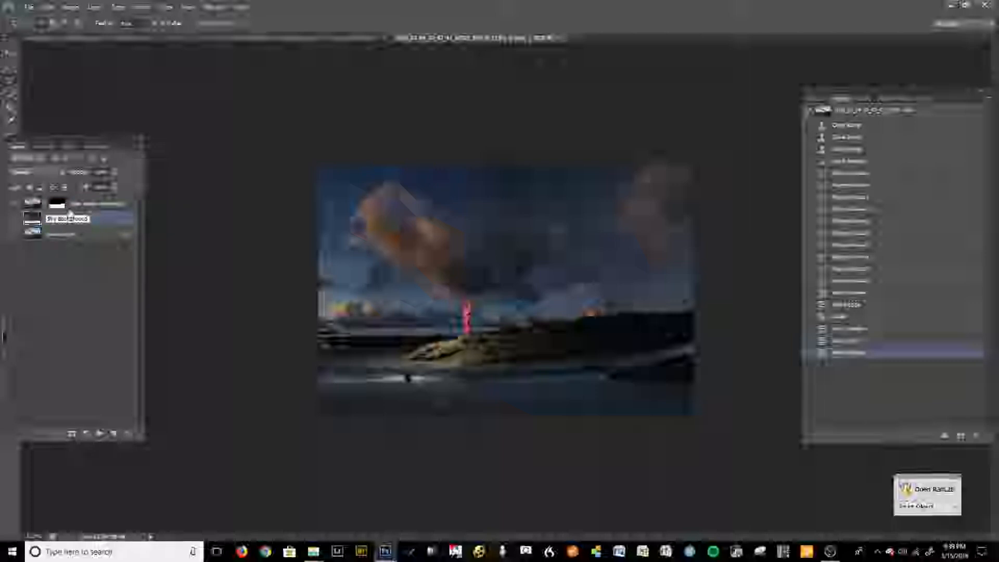
{"action": "key", "text": "Return"}
Shift the Sky Background layer slightly upward with the Move tool, keeping it overlapping the sea horizon without a gap.
{"action": "left_click", "coordinate": [96, 233]}
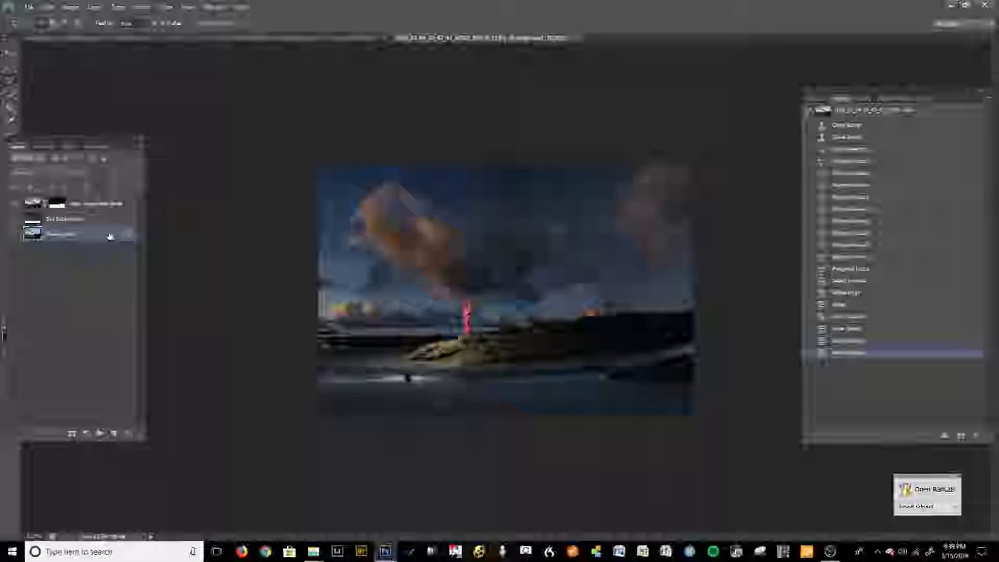
{"action": "key", "text": "ctrl+0"}
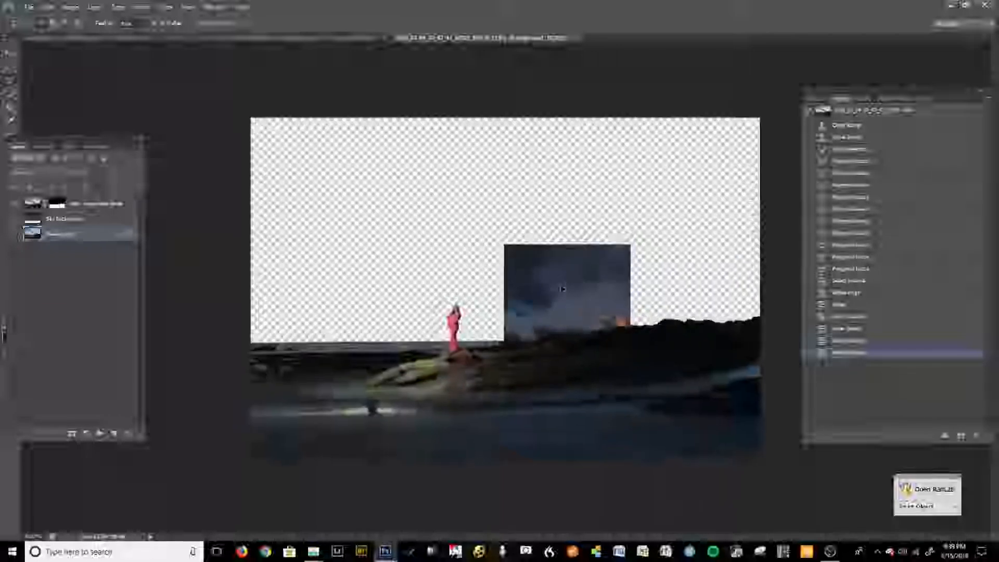
{"action": "left_click", "coordinate": [69, 219]}
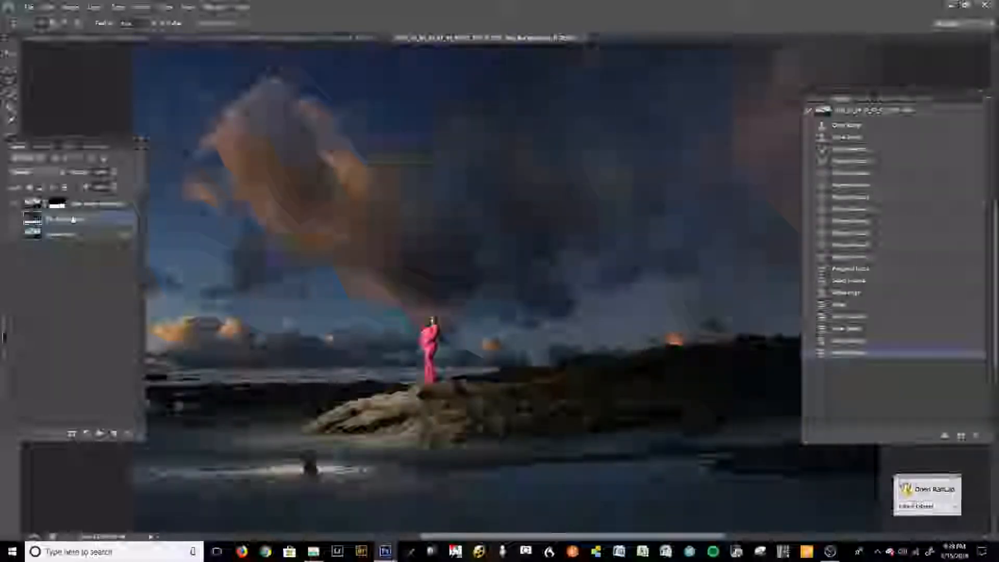
{"action": "left_click", "coordinate": [8, 52]}
{"action": "left_click_drag", "start_coordinate": [541, 245], "coordinate": [541, 173]}
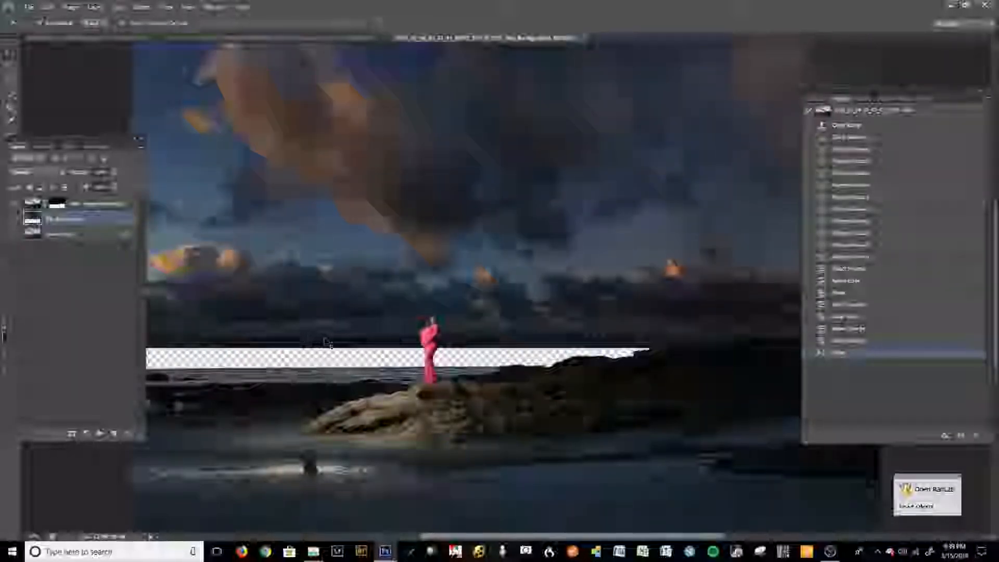
{"action": "left_click_drag", "start_coordinate": [539, 225], "coordinate": [537, 259]}
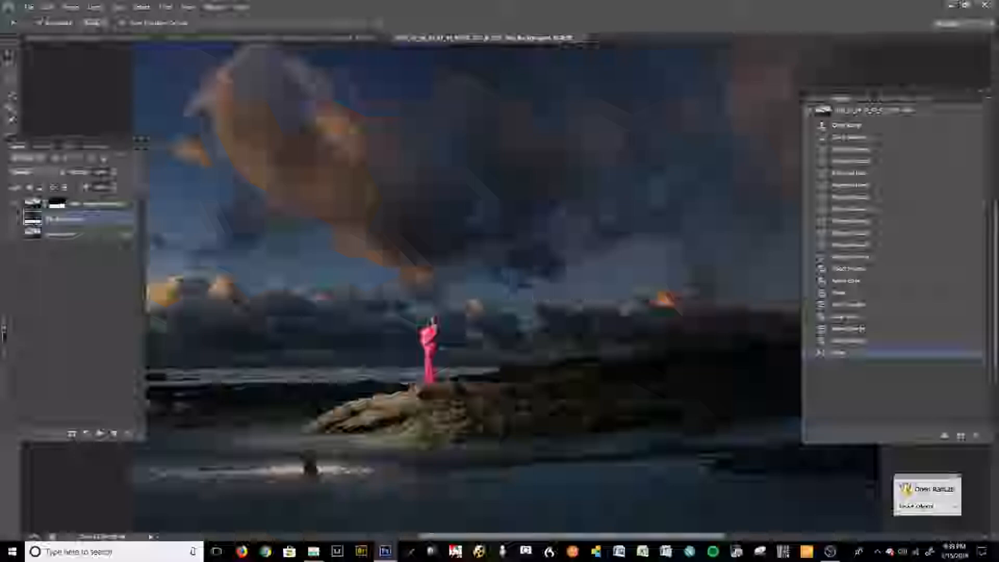
Examine the blend between the new sky and the foreground along the sea horizon and around the woman.
{"action": "left_click_drag", "start_coordinate": [671, 289], "coordinate": [595, 295]}
{"action": "key", "text": "ctrl+plus"}
{"action": "key", "text": "ctrl+plus"}
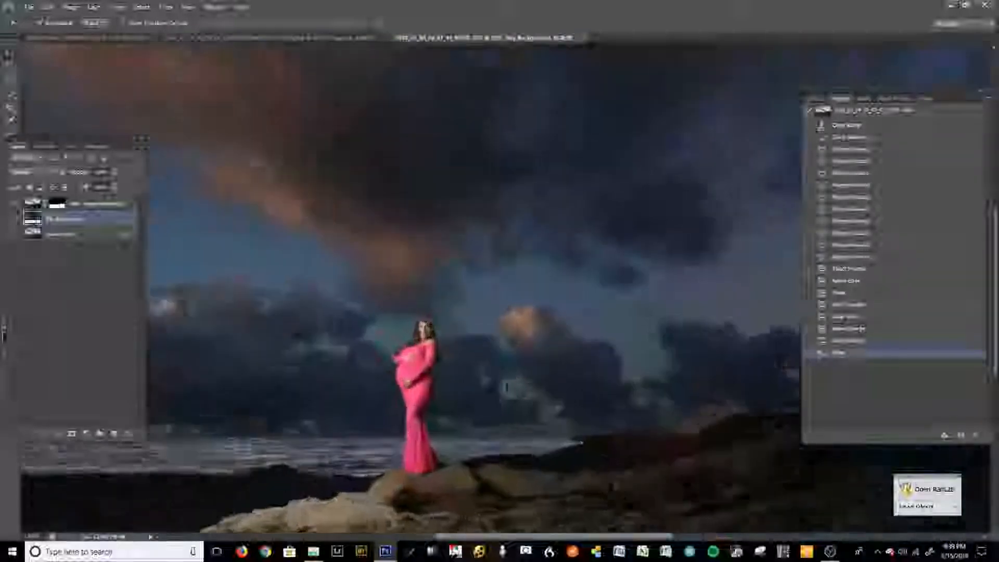
{"action": "left_click_drag", "start_coordinate": [448, 394], "coordinate": [633, 283]}
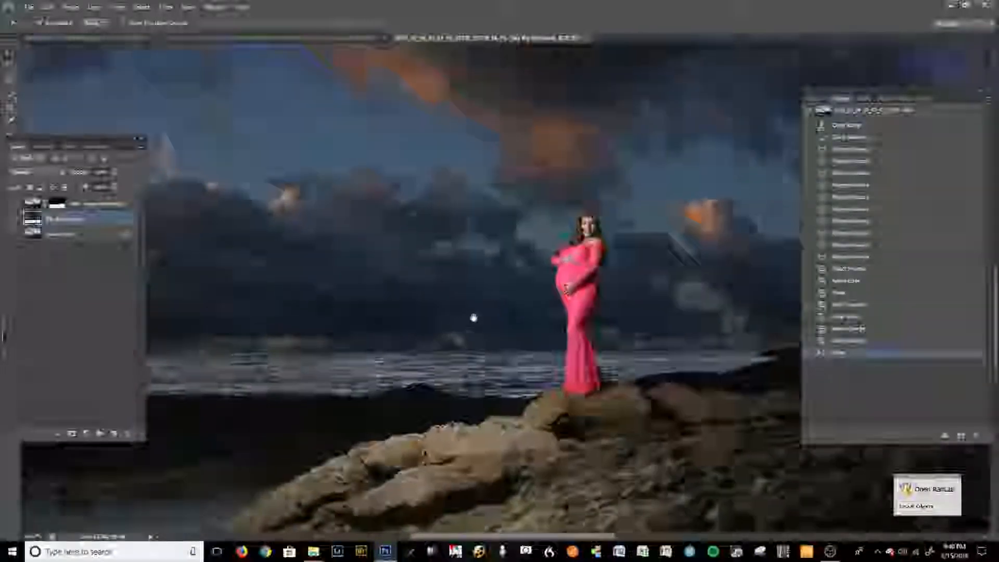
{"action": "left_click_drag", "start_coordinate": [473, 317], "coordinate": [589, 288]}
{"action": "key", "text": "ctrl+plus"}
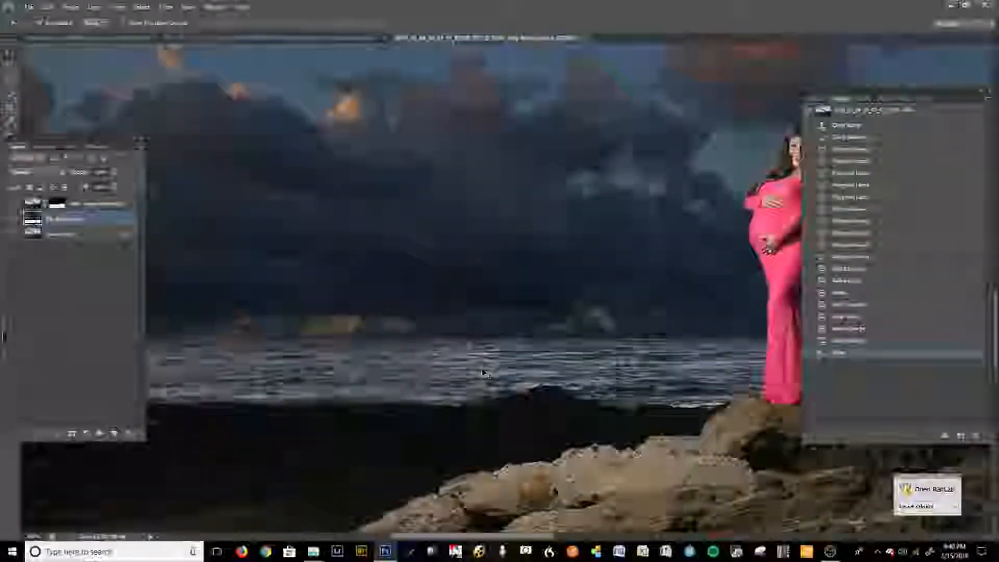
{"action": "left_click_drag", "start_coordinate": [364, 383], "coordinate": [591, 364]}
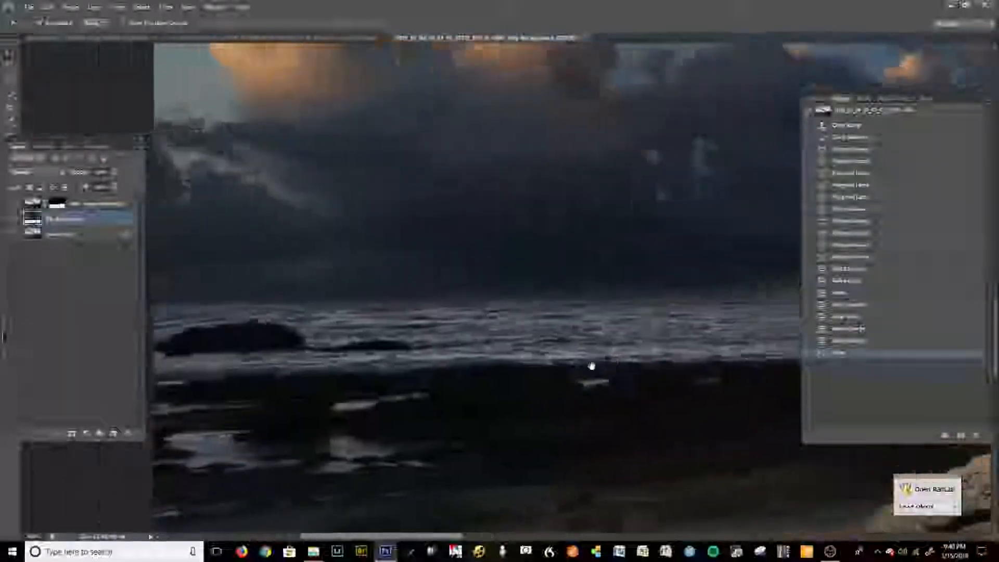
{"action": "left_click_drag", "start_coordinate": [508, 375], "coordinate": [553, 370]}
{"action": "left_click_drag", "start_coordinate": [679, 377], "coordinate": [417, 413]}
{"action": "left_click_drag", "start_coordinate": [721, 339], "coordinate": [540, 370]}
{"action": "left_click_drag", "start_coordinate": [572, 295], "coordinate": [599, 244]}
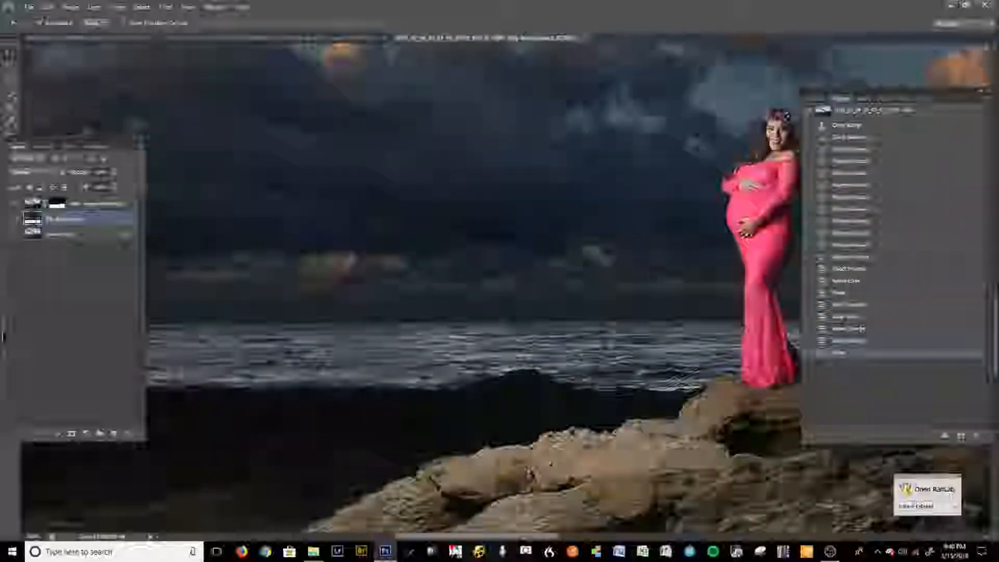
{"action": "left_click_drag", "start_coordinate": [417, 408], "coordinate": [623, 384]}
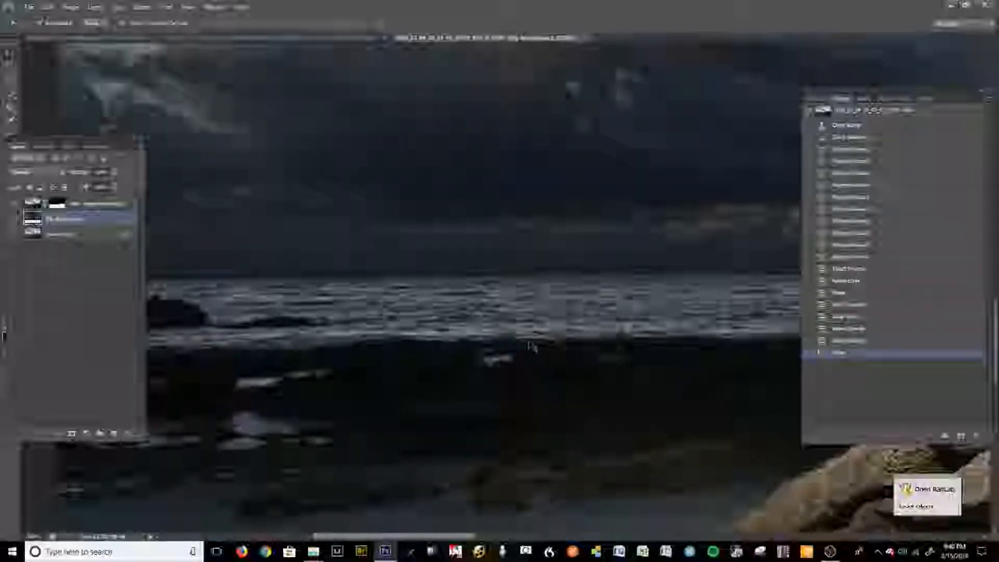
{"action": "key", "text": "ctrl+0"}
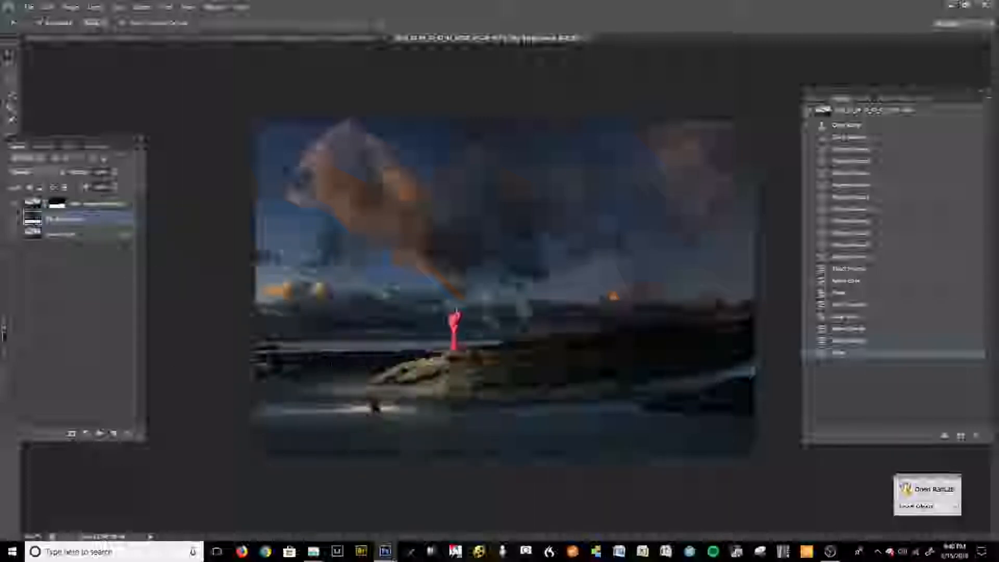
Reposition the layer list for a clearer view and edit the name of the masked foreground layer.
{"action": "left_click", "coordinate": [33, 203]}
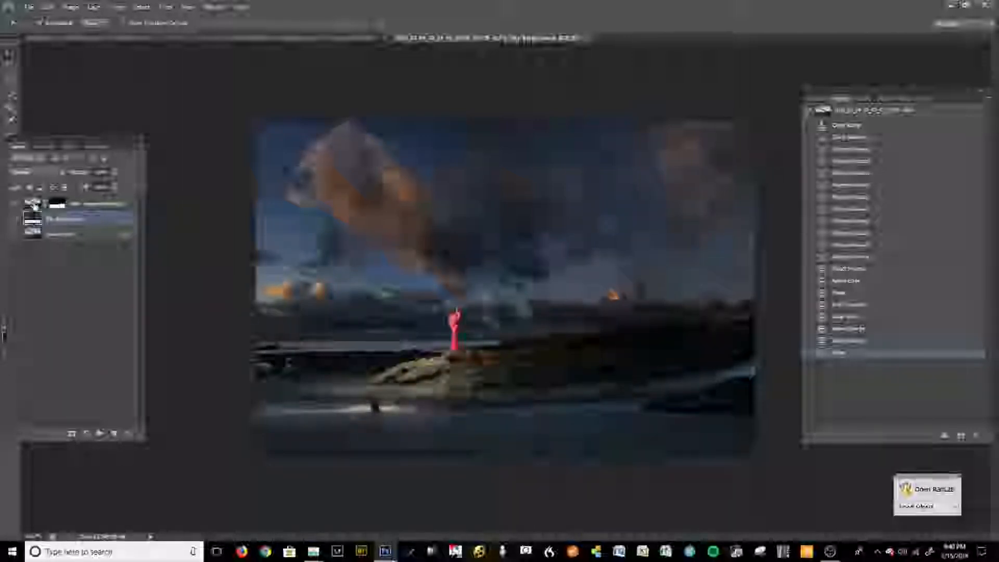
{"action": "left_click_drag", "start_coordinate": [67, 139], "coordinate": [141, 137]}
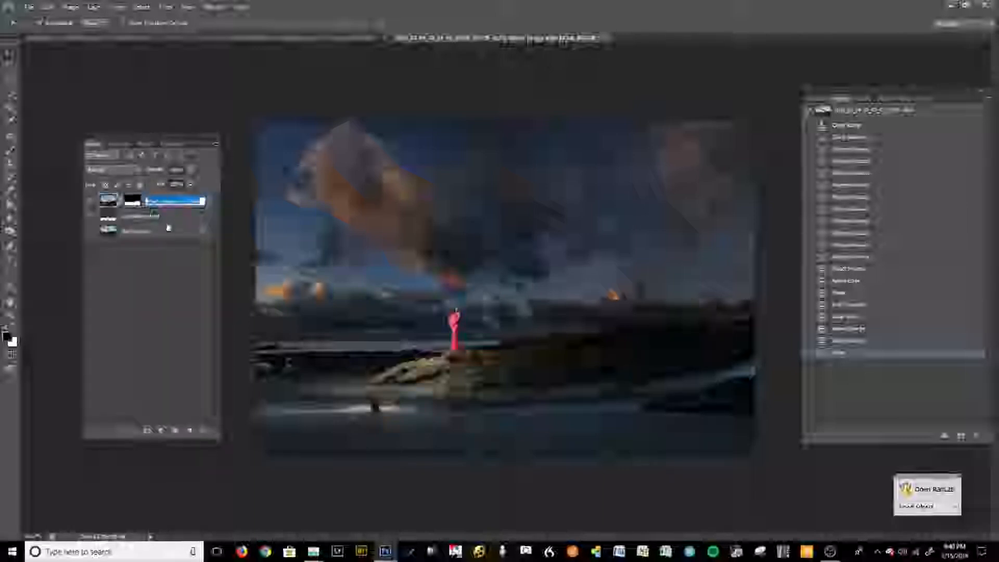
{"action": "left_click", "coordinate": [154, 201]}
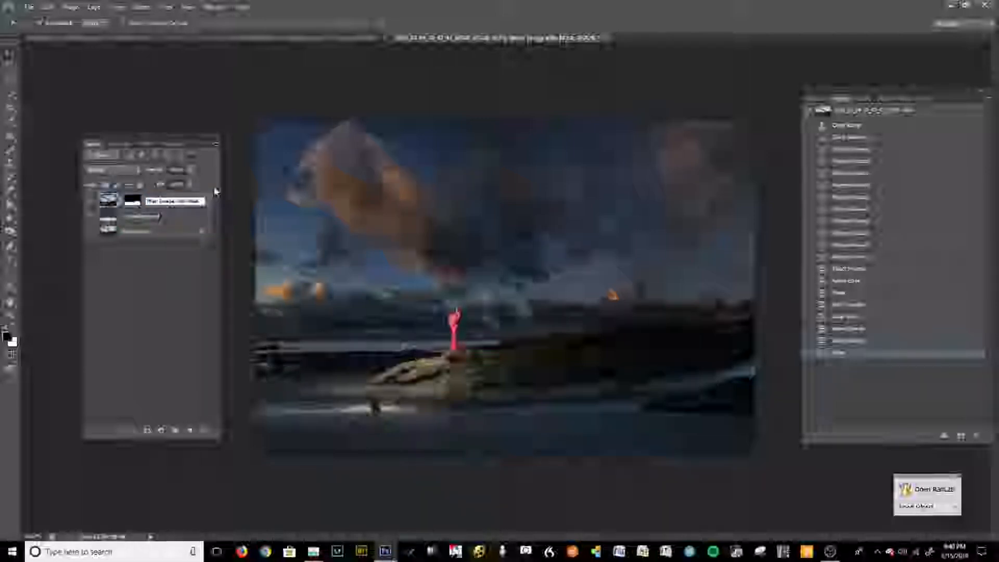
{"action": "key", "text": "Return"}
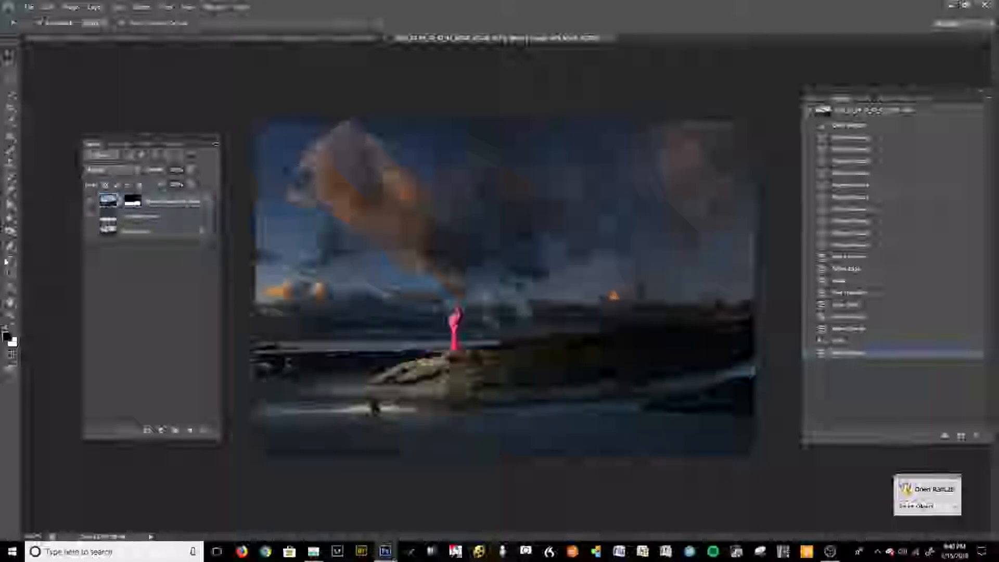
Try darkening the bright strip of sea along the horizon with the Burn tool, and undo the strokes.
{"action": "left_click", "coordinate": [10, 233]}
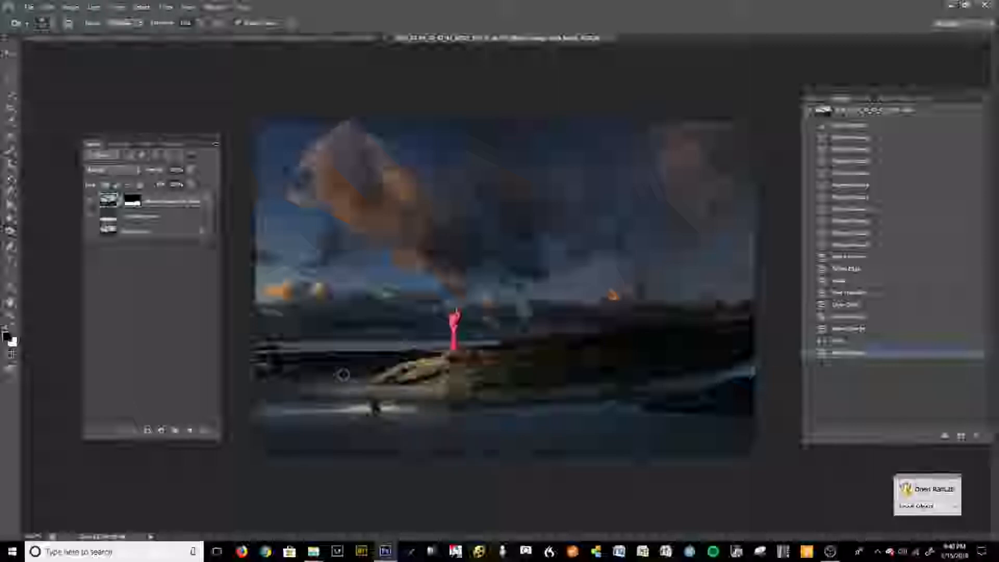
{"action": "mouse_move", "coordinate": [323, 349]}
{"action": "left_mouse_down"}
{"action": "mouse_move", "coordinate": [290, 350]}
{"action": "mouse_move", "coordinate": [339, 345]}
{"action": "mouse_move", "coordinate": [256, 350]}
{"action": "mouse_move", "coordinate": [406, 351]}
{"action": "left_mouse_up"}
{"action": "mouse_move", "coordinate": [469, 343]}
{"action": "left_mouse_down"}
{"action": "mouse_move", "coordinate": [418, 339]}
{"action": "mouse_move", "coordinate": [458, 338]}
{"action": "mouse_move", "coordinate": [167, 364]}
{"action": "mouse_move", "coordinate": [187, 375]}
{"action": "left_mouse_up"}
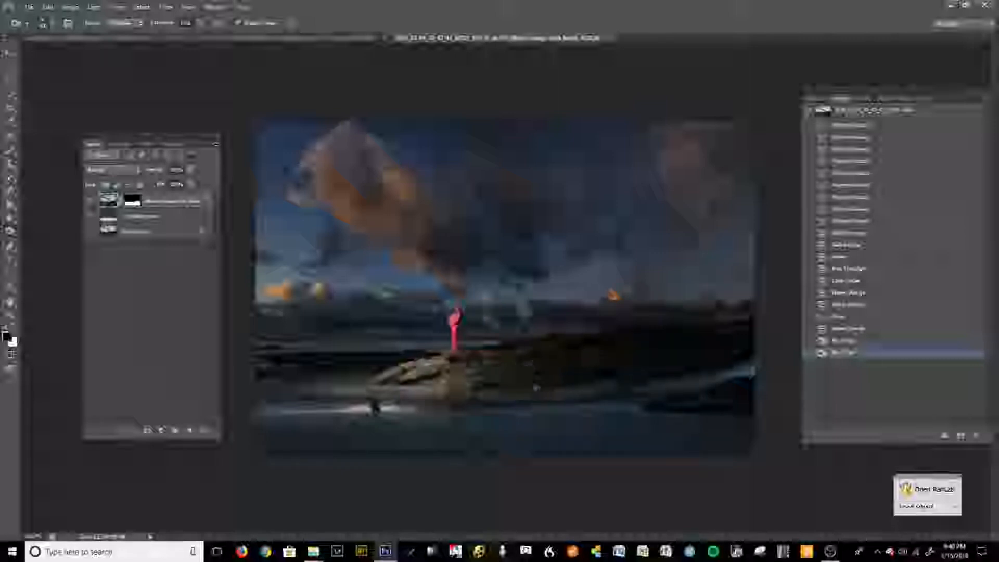
{"action": "key", "text": "ctrl+alt+z"}
{"action": "key", "text": "ctrl+alt+z"}
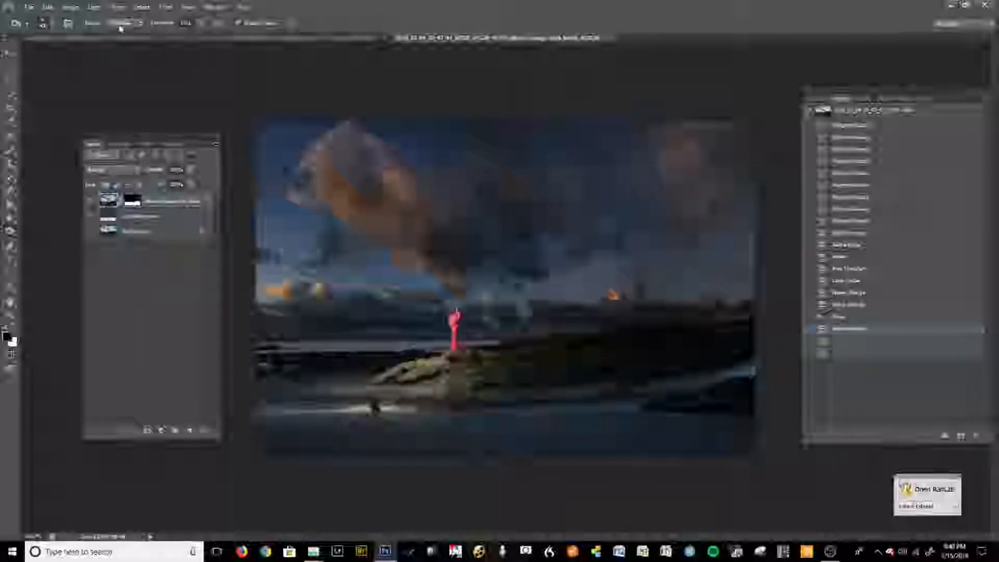
Try darkening the bright strip of sea beside the woman using the Burn tool with a smaller brush.
{"action": "key", "text": "bracketleft"}
{"action": "key", "text": "bracketleft"}
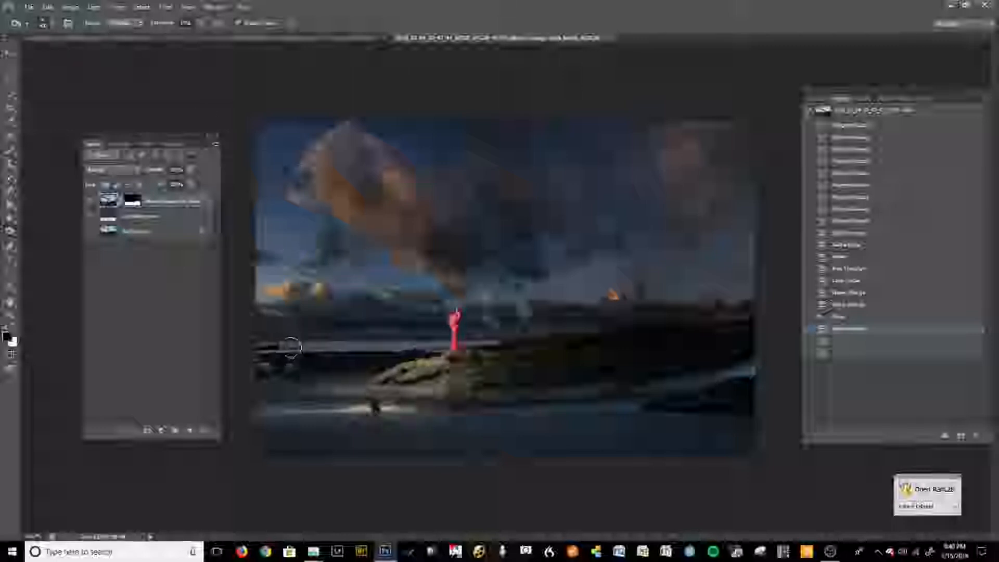
{"action": "mouse_move", "coordinate": [329, 346]}
{"action": "left_mouse_down"}
{"action": "mouse_move", "coordinate": [435, 343]}
{"action": "mouse_move", "coordinate": [249, 342]}
{"action": "left_mouse_up"}
{"action": "mouse_move", "coordinate": [420, 338]}
{"action": "left_mouse_down"}
{"action": "mouse_move", "coordinate": [500, 339]}
{"action": "mouse_move", "coordinate": [255, 349]}
{"action": "mouse_move", "coordinate": [461, 351]}
{"action": "mouse_move", "coordinate": [502, 342]}
{"action": "mouse_move", "coordinate": [234, 358]}
{"action": "mouse_move", "coordinate": [248, 370]}
{"action": "mouse_move", "coordinate": [242, 356]}
{"action": "left_mouse_up"}
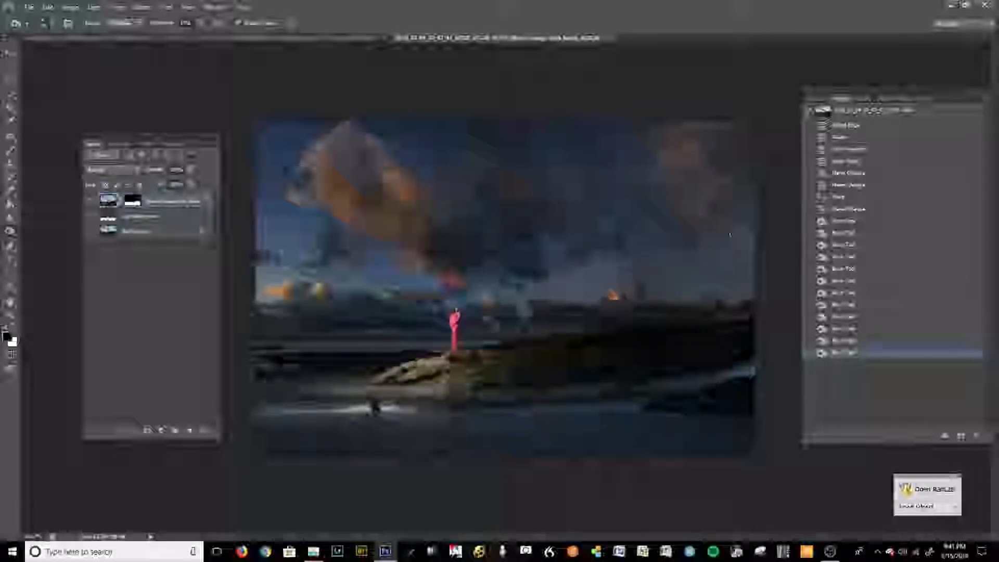
Undo all the Burn strokes made on the strip of sea.
{"action": "key", "text": "ctrl+alt+z"}
{"action": "key", "text": "ctrl+alt+z"}
{"action": "key", "text": "ctrl+alt+z"}
{"action": "key", "text": "ctrl+alt+z"}
{"action": "key", "text": "ctrl+alt+z"}
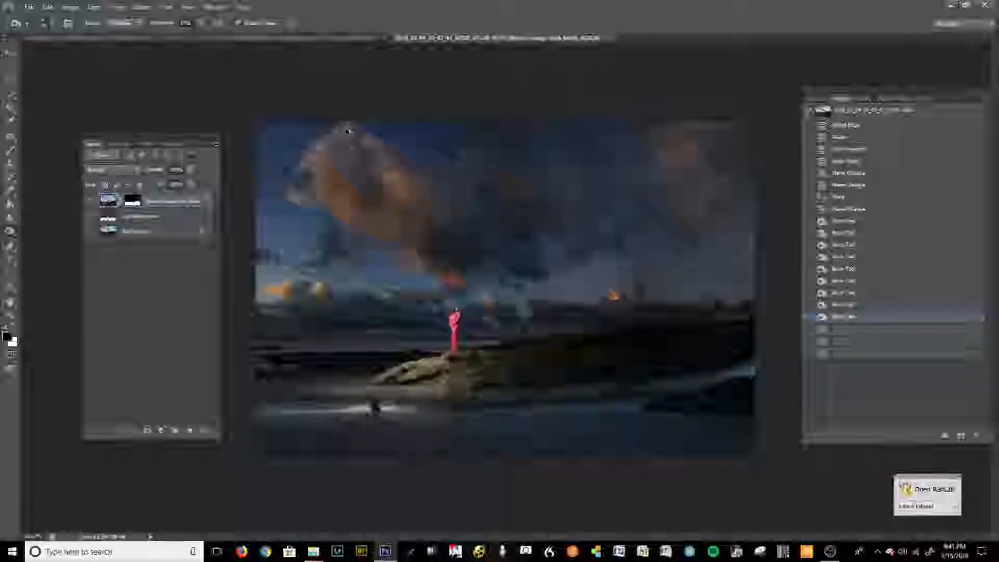
{"action": "key", "text": "ctrl+alt+z"}
{"action": "key", "text": "ctrl+alt+z"}
{"action": "key", "text": "ctrl+alt+z"}
{"action": "key", "text": "ctrl+alt+z"}
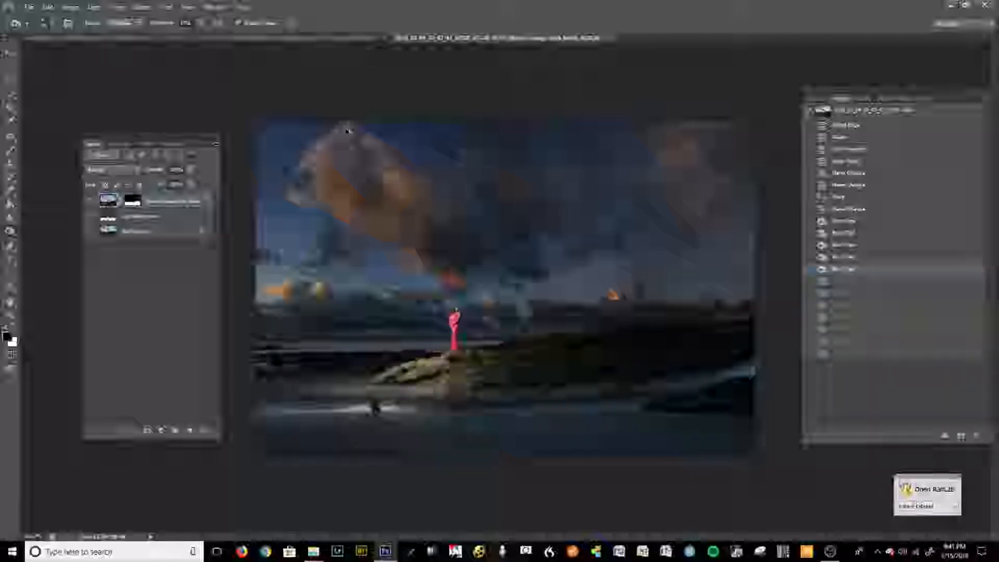
{"action": "key", "text": "ctrl+alt+z"}
{"action": "key", "text": "ctrl+alt+z"}
{"action": "key", "text": "ctrl+alt+z"}
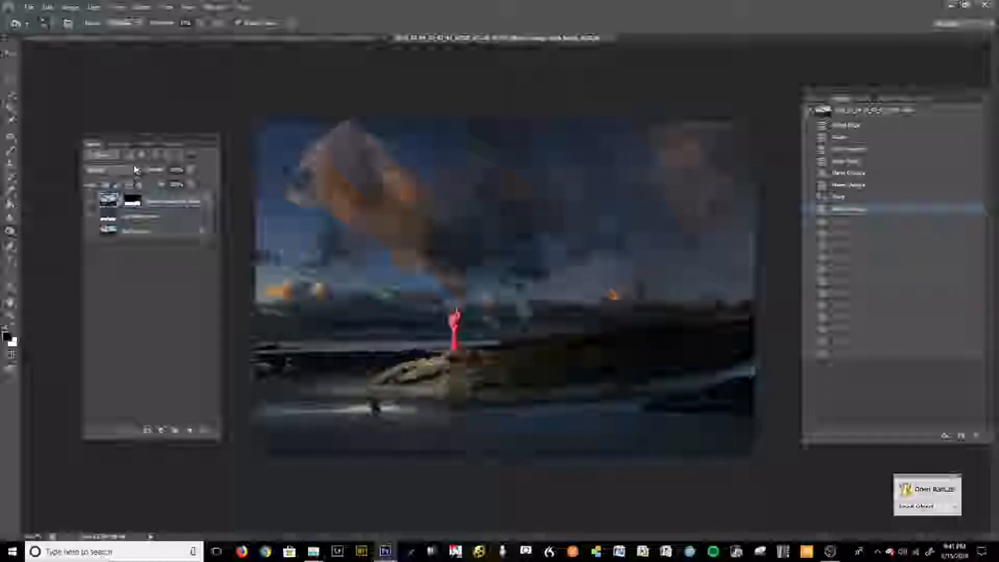
Duplicate the Sky Background layer and flip the copy vertically.
{"action": "left_click", "coordinate": [184, 219]}
{"action": "left_click_drag", "start_coordinate": [184, 220], "coordinate": [186, 431]}
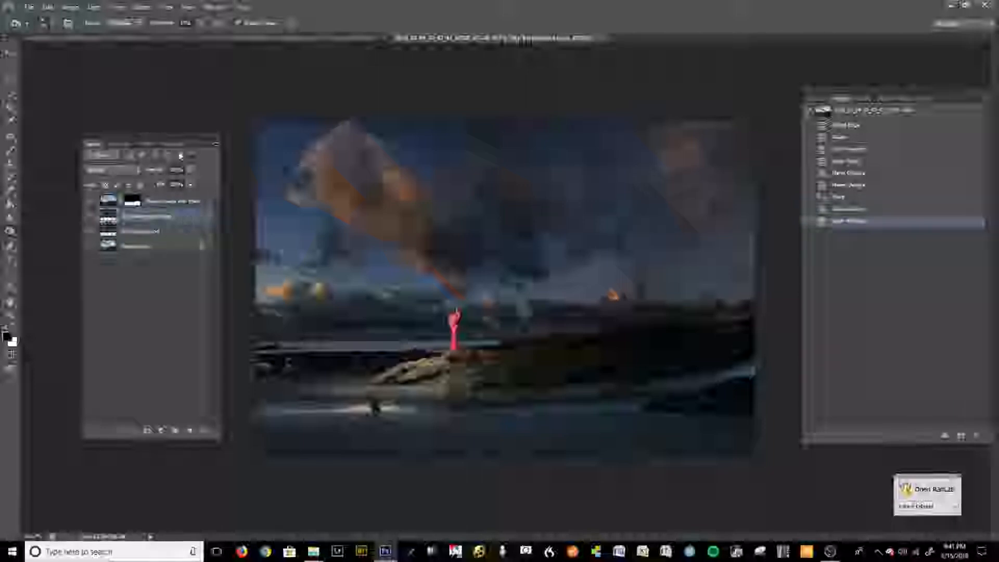
{"action": "left_click", "coordinate": [47, 6]}
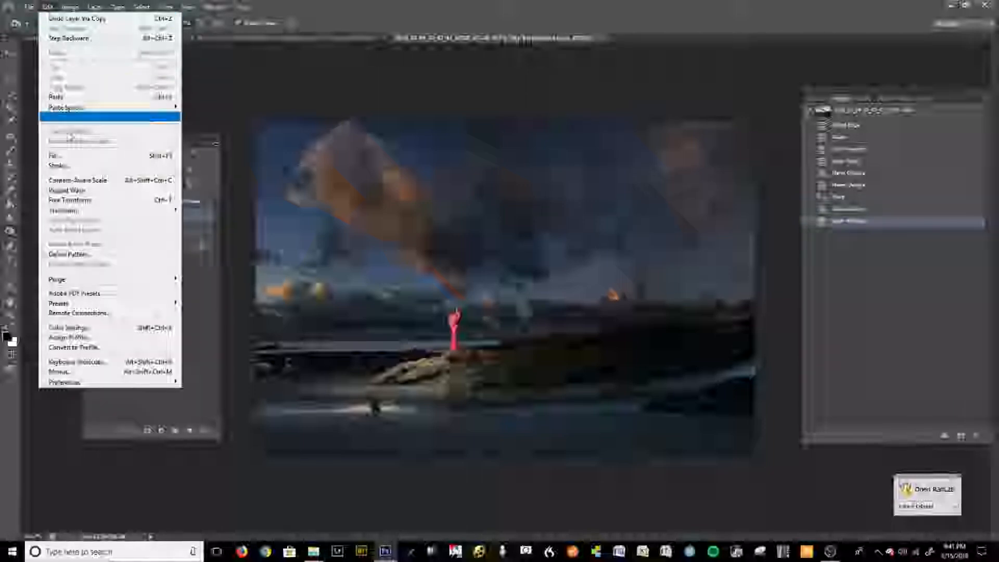
{"action": "mouse_move", "coordinate": [88, 211]}
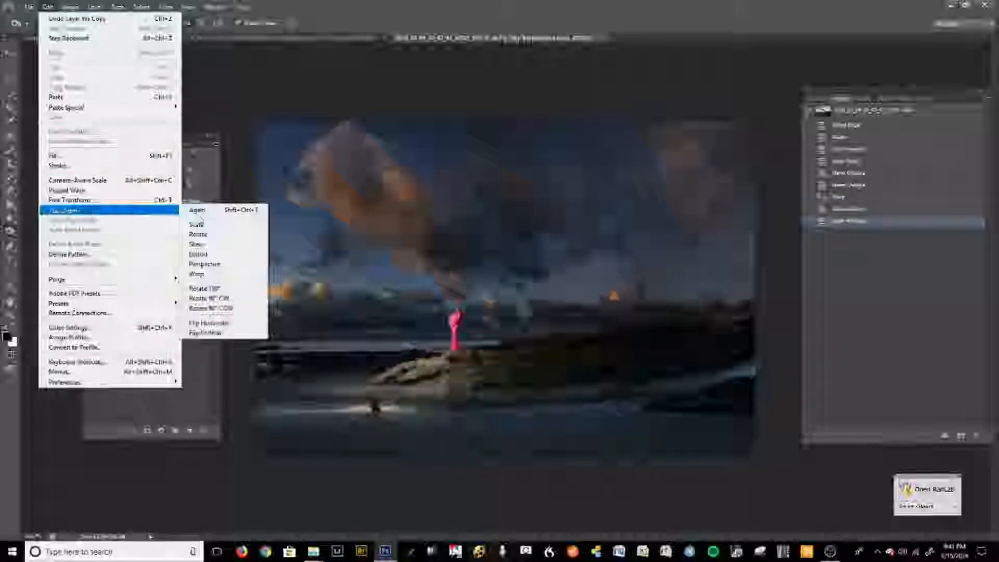
{"action": "left_click", "coordinate": [211, 334]}
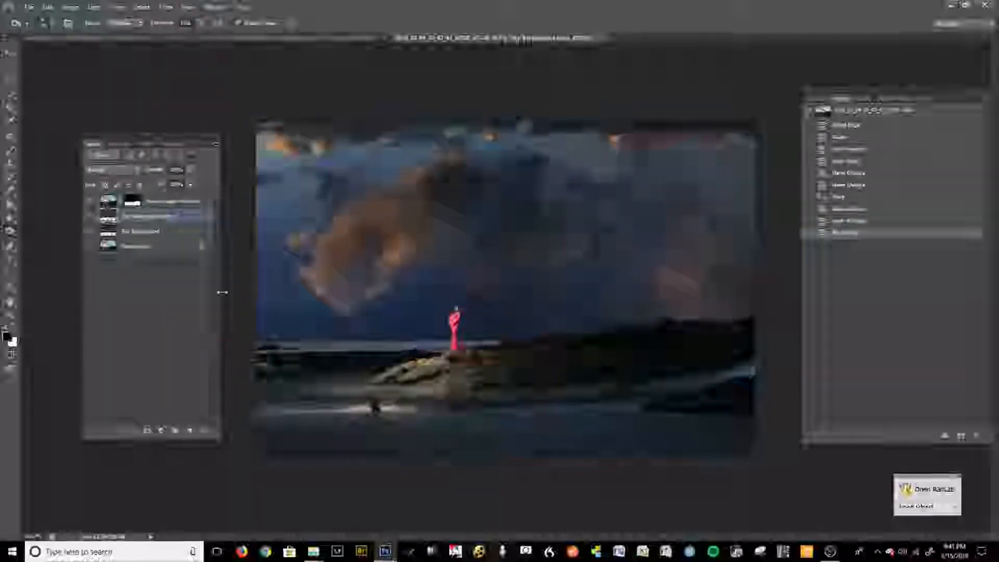
Bring the flipped sky copy to the top of the layer stack and edit the masked foreground layer's name.
{"action": "left_click", "coordinate": [10, 57]}
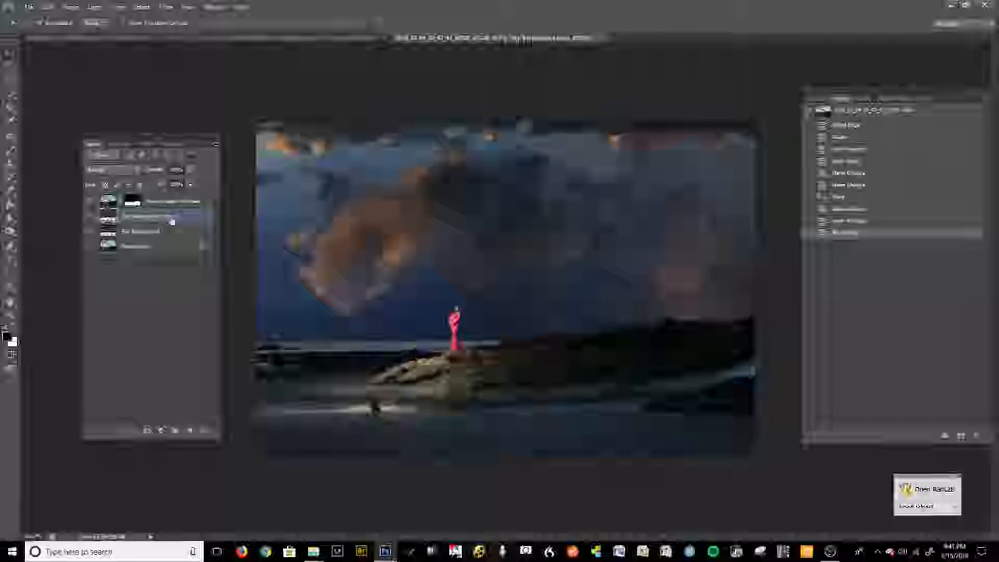
{"action": "left_click_drag", "start_coordinate": [166, 224], "coordinate": [151, 199]}
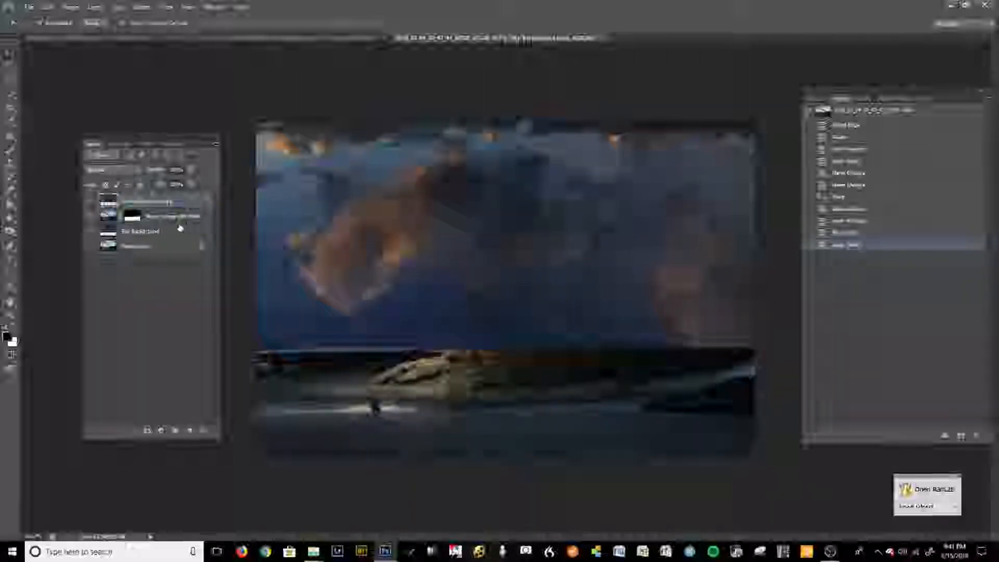
{"action": "double_click", "coordinate": [158, 217]}
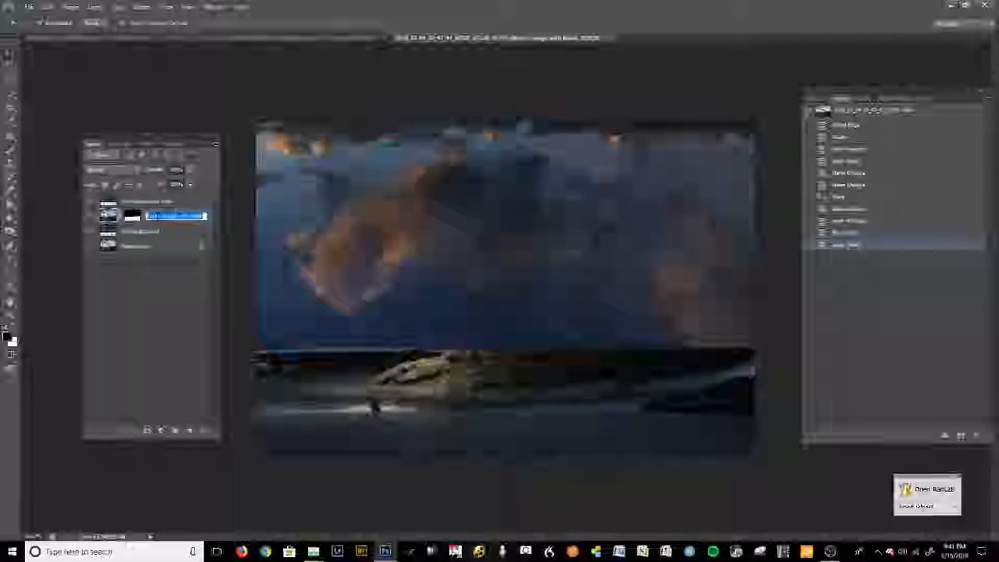
{"action": "type", "text": "Mask"}
{"action": "key", "text": "Return"}
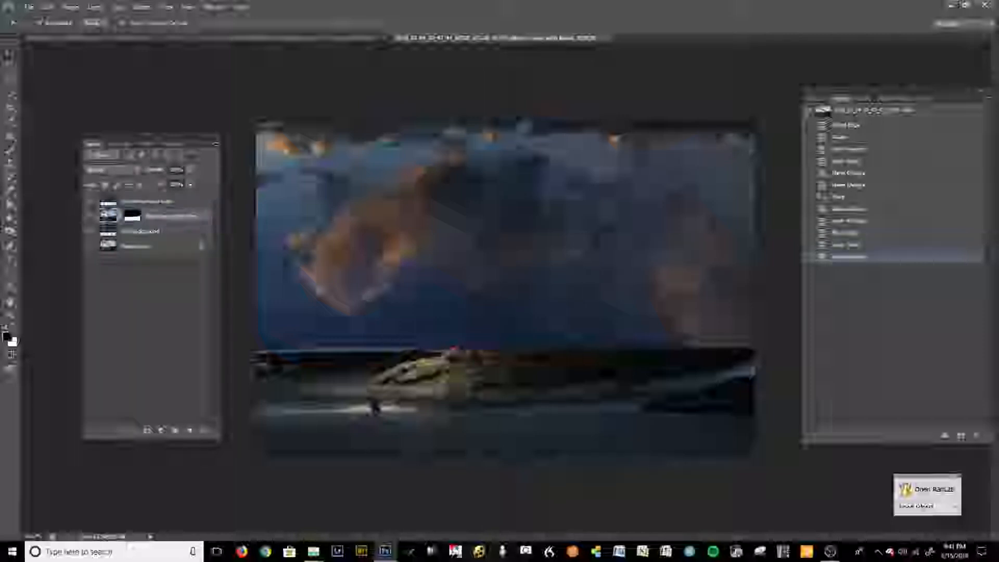
Rename the flipped sky copy and move it down below the rocks with the Move tool as a mirrored reflection.
{"action": "left_click", "coordinate": [163, 203]}
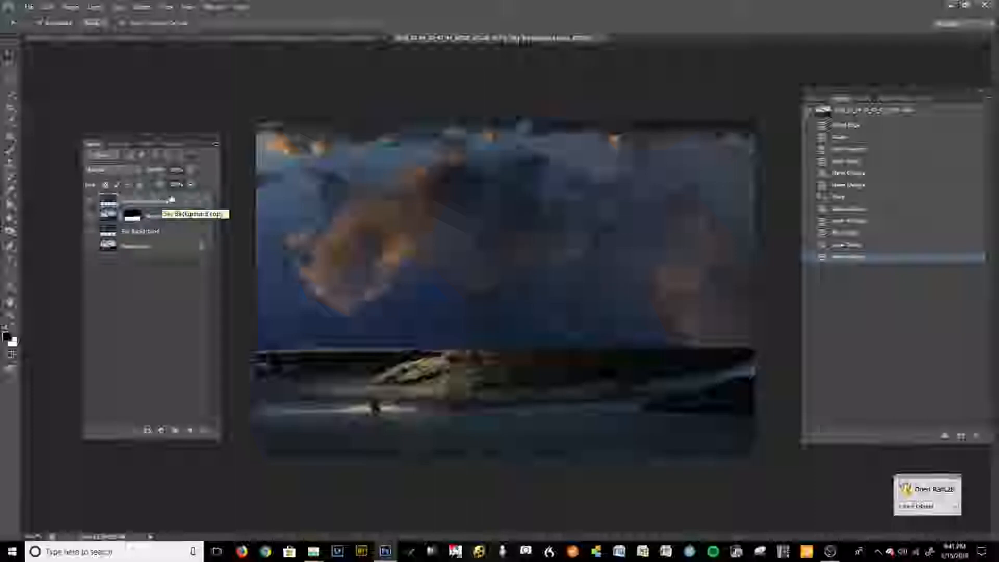
{"action": "double_click", "coordinate": [163, 202]}
{"action": "type", "text": "Sky Blend"}
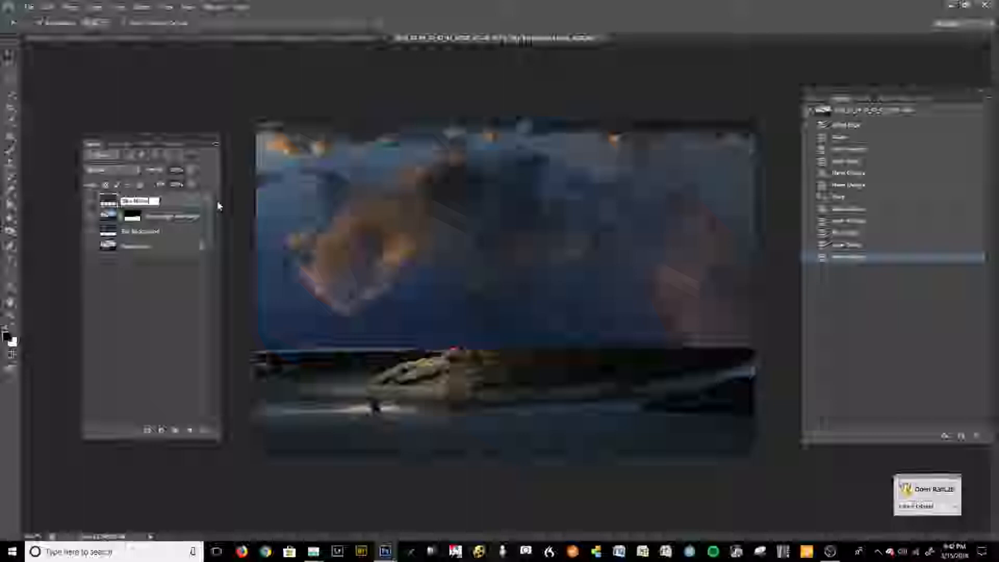
{"action": "key", "text": "Return"}
{"action": "left_click_drag", "start_coordinate": [526, 469], "coordinate": [529, 505]}
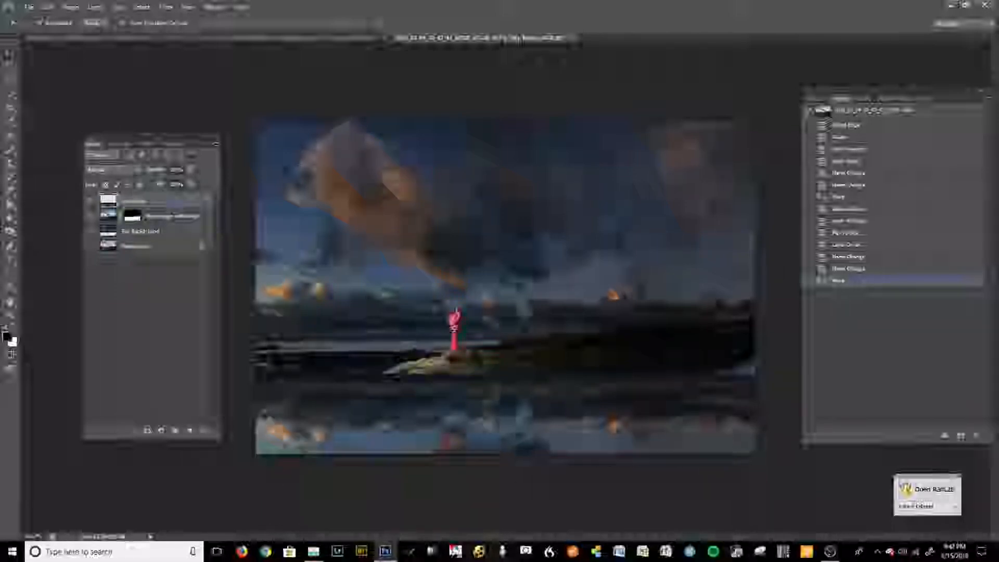
Enlarge the canvas height to 200 percent, keeping the width at 100 percent and the anchor centred.
{"action": "left_click", "coordinate": [70, 7]}
{"action": "left_click", "coordinate": [130, 91]}
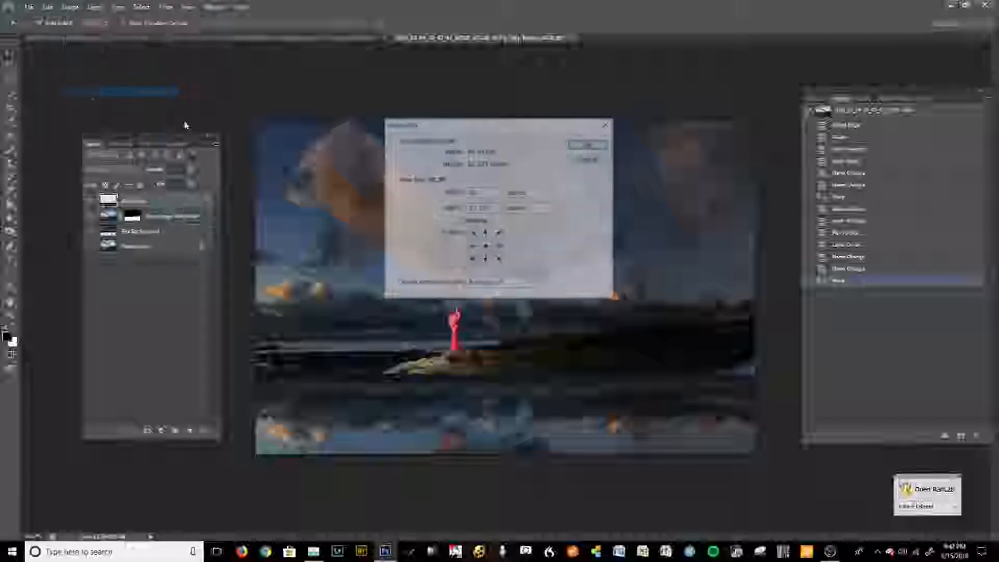
{"action": "left_click", "coordinate": [486, 233]}
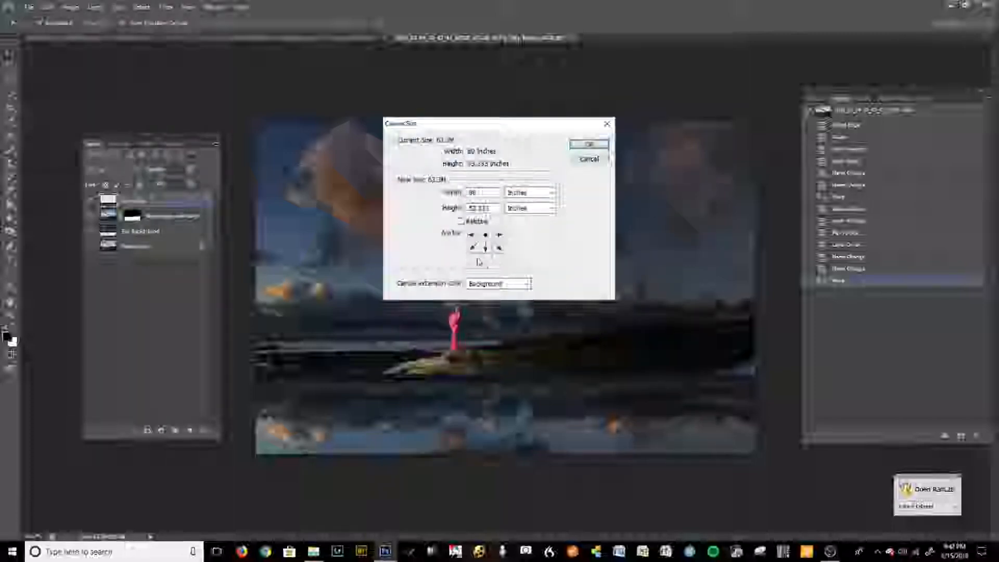
{"action": "left_click", "coordinate": [486, 247]}
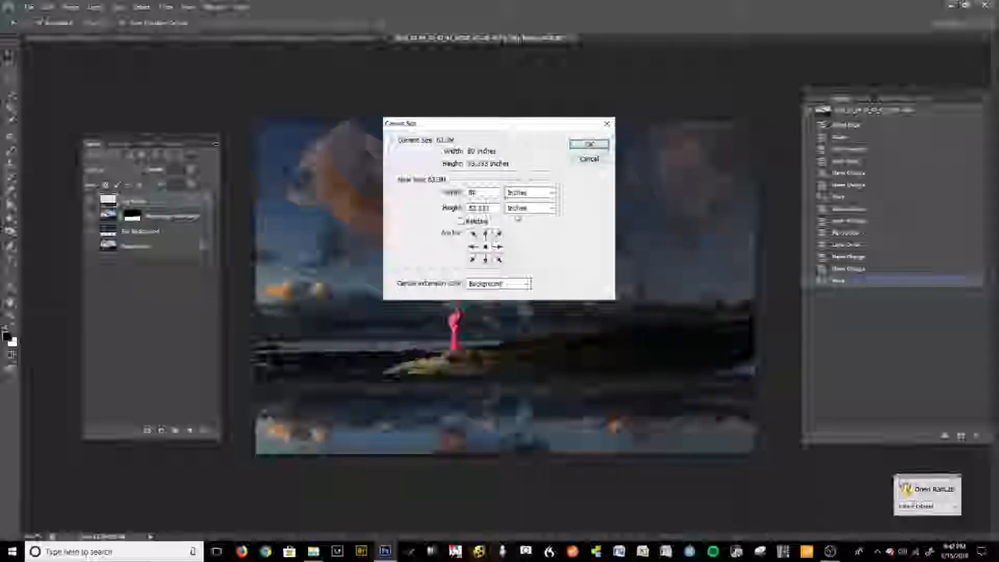
{"action": "left_click", "coordinate": [528, 192]}
{"action": "left_click", "coordinate": [521, 202]}
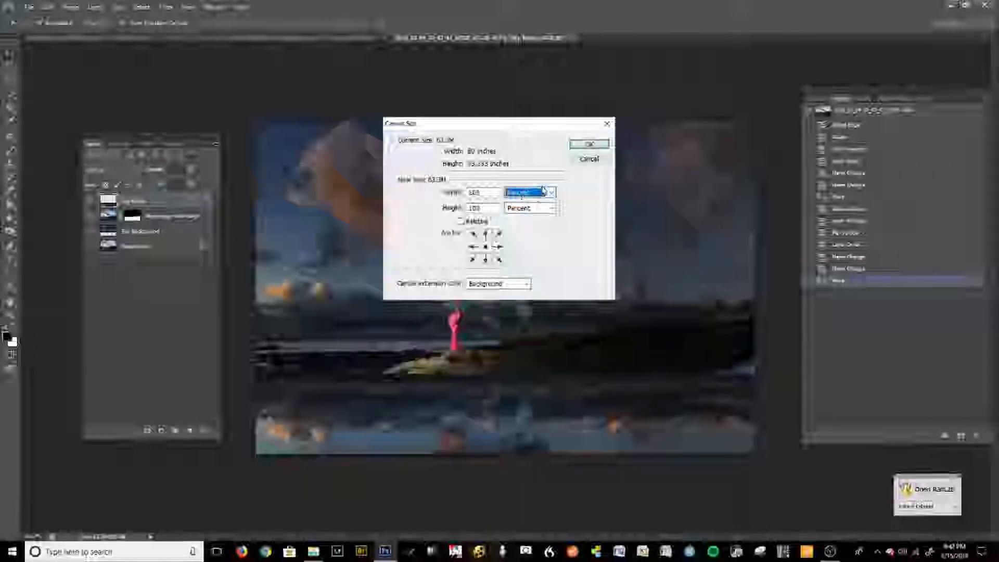
{"action": "double_click", "coordinate": [484, 193]}
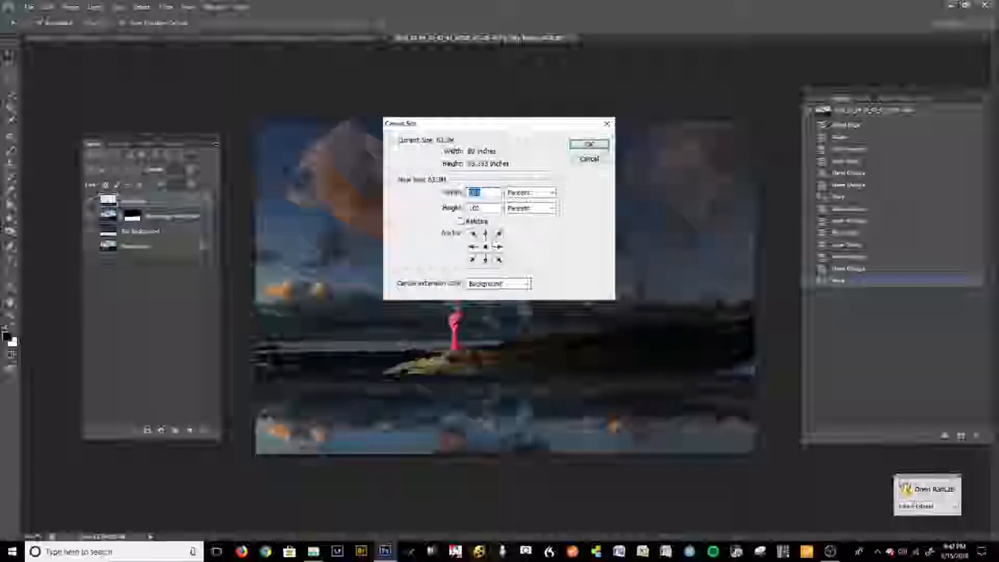
{"action": "double_click", "coordinate": [489, 209]}
{"action": "type", "text": "200"}
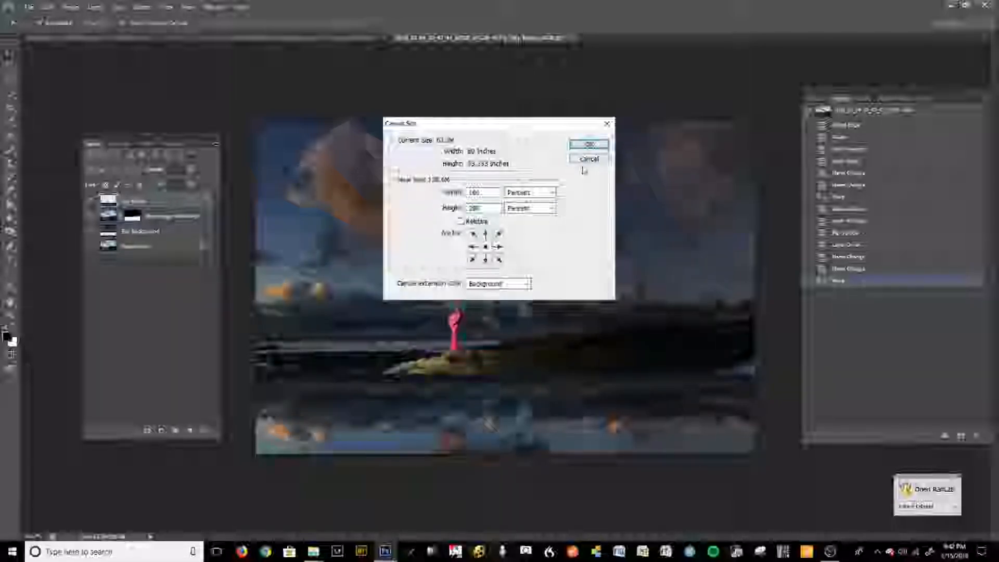
{"action": "left_click", "coordinate": [588, 145]}
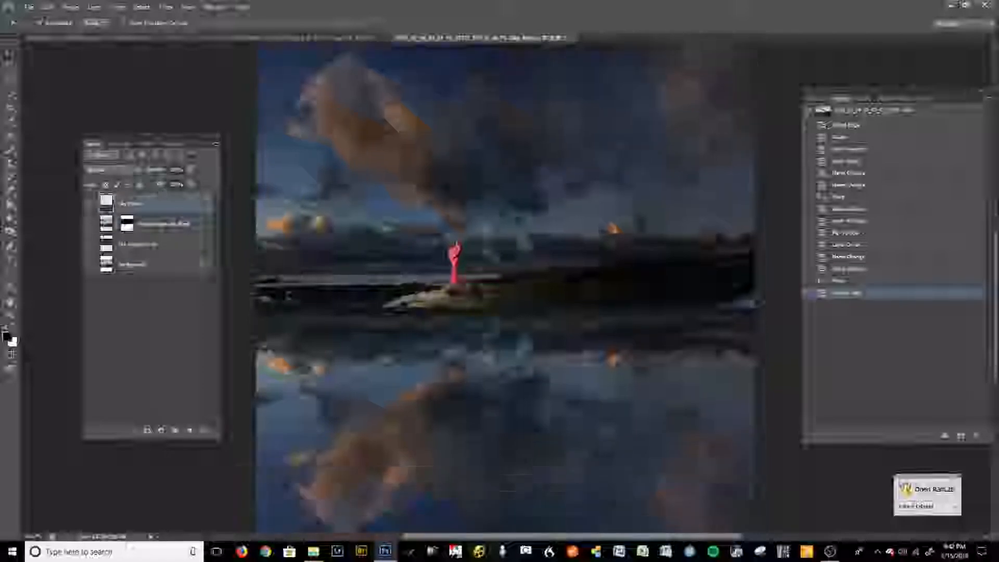
Shift the flipped sky layer slightly further down so more of the rock base and shore shows above it.
{"action": "scroll", "coordinate": [580, 225], "scroll_direction": "up", "scroll_amount": 10}
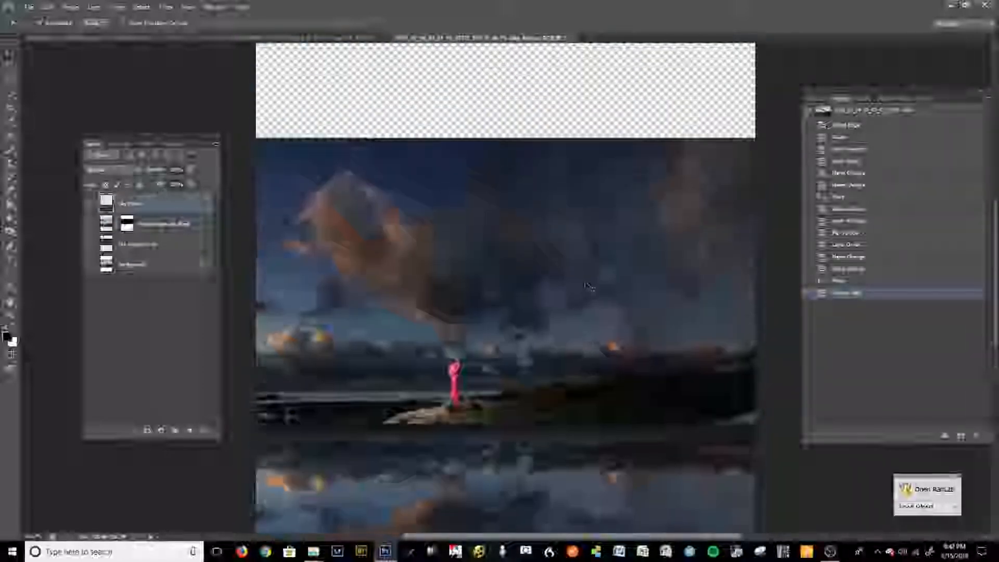
{"action": "scroll", "coordinate": [590, 289], "scroll_direction": "down", "scroll_amount": 5}
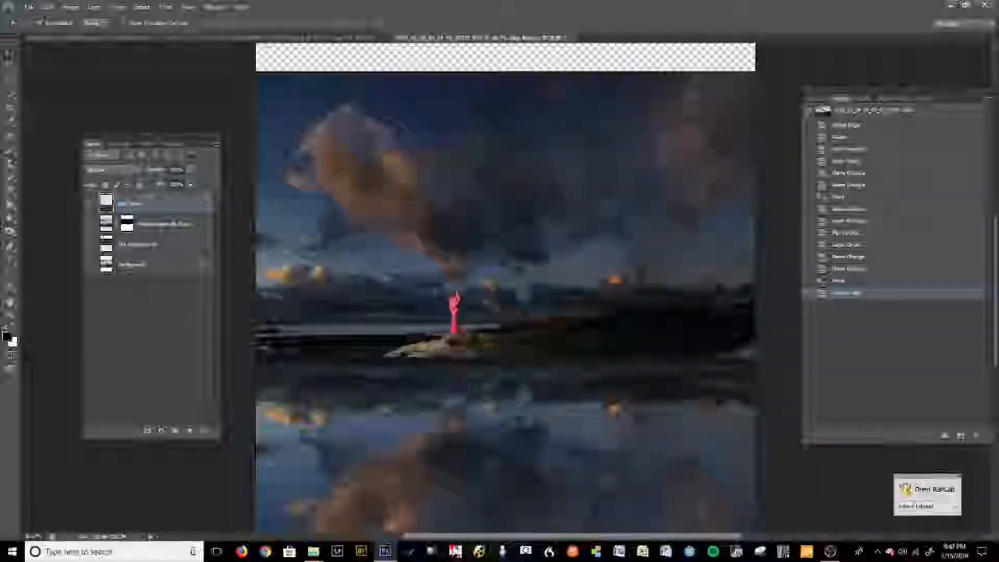
{"action": "key", "text": "ctrl+minus"}
{"action": "key", "text": "ctrl+minus"}
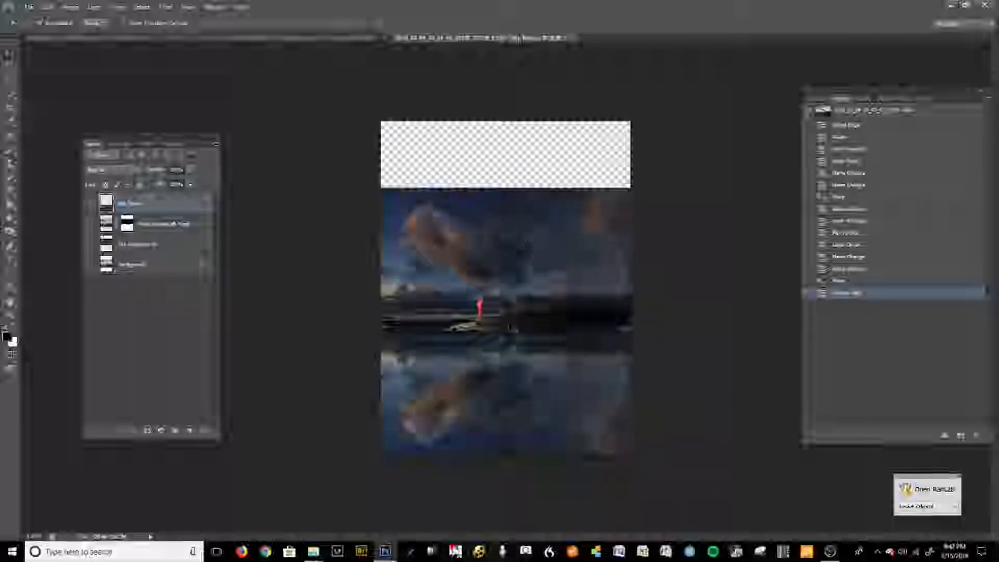
{"action": "scroll", "coordinate": [510, 329], "scroll_direction": "up", "scroll_amount": 5}
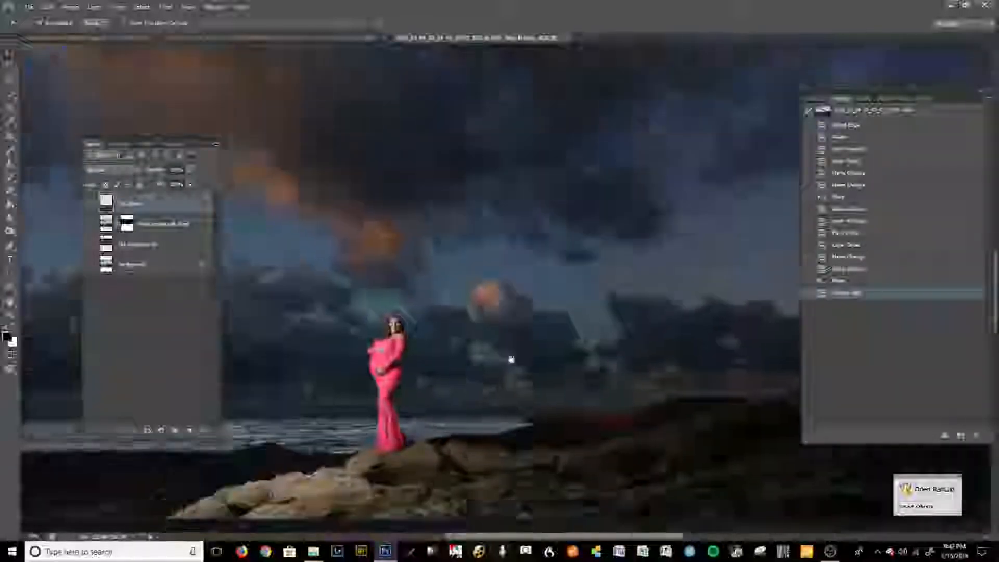
{"action": "left_click_drag", "start_coordinate": [511, 359], "coordinate": [571, 239]}
{"action": "left_click_drag", "start_coordinate": [417, 360], "coordinate": [735, 389]}
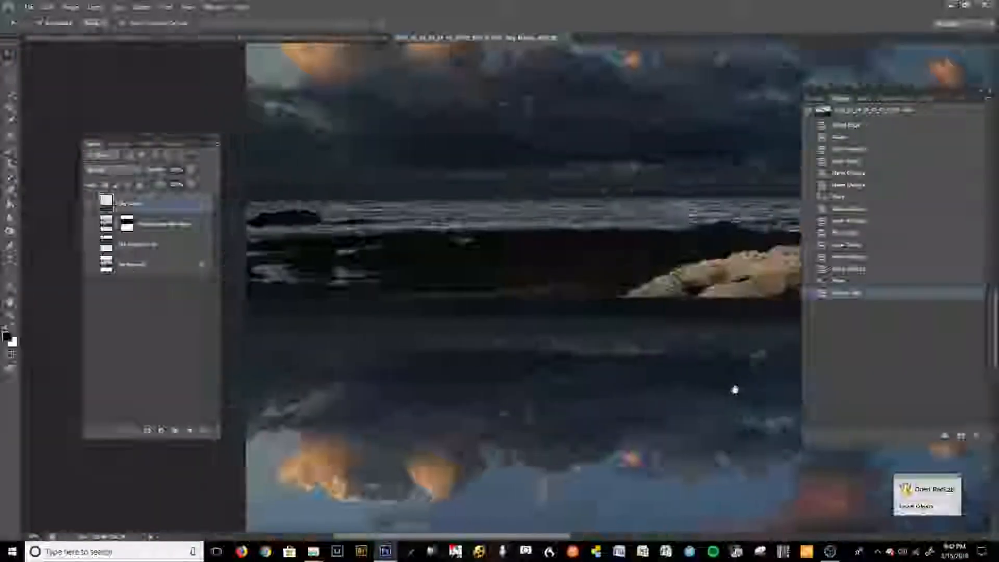
{"action": "left_click_drag", "start_coordinate": [623, 406], "coordinate": [604, 436]}
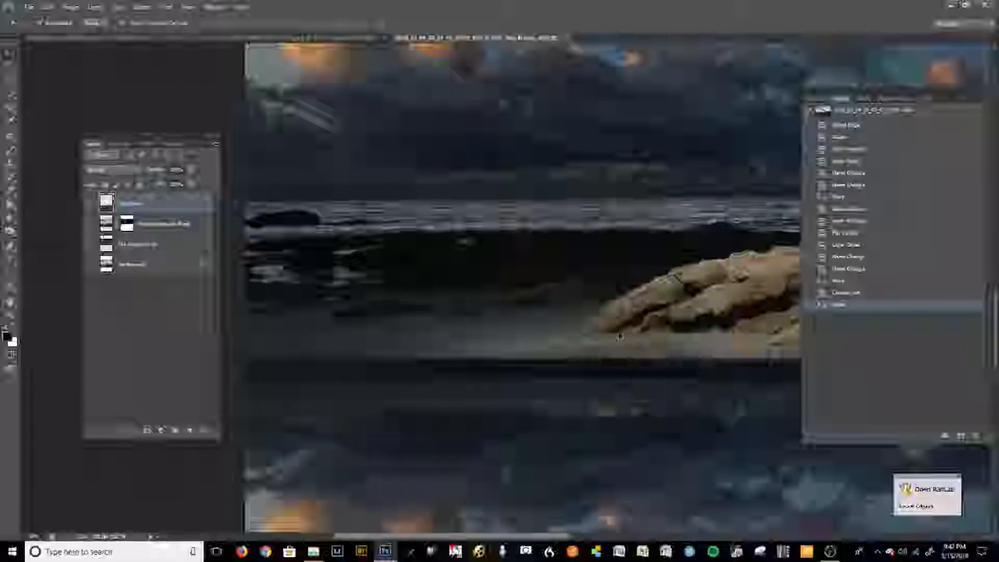
Examine the seam between the rocky shore and the mirrored sky, and the overall composition on the taller canvas.
{"action": "left_click_drag", "start_coordinate": [674, 323], "coordinate": [491, 274]}
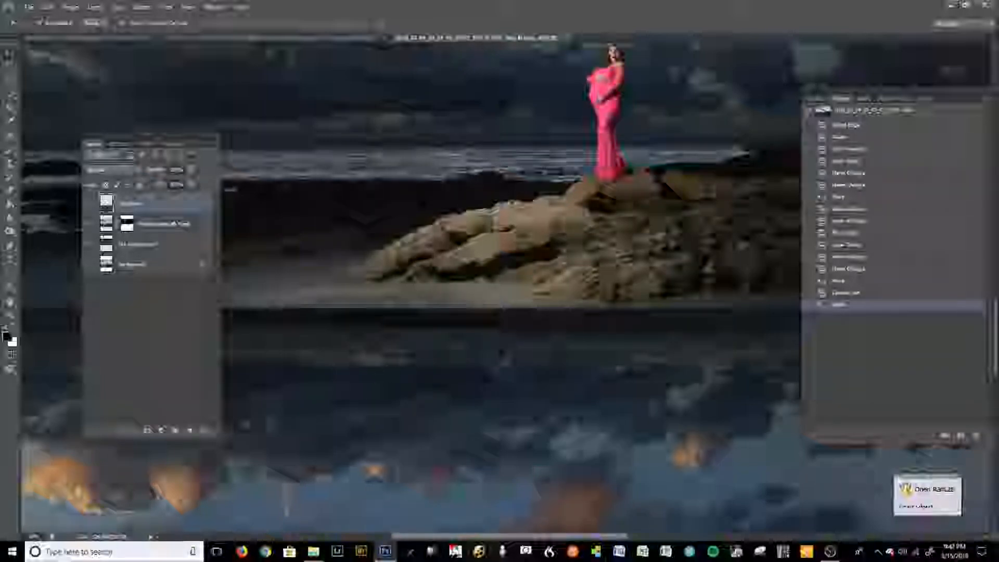
{"action": "left_click_drag", "start_coordinate": [512, 258], "coordinate": [675, 276]}
{"action": "left_click_drag", "start_coordinate": [461, 390], "coordinate": [446, 319]}
{"action": "key", "text": "ctrl+minus"}
{"action": "key", "text": "ctrl+minus"}
{"action": "key", "text": "ctrl+minus"}
{"action": "key", "text": "ctrl+minus"}
{"action": "key", "text": "ctrl+minus"}
{"action": "key", "text": "ctrl+minus"}
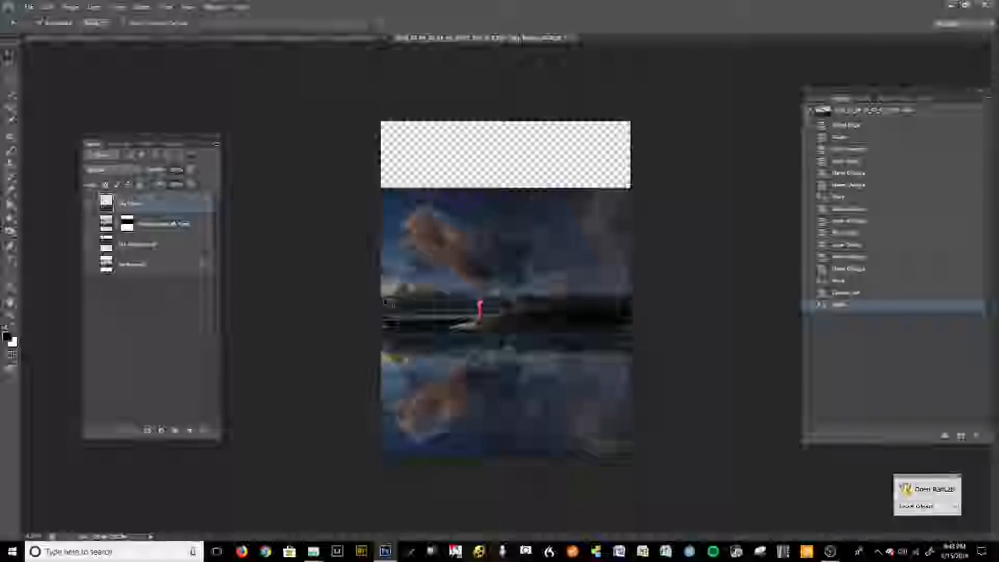
Hide the flipped sky layer to expose the original water and rocks in the foreground.
{"action": "key", "text": "ctrl+plus"}
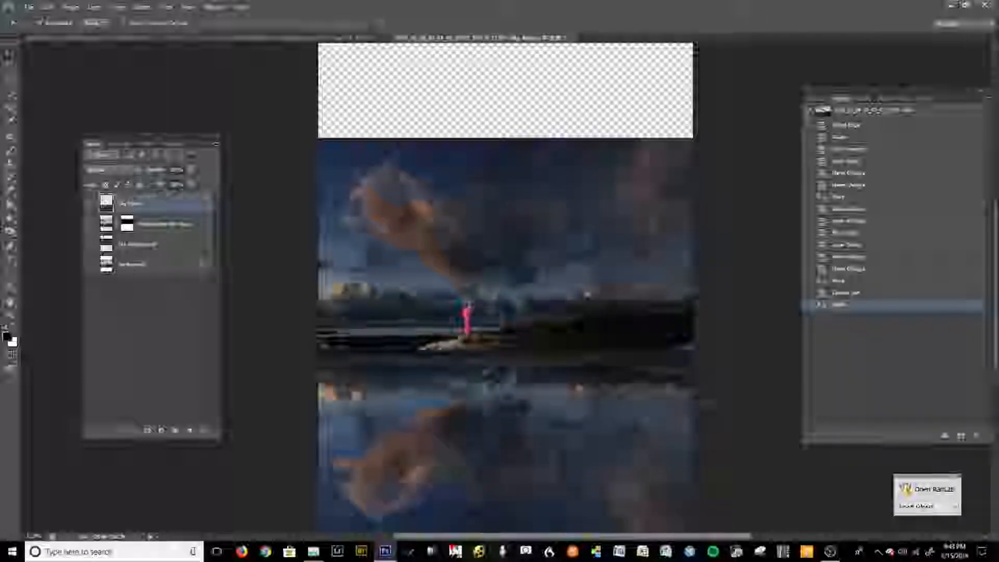
{"action": "key", "text": "ctrl+plus"}
{"action": "key", "text": "ctrl+plus"}
{"action": "key", "text": "ctrl+plus"}
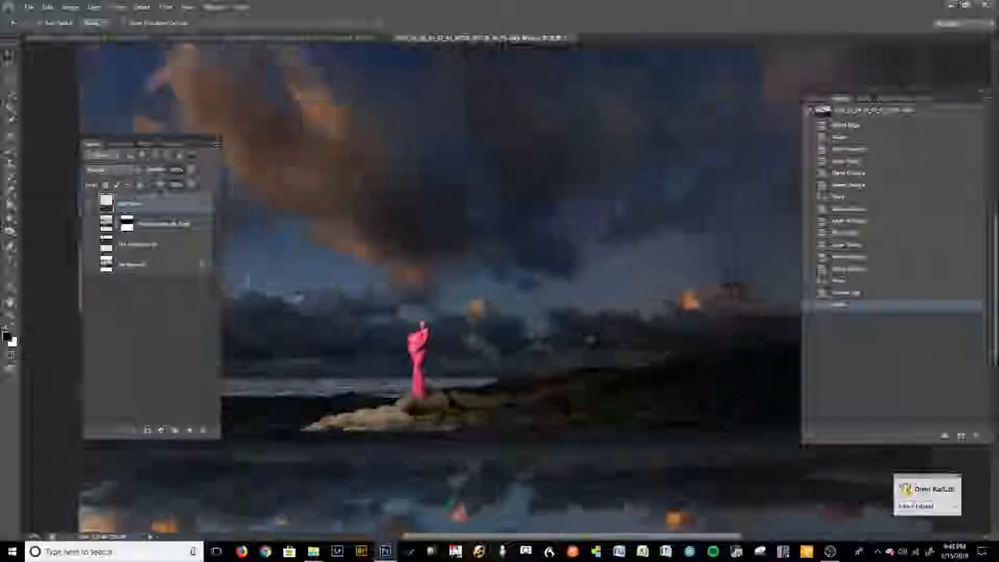
{"action": "left_click_drag", "start_coordinate": [446, 435], "coordinate": [851, 367]}
{"action": "key", "text": "ctrl+0"}
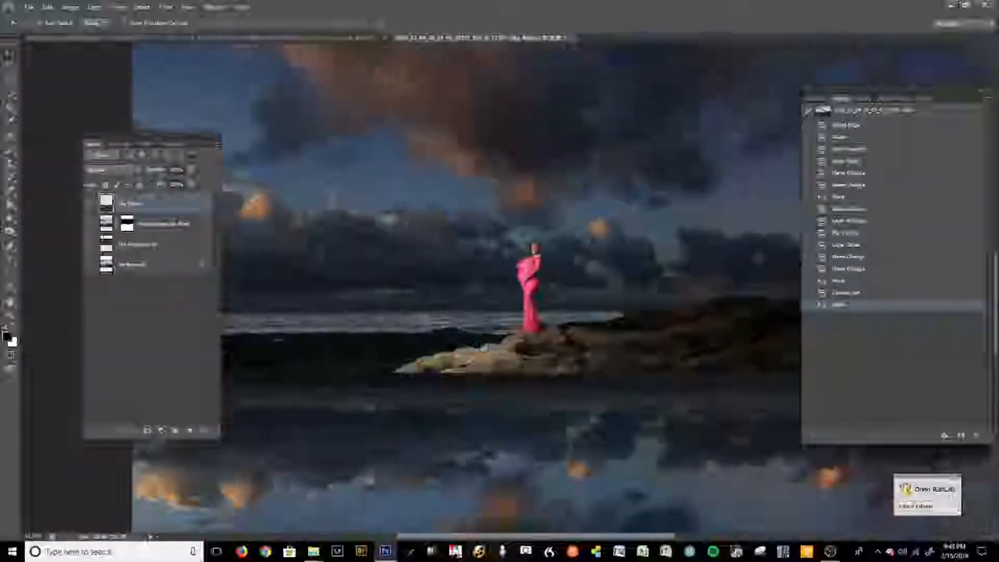
{"action": "left_click", "coordinate": [93, 208]}
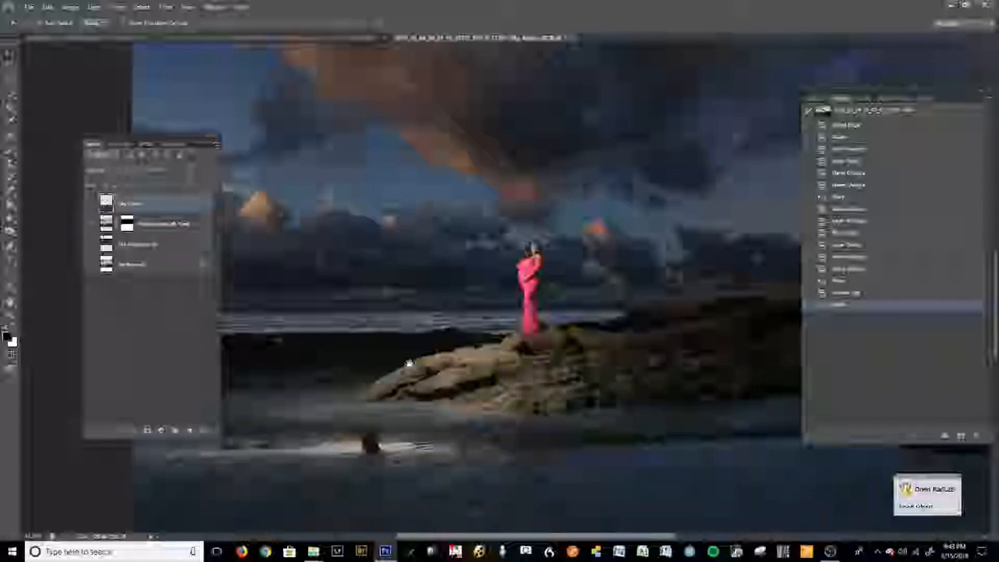
Make the Main Image with Mask layer active and switch to the Magnetic Lasso tool for the dark rocks beside the sandy shore.
{"action": "left_click_drag", "start_coordinate": [408, 364], "coordinate": [495, 330]}
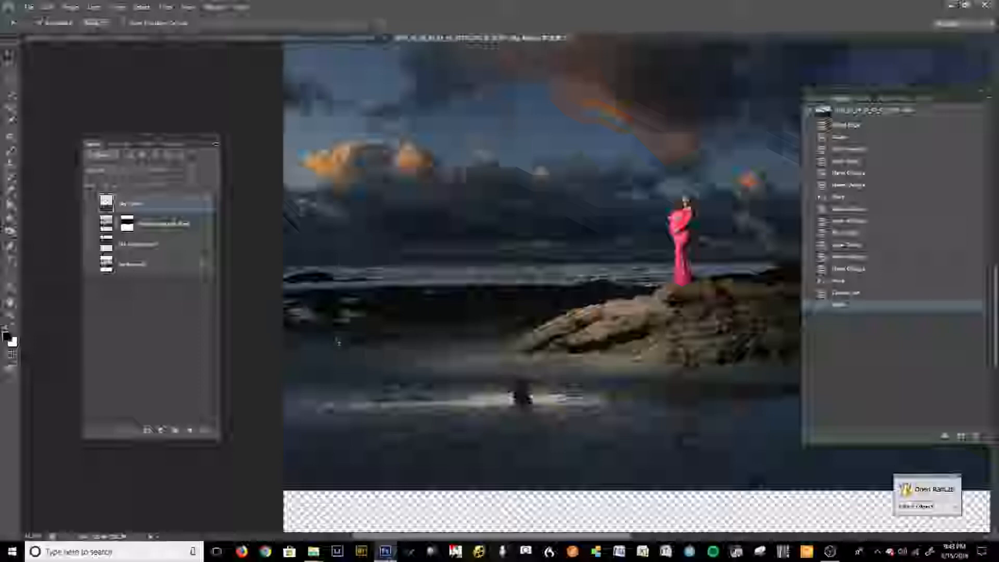
{"action": "left_click_drag", "start_coordinate": [670, 361], "coordinate": [394, 401]}
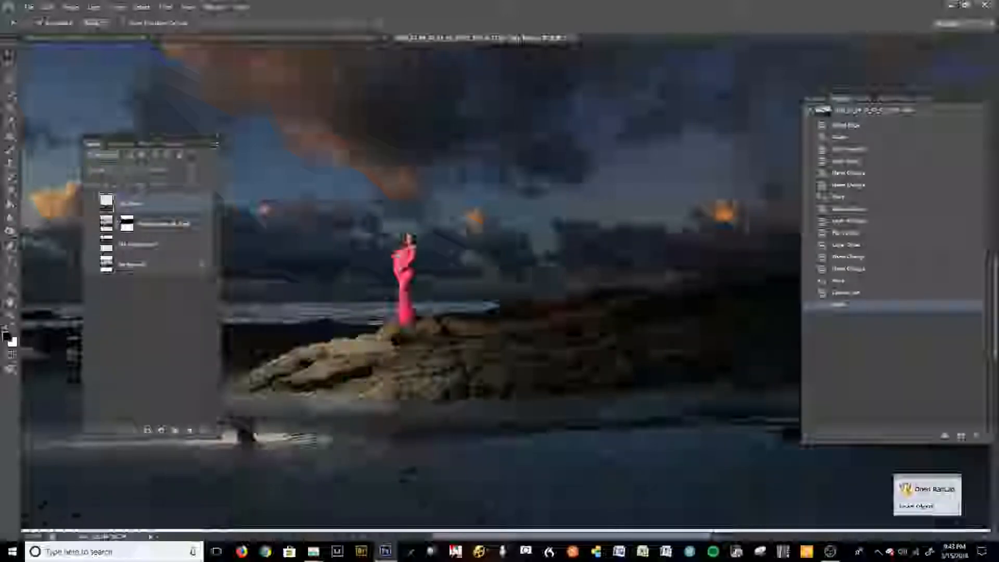
{"action": "key", "text": "ctrl+plus"}
{"action": "key", "text": "ctrl+plus"}
{"action": "left_click_drag", "start_coordinate": [449, 378], "coordinate": [642, 344]}
{"action": "left_click_drag", "start_coordinate": [494, 343], "coordinate": [578, 380]}
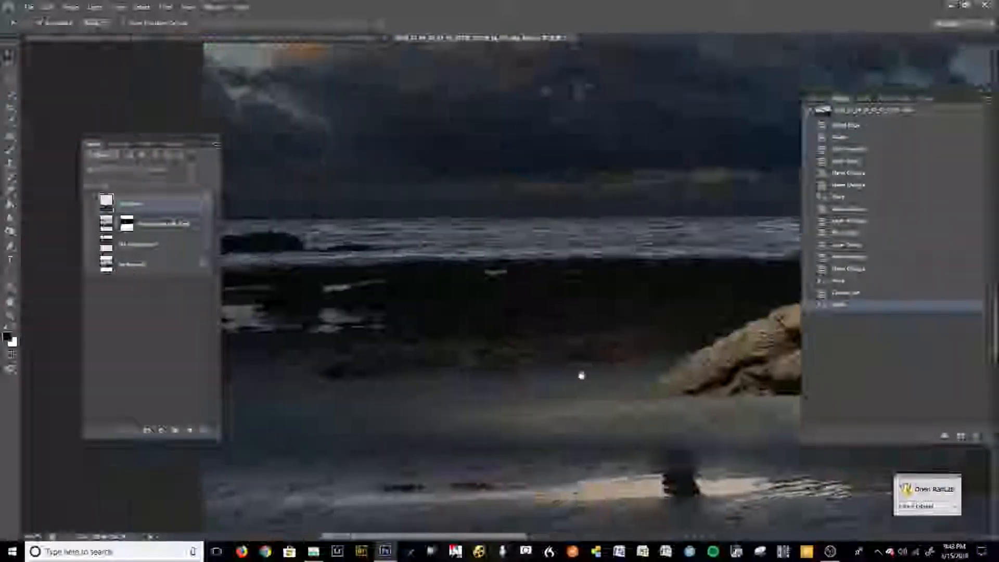
{"action": "left_click", "coordinate": [179, 225]}
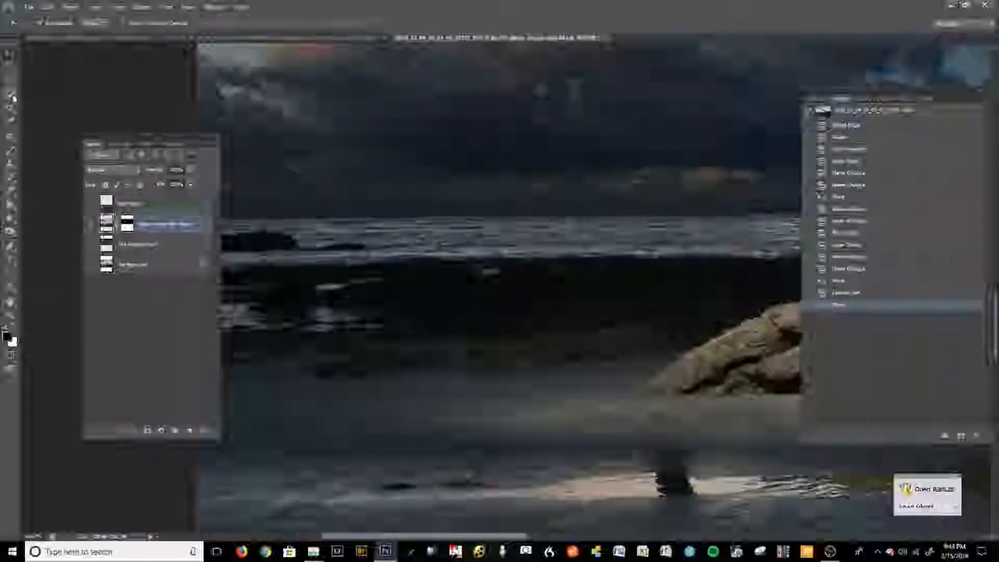
{"action": "left_click", "coordinate": [10, 86]}
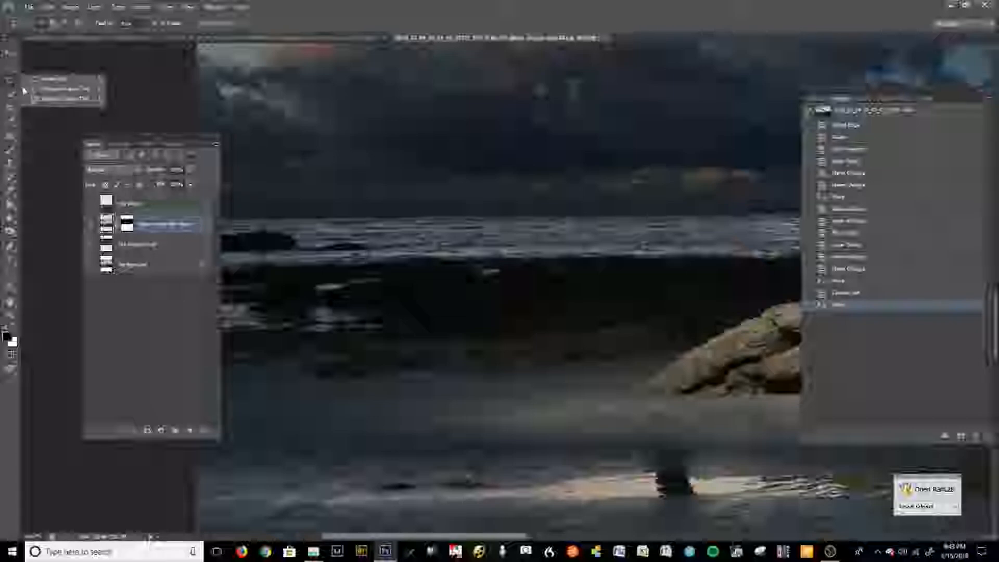
{"action": "left_click", "coordinate": [55, 98]}
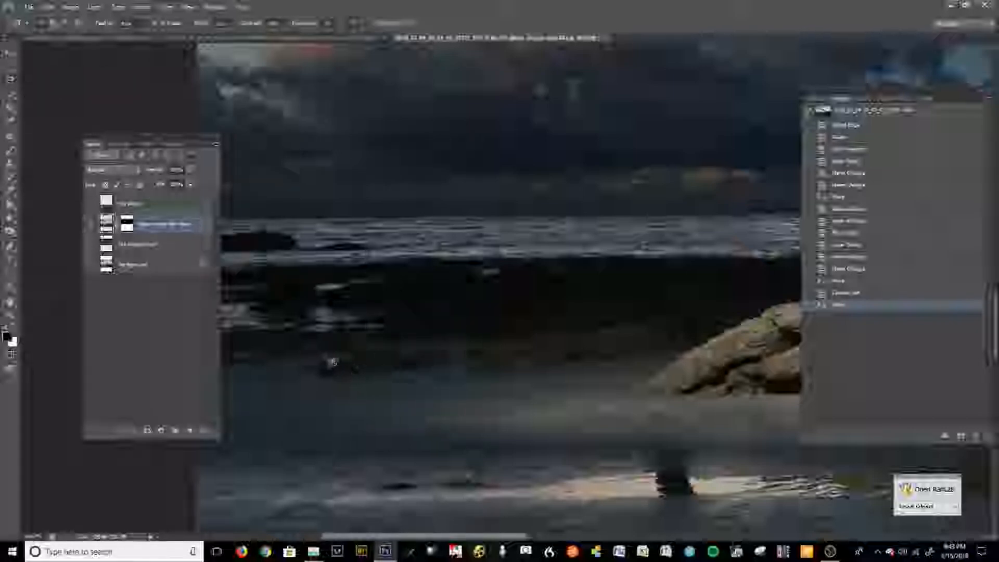
{"action": "scroll", "coordinate": [419, 385], "scroll_direction": "up", "scroll_amount": 2}
{"action": "left_click", "coordinate": [316, 333]}
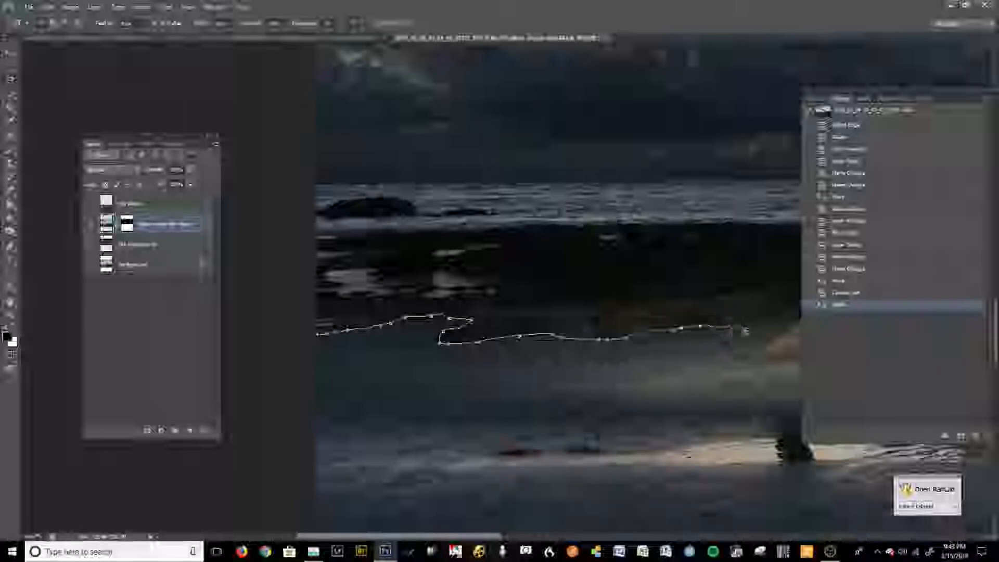
{"action": "left_click_drag", "start_coordinate": [768, 323], "coordinate": [420, 353]}
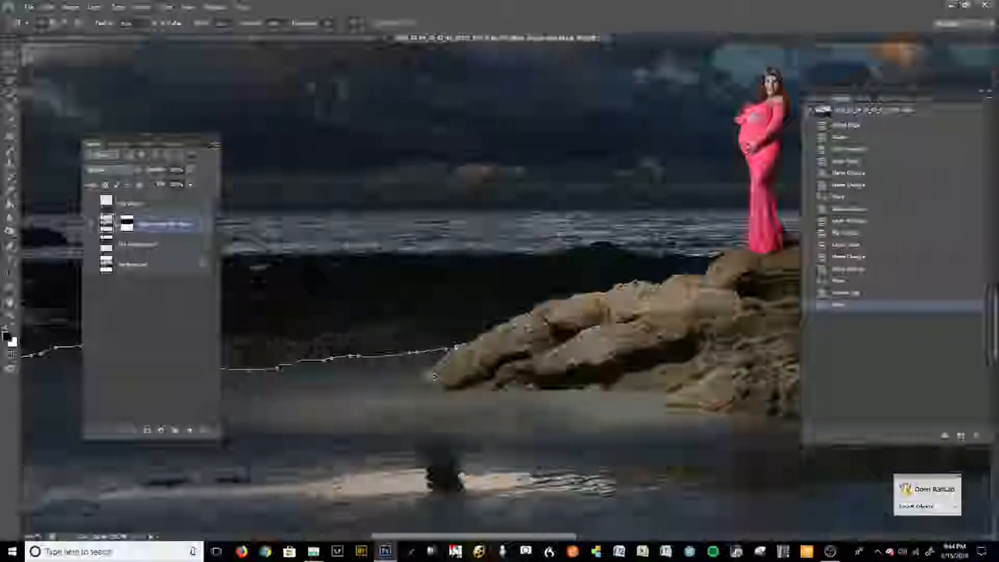
{"action": "double_click", "coordinate": [409, 387]}
{"action": "key", "text": "ctrl+d"}
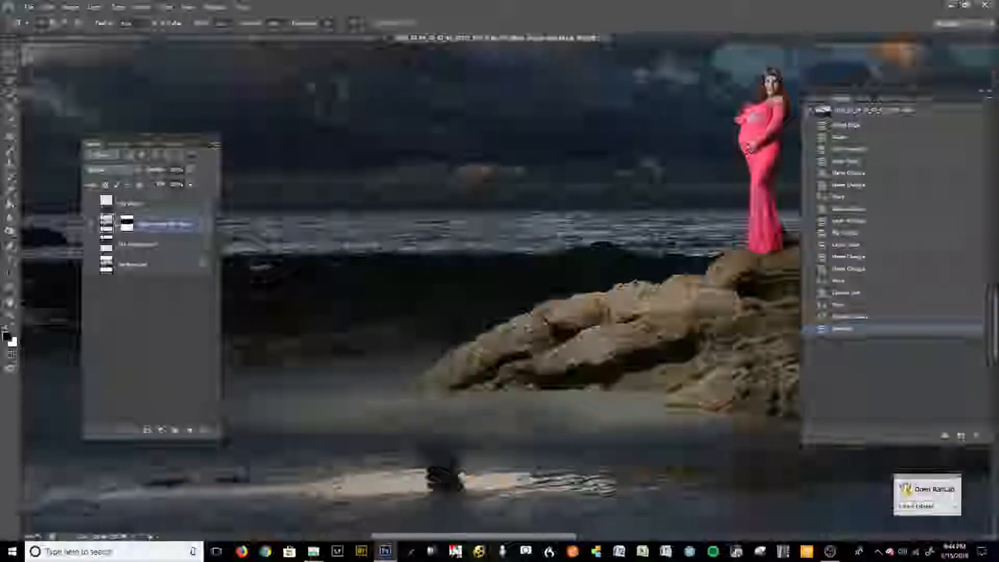
{"action": "key", "text": "ctrl+z"}
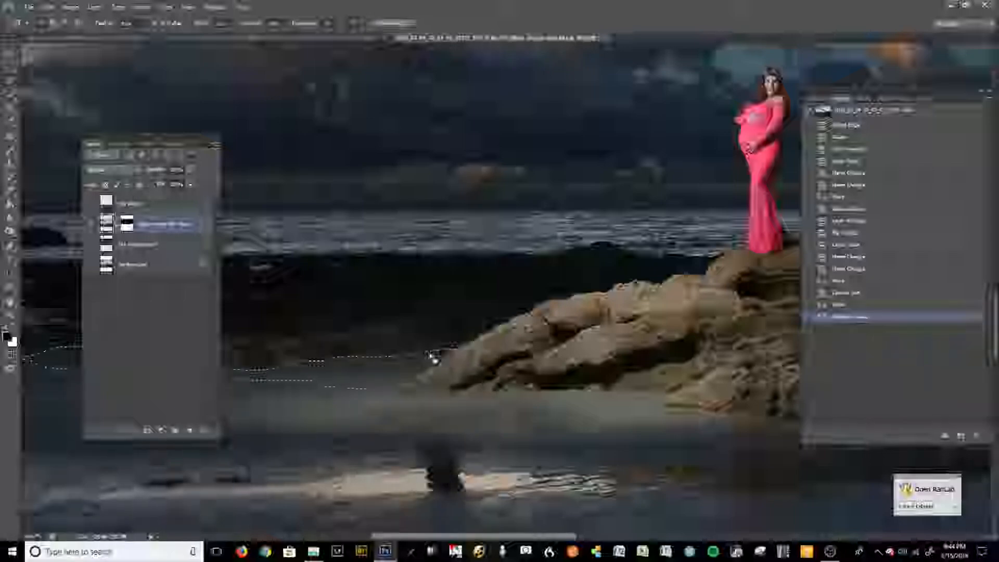
{"action": "key", "text": "ctrl+d"}
Trace the dark wet rocks from the photo's edge to the main rock's tip with the Magnetic Lasso, and feather the selection 20 pixels.
{"action": "left_click_drag", "start_coordinate": [363, 370], "coordinate": [660, 353]}
{"action": "left_click", "coordinate": [259, 346]}
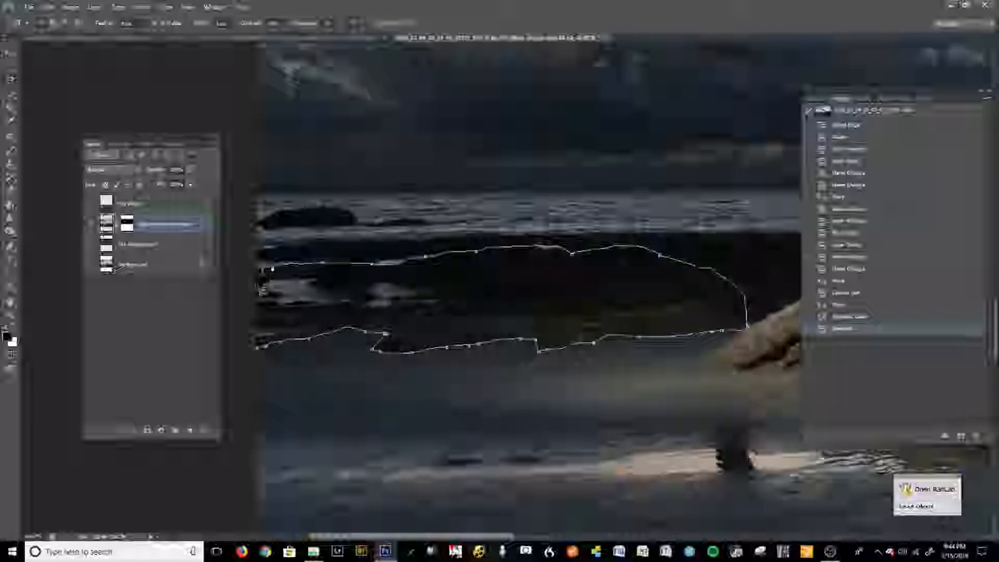
{"action": "left_click", "coordinate": [260, 352]}
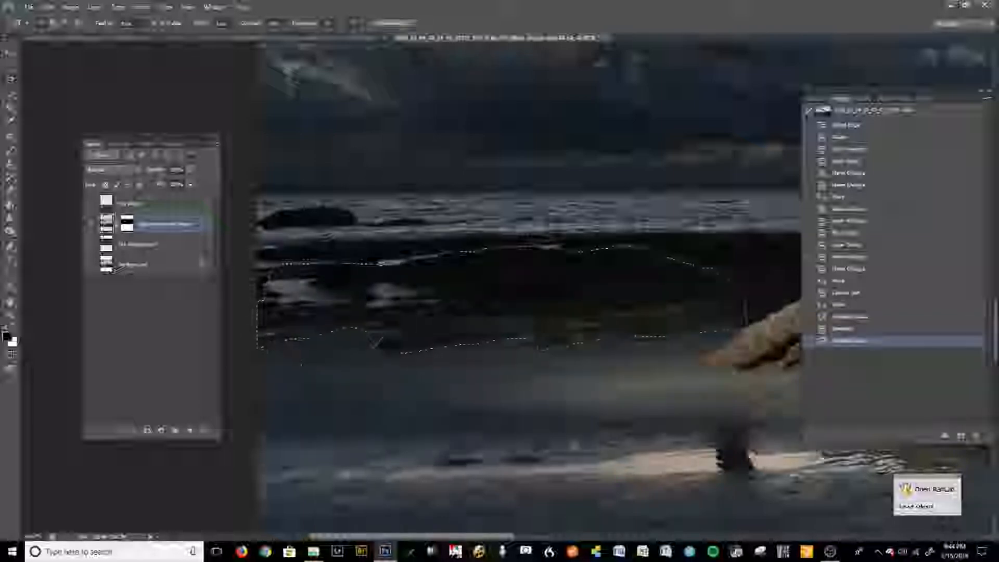
{"action": "key", "text": "shift+F6"}
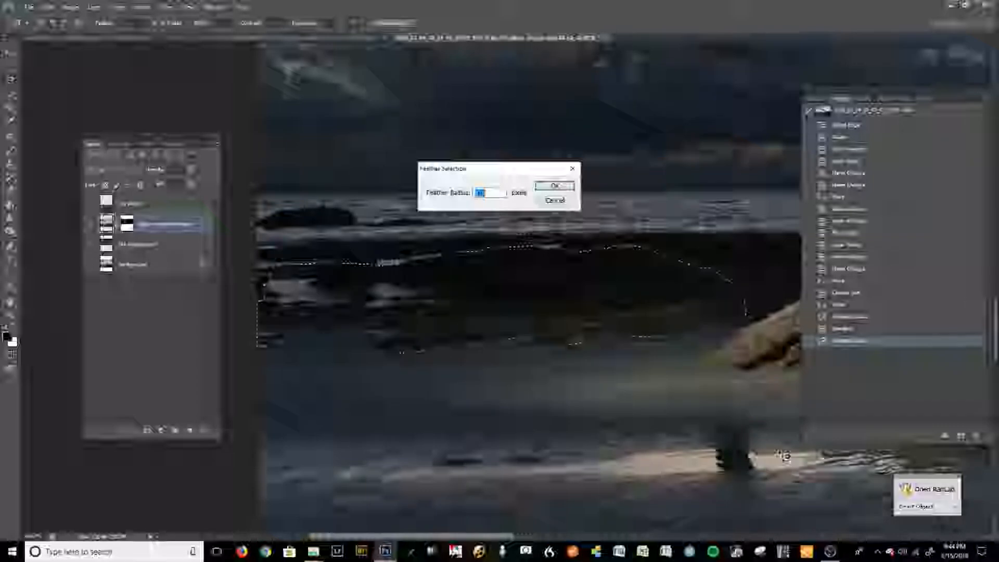
{"action": "type", "text": "20"}
{"action": "key", "text": "Return"}
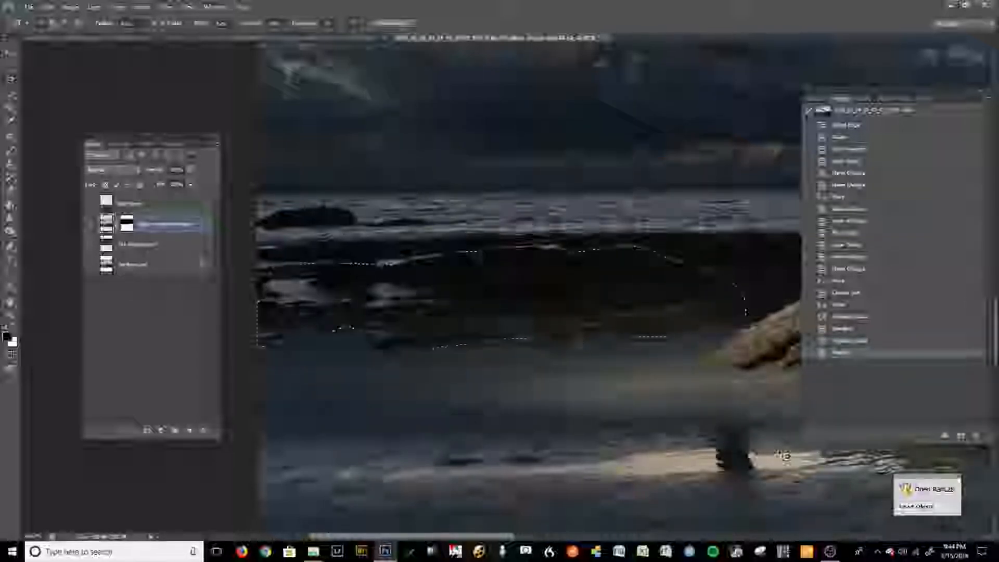
Copy the feathered rocks onto a new layer at the top of the layer stack and name it "rocks foreground".
{"action": "key", "text": "ctrl+j"}
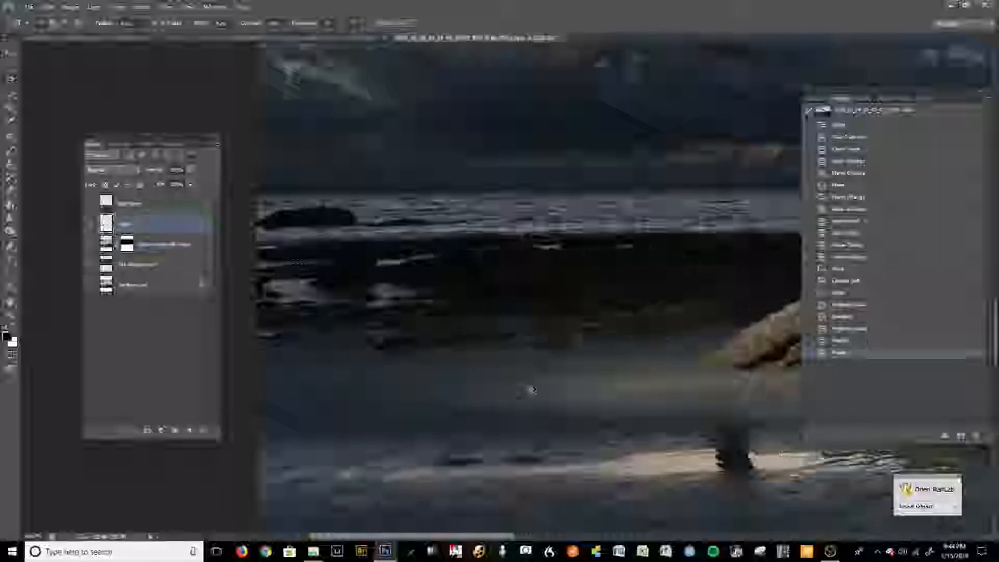
{"action": "left_click_drag", "start_coordinate": [146, 225], "coordinate": [129, 204]}
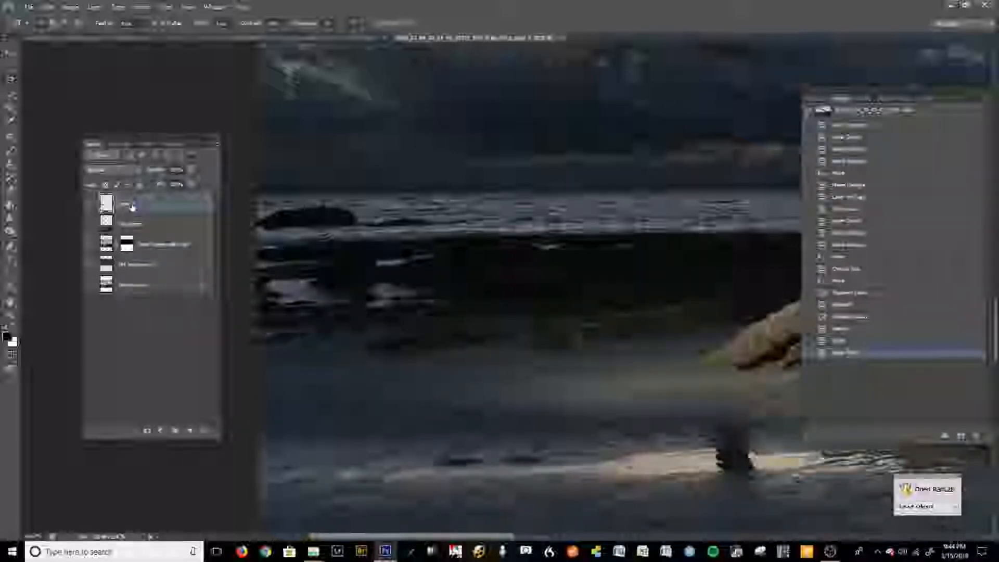
{"action": "type", "text": "clone"}
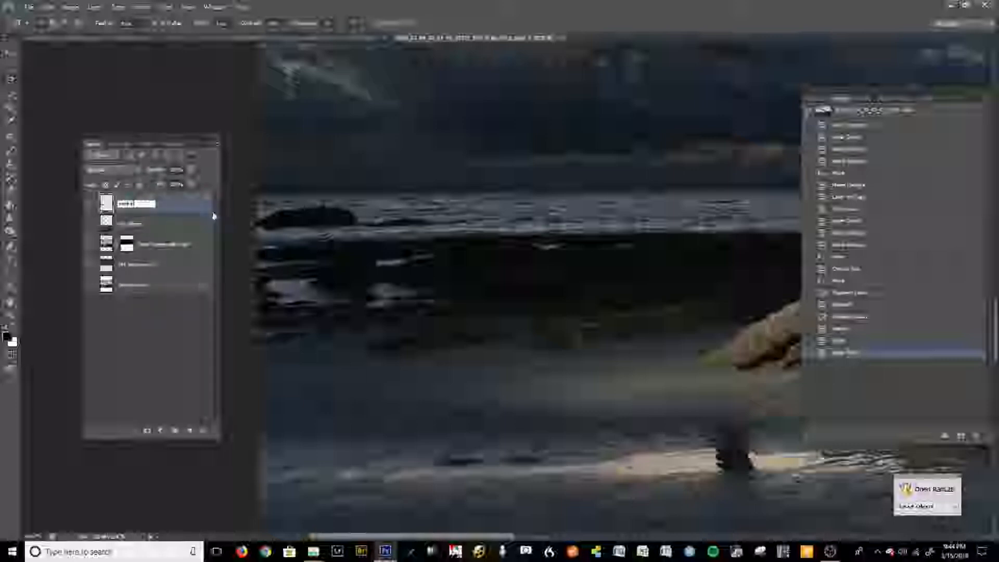
{"action": "type", "text": " stampingund"}
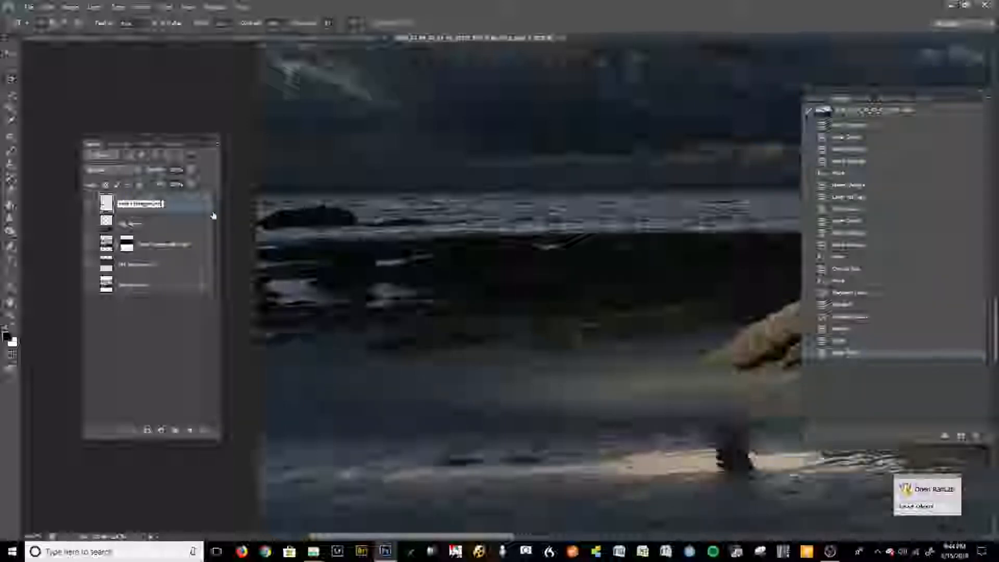
{"action": "key", "text": "BackSpace"}
{"action": "key", "text": "BackSpace"}
{"action": "key", "text": "BackSpace"}
{"action": "key", "text": "BackSpace"}
{"action": "key", "text": "BackSpace"}
{"action": "key", "text": "BackSpace"}
{"action": "key", "text": "BackSpace"}
{"action": "type", "text": "ground"}
{"action": "key", "text": "BackSpace"}
{"action": "key", "text": "BackSpace"}
{"action": "key", "text": "Return"}
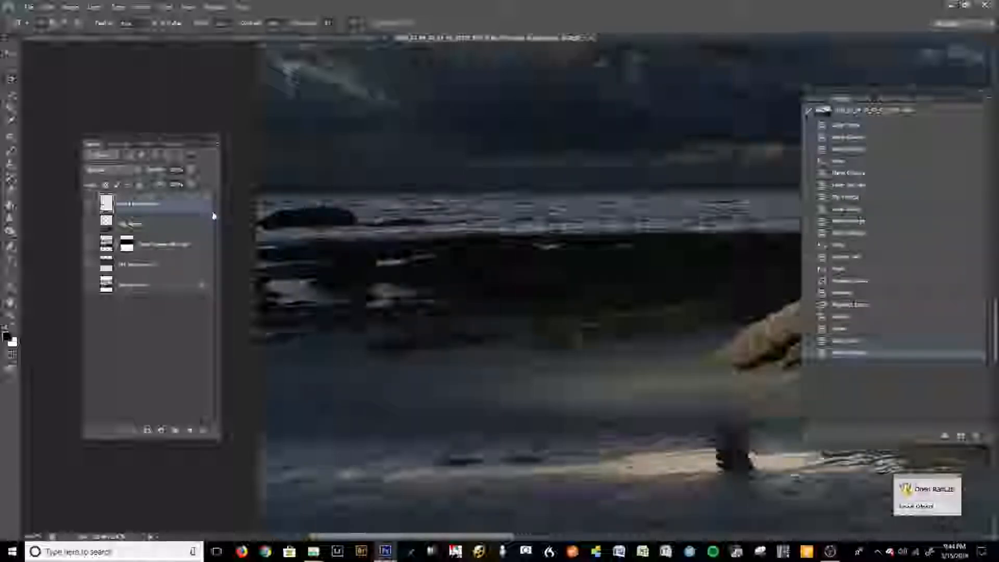
Show the Sky Mirror layer and compare its edge along the shore with the rocks foreground layer off and on.
{"action": "left_click", "coordinate": [143, 225]}
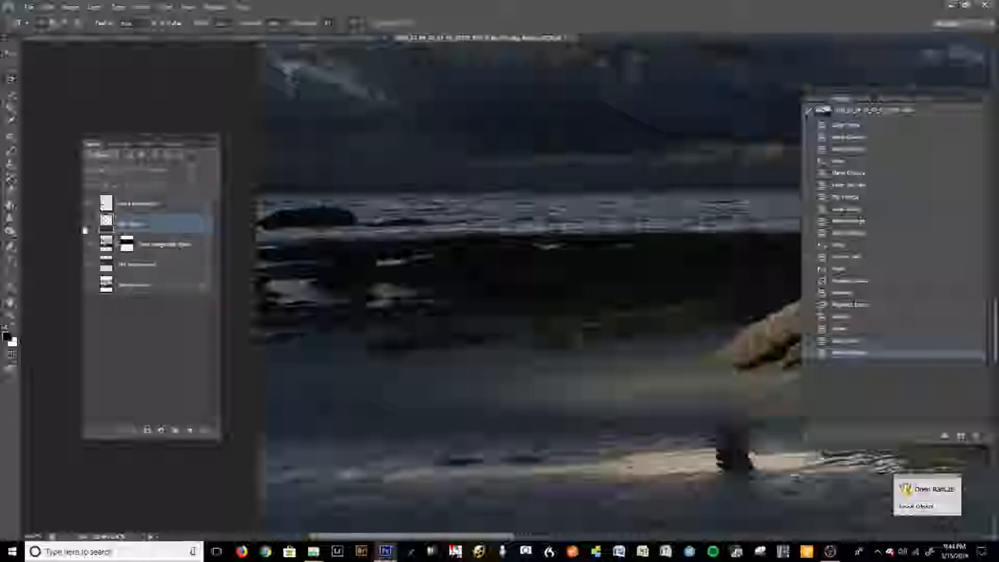
{"action": "left_click", "coordinate": [86, 227]}
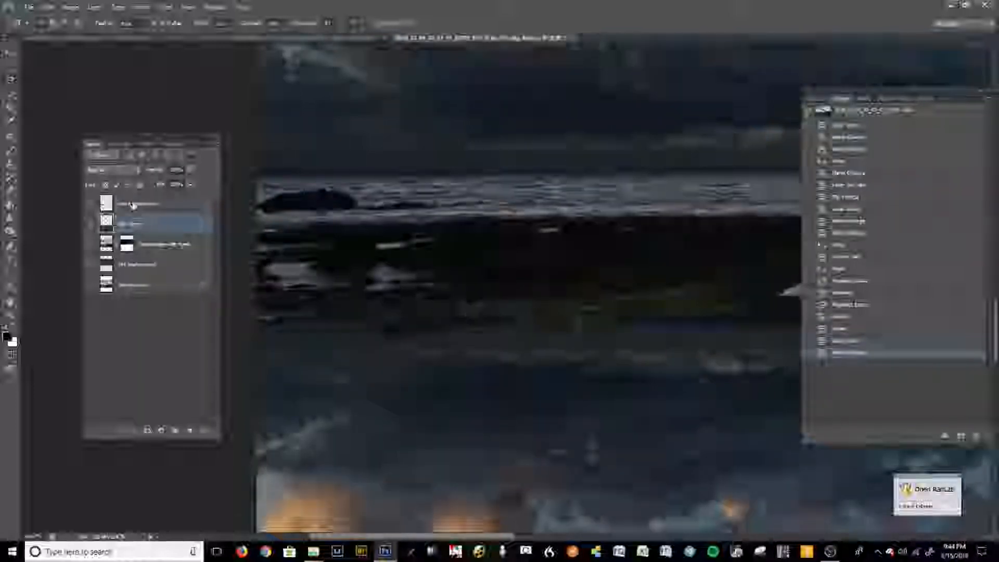
{"action": "left_click", "coordinate": [99, 207]}
{"action": "left_click", "coordinate": [90, 206]}
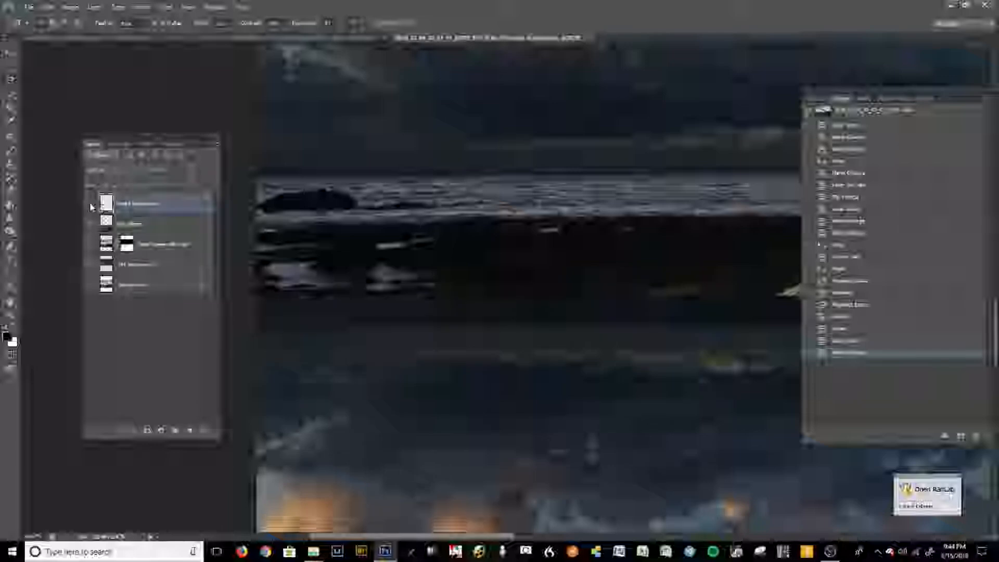
{"action": "left_click", "coordinate": [91, 207]}
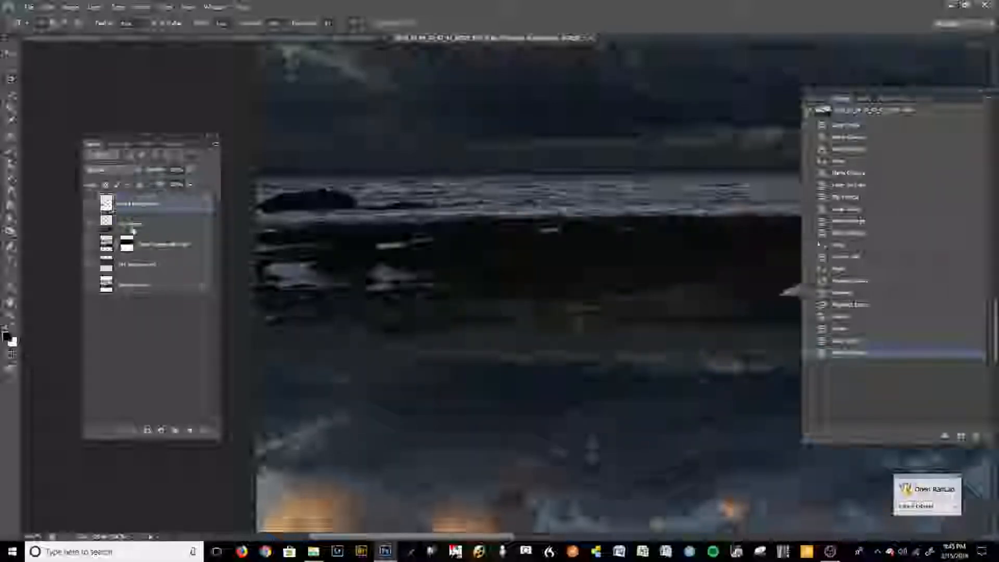
{"action": "scroll", "coordinate": [492, 341], "scroll_direction": "down", "scroll_amount": 1}
{"action": "scroll", "coordinate": [588, 380], "scroll_direction": "down", "scroll_amount": 2}
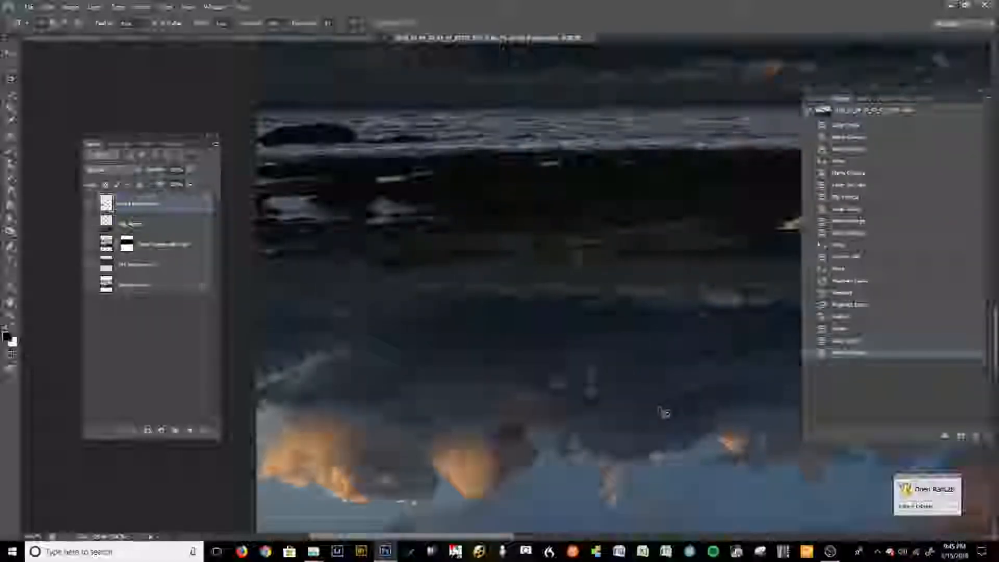
{"action": "key", "text": "ctrl+minus"}
{"action": "key", "text": "ctrl+minus"}
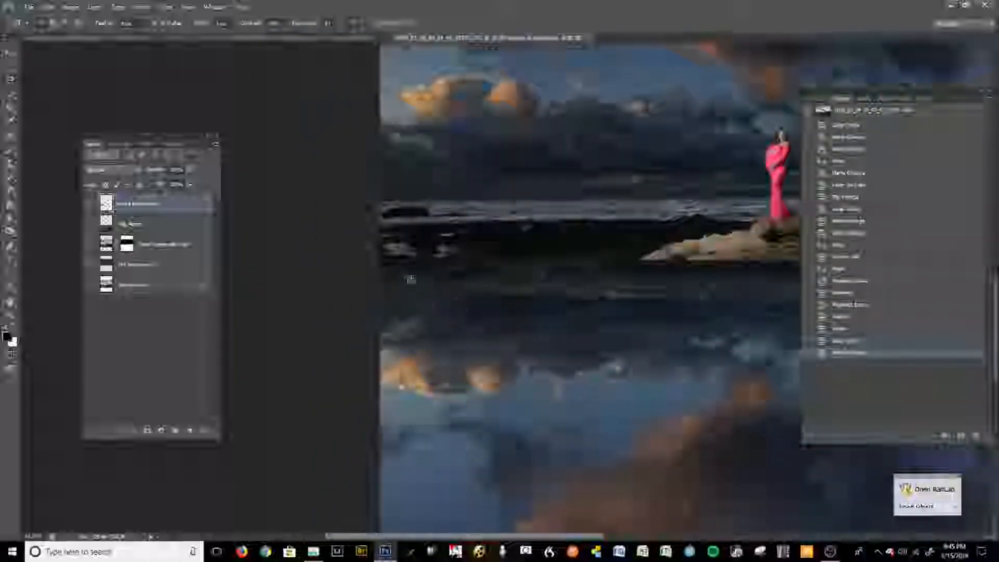
{"action": "scroll", "coordinate": [663, 324], "scroll_direction": "down", "scroll_amount": 2}
{"action": "scroll", "coordinate": [663, 324], "scroll_direction": "up", "scroll_amount": 2}
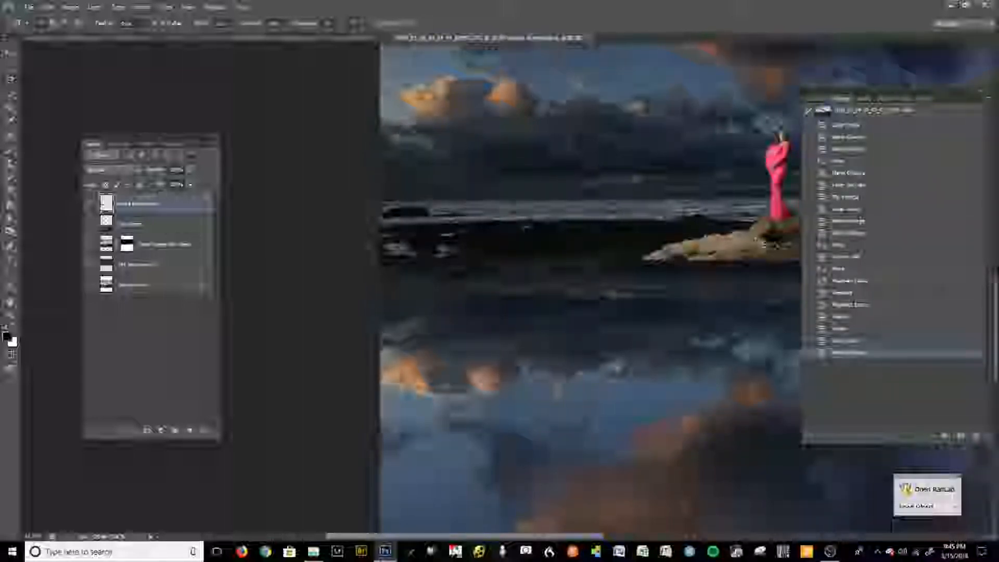
{"action": "left_click_drag", "start_coordinate": [572, 330], "coordinate": [441, 367]}
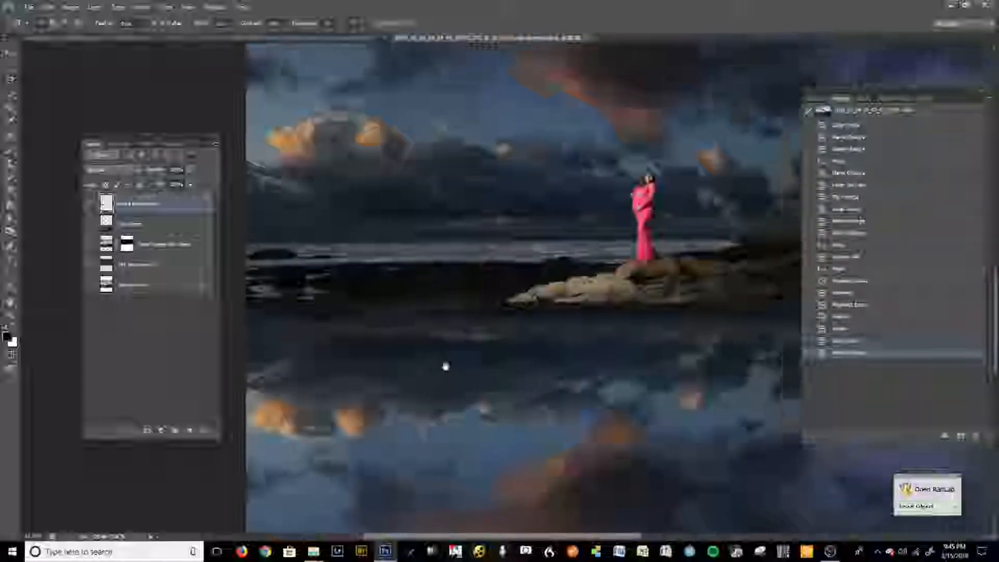
Hide the Sky Mirror and rocks foreground layers and examine the original rocks and shoreline up close and across the canvas.
{"action": "left_click", "coordinate": [92, 224]}
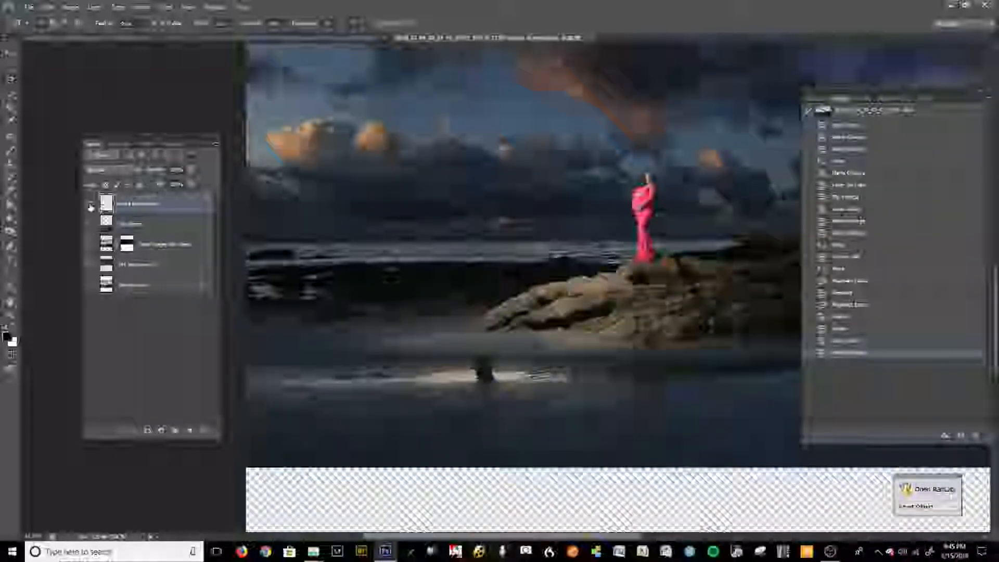
{"action": "left_click", "coordinate": [90, 205]}
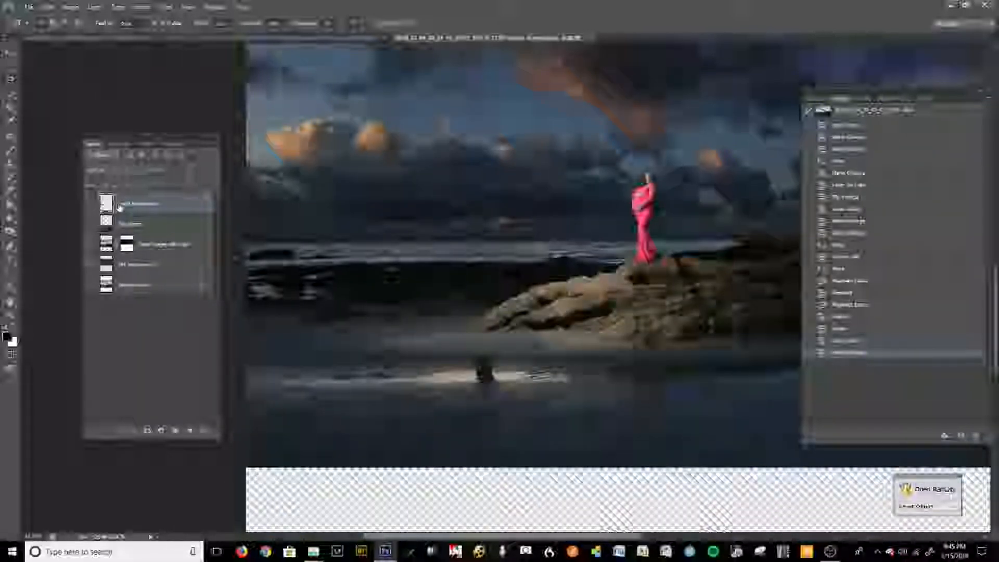
{"action": "key", "text": "ctrl+plus"}
{"action": "key", "text": "ctrl+plus"}
{"action": "mouse_move", "coordinate": [660, 347]}
{"action": "left_mouse_down"}
{"action": "mouse_move", "coordinate": [645, 361]}
{"action": "mouse_move", "coordinate": [301, 460]}
{"action": "mouse_move", "coordinate": [293, 412]}
{"action": "left_mouse_up"}
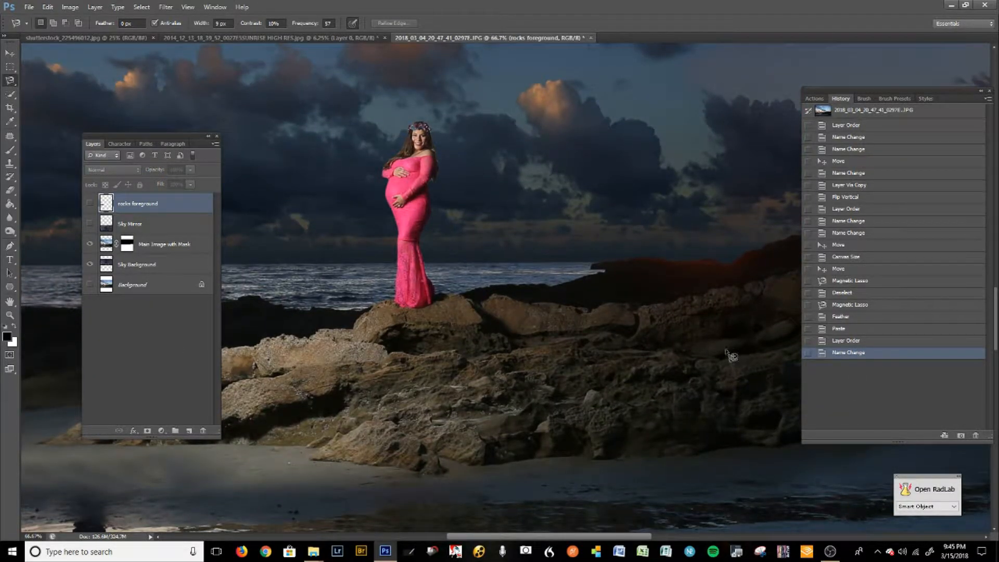
{"action": "key", "text": "ctrl+minus"}
{"action": "key", "text": "ctrl+minus"}
{"action": "key", "text": "ctrl+minus"}
{"action": "key", "text": "ctrl+minus"}
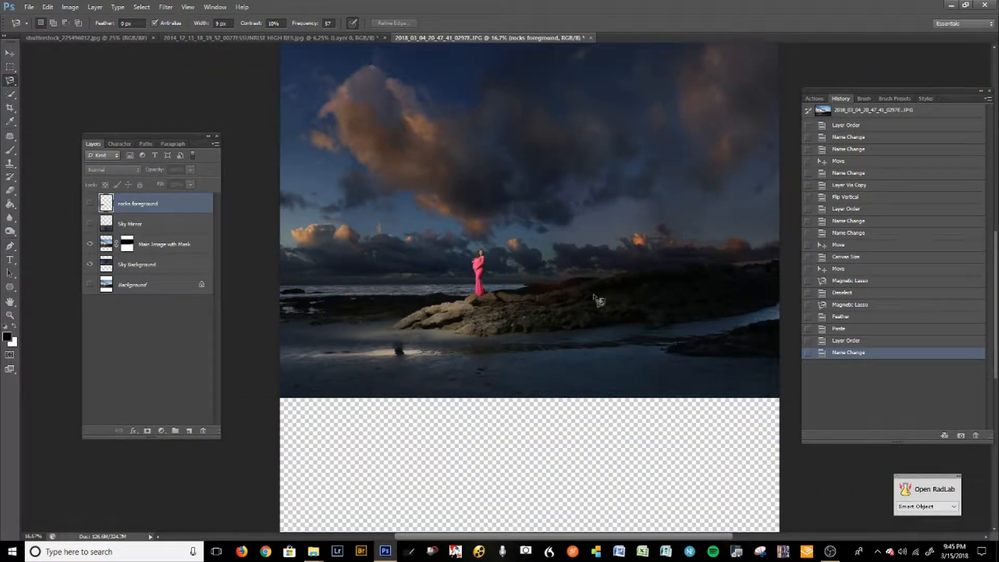
{"action": "key", "text": "ctrl+plus"}
{"action": "key", "text": "ctrl+plus"}
{"action": "key", "text": "ctrl+plus"}
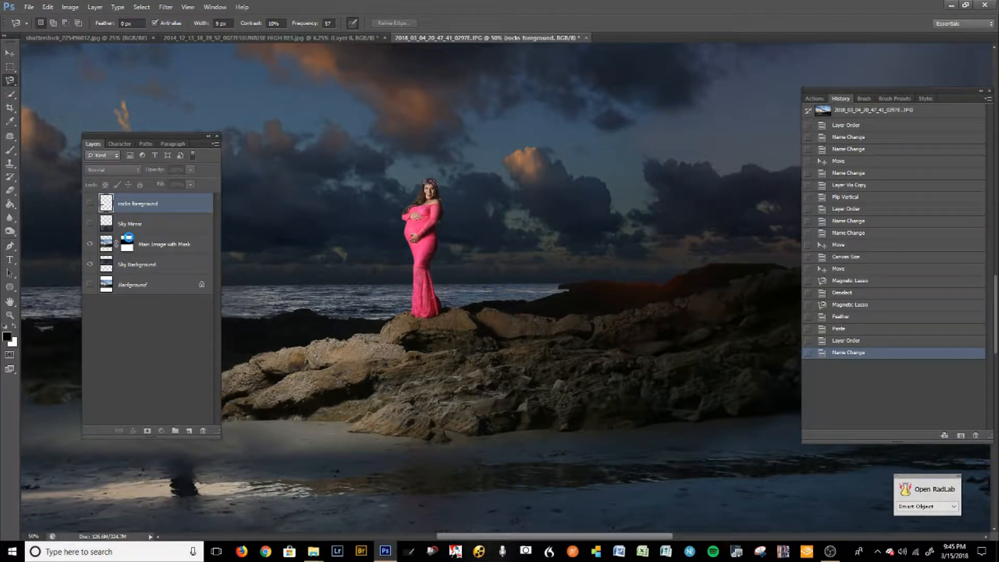
Activate the mask of the Main Image with Mask layer and set up a small black Brush of 6 px.
{"action": "left_click", "coordinate": [172, 245]}
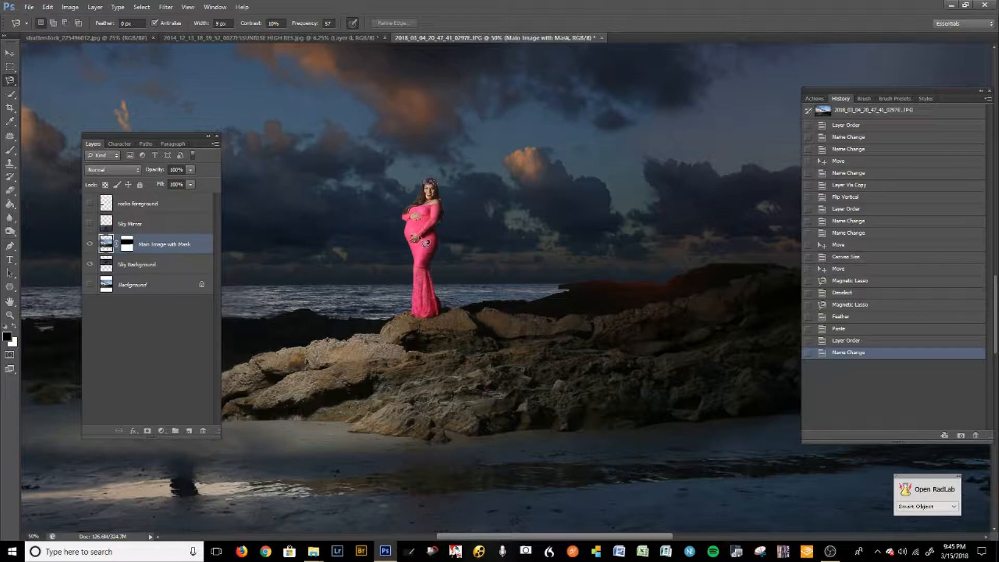
{"action": "key", "text": "ctrl+plus"}
{"action": "key", "text": "ctrl+plus"}
{"action": "key", "text": "ctrl+plus"}
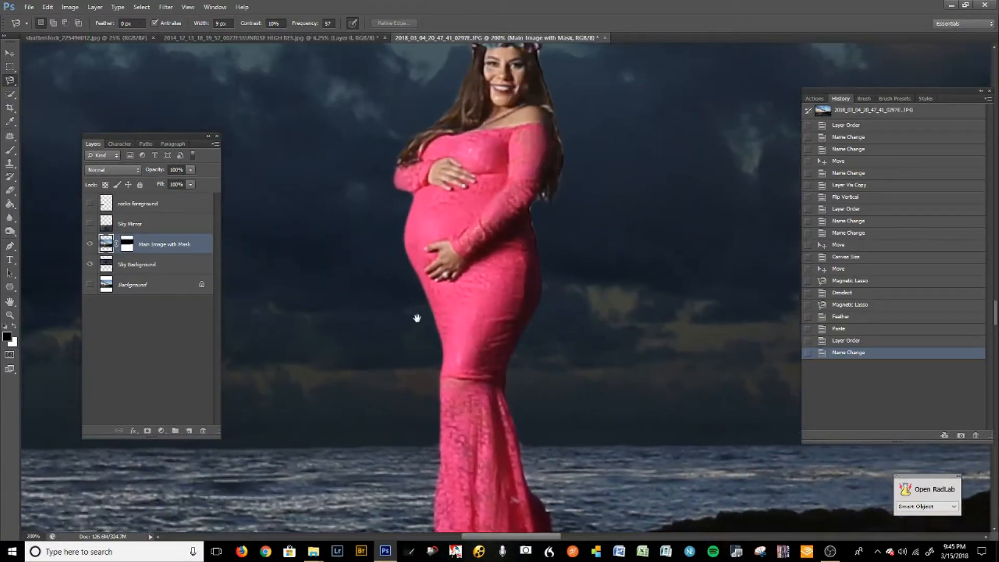
{"action": "left_click_drag", "start_coordinate": [417, 318], "coordinate": [376, 336]}
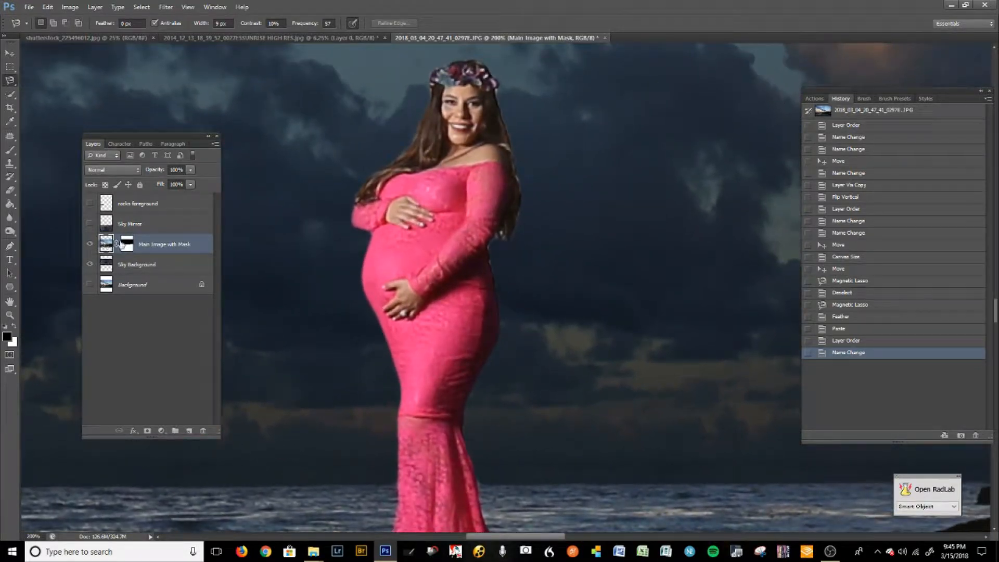
{"action": "left_click", "coordinate": [130, 246]}
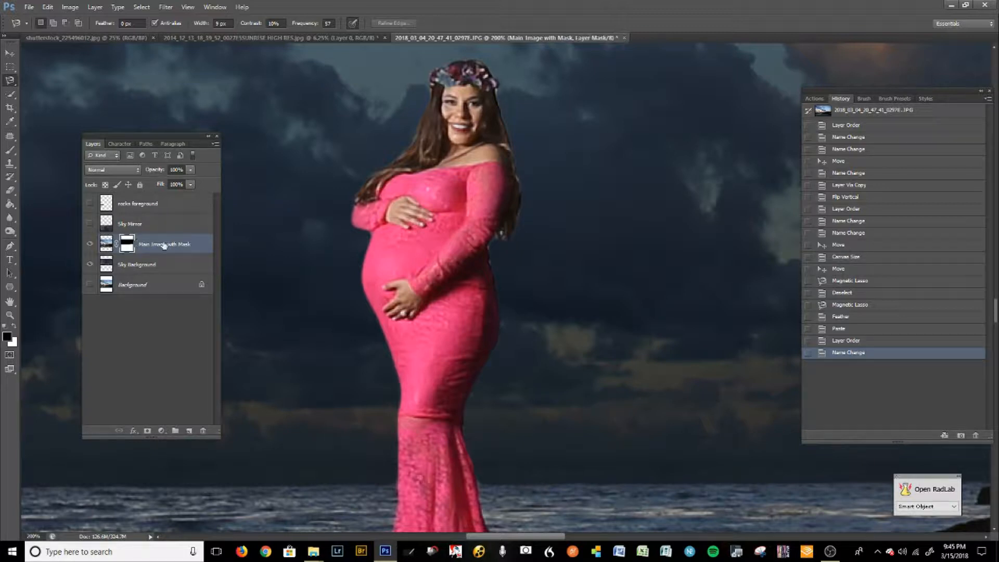
{"action": "left_click", "coordinate": [10, 150]}
{"action": "key", "text": "bracketleft"}
{"action": "key", "text": "bracketleft"}
{"action": "key", "text": "bracketleft"}
{"action": "key", "text": "bracketleft"}
{"action": "key", "text": "ctrl+plus"}
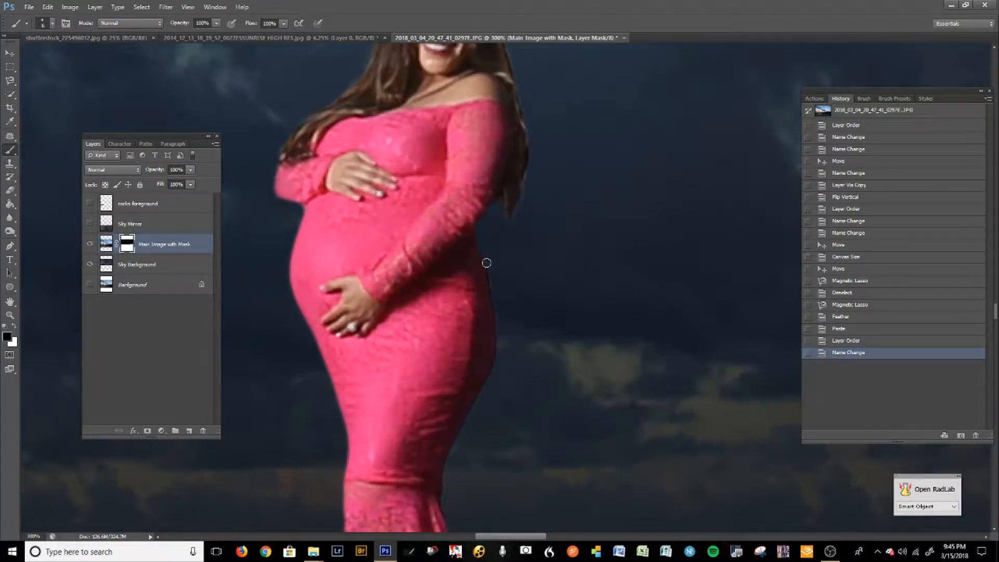
Paint black on the mask to clear the halo along the woman's back, hip and the rear of her dress.
{"action": "left_click_drag", "start_coordinate": [495, 277], "coordinate": [498, 291]}
{"action": "left_click_drag", "start_coordinate": [486, 263], "coordinate": [497, 294]}
{"action": "mouse_move", "coordinate": [486, 260]}
{"action": "left_mouse_down"}
{"action": "mouse_move", "coordinate": [502, 312]}
{"action": "mouse_move", "coordinate": [541, 300]}
{"action": "mouse_move", "coordinate": [522, 250]}
{"action": "mouse_move", "coordinate": [473, 239]}
{"action": "left_mouse_up"}
{"action": "mouse_move", "coordinate": [474, 263]}
{"action": "left_mouse_down"}
{"action": "mouse_move", "coordinate": [473, 241]}
{"action": "mouse_move", "coordinate": [477, 286]}
{"action": "mouse_move", "coordinate": [475, 268]}
{"action": "left_mouse_up"}
{"action": "mouse_move", "coordinate": [476, 289]}
{"action": "left_mouse_down"}
{"action": "mouse_move", "coordinate": [475, 276]}
{"action": "mouse_move", "coordinate": [475, 319]}
{"action": "mouse_move", "coordinate": [439, 367]}
{"action": "mouse_move", "coordinate": [445, 354]}
{"action": "left_mouse_up"}
{"action": "left_click_drag", "start_coordinate": [445, 356], "coordinate": [428, 382]}
{"action": "left_click_drag", "start_coordinate": [437, 370], "coordinate": [433, 376]}
Undo the last three mask strokes on the dress's rear edge and repaint along the hip and lower skirt.
{"action": "key", "text": "ctrl+alt+z"}
{"action": "key", "text": "ctrl+alt+z"}
{"action": "key", "text": "ctrl+alt+z"}
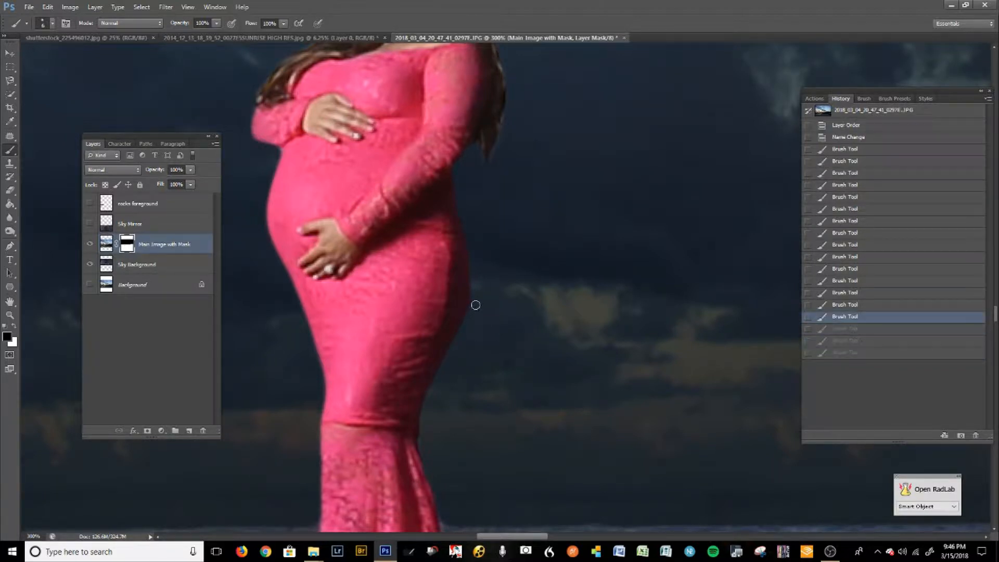
{"action": "left_click", "coordinate": [471, 317]}
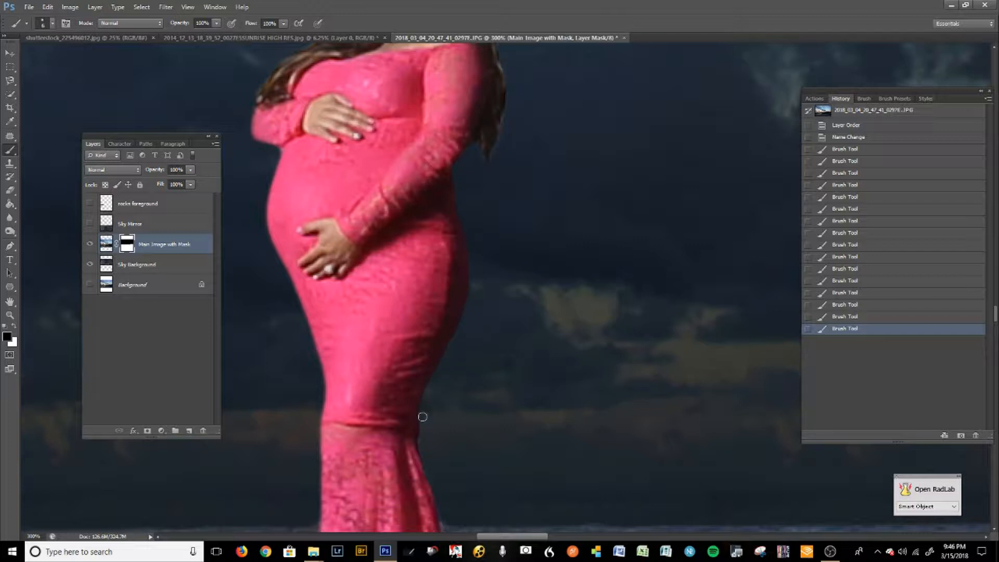
{"action": "left_click", "coordinate": [432, 455]}
{"action": "left_click_drag", "start_coordinate": [486, 238], "coordinate": [480, 385]}
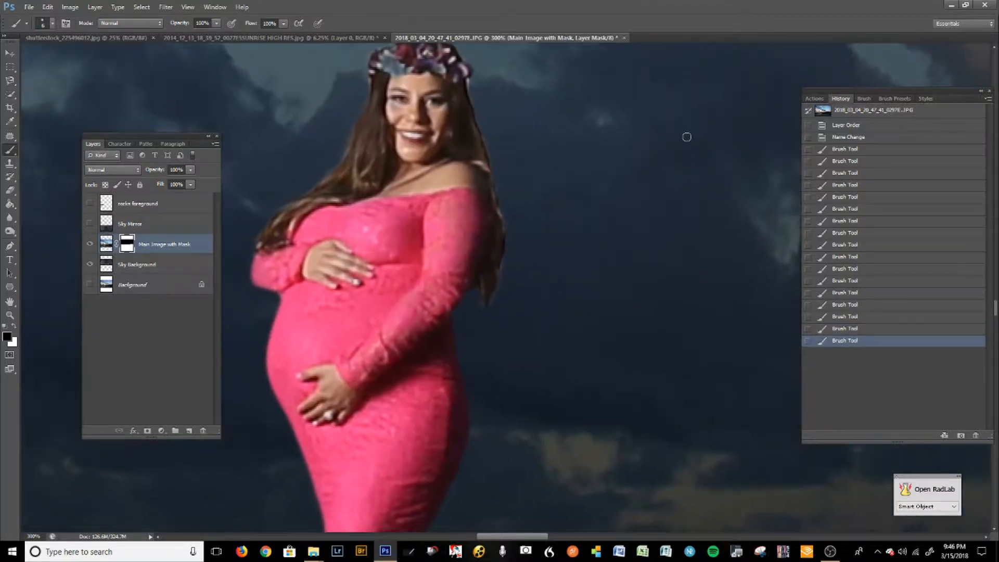
Use a smaller brush to mask out the halo along her hair from below the flower crown down her back.
{"action": "left_click", "coordinate": [52, 24]}
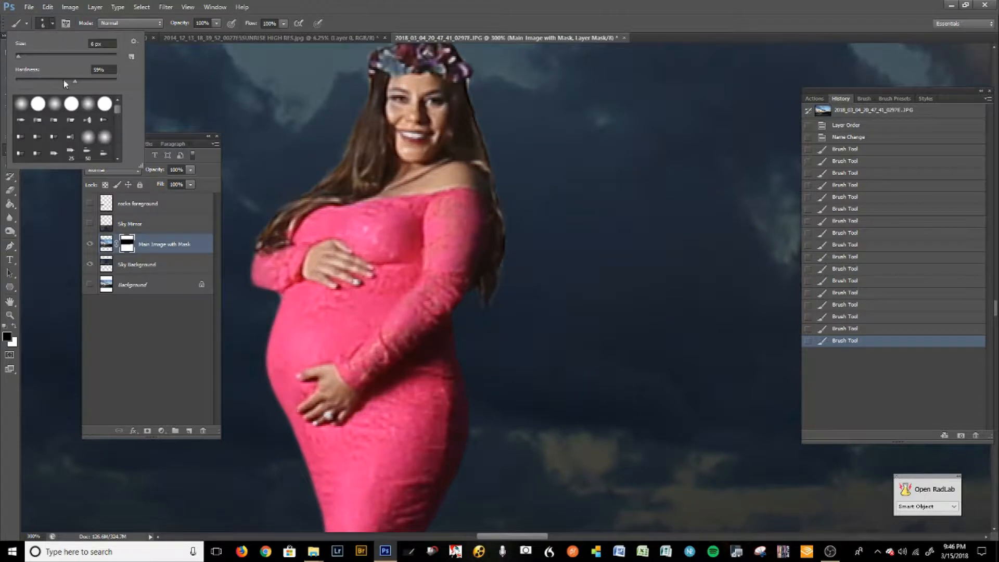
{"action": "left_click_drag", "start_coordinate": [561, 242], "coordinate": [538, 337]}
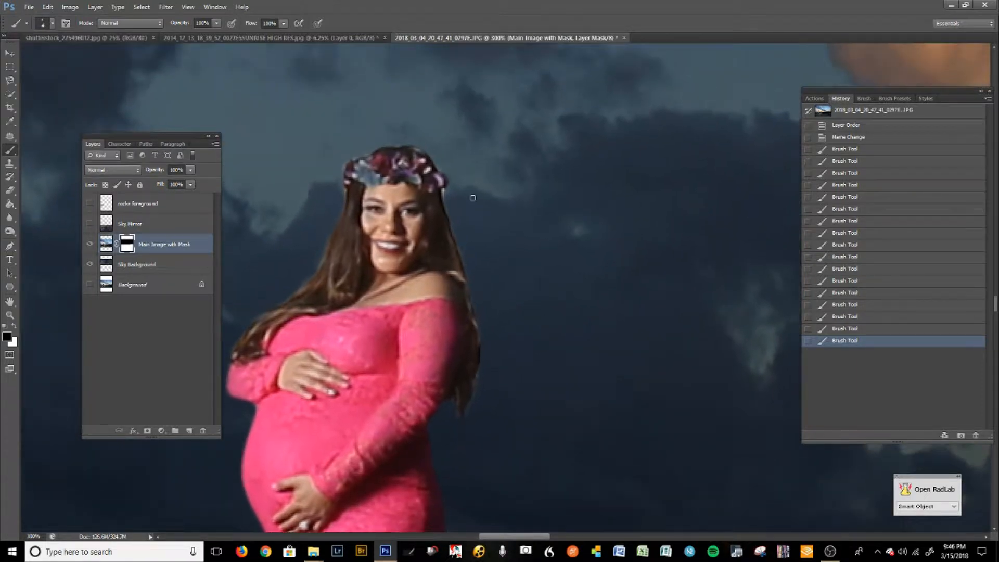
{"action": "mouse_move", "coordinate": [444, 210]}
{"action": "left_mouse_down"}
{"action": "mouse_move", "coordinate": [446, 191]}
{"action": "mouse_move", "coordinate": [447, 217]}
{"action": "left_mouse_up"}
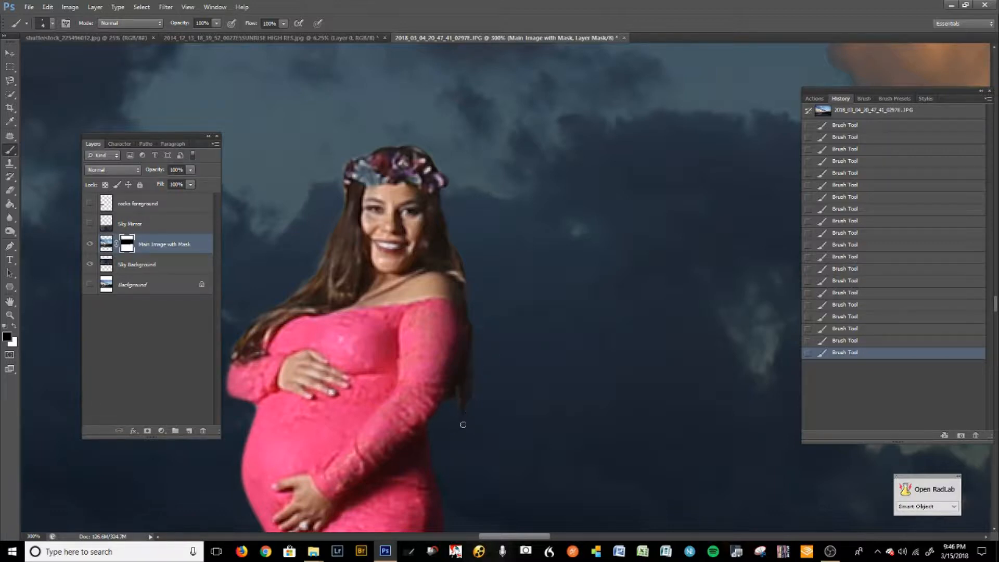
Mask out the halo along the hair and sleeve on her belly side, comparing the last stroke undone and redone.
{"action": "left_click_drag", "start_coordinate": [303, 303], "coordinate": [367, 385]}
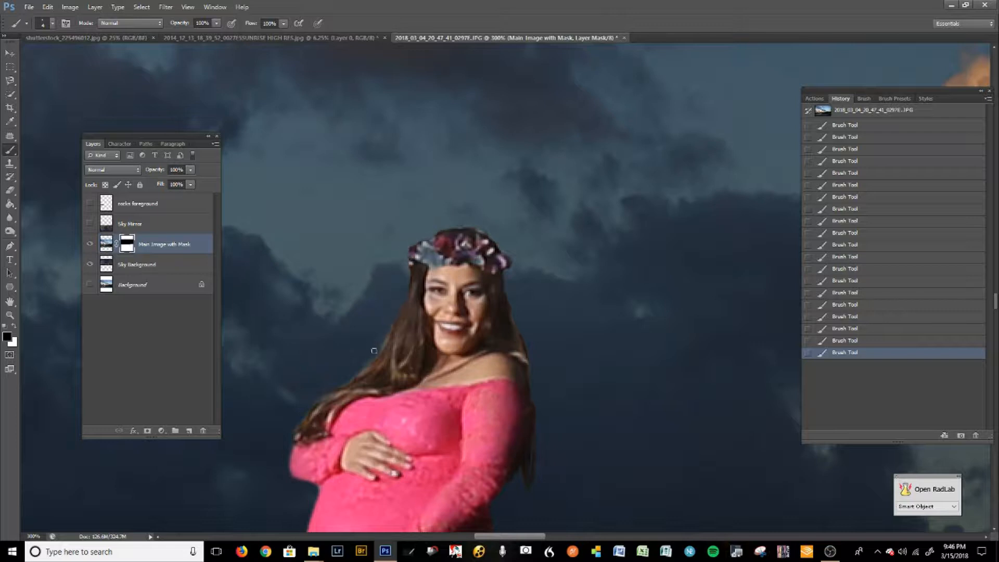
{"action": "left_click_drag", "start_coordinate": [392, 325], "coordinate": [352, 381]}
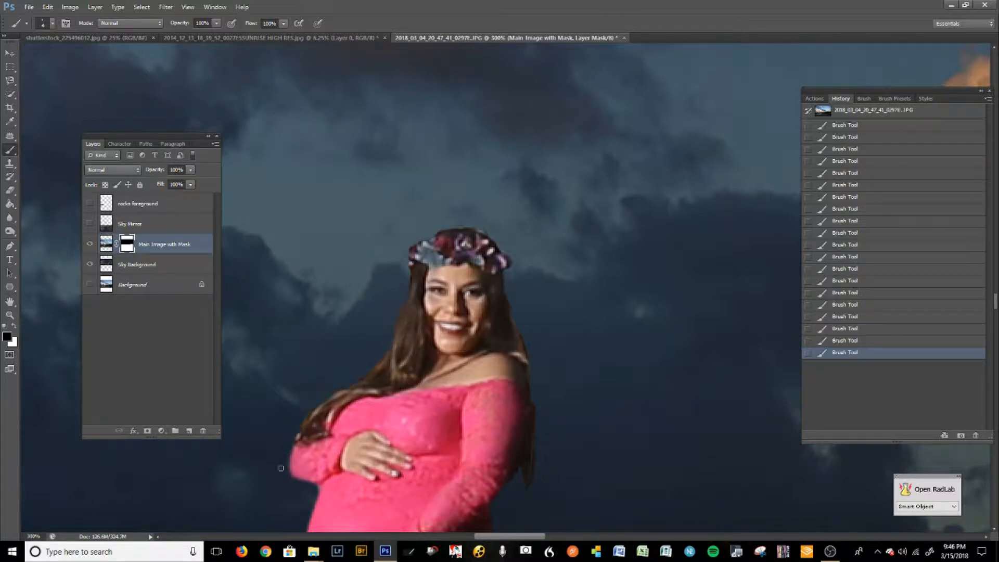
{"action": "mouse_move", "coordinate": [264, 430]}
{"action": "left_mouse_down"}
{"action": "mouse_move", "coordinate": [367, 327]}
{"action": "mouse_move", "coordinate": [393, 346]}
{"action": "left_mouse_up"}
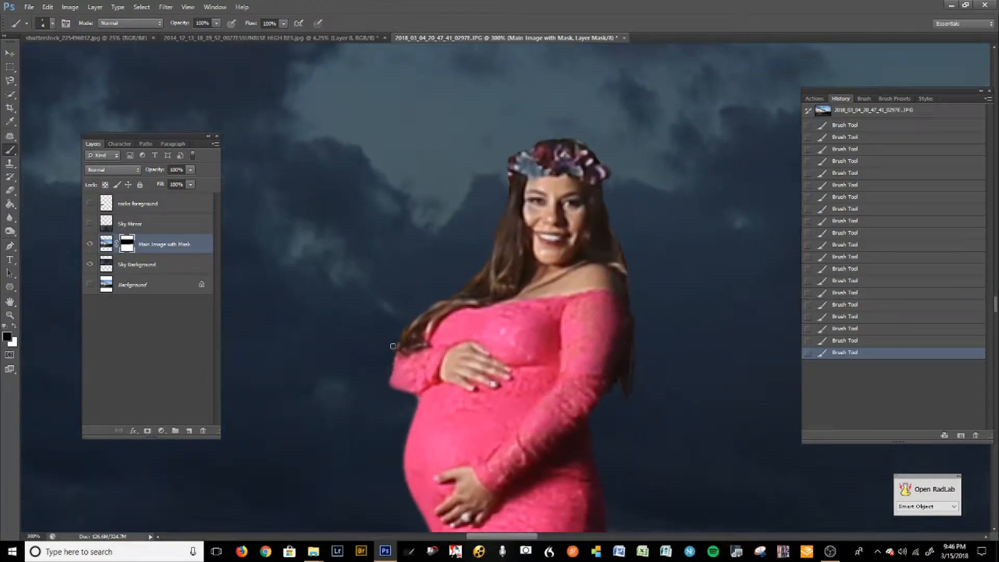
{"action": "key", "text": "ctrl+z"}
{"action": "key", "text": "ctrl+z"}
{"action": "key", "text": "ctrl+z"}
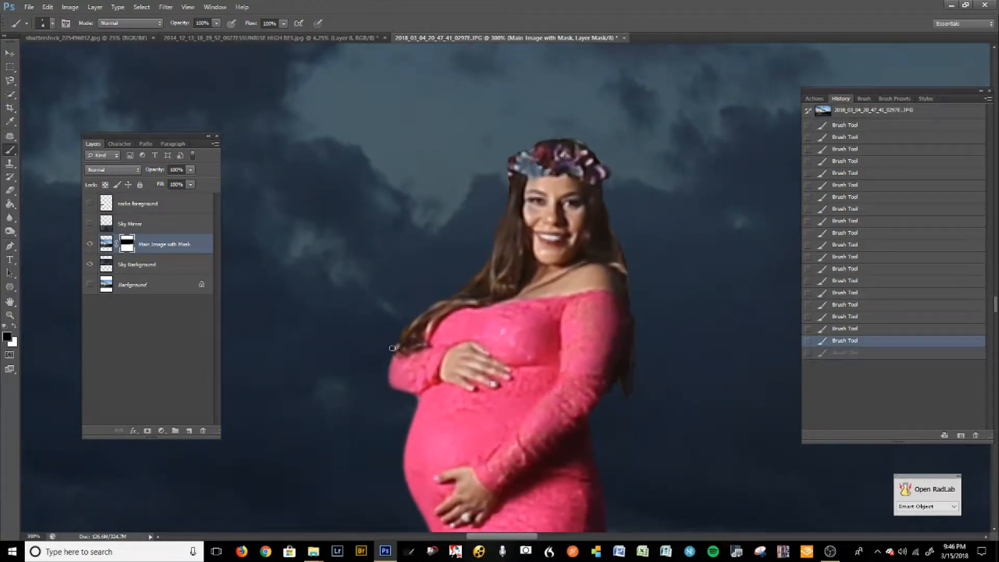
{"action": "key", "text": "ctrl+z"}
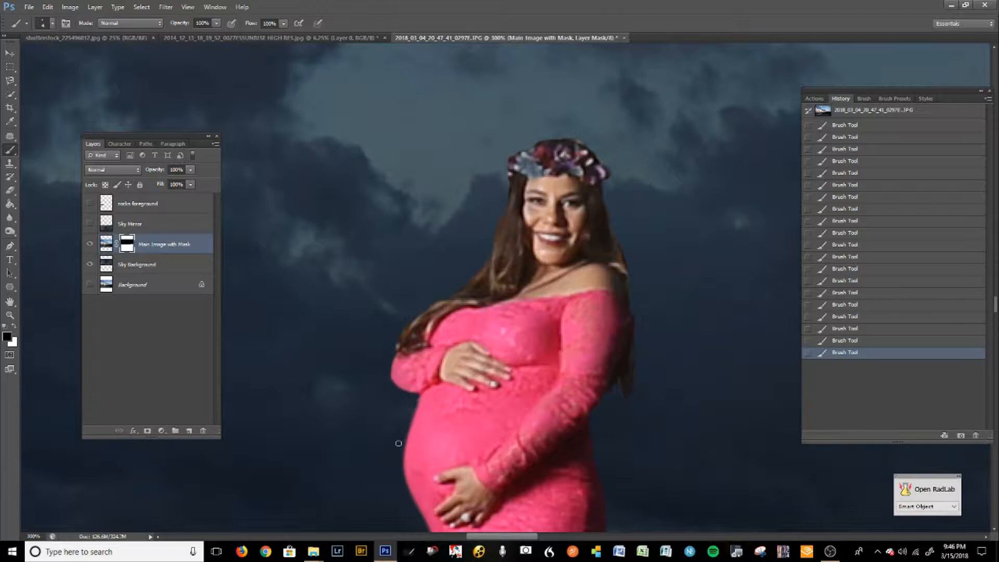
Marquee-select a rectangle around the woman from above her crown to her knees on the layer's image and open it in Liquify.
{"action": "left_click_drag", "start_coordinate": [429, 435], "coordinate": [383, 328]}
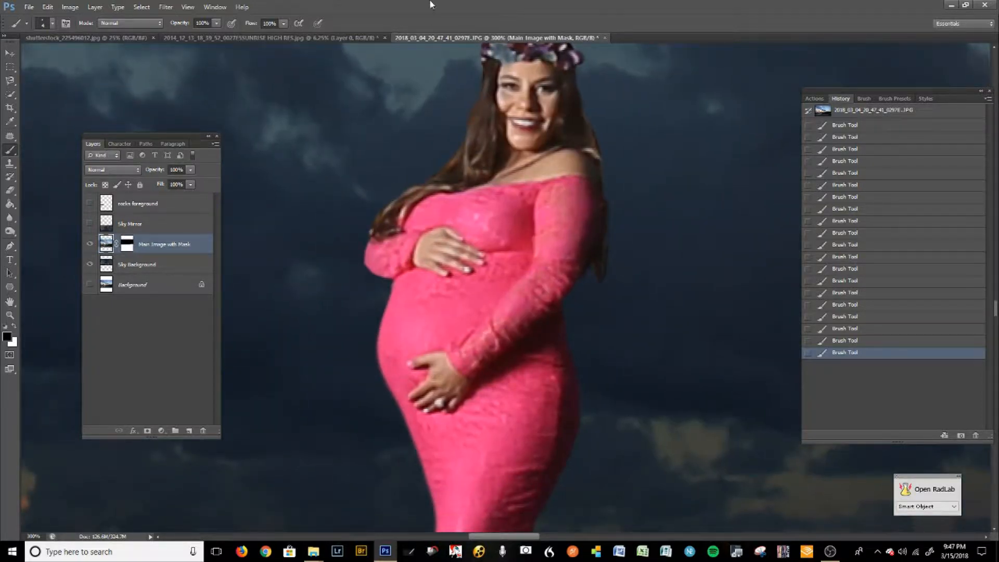
{"action": "left_click", "coordinate": [166, 7]}
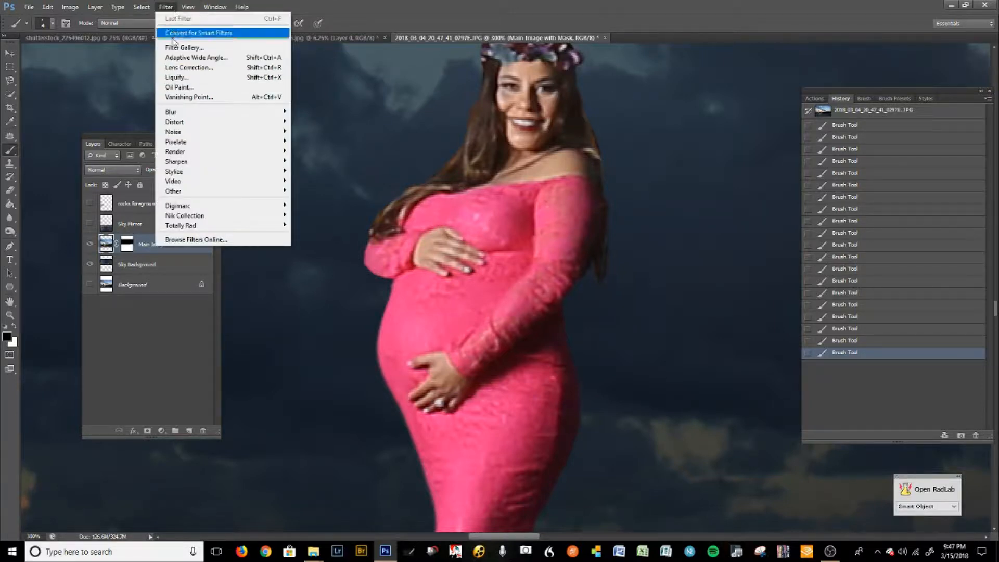
{"action": "left_click", "coordinate": [182, 76]}
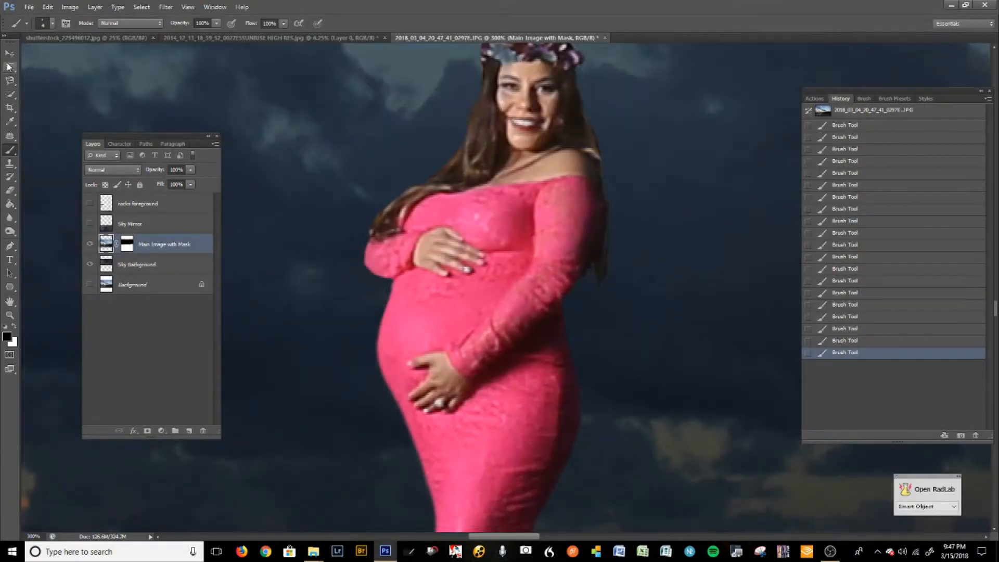
{"action": "left_click", "coordinate": [8, 67]}
{"action": "key", "text": "ctrl+minus"}
{"action": "left_click_drag", "start_coordinate": [333, 104], "coordinate": [649, 480]}
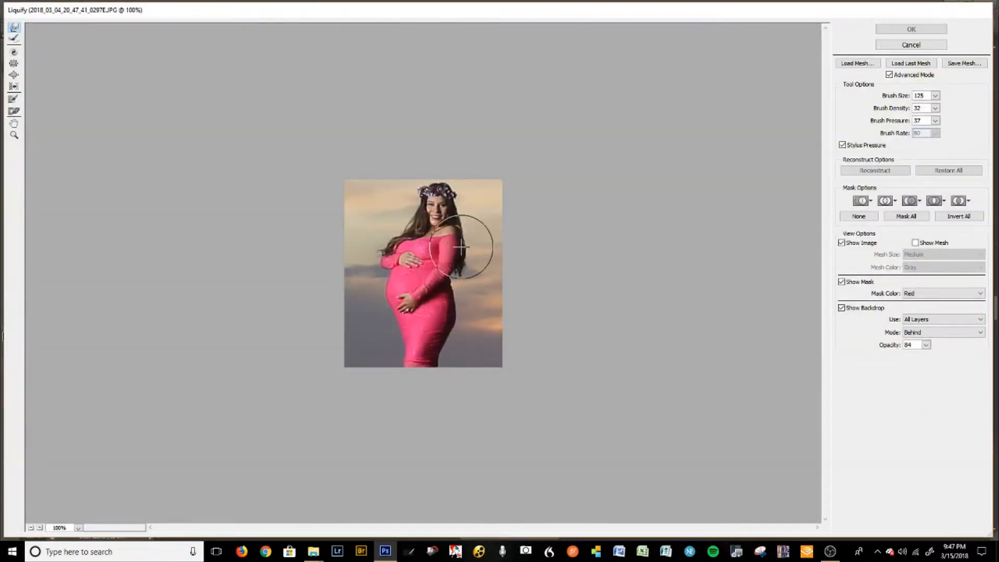
Push her upper arm inward with a Liquify brush of size 80.
{"action": "key", "text": "bracketleft"}
{"action": "key", "text": "bracketleft"}
{"action": "key", "text": "bracketleft"}
{"action": "mouse_move", "coordinate": [472, 245]}
{"action": "left_mouse_down"}
{"action": "mouse_move", "coordinate": [450, 248]}
{"action": "mouse_move", "coordinate": [450, 232]}
{"action": "mouse_move", "coordinate": [450, 246]}
{"action": "left_mouse_up"}
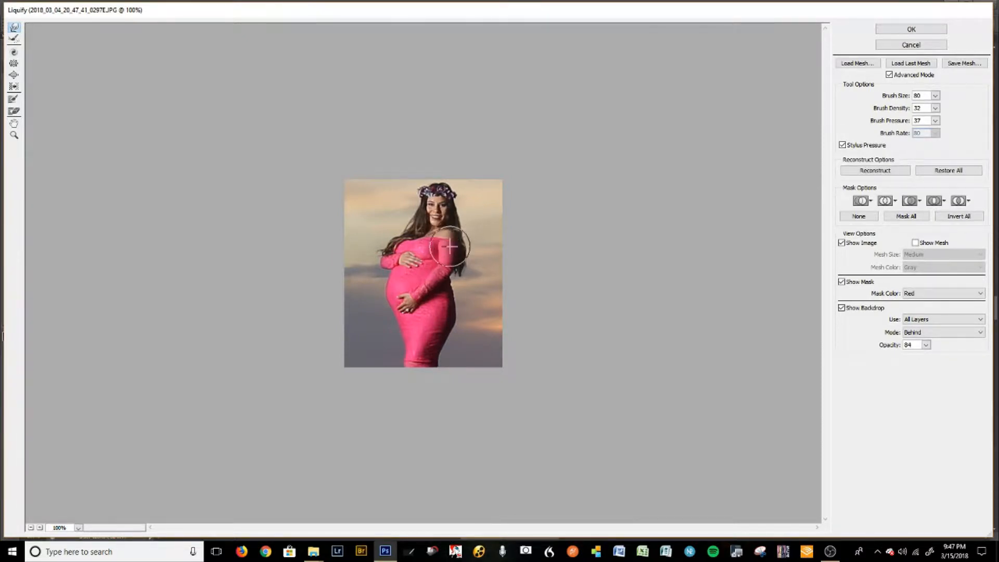
Refine her body contour with Liquify brush sizes between 100 and 40, apply the filter, and deselect.
{"action": "key", "text": "bracketright"}
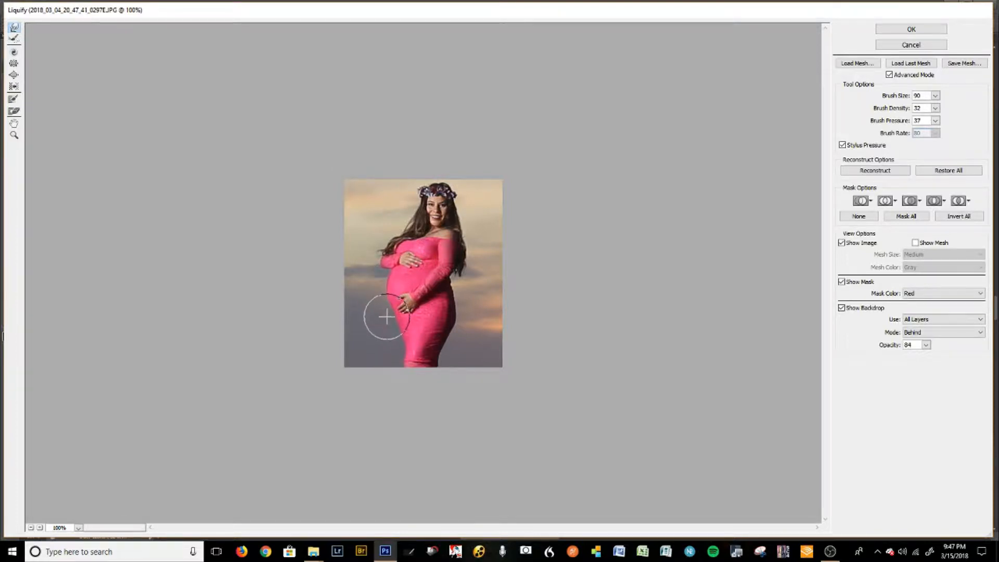
{"action": "key", "text": "bracketright"}
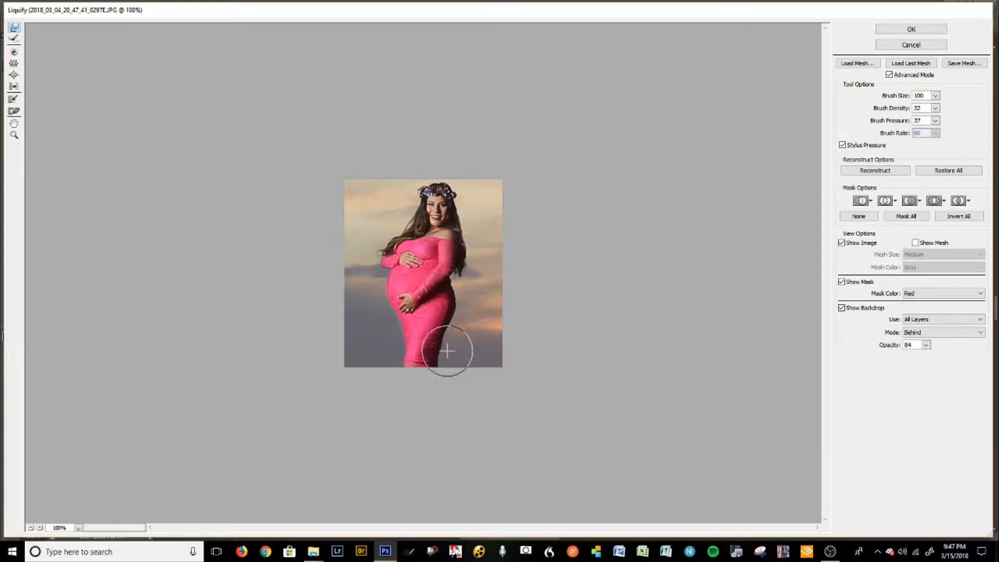
{"action": "key", "text": "bracketleft"}
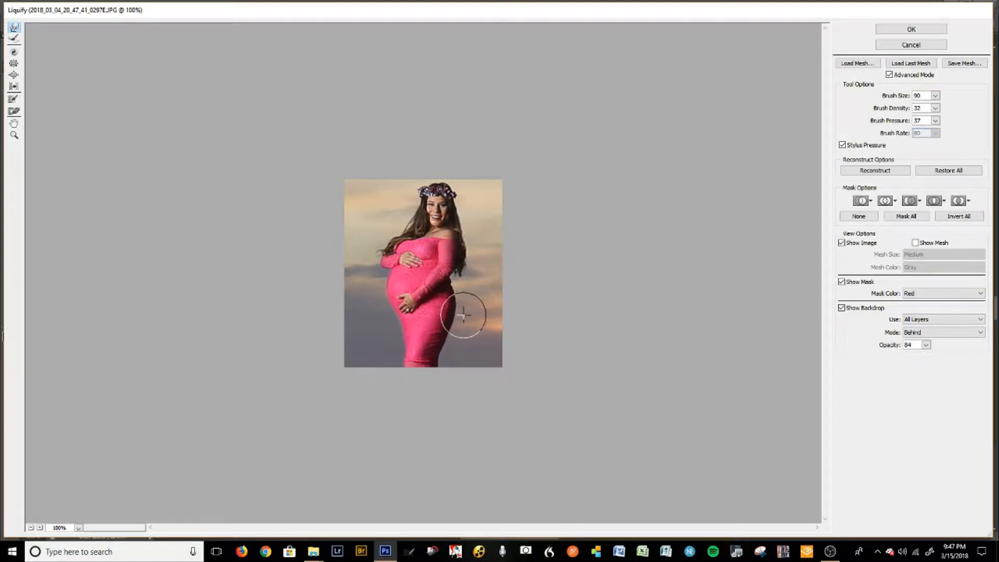
{"action": "key", "text": "bracketleft"}
{"action": "key", "text": "bracketleft"}
{"action": "key", "text": "bracketleft"}
{"action": "key", "text": "bracketleft"}
{"action": "key", "text": "bracketleft"}
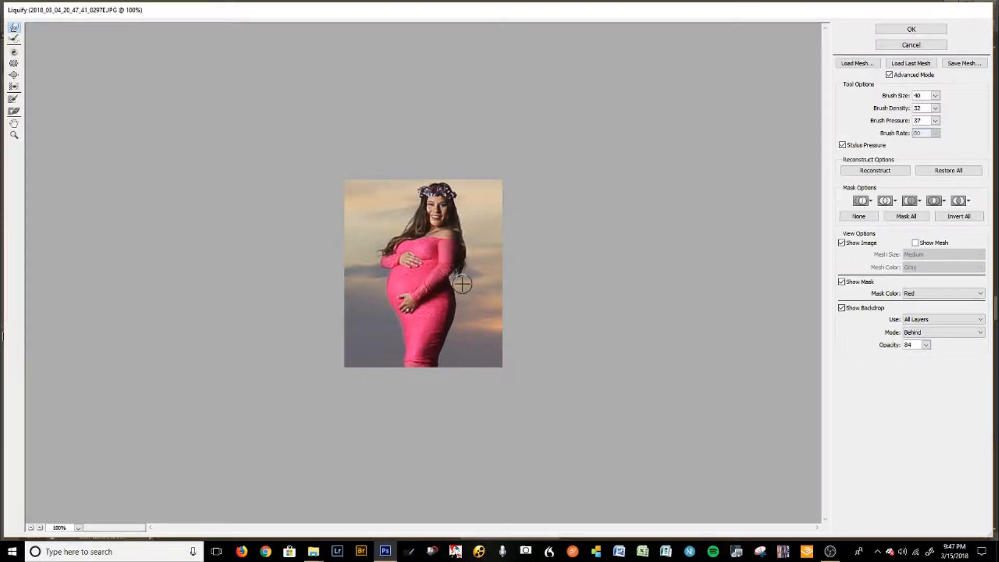
{"action": "left_click", "coordinate": [908, 30]}
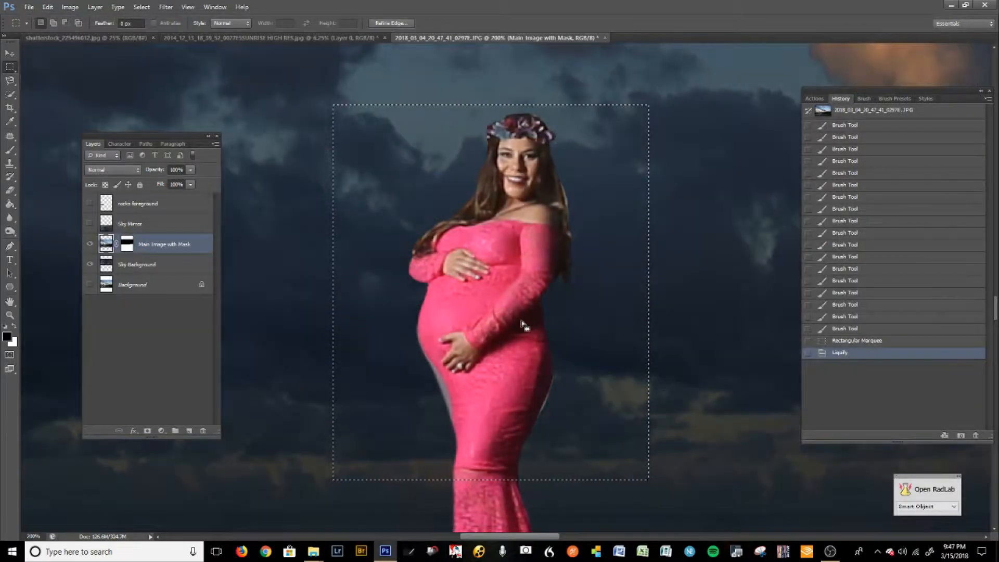
{"action": "key", "text": "ctrl+d"}
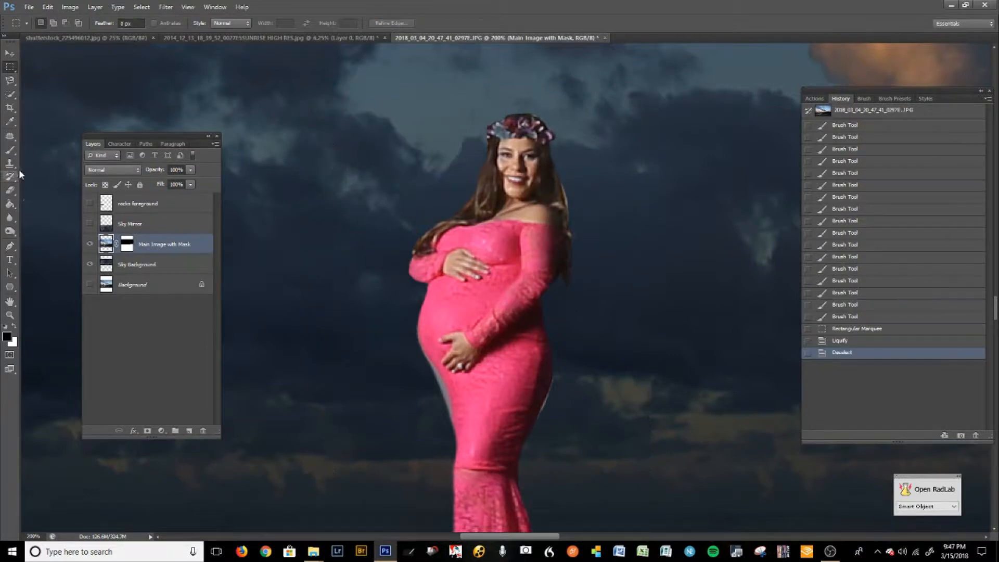
Try to paint black over the halo along the belly and front of the thigh on the layer's image.
{"action": "left_click", "coordinate": [10, 149]}
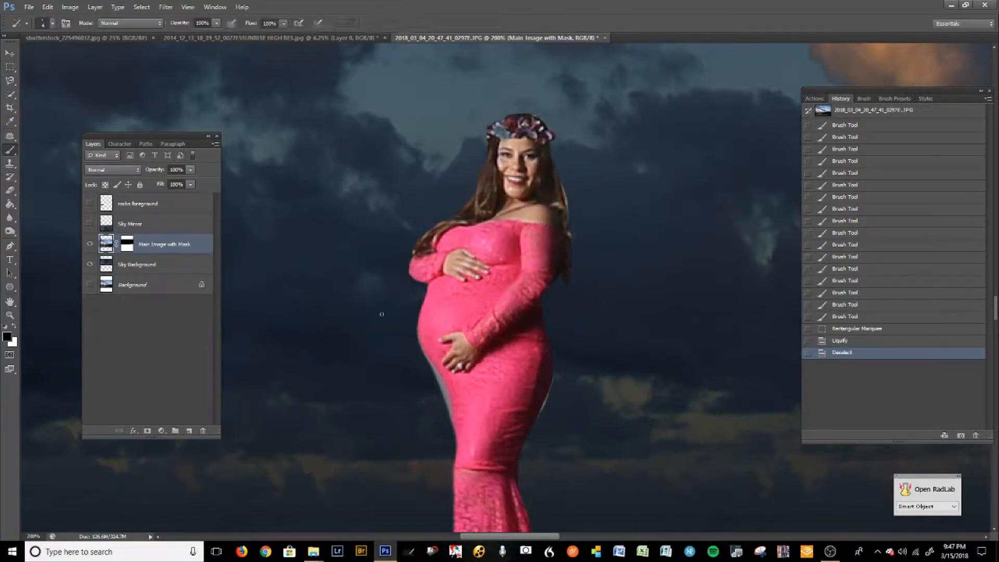
{"action": "left_click", "coordinate": [413, 335]}
{"action": "left_click", "coordinate": [415, 314]}
{"action": "left_click", "coordinate": [415, 339]}
{"action": "left_click", "coordinate": [414, 314]}
{"action": "left_click", "coordinate": [409, 325]}
{"action": "left_click", "coordinate": [417, 340]}
{"action": "left_click", "coordinate": [426, 360]}
{"action": "mouse_move", "coordinate": [420, 340]}
{"action": "left_mouse_down"}
{"action": "mouse_move", "coordinate": [441, 380]}
{"action": "mouse_move", "coordinate": [433, 371]}
{"action": "mouse_move", "coordinate": [449, 409]}
{"action": "mouse_move", "coordinate": [431, 371]}
{"action": "mouse_move", "coordinate": [449, 434]}
{"action": "mouse_move", "coordinate": [425, 368]}
{"action": "mouse_move", "coordinate": [445, 419]}
{"action": "left_mouse_up"}
{"action": "left_click", "coordinate": [416, 335]}
{"action": "left_click", "coordinate": [413, 316]}
{"action": "left_click", "coordinate": [414, 321]}
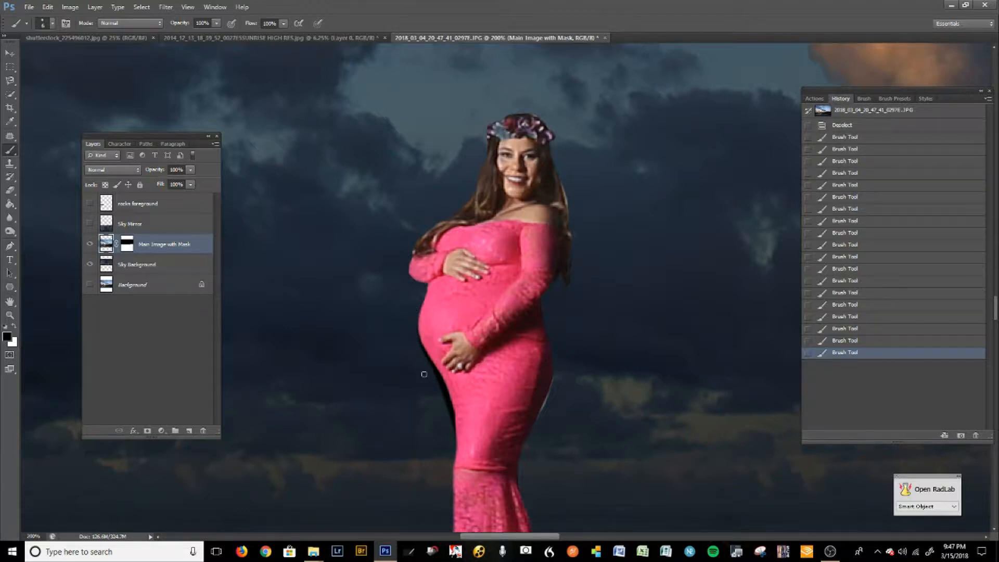
Undo all the black brush strokes painted on the layer's image beside the belly and thigh.
{"action": "key", "text": "ctrl+alt+z"}
{"action": "key", "text": "ctrl+alt+z"}
{"action": "key", "text": "ctrl+alt+z"}
{"action": "key", "text": "ctrl+alt+z"}
{"action": "key", "text": "ctrl+alt+z"}
{"action": "key", "text": "ctrl+alt+z"}
{"action": "key", "text": "ctrl+alt+z"}
{"action": "key", "text": "ctrl+alt+z"}
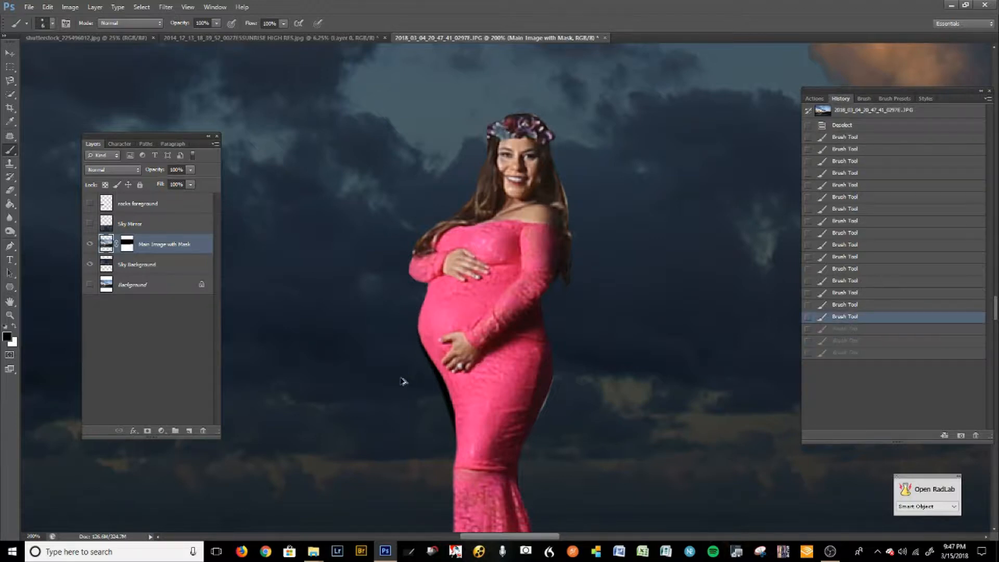
{"action": "key", "text": "ctrl+alt+z"}
{"action": "key", "text": "ctrl+alt+z"}
{"action": "key", "text": "ctrl+alt+z"}
{"action": "key", "text": "ctrl+alt+z"}
{"action": "key", "text": "ctrl+alt+z"}
{"action": "key", "text": "ctrl+alt+z"}
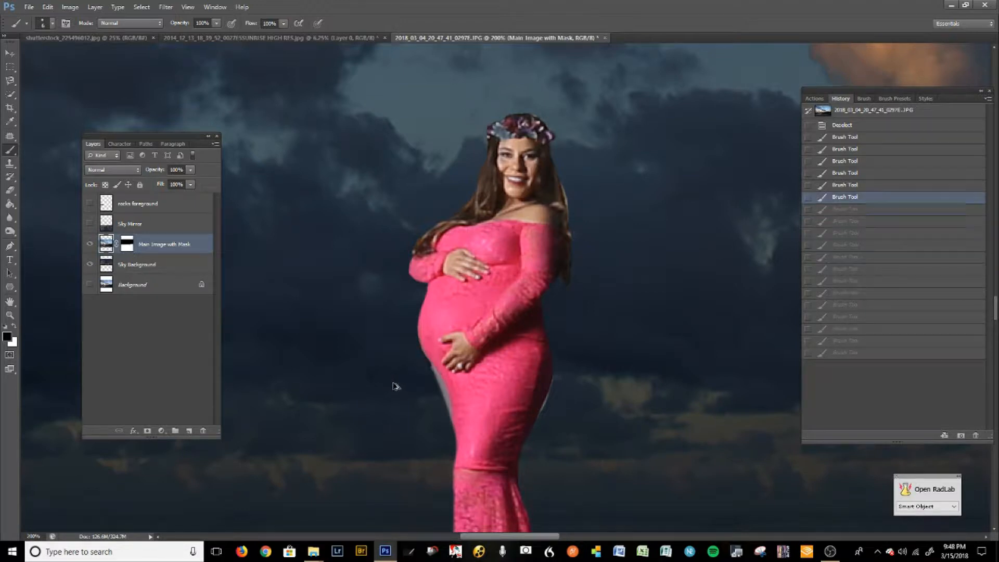
{"action": "key", "text": "ctrl+alt+z"}
{"action": "key", "text": "ctrl+alt+z"}
{"action": "key", "text": "ctrl+alt+z"}
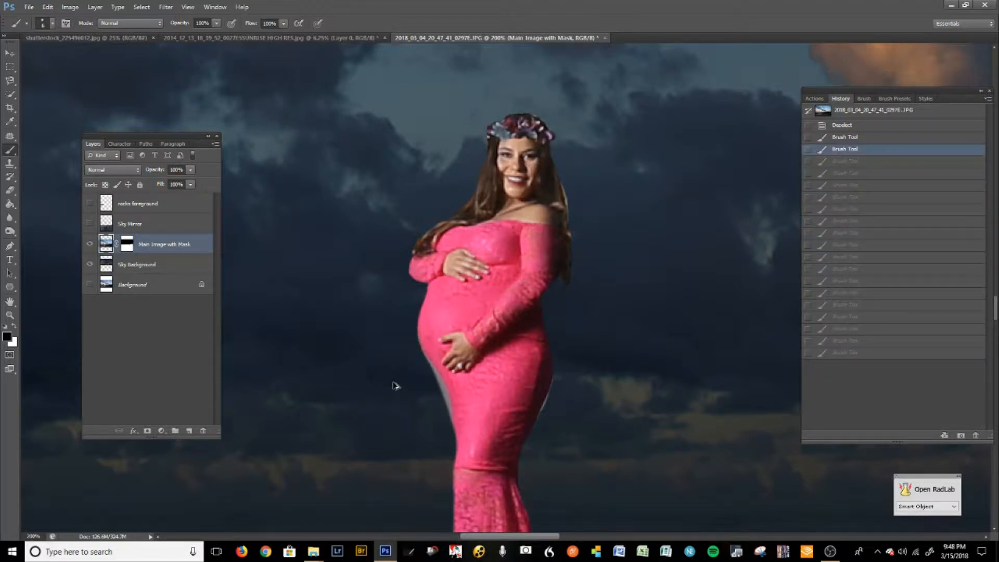
{"action": "key", "text": "ctrl+alt+z"}
Paint black on the layer's mask to clear the halo along the belly, front of the thigh and rear hip.
{"action": "left_click", "coordinate": [127, 244]}
{"action": "mouse_move", "coordinate": [413, 318]}
{"action": "left_mouse_down"}
{"action": "mouse_move", "coordinate": [433, 374]}
{"action": "mouse_move", "coordinate": [415, 314]}
{"action": "left_mouse_up"}
{"action": "mouse_move", "coordinate": [416, 319]}
{"action": "left_mouse_down"}
{"action": "mouse_move", "coordinate": [418, 358]}
{"action": "mouse_move", "coordinate": [415, 313]}
{"action": "mouse_move", "coordinate": [436, 380]}
{"action": "mouse_move", "coordinate": [417, 352]}
{"action": "mouse_move", "coordinate": [443, 386]}
{"action": "mouse_move", "coordinate": [447, 429]}
{"action": "mouse_move", "coordinate": [441, 381]}
{"action": "mouse_move", "coordinate": [446, 402]}
{"action": "left_mouse_up"}
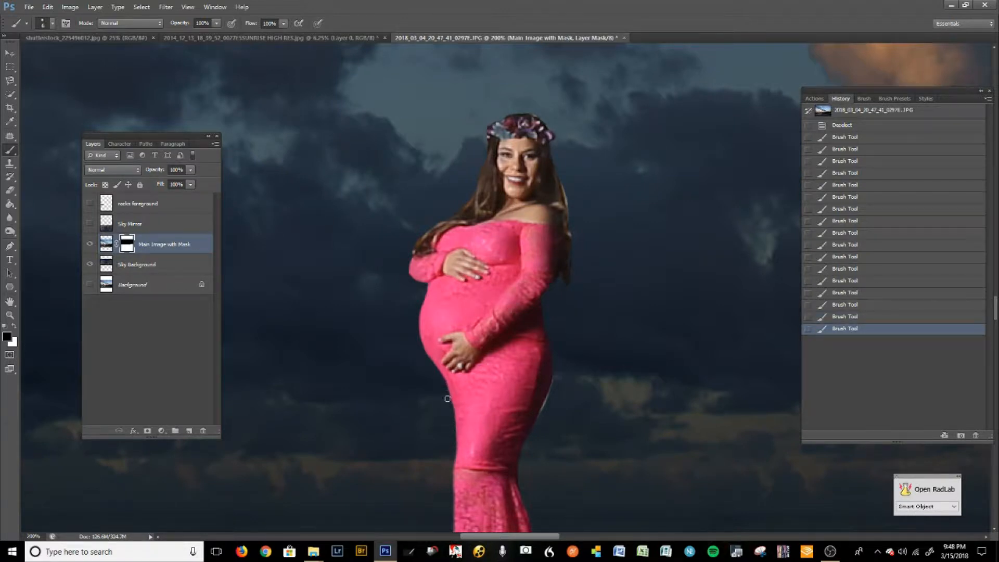
{"action": "left_click_drag", "start_coordinate": [448, 398], "coordinate": [443, 383]}
{"action": "left_click_drag", "start_coordinate": [561, 392], "coordinate": [554, 391]}
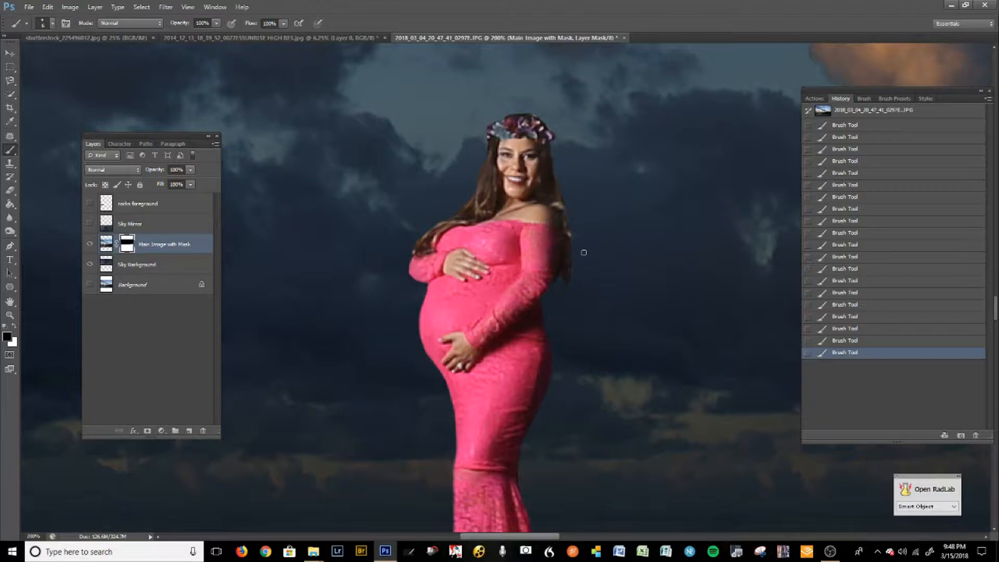
{"action": "key", "text": "ctrl+minus"}
{"action": "key", "text": "ctrl+plus"}
{"action": "key", "text": "ctrl+plus"}
{"action": "key", "text": "ctrl+plus"}
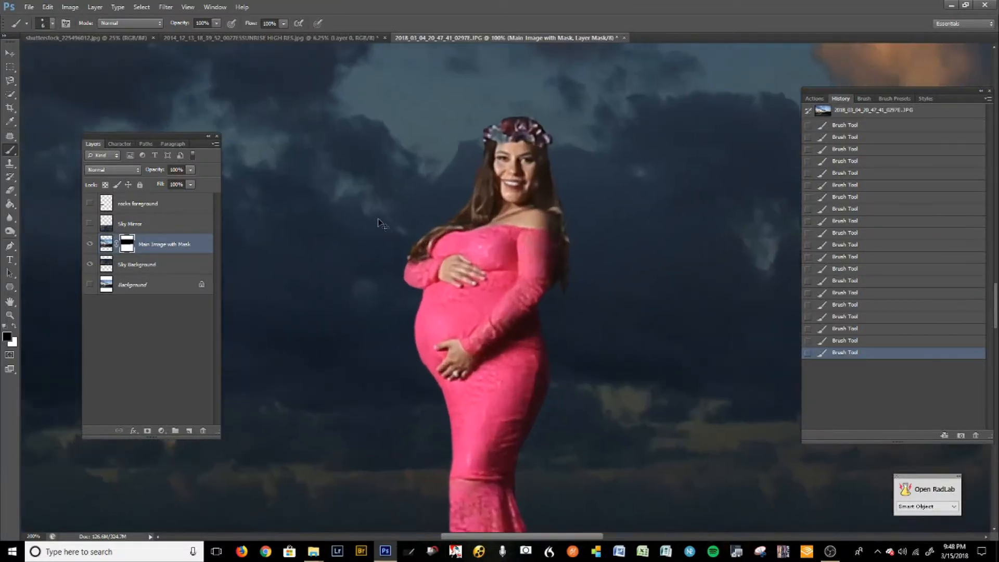
Retouch the light edge between her cheek and hair with a smaller Clone Stamp on the Main Image with Mask layer's image.
{"action": "left_click", "coordinate": [9, 163]}
{"action": "key", "text": "ctrl+plus"}
{"action": "left_click_drag", "start_coordinate": [444, 214], "coordinate": [441, 318]}
{"action": "key", "text": "["}
{"action": "key", "text": "["}
{"action": "key", "text": "["}
{"action": "key", "text": "["}
{"action": "key", "text": "["}
{"action": "key", "text": "["}
{"action": "key", "text": "["}
{"action": "key", "text": "["}
{"action": "key", "text": "["}
{"action": "key", "text": "["}
{"action": "key", "text": "["}
{"action": "key", "text": "["}
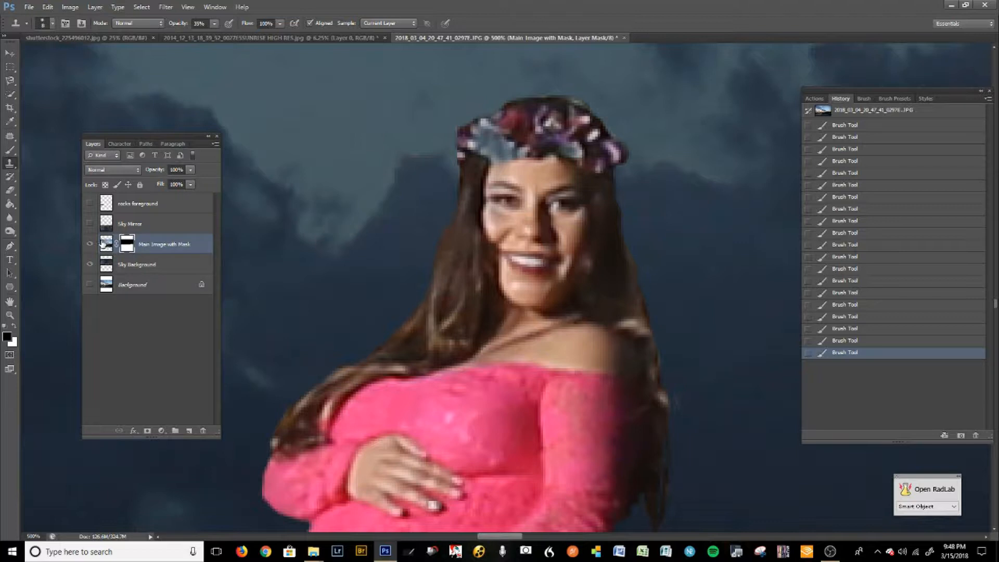
{"action": "left_click", "coordinate": [104, 241]}
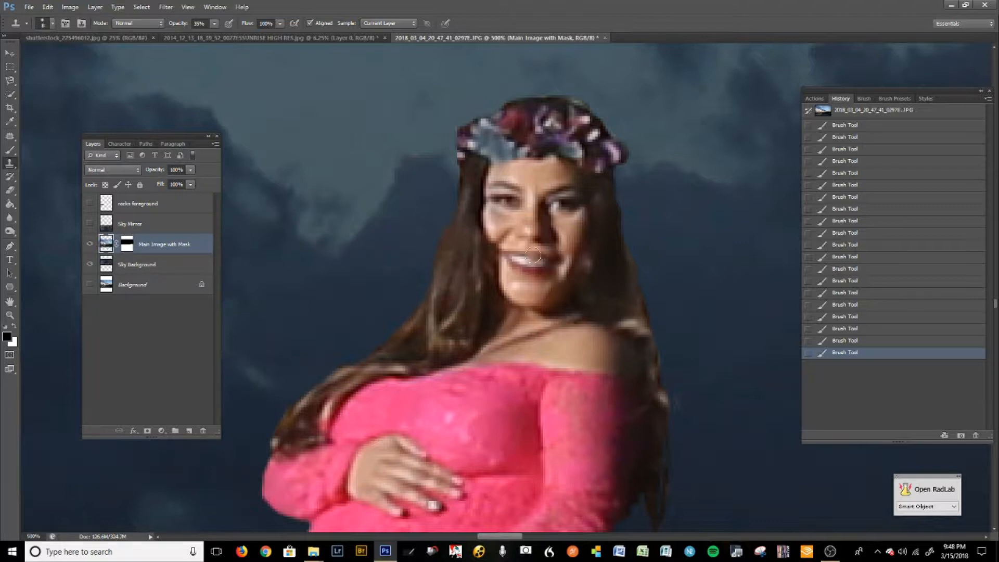
{"action": "left_click", "coordinate": [495, 239]}
{"action": "left_click", "coordinate": [487, 234]}
{"action": "left_click", "coordinate": [487, 228]}
{"action": "left_click", "coordinate": [489, 229]}
{"action": "left_click", "coordinate": [490, 229]}
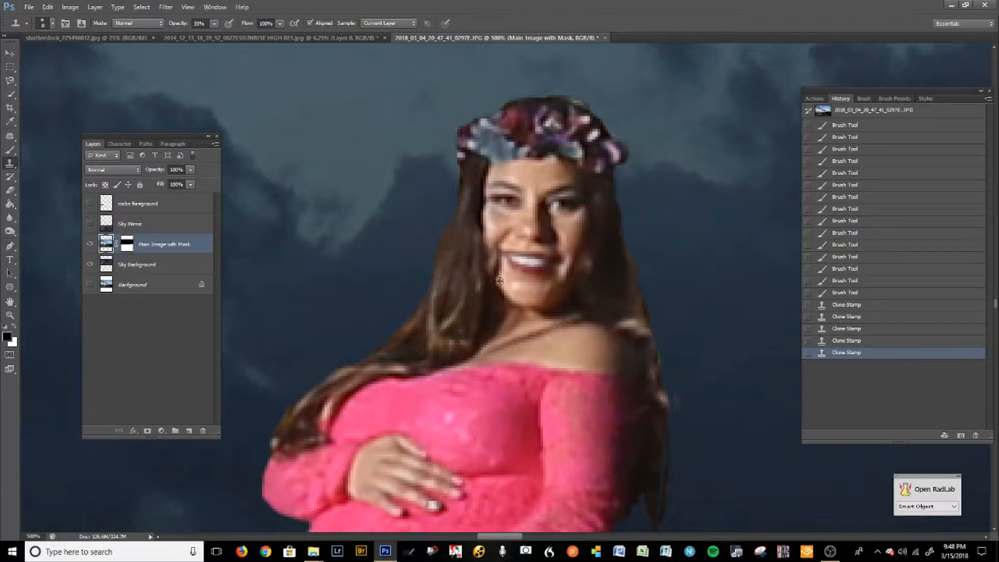
Clone Stamp the stray light patches along her jawline and the hair beside it until the edge blends smoothly.
{"action": "left_click", "coordinate": [500, 275]}
{"action": "left_click", "coordinate": [500, 268]}
{"action": "left_click", "coordinate": [500, 273]}
{"action": "left_click", "coordinate": [497, 267]}
{"action": "left_click", "coordinate": [497, 267]}
{"action": "left_click", "coordinate": [482, 262]}
{"action": "left_click", "coordinate": [492, 232]}
{"action": "left_click", "coordinate": [500, 270]}
{"action": "left_click", "coordinate": [491, 261]}
{"action": "left_click", "coordinate": [506, 291]}
{"action": "left_click", "coordinate": [483, 252]}
{"action": "left_click", "coordinate": [478, 241]}
{"action": "left_click", "coordinate": [481, 268]}
{"action": "left_click", "coordinate": [490, 289]}
{"action": "left_click", "coordinate": [483, 259]}
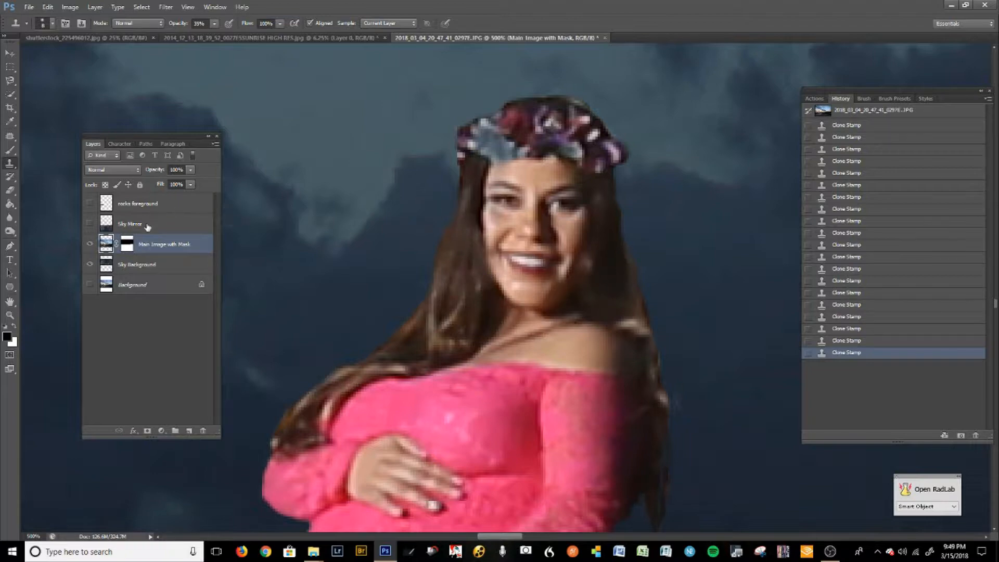
{"action": "scroll", "coordinate": [488, 322], "scroll_direction": "down", "scroll_amount": 3}
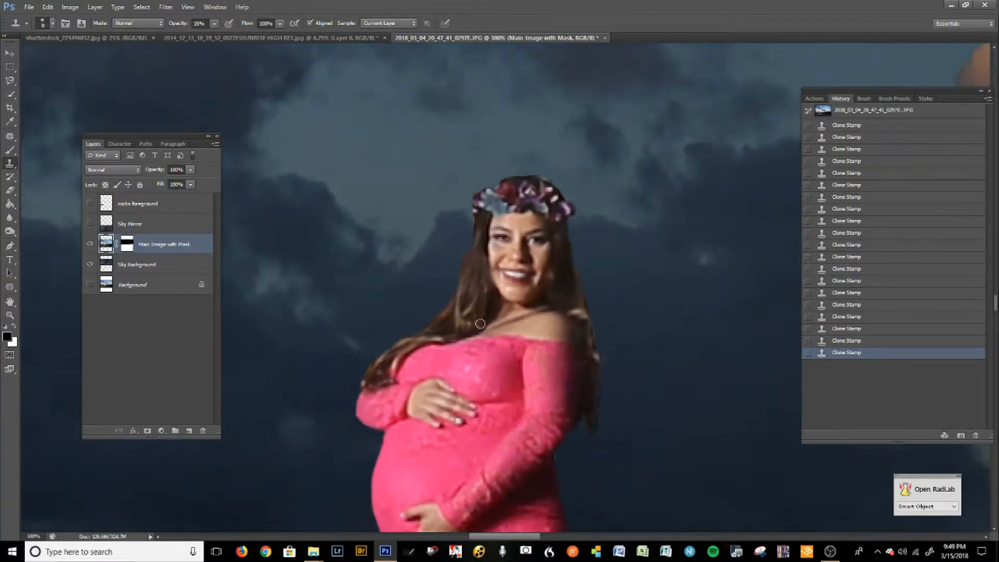
{"action": "scroll", "coordinate": [487, 326], "scroll_direction": "down", "scroll_amount": 4}
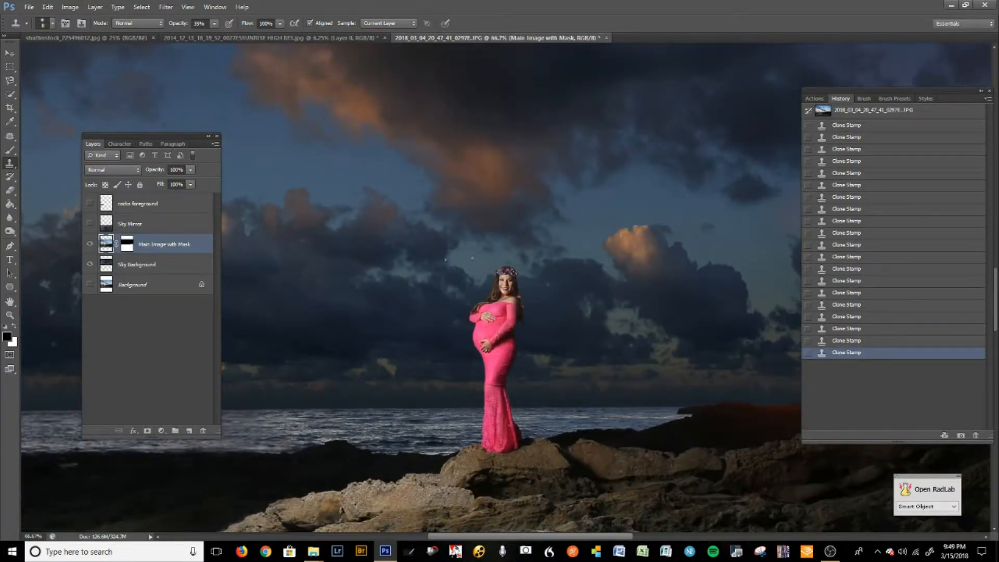
{"action": "left_click", "coordinate": [10, 80]}
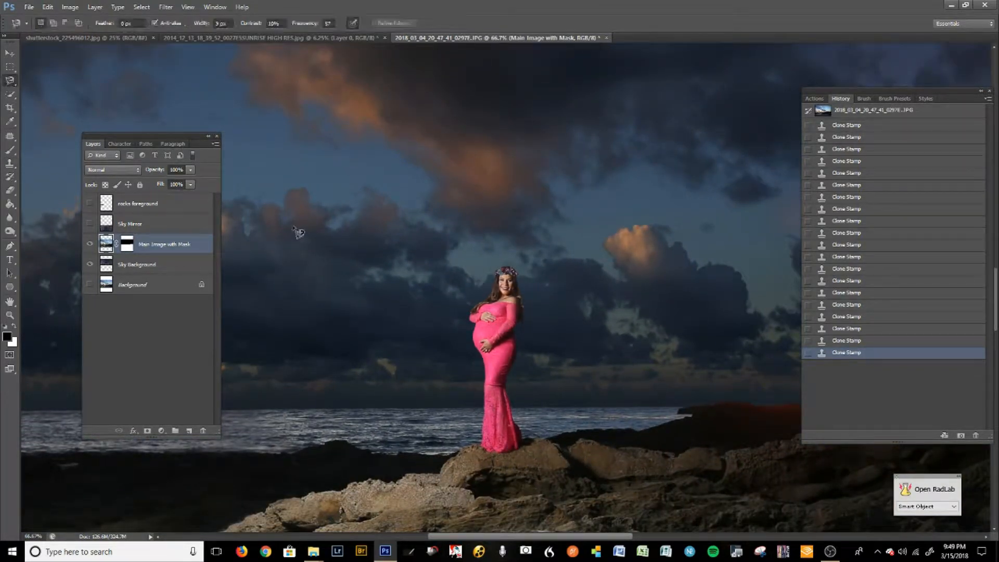
{"action": "left_click", "coordinate": [10, 83]}
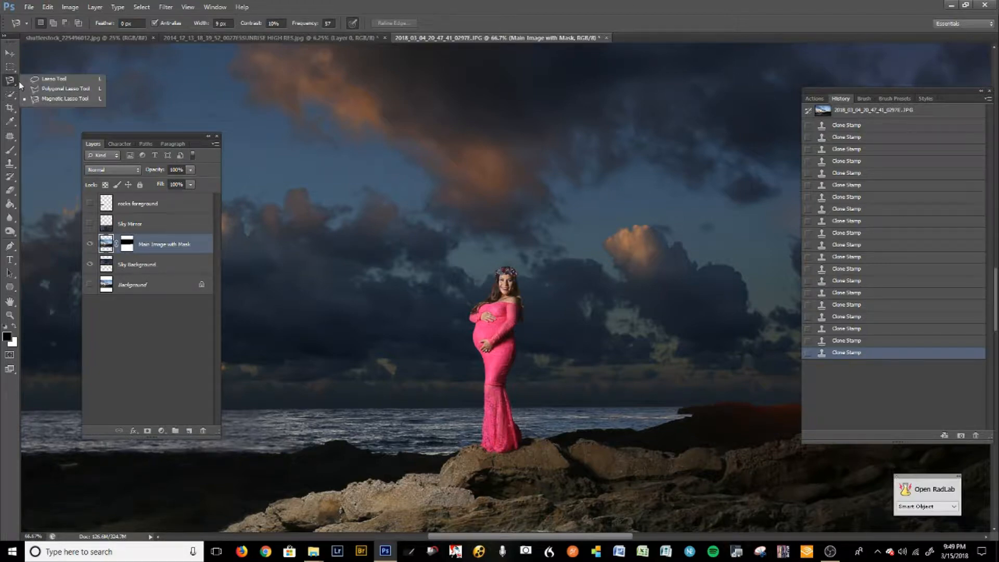
{"action": "left_click", "coordinate": [52, 99]}
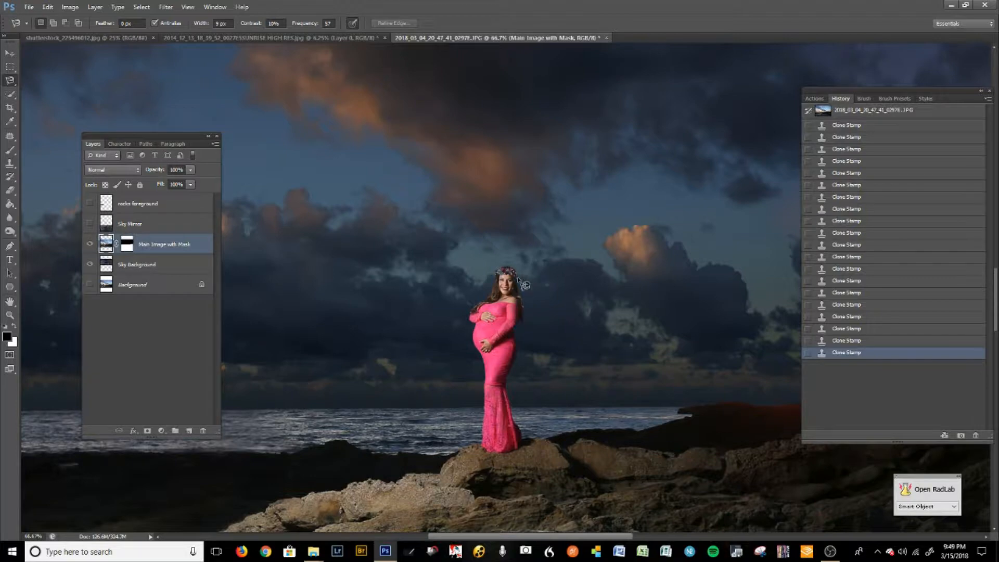
{"action": "key", "text": "ctrl+minus"}
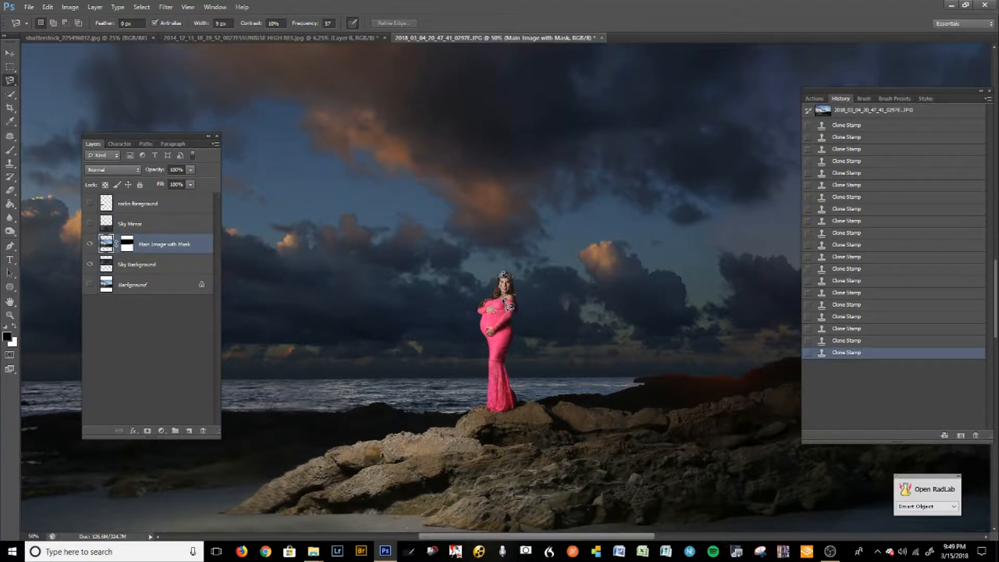
{"action": "left_click", "coordinate": [508, 313]}
{"action": "key", "text": "ctrl+d"}
Select the rocky outcrop and the dark ridge behind the woman with the Quick Selection tool, extending to the photo's edge.
{"action": "left_click", "coordinate": [10, 94]}
{"action": "key", "text": "ctrl+minus"}
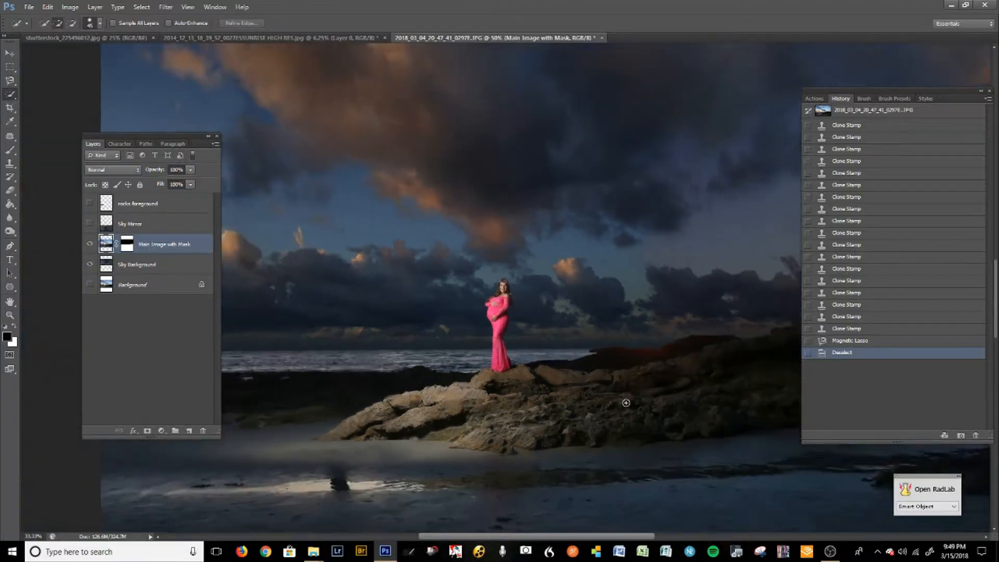
{"action": "key", "text": "ctrl+minus"}
{"action": "mouse_move", "coordinate": [630, 366]}
{"action": "left_mouse_down"}
{"action": "mouse_move", "coordinate": [497, 369]}
{"action": "mouse_move", "coordinate": [399, 394]}
{"action": "mouse_move", "coordinate": [476, 377]}
{"action": "mouse_move", "coordinate": [421, 398]}
{"action": "mouse_move", "coordinate": [405, 390]}
{"action": "mouse_move", "coordinate": [372, 401]}
{"action": "mouse_move", "coordinate": [412, 390]}
{"action": "left_mouse_up"}
{"action": "key", "text": "bracketleft"}
{"action": "key", "text": "bracketleft"}
{"action": "key", "text": "bracketleft"}
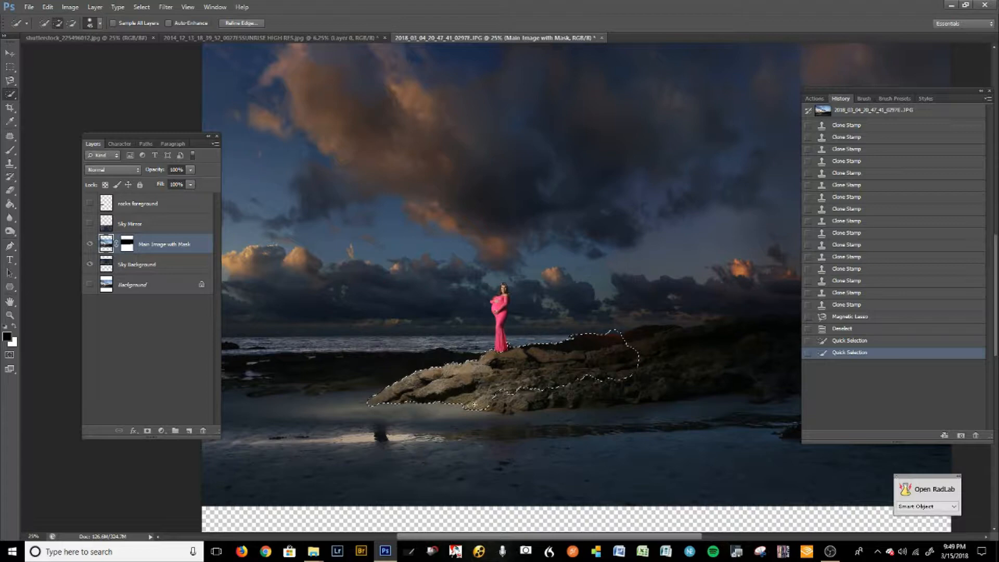
{"action": "mouse_move", "coordinate": [474, 404]}
{"action": "left_mouse_down"}
{"action": "mouse_move", "coordinate": [508, 411]}
{"action": "mouse_move", "coordinate": [529, 404]}
{"action": "left_mouse_up"}
{"action": "mouse_move", "coordinate": [593, 398]}
{"action": "left_mouse_down"}
{"action": "mouse_move", "coordinate": [641, 369]}
{"action": "mouse_move", "coordinate": [750, 375]}
{"action": "mouse_move", "coordinate": [496, 341]}
{"action": "left_mouse_up"}
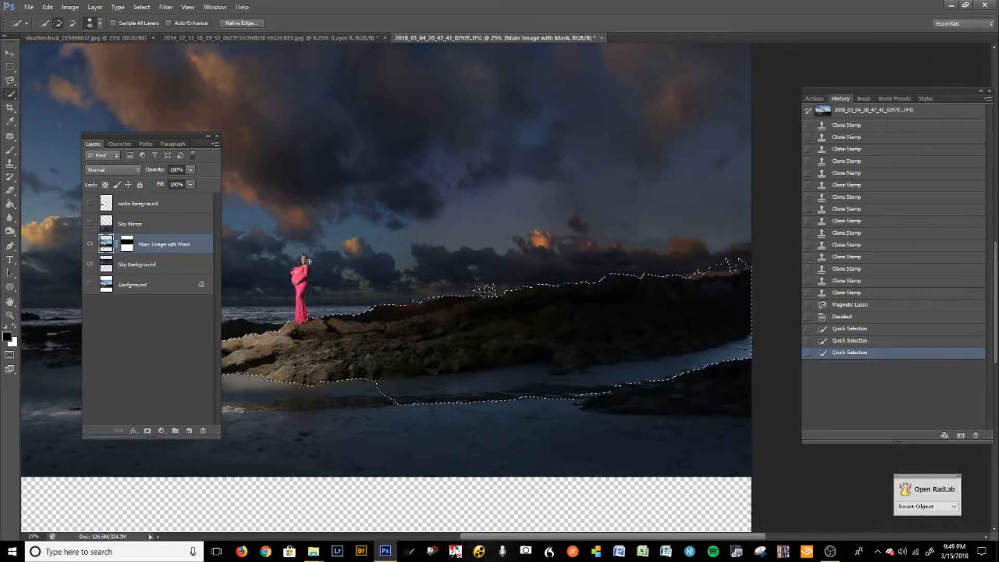
Subtract the strip of water below the rocks from the selection.
{"action": "key", "text": "alt"}
{"action": "left_click_drag", "start_coordinate": [432, 392], "coordinate": [719, 358]}
{"action": "left_click_drag", "start_coordinate": [646, 385], "coordinate": [739, 362]}
Subtract the stray patches of sky above the ridge line from the rock selection.
{"action": "left_click_drag", "start_coordinate": [443, 371], "coordinate": [486, 431]}
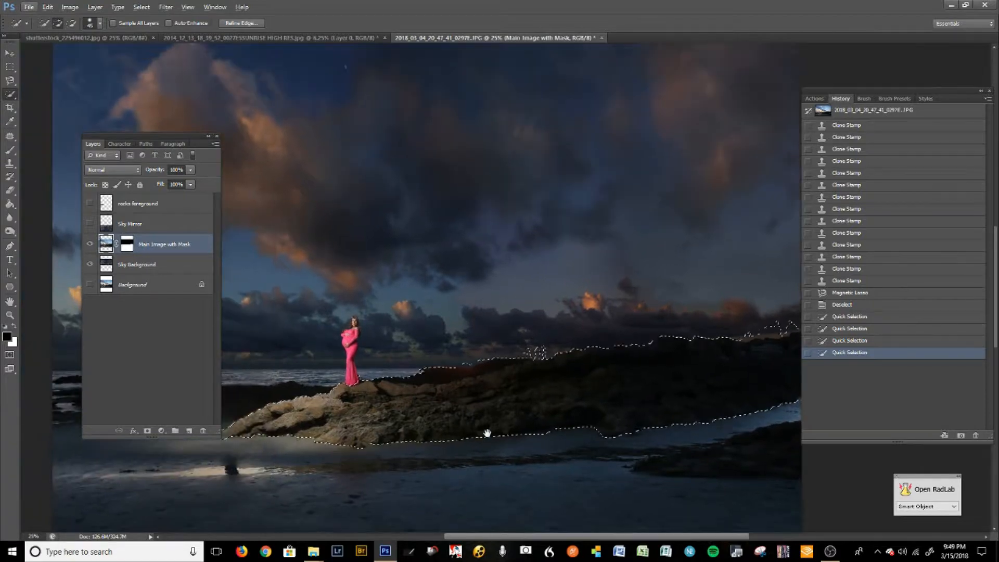
{"action": "key", "text": "ctrl+plus"}
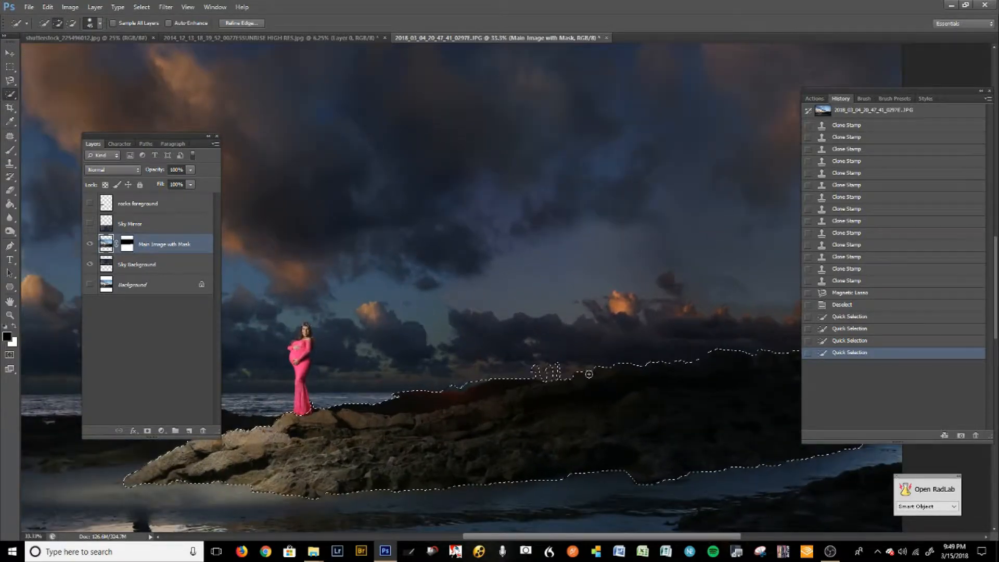
{"action": "key", "text": "ctrl+plus"}
{"action": "scroll", "coordinate": [590, 404], "scroll_direction": "down", "scroll_amount": 3}
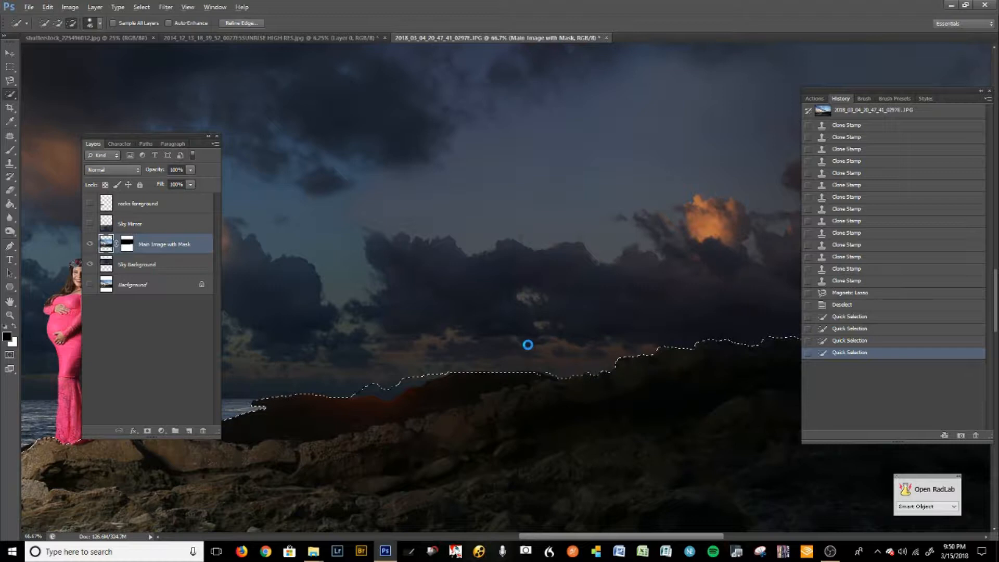
{"action": "left_click", "coordinate": [442, 371], "text": "alt"}
{"action": "left_click", "coordinate": [442, 369], "text": "alt"}
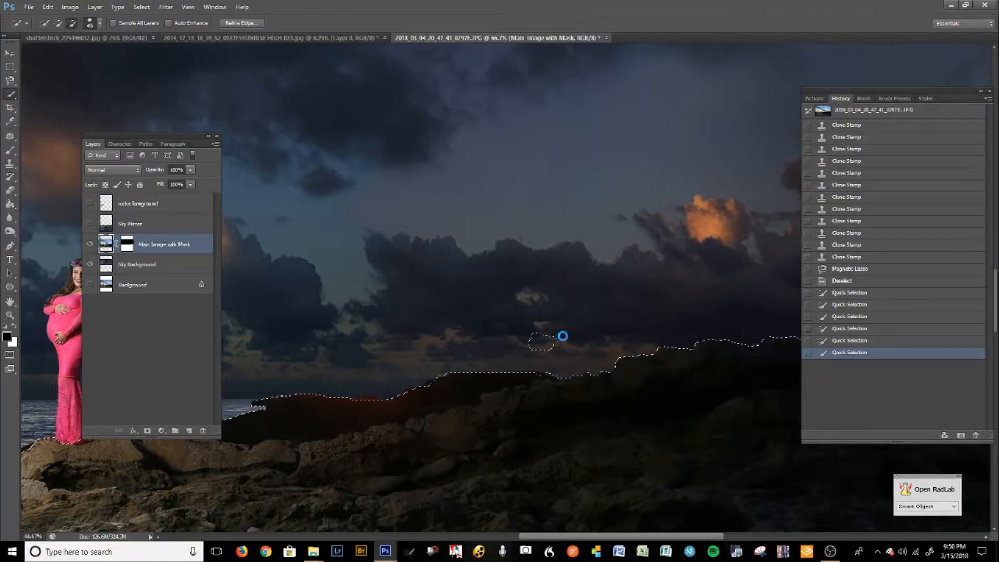
{"action": "left_click", "coordinate": [555, 347], "text": "alt"}
{"action": "left_click", "coordinate": [533, 347], "text": "alt"}
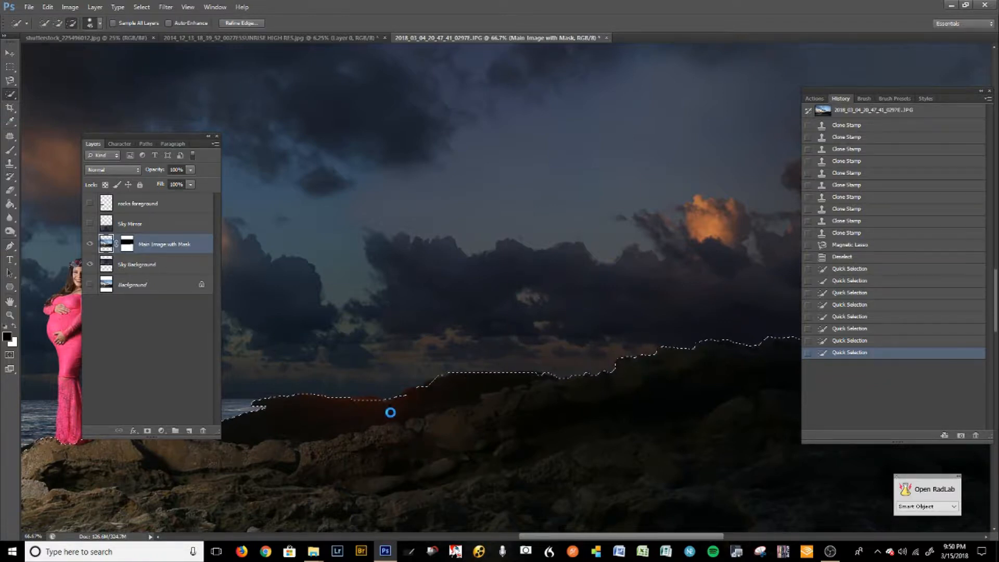
Add the woman's upper body and full dress to the rock selection.
{"action": "left_click_drag", "start_coordinate": [364, 439], "coordinate": [518, 416]}
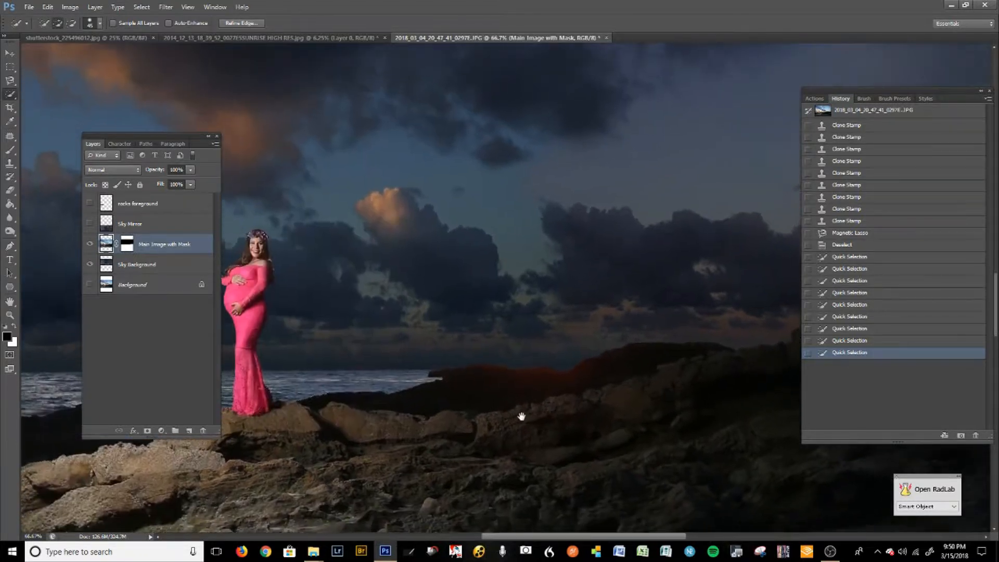
{"action": "left_click_drag", "start_coordinate": [420, 424], "coordinate": [568, 398]}
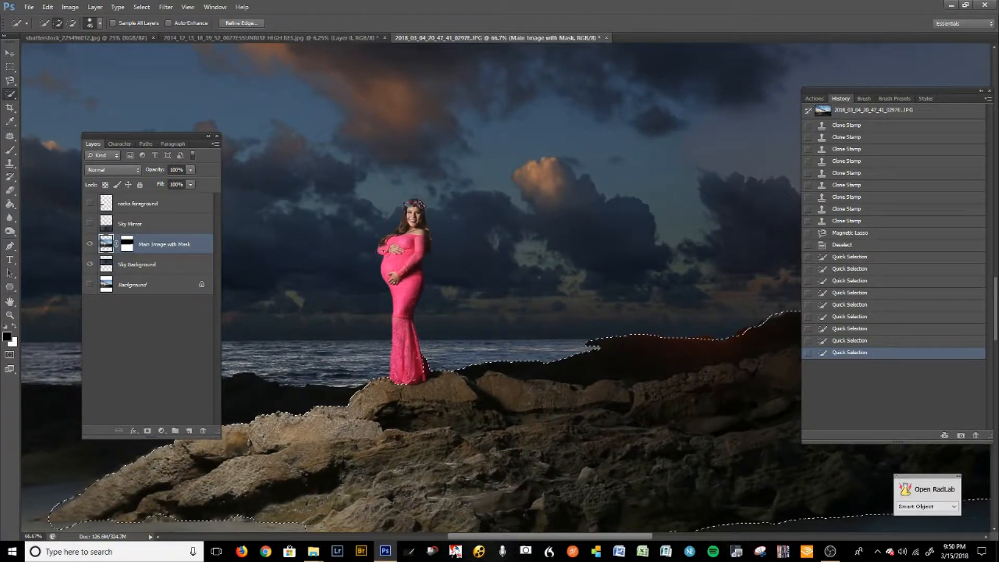
{"action": "mouse_move", "coordinate": [387, 250]}
{"action": "left_mouse_down"}
{"action": "mouse_move", "coordinate": [403, 263]}
{"action": "mouse_move", "coordinate": [414, 255]}
{"action": "mouse_move", "coordinate": [410, 229]}
{"action": "left_mouse_up"}
{"action": "left_click_drag", "start_coordinate": [409, 272], "coordinate": [410, 365]}
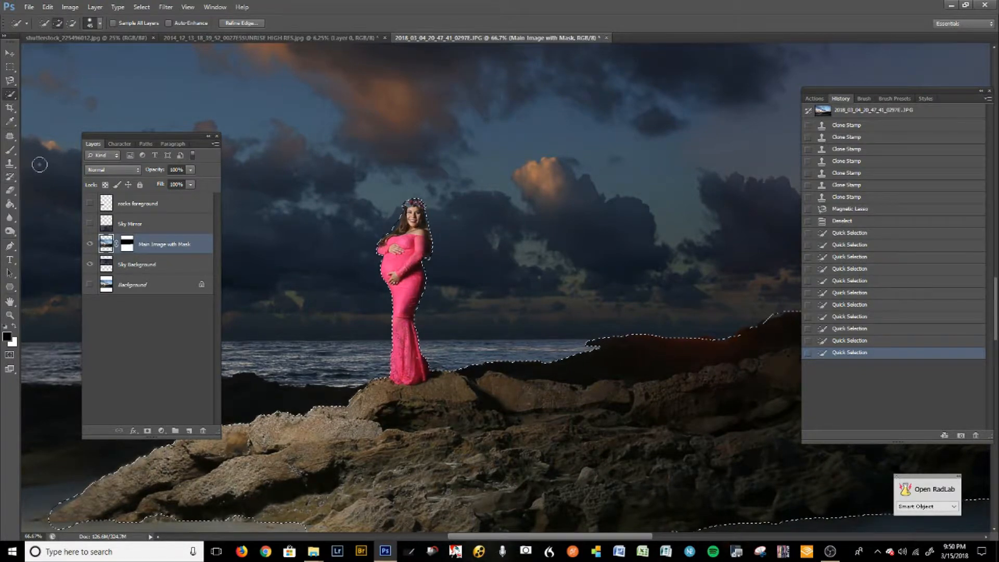
Burn the midtones of the reddish ridge and the rocks behind the woman inside the selection.
{"action": "left_click", "coordinate": [10, 231]}
{"action": "mouse_move", "coordinate": [719, 398]}
{"action": "left_mouse_down"}
{"action": "mouse_move", "coordinate": [529, 441]}
{"action": "mouse_move", "coordinate": [507, 392]}
{"action": "mouse_move", "coordinate": [505, 402]}
{"action": "mouse_move", "coordinate": [486, 390]}
{"action": "mouse_move", "coordinate": [564, 374]}
{"action": "mouse_move", "coordinate": [439, 392]}
{"action": "mouse_move", "coordinate": [651, 365]}
{"action": "left_mouse_up"}
{"action": "left_click", "coordinate": [564, 375]}
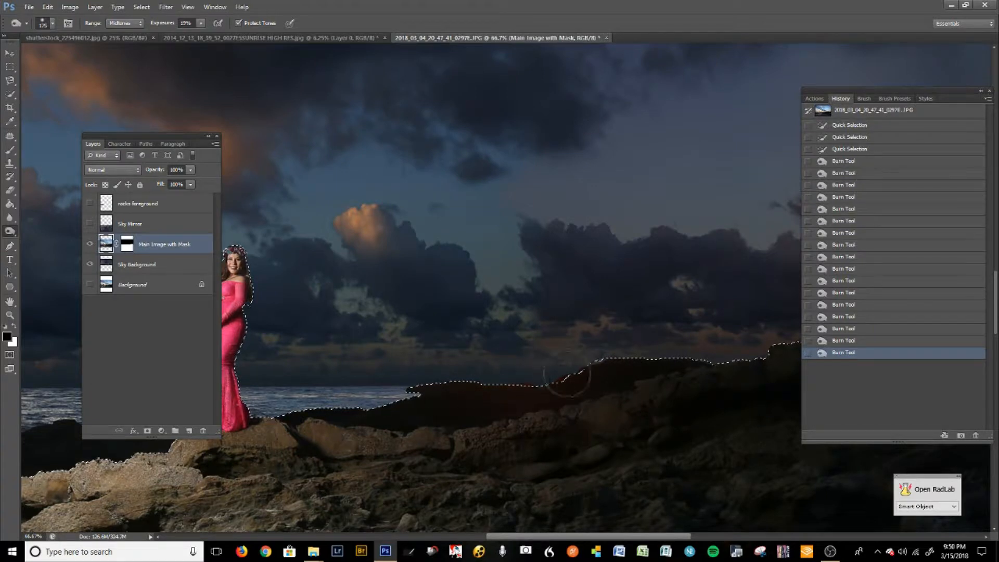
{"action": "right_click", "coordinate": [11, 232]}
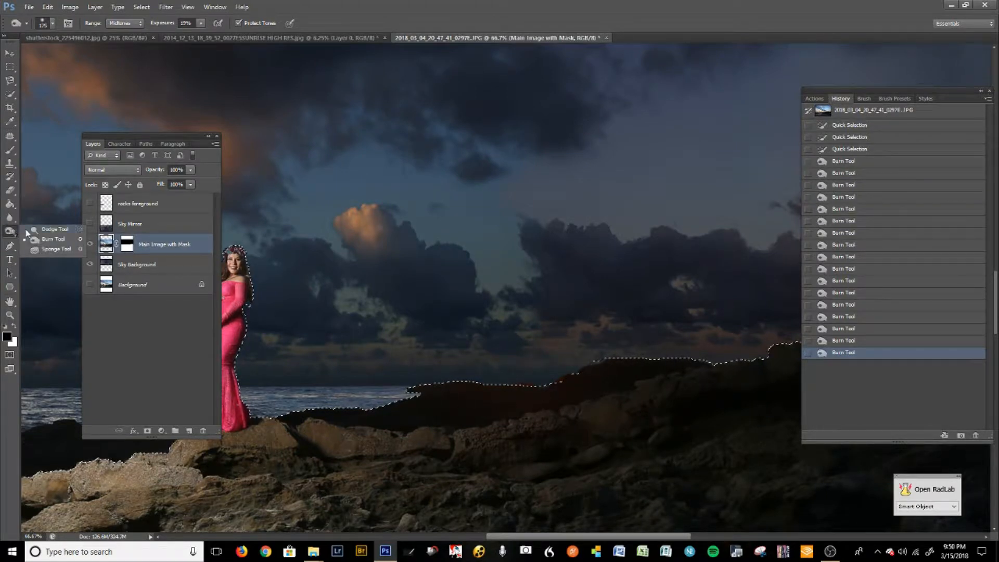
{"action": "left_click", "coordinate": [61, 240]}
{"action": "mouse_move", "coordinate": [527, 390]}
{"action": "left_mouse_down"}
{"action": "mouse_move", "coordinate": [565, 381]}
{"action": "mouse_move", "coordinate": [513, 396]}
{"action": "mouse_move", "coordinate": [606, 411]}
{"action": "left_mouse_up"}
Subtract the jagged bit of sky above the far end of the ridge, at the photo's edge, from the selection.
{"action": "scroll", "coordinate": [609, 440], "scroll_direction": "down", "scroll_amount": 4}
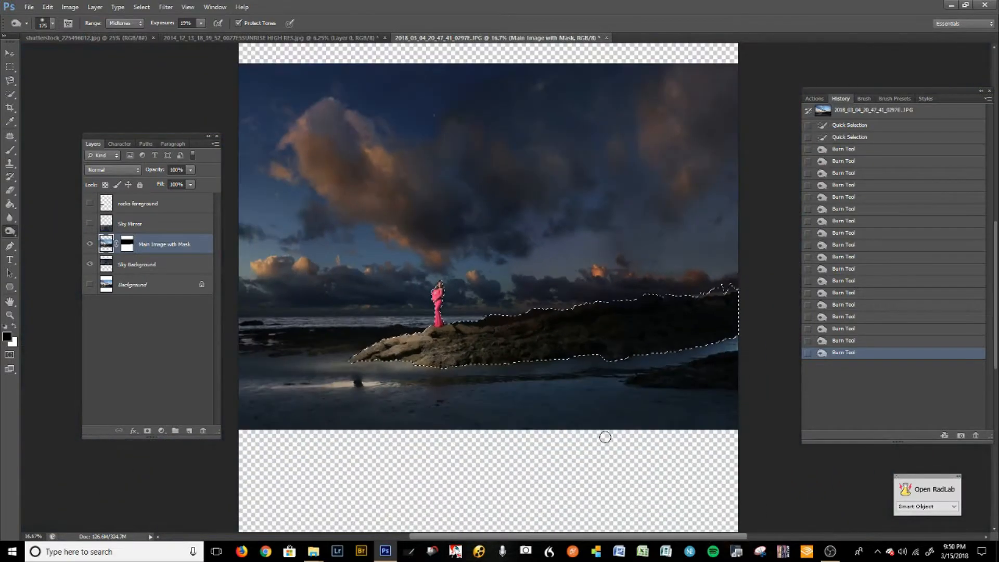
{"action": "key", "text": "ctrl+plus"}
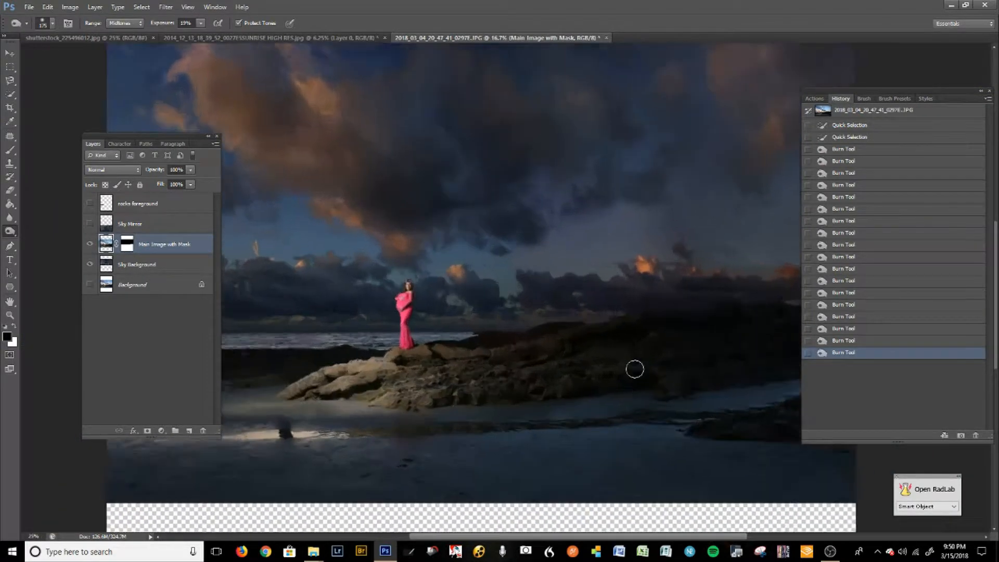
{"action": "left_click_drag", "start_coordinate": [656, 372], "coordinate": [104, 412]}
{"action": "left_click_drag", "start_coordinate": [375, 388], "coordinate": [484, 390]}
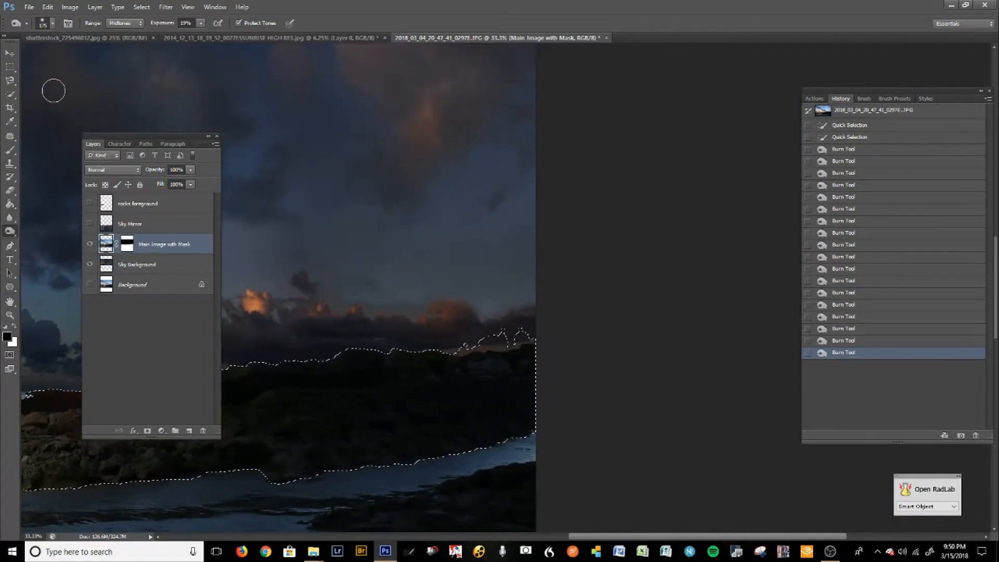
{"action": "left_click", "coordinate": [10, 94]}
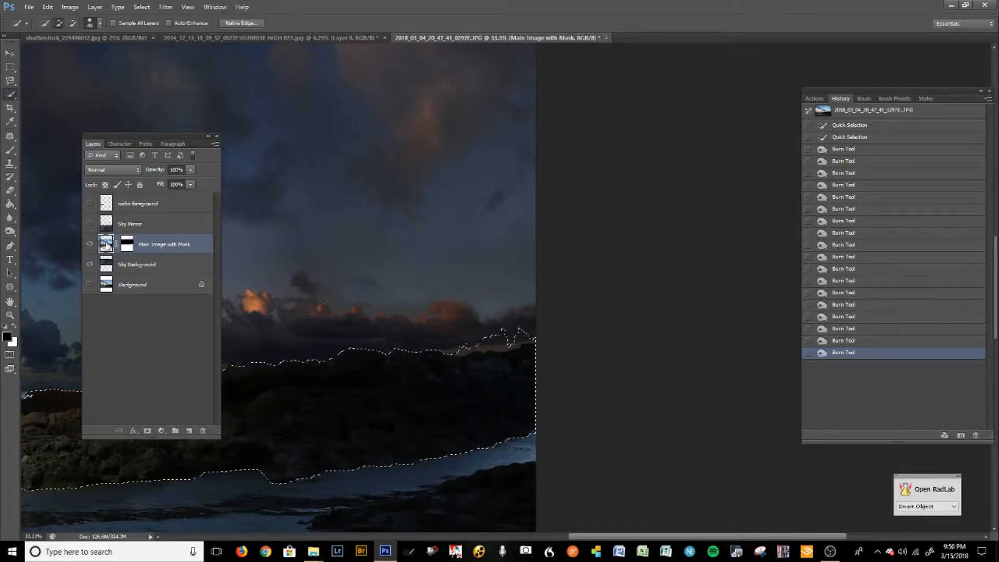
{"action": "left_click_drag", "start_coordinate": [481, 352], "coordinate": [514, 333]}
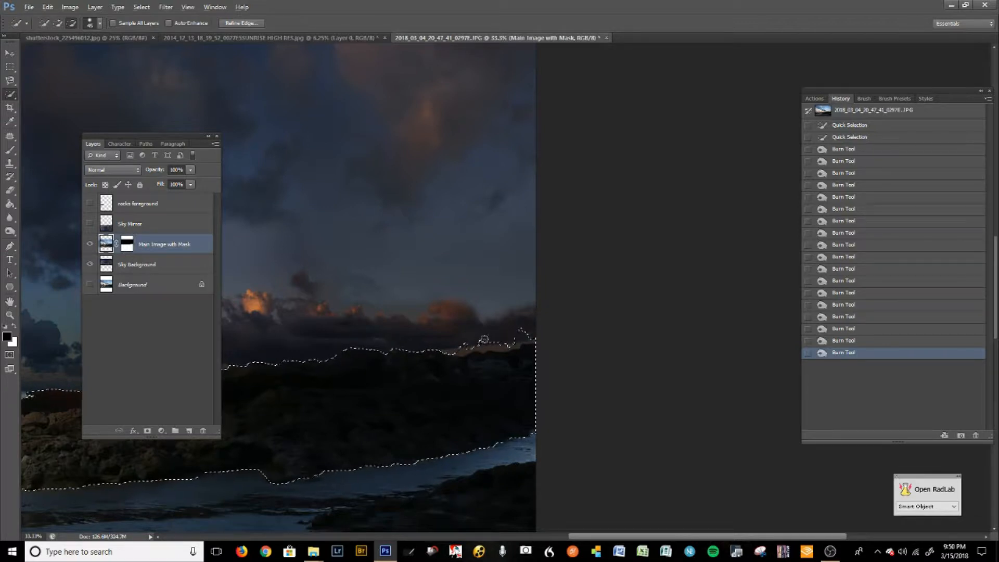
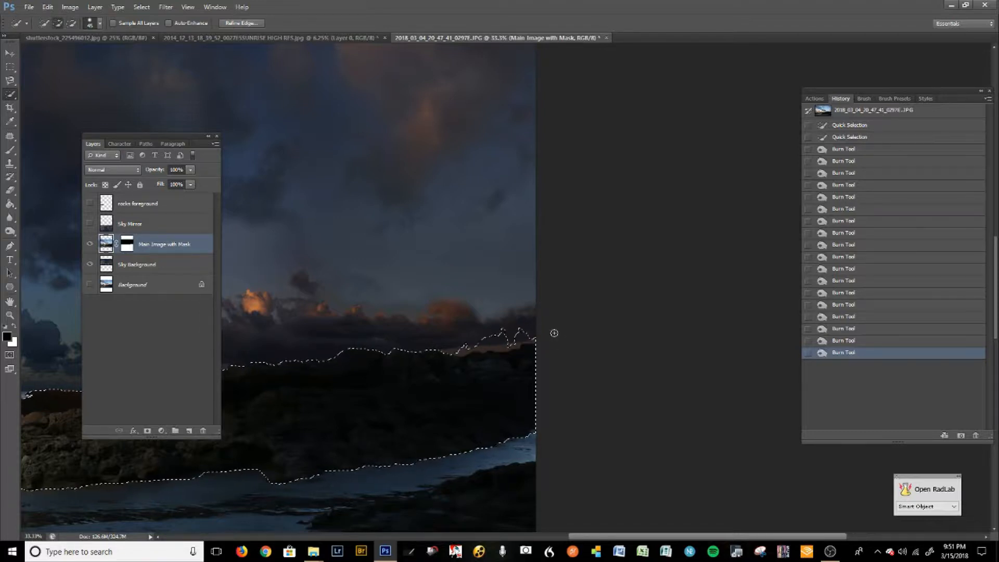
Clean up the selection along the dark rock's upper edge near the image border and feather it by 1.5 pixels.
{"action": "left_click_drag", "start_coordinate": [529, 342], "coordinate": [541, 338]}
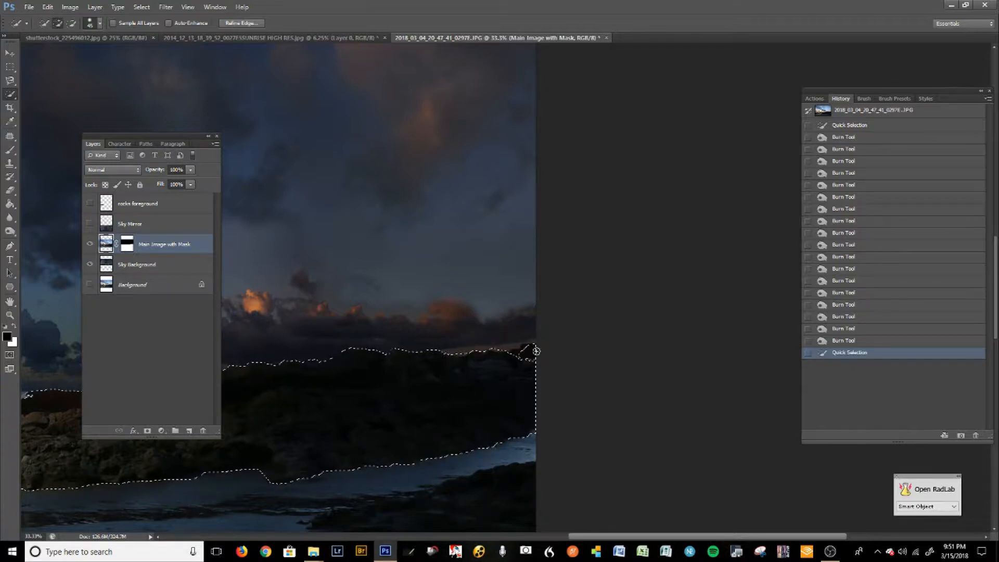
{"action": "left_click", "coordinate": [512, 356]}
{"action": "left_click_drag", "start_coordinate": [388, 422], "coordinate": [761, 343]}
{"action": "mouse_move", "coordinate": [351, 414]}
{"action": "left_mouse_down"}
{"action": "mouse_move", "coordinate": [488, 392]}
{"action": "mouse_move", "coordinate": [493, 381]}
{"action": "left_mouse_up"}
{"action": "key", "text": "shift+F6"}
{"action": "type", "text": "1.5"}
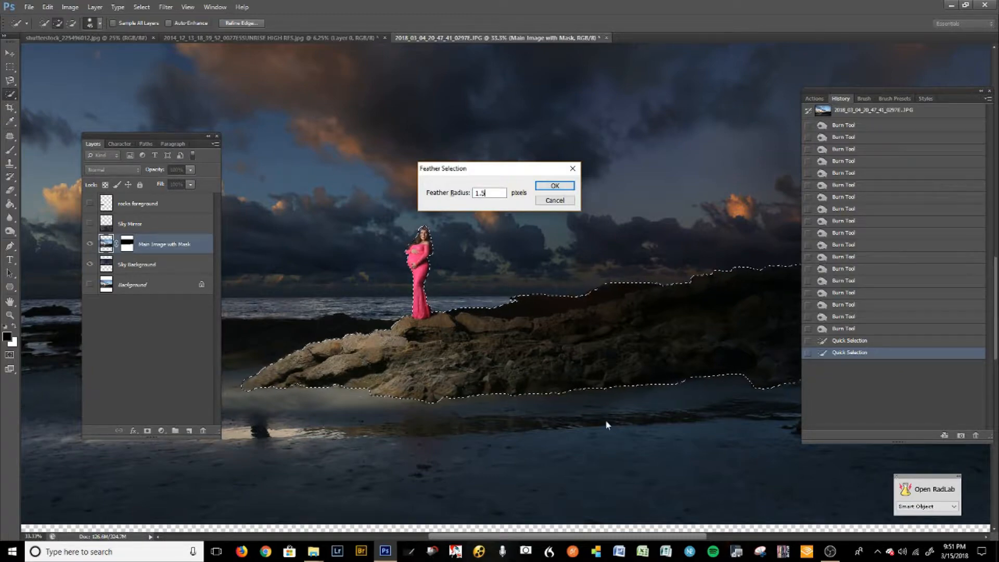
{"action": "key", "text": "Return"}
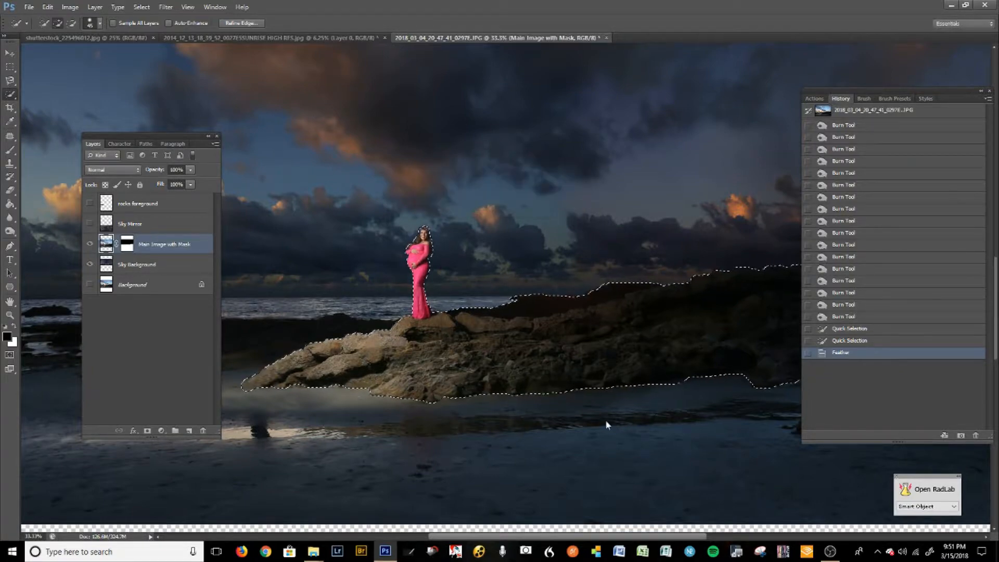
Copy the selected woman and rock to a new layer and rename it "client and rock foreground".
{"action": "key", "text": "ctrl+minus"}
{"action": "key", "text": "ctrl+minus"}
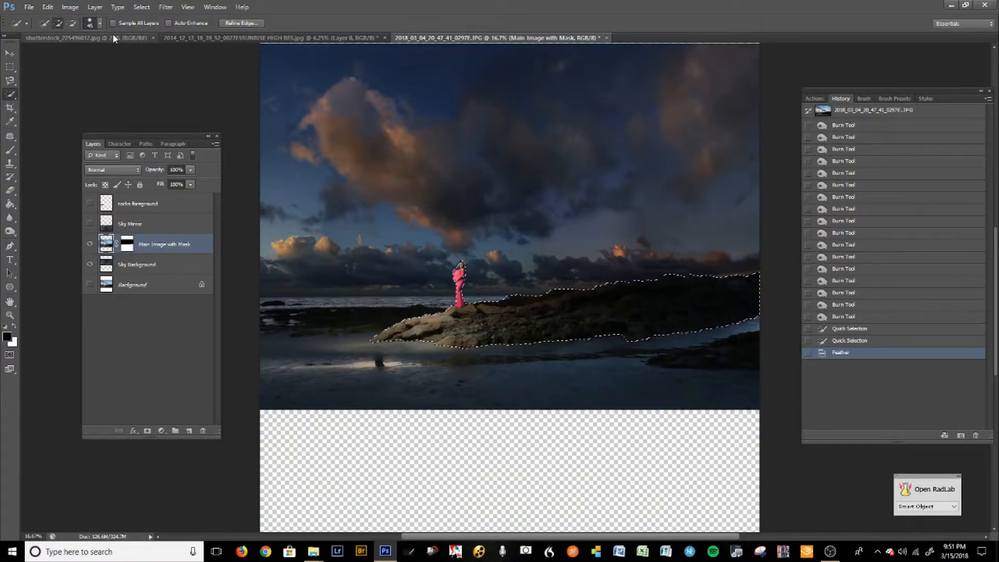
{"action": "key", "text": "ctrl+j"}
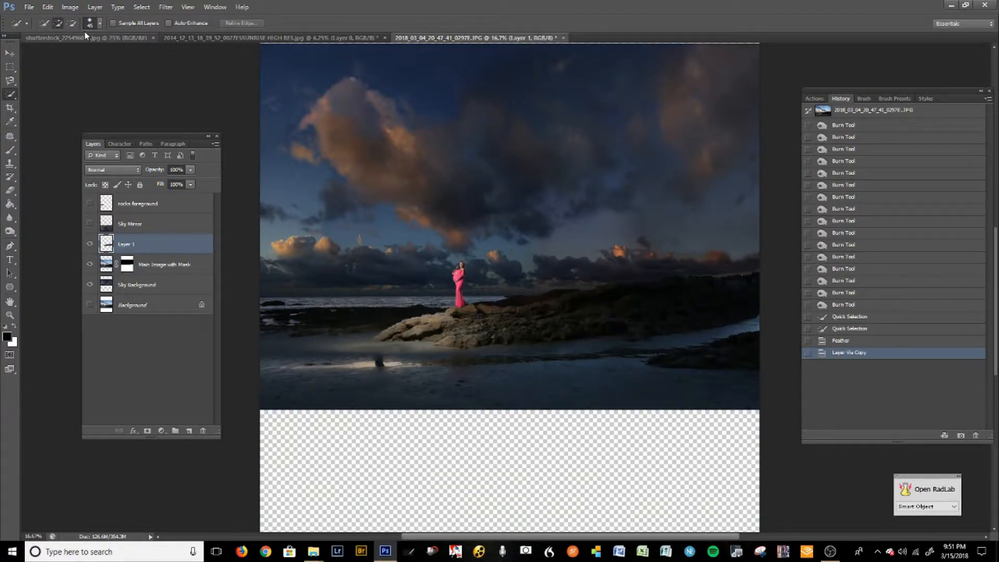
{"action": "double_click", "coordinate": [127, 245]}
{"action": "type", "text": "d"}
{"action": "type", "text": "lient and rock"}
{"action": "type", "text": " foreground"}
{"action": "key", "text": "Return"}
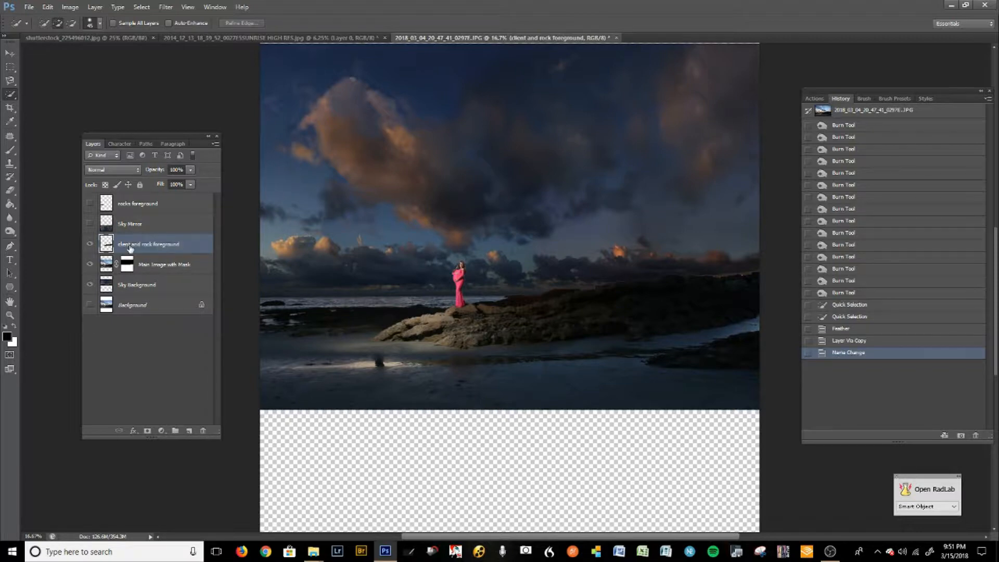
Place the client and rock foreground layer at the top of the stack and show the rocks foreground and Sky Mirror layers.
{"action": "left_click_drag", "start_coordinate": [168, 246], "coordinate": [124, 210]}
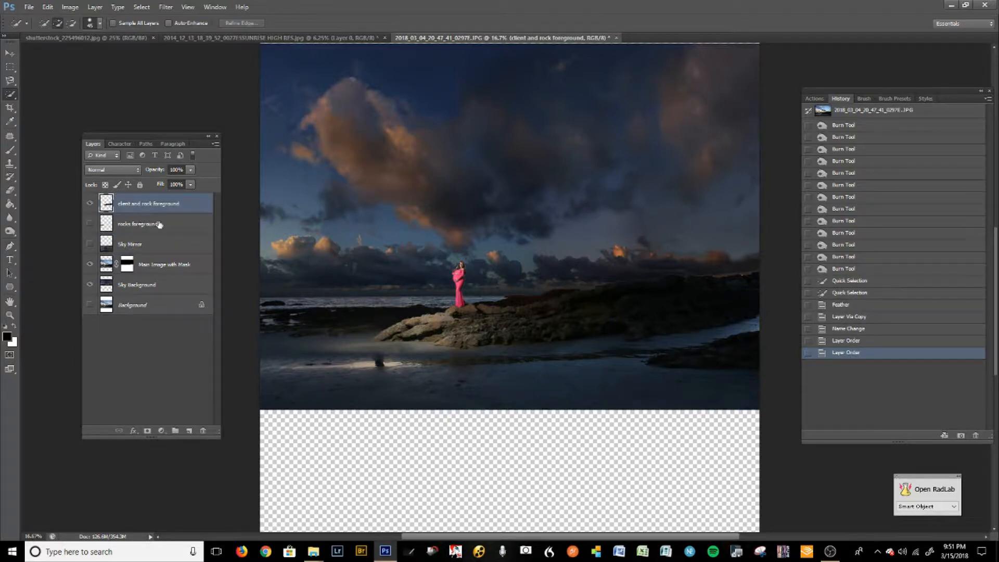
{"action": "left_click", "coordinate": [90, 244]}
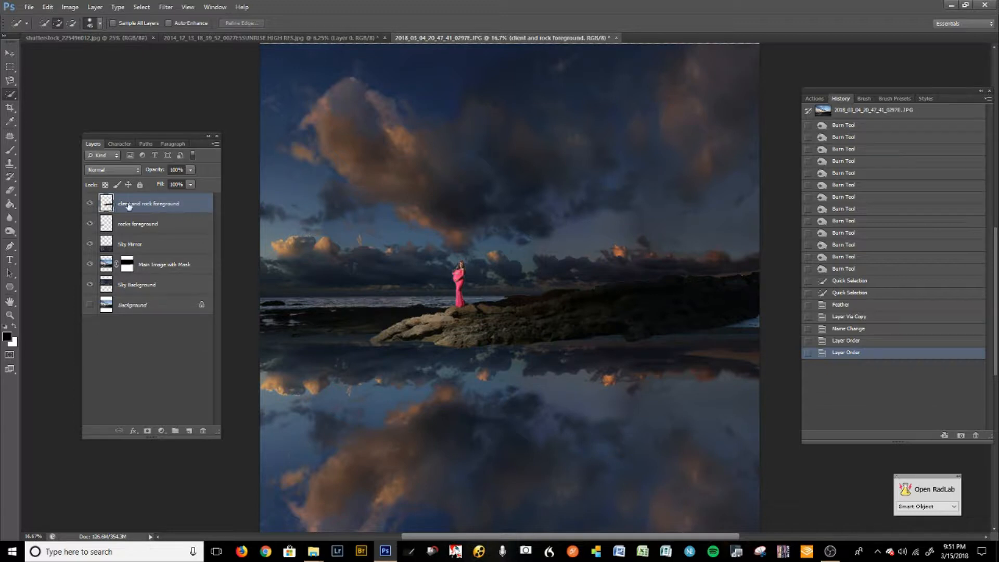
Flip the client and rock foreground layer vertically and move it below the original rock as a reflection.
{"action": "left_click", "coordinate": [47, 7]}
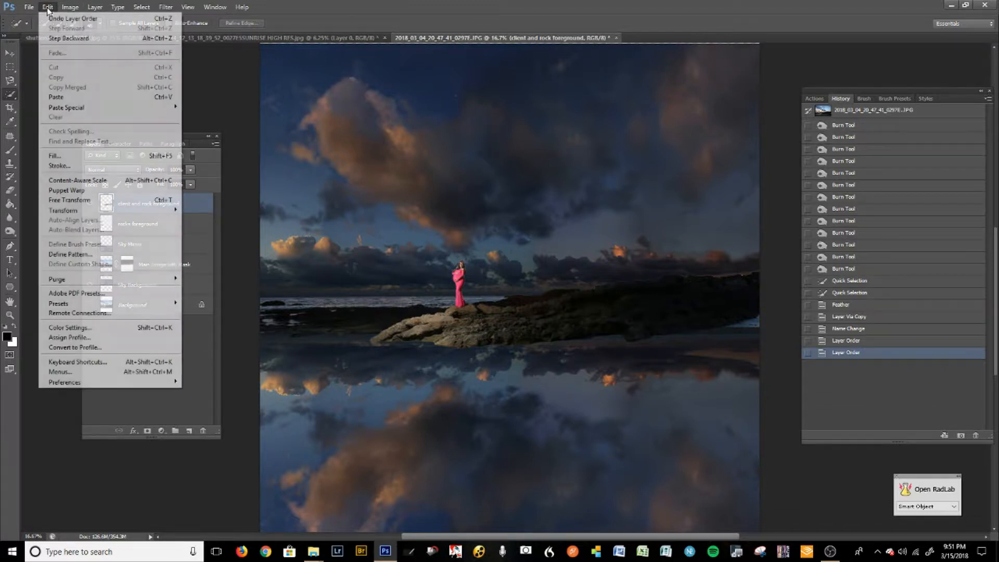
{"action": "mouse_move", "coordinate": [90, 211]}
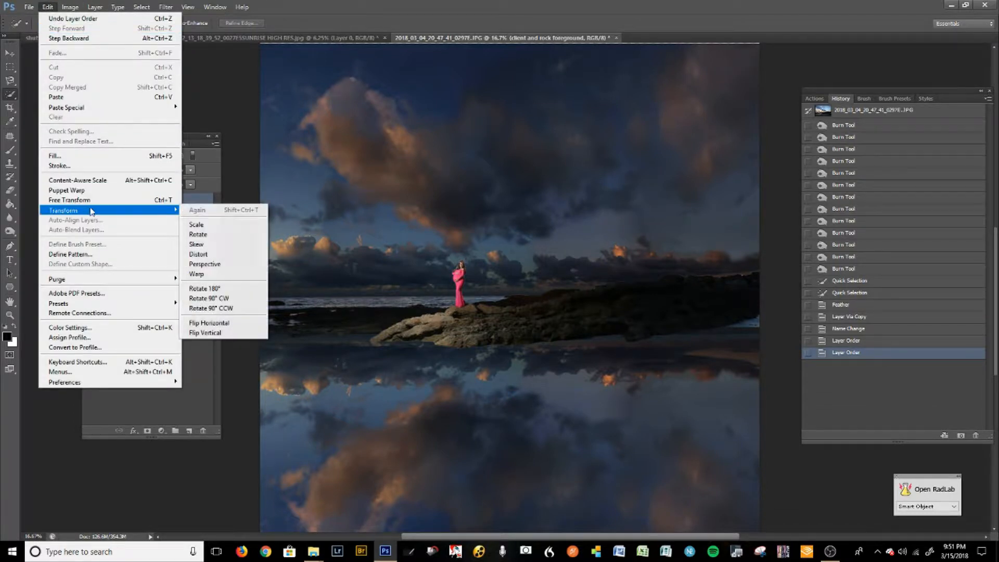
{"action": "left_click", "coordinate": [222, 333]}
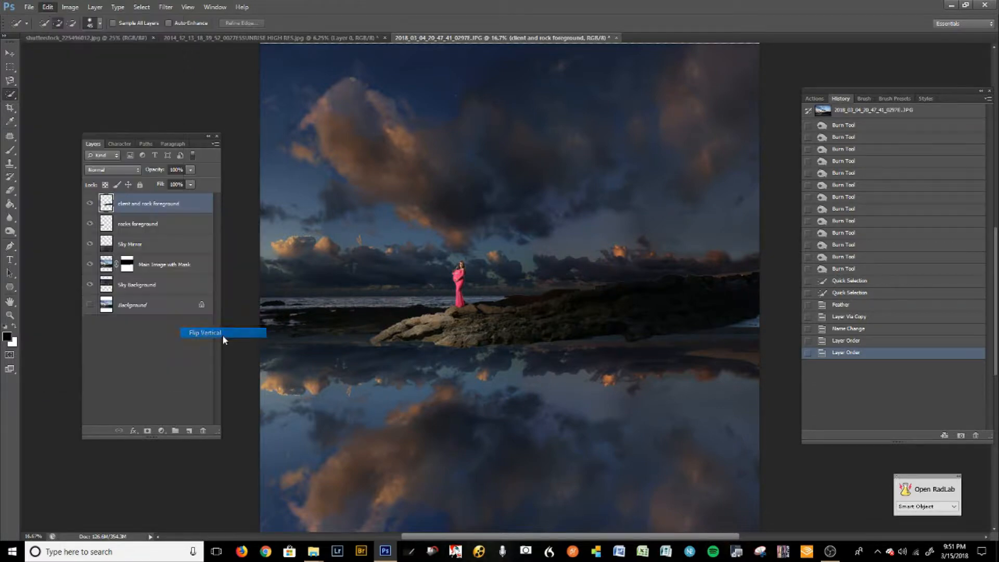
{"action": "left_click", "coordinate": [9, 53]}
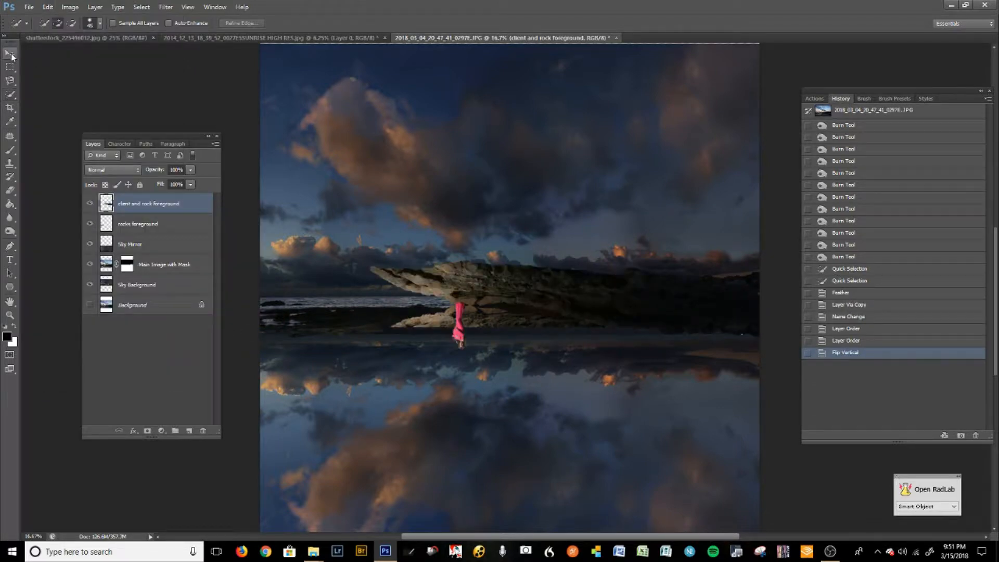
{"action": "left_click_drag", "start_coordinate": [506, 296], "coordinate": [517, 355]}
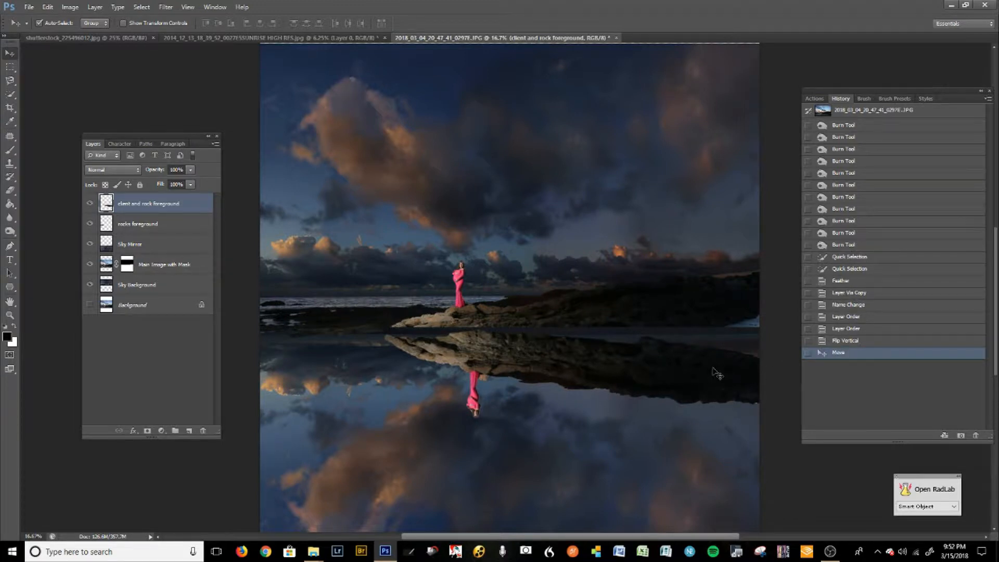
{"action": "left_click_drag", "start_coordinate": [541, 358], "coordinate": [542, 349]}
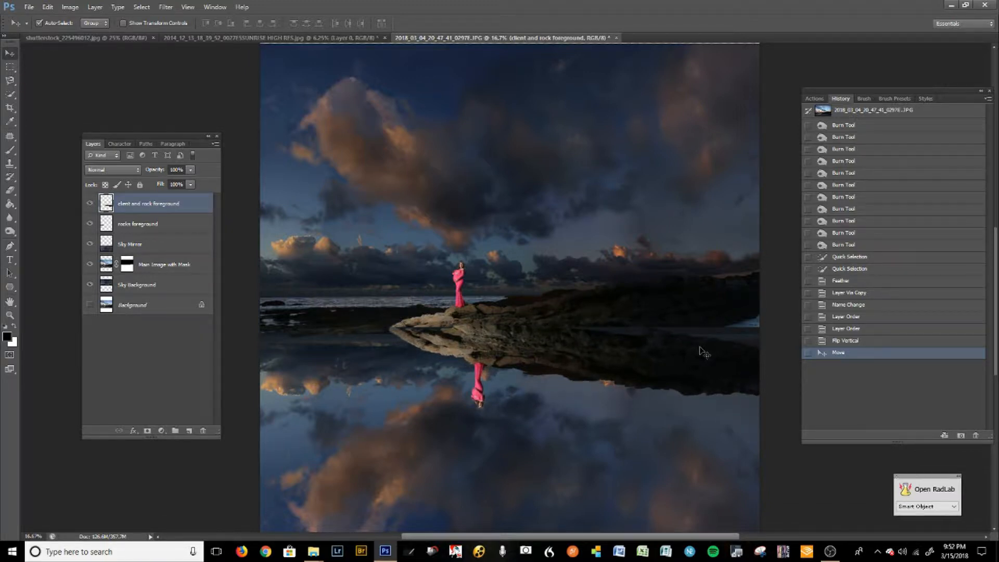
Add a layer mask to the client and rock foreground layer.
{"action": "key", "text": "ctrl+plus"}
{"action": "key", "text": "ctrl+plus"}
{"action": "key", "text": "ctrl+plus"}
{"action": "key", "text": "ctrl+plus"}
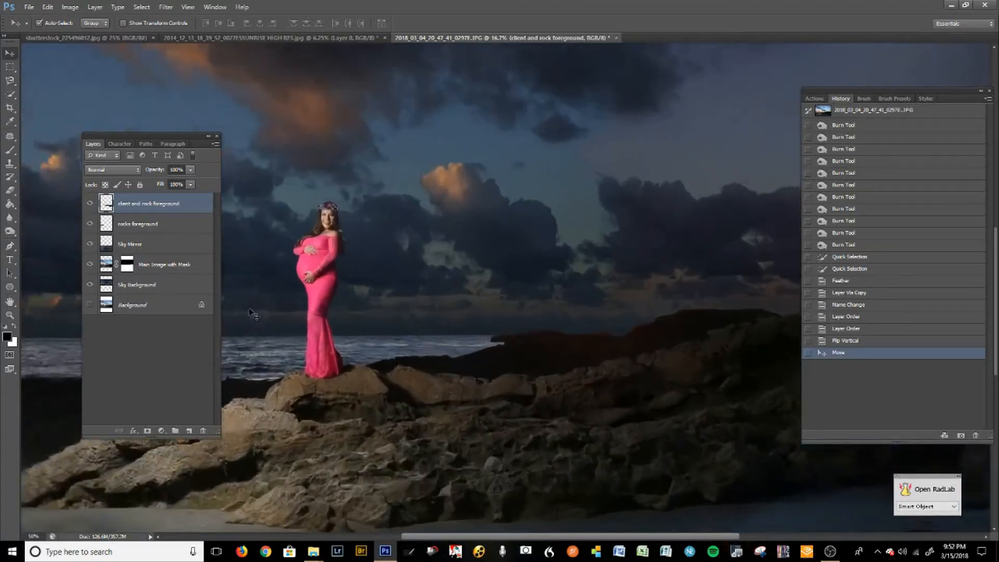
{"action": "left_click_drag", "start_coordinate": [403, 381], "coordinate": [627, 266]}
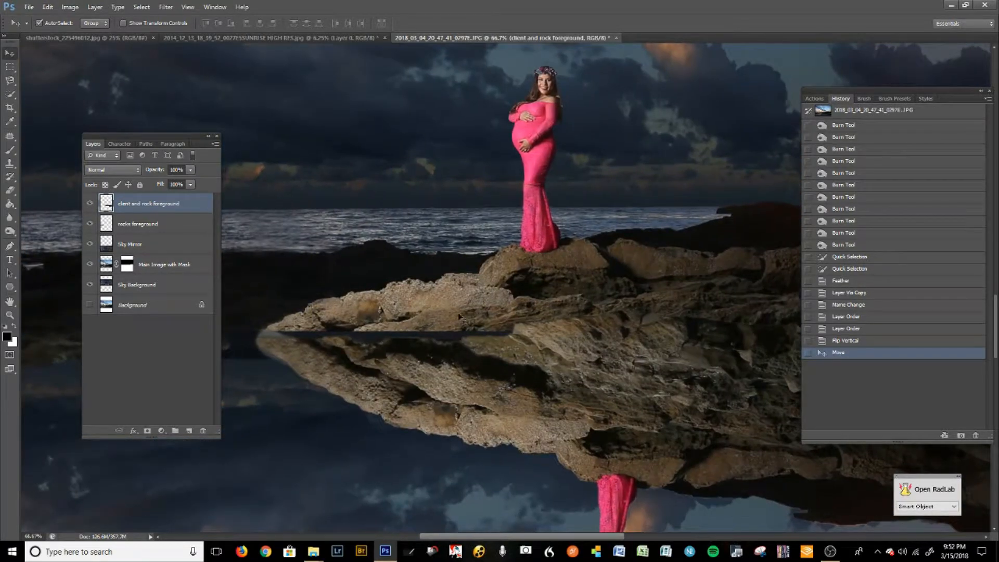
{"action": "left_click", "coordinate": [147, 431]}
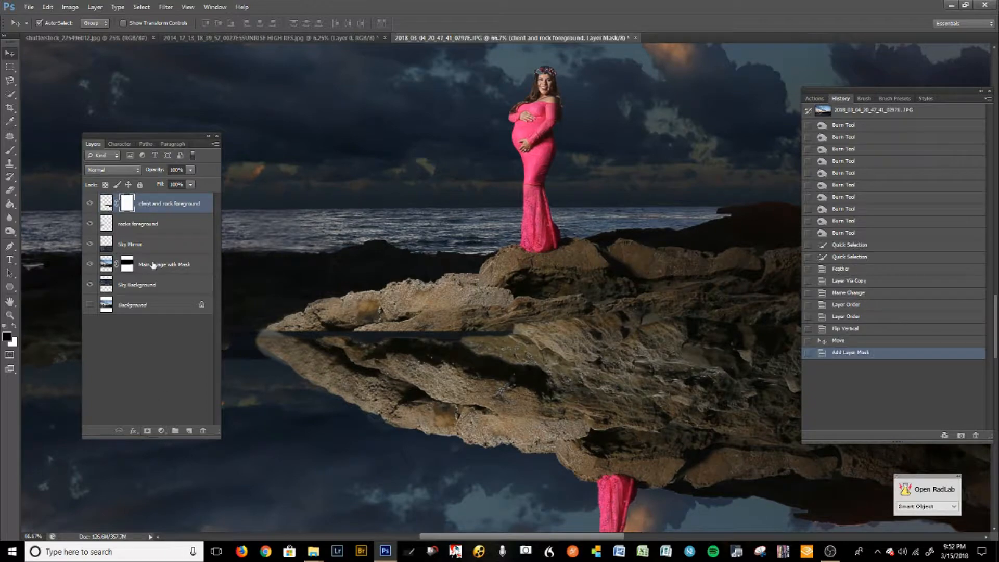
Set the client and rock foreground layer's opacity to 41% and enlarge the Brush tool's tip.
{"action": "left_click", "coordinate": [9, 152]}
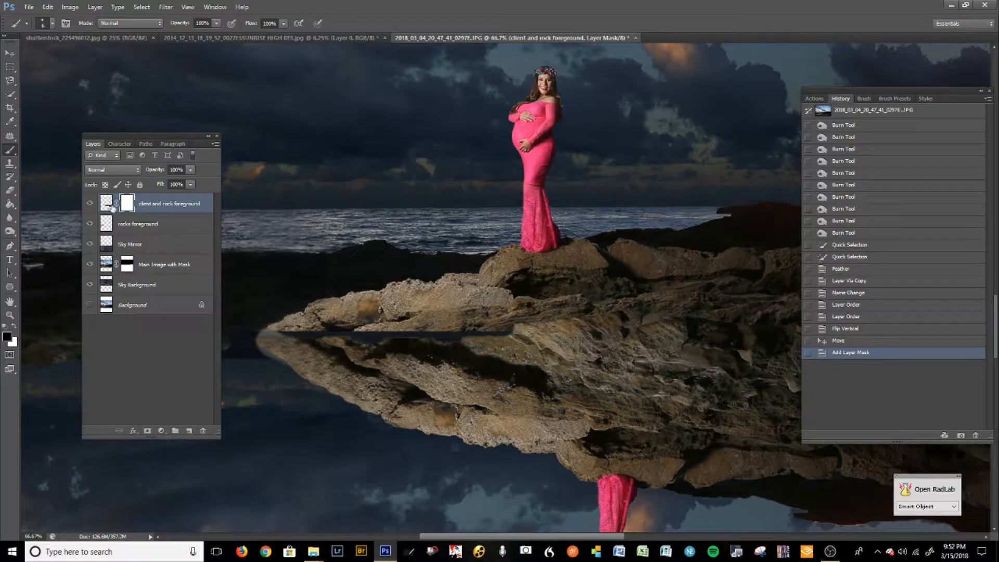
{"action": "left_click", "coordinate": [190, 171]}
{"action": "left_click_drag", "start_coordinate": [158, 184], "coordinate": [160, 183]}
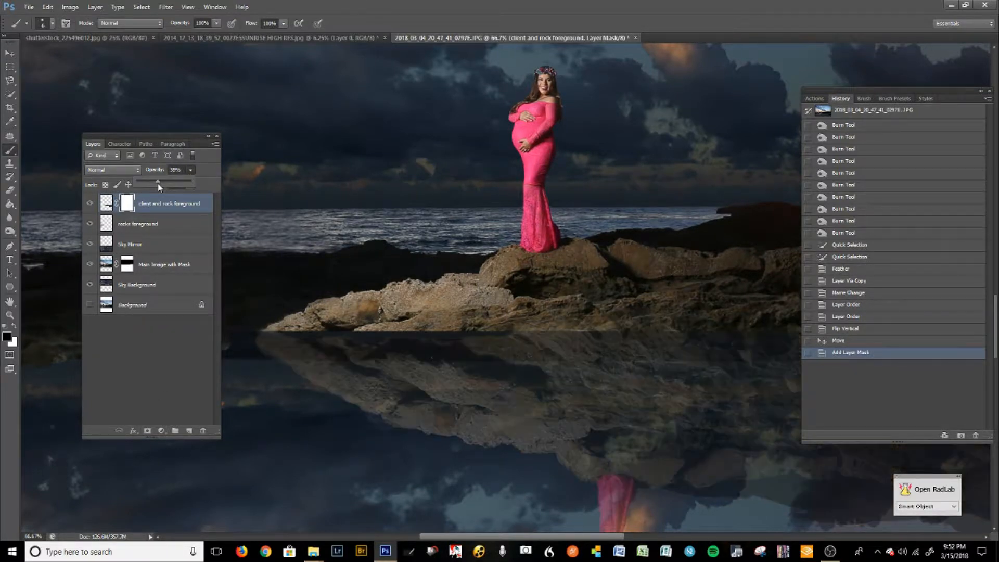
{"action": "left_click", "coordinate": [558, 345]}
{"action": "key", "text": "bracketright"}
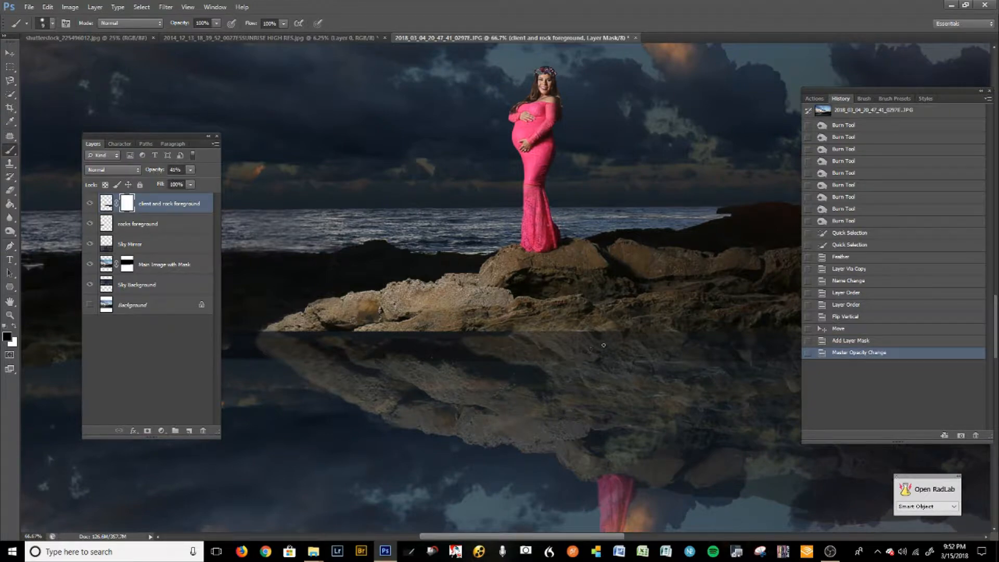
{"action": "key", "text": "bracketright"}
{"action": "key", "text": "bracketright"}
{"action": "key", "text": "bracketright"}
{"action": "key", "text": "bracketright"}
{"action": "key", "text": "bracketright"}
{"action": "key", "text": "bracketright"}
Hide the Sky Mirror layer and set the client and rock foreground layer's opacity to 43%.
{"action": "left_click", "coordinate": [190, 170]}
{"action": "left_click_drag", "start_coordinate": [185, 183], "coordinate": [176, 185]}
{"action": "left_click", "coordinate": [92, 245]}
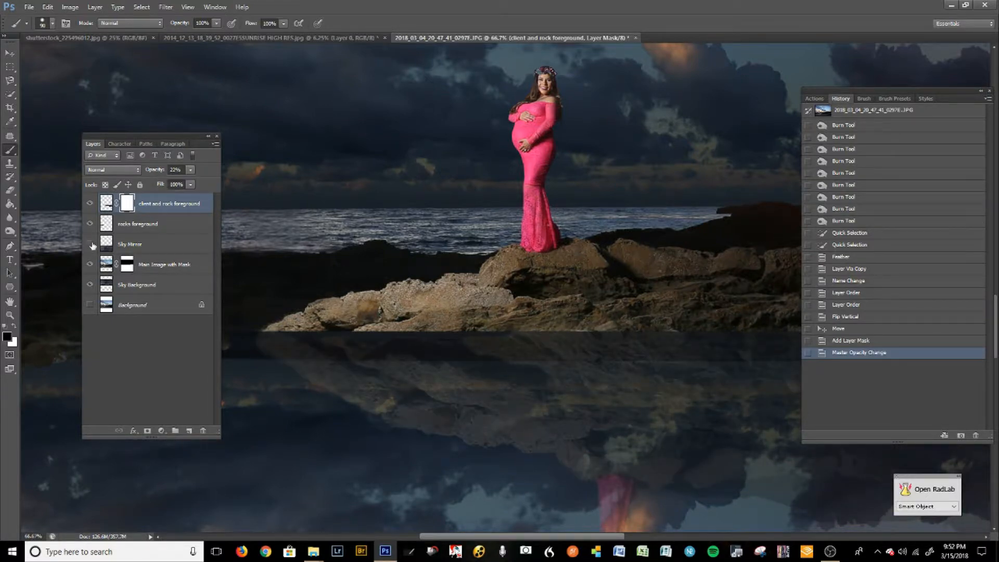
{"action": "left_click", "coordinate": [91, 245]}
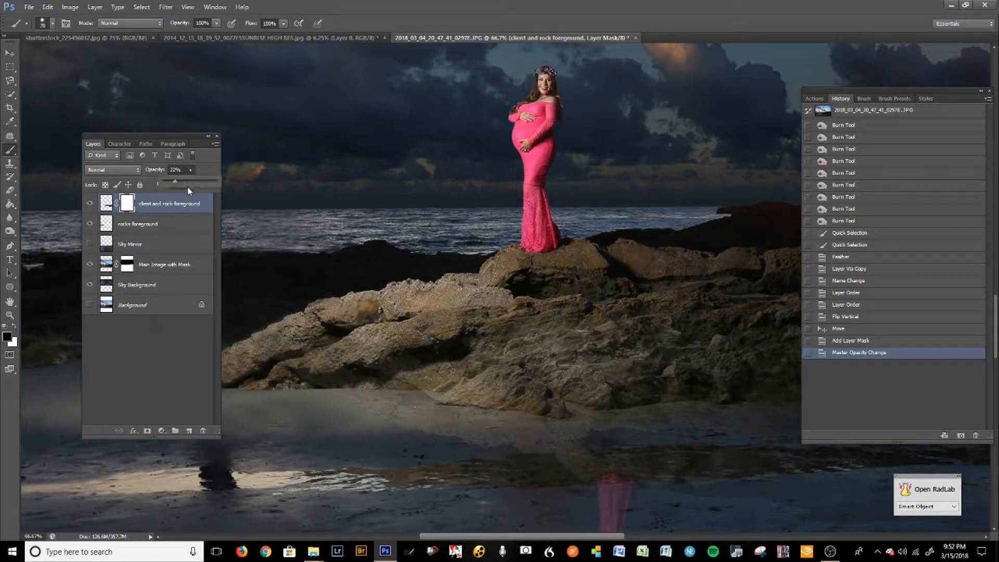
{"action": "left_click_drag", "start_coordinate": [179, 183], "coordinate": [186, 181]}
Move the flipped reflection down and sideways to line it up beneath the rock's waterline and the standing woman.
{"action": "scroll", "coordinate": [261, 209], "scroll_direction": "down", "scroll_amount": 5}
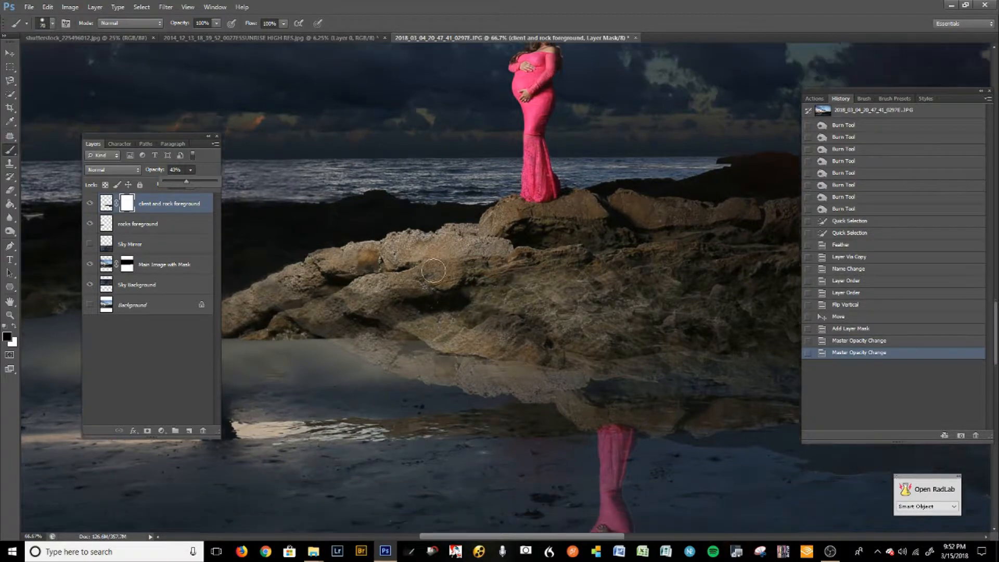
{"action": "left_click", "coordinate": [9, 52]}
{"action": "left_click_drag", "start_coordinate": [575, 329], "coordinate": [492, 359]}
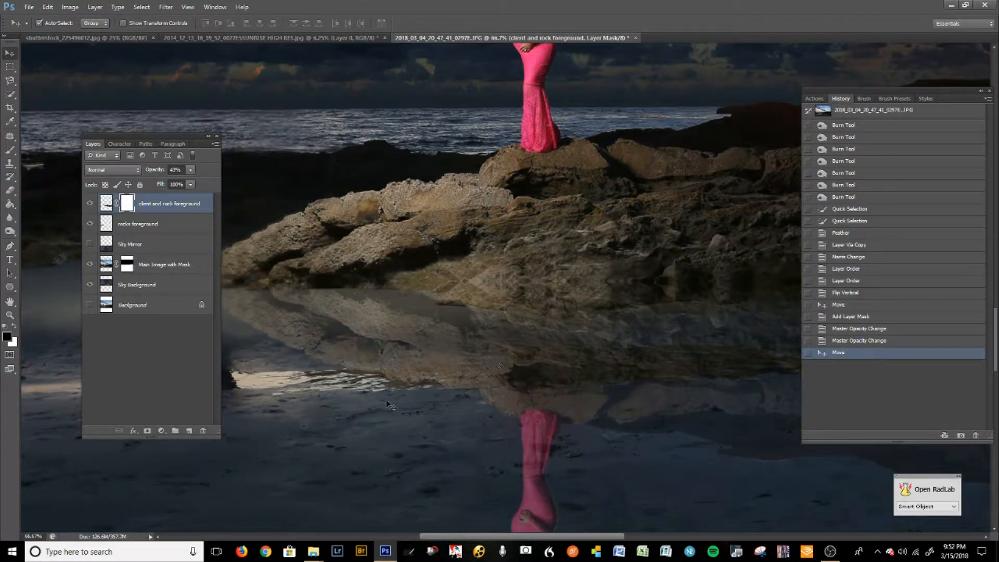
{"action": "left_click_drag", "start_coordinate": [370, 431], "coordinate": [517, 470]}
{"action": "left_click_drag", "start_coordinate": [530, 370], "coordinate": [516, 391]}
{"action": "left_click_drag", "start_coordinate": [495, 429], "coordinate": [295, 421]}
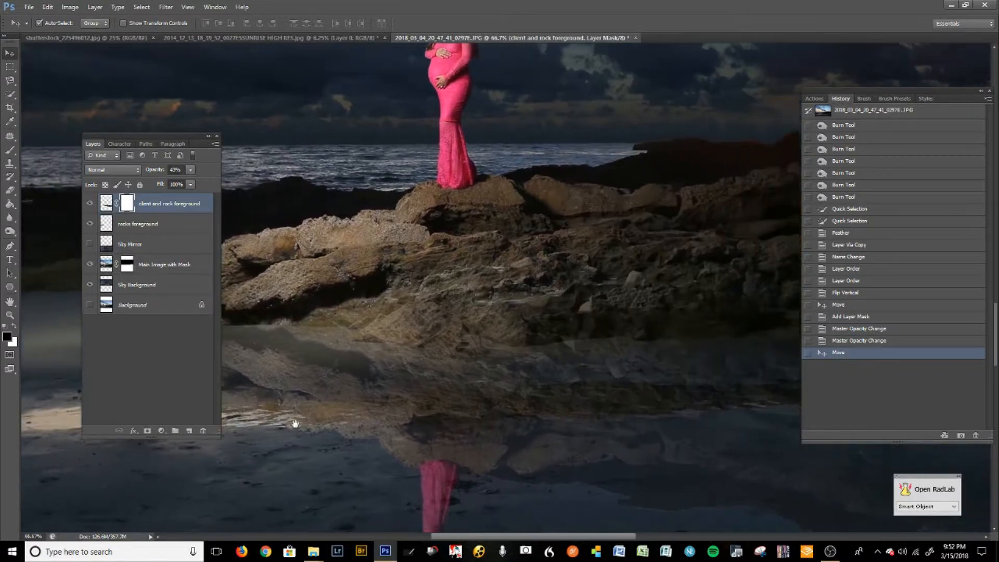
{"action": "left_click_drag", "start_coordinate": [569, 429], "coordinate": [305, 408]}
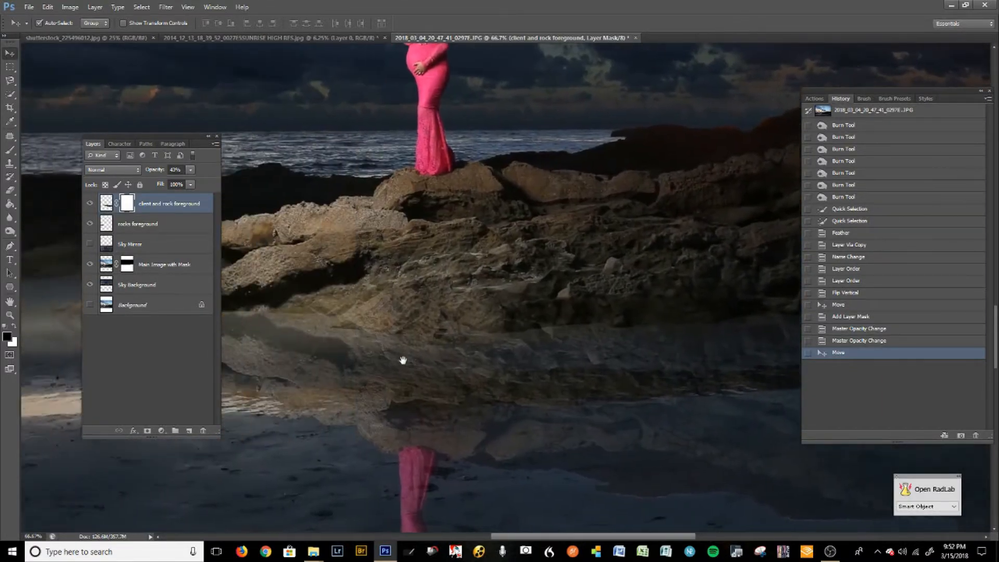
{"action": "left_click_drag", "start_coordinate": [401, 359], "coordinate": [570, 374]}
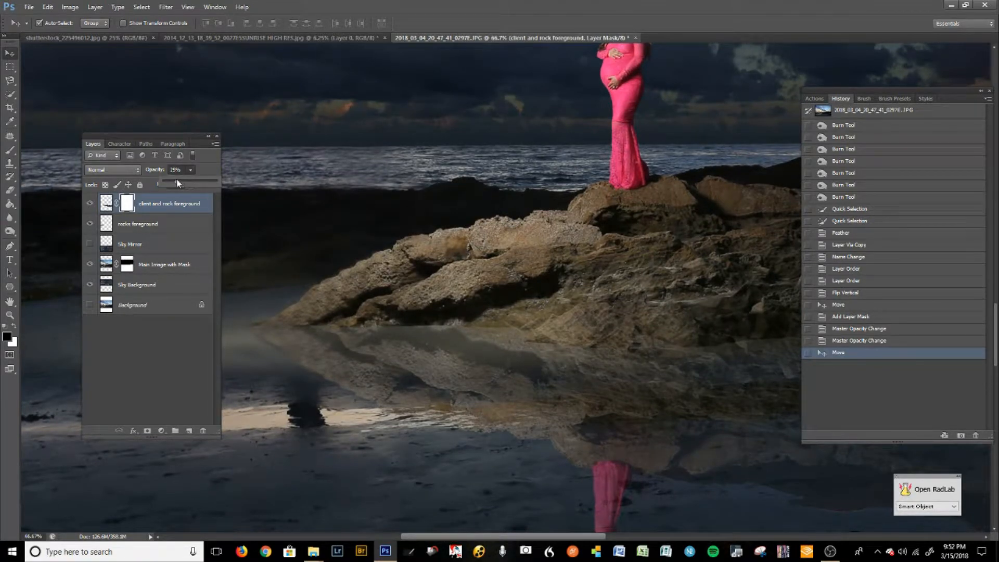
Lower the client and rock foreground layer's opacity to 7% and ready a smaller brush for painting its mask.
{"action": "left_click_drag", "start_coordinate": [176, 179], "coordinate": [170, 182]}
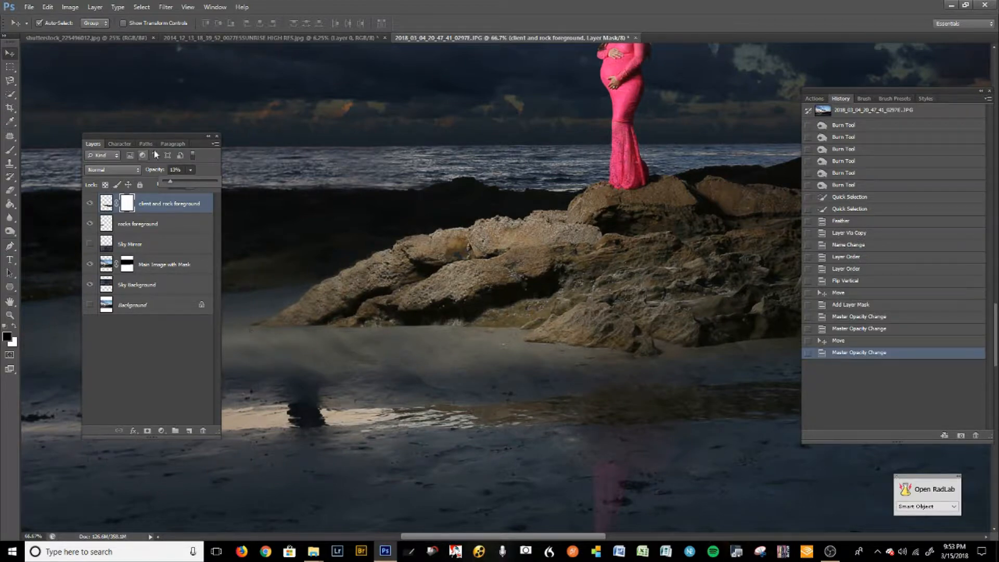
{"action": "left_click", "coordinate": [10, 152]}
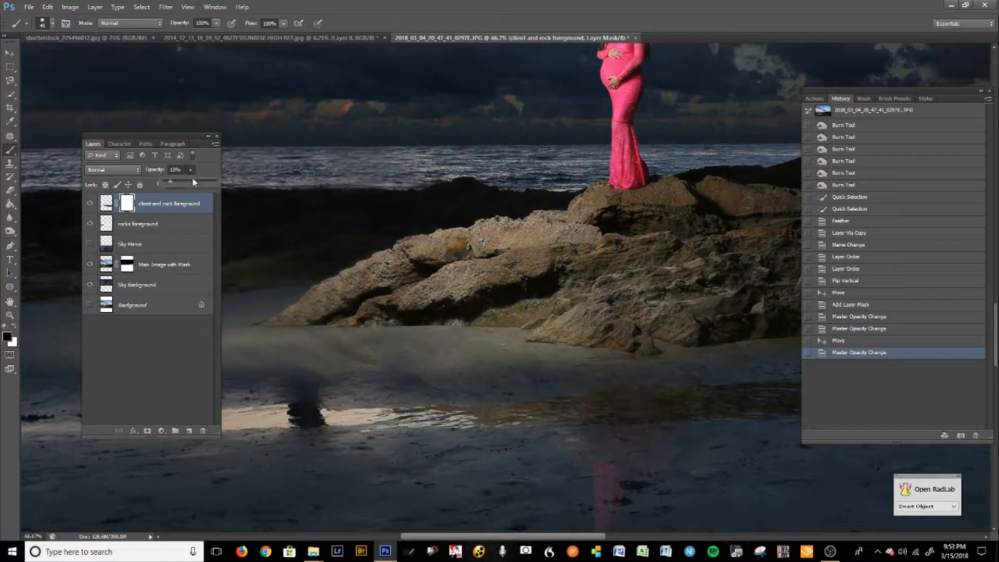
{"action": "left_click_drag", "start_coordinate": [179, 183], "coordinate": [256, 178]}
{"action": "left_click_drag", "start_coordinate": [198, 186], "coordinate": [165, 191]}
{"action": "key", "text": "bracketleft"}
{"action": "key", "text": "bracketleft"}
Paint black on the layer mask to hide the reflection overlapping the lower edge of the rock's tip and ledge.
{"action": "left_click_drag", "start_coordinate": [358, 313], "coordinate": [281, 319]}
{"action": "left_click_drag", "start_coordinate": [351, 314], "coordinate": [279, 319]}
{"action": "left_click_drag", "start_coordinate": [281, 320], "coordinate": [336, 315]}
{"action": "left_click", "coordinate": [336, 316]}
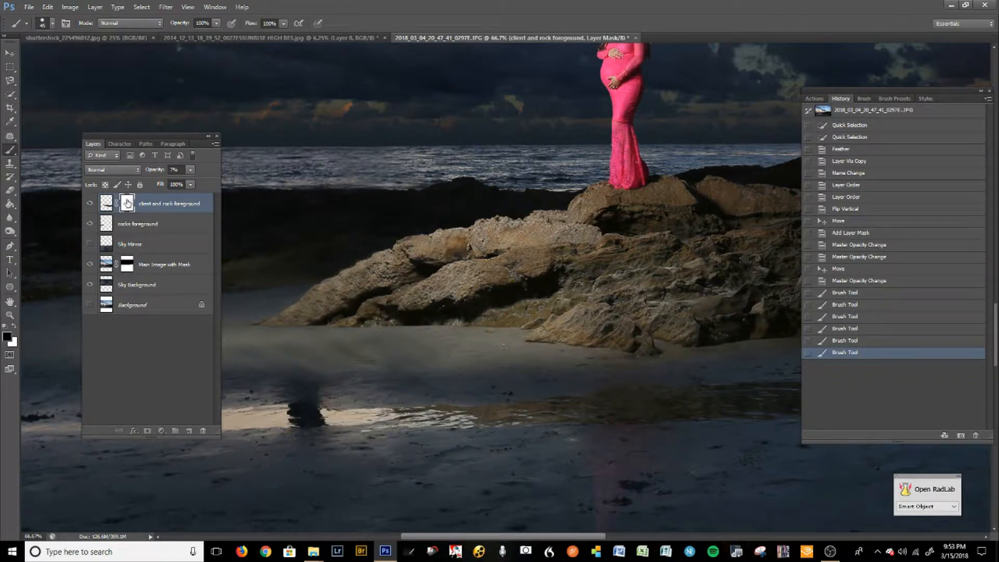
{"action": "left_click", "coordinate": [389, 311]}
{"action": "mouse_move", "coordinate": [385, 312]}
{"action": "left_mouse_down"}
{"action": "mouse_move", "coordinate": [315, 317]}
{"action": "mouse_move", "coordinate": [444, 308]}
{"action": "mouse_move", "coordinate": [483, 316]}
{"action": "left_mouse_up"}
{"action": "left_click", "coordinate": [535, 313]}
{"action": "left_click", "coordinate": [515, 314]}
{"action": "left_click", "coordinate": [586, 316]}
{"action": "left_click", "coordinate": [575, 313]}
{"action": "left_click", "coordinate": [567, 309]}
{"action": "left_click", "coordinate": [558, 305]}
Shrink the brush to 20 and mask out the reflection around the boulder's upper edge beside the ledge.
{"action": "key", "text": "["}
{"action": "key", "text": "["}
{"action": "key", "text": "["}
{"action": "left_click", "coordinate": [558, 327]}
{"action": "left_click", "coordinate": [568, 320]}
{"action": "left_click", "coordinate": [578, 319]}
{"action": "left_click", "coordinate": [561, 317]}
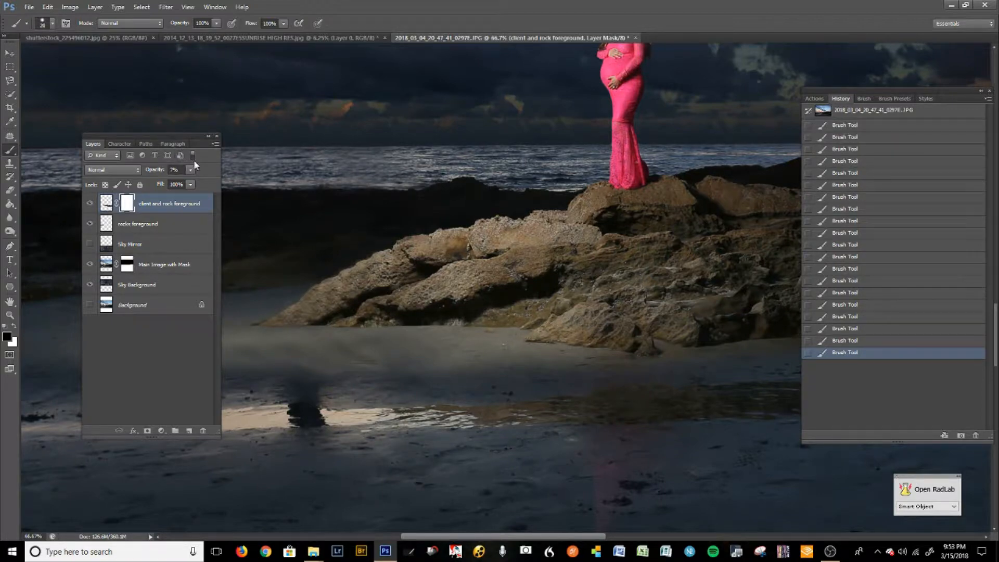
Set the client and rock foreground layer's opacity to 25% and mask out the remaining reflection over the rock's base.
{"action": "left_click_drag", "start_coordinate": [177, 180], "coordinate": [176, 180]}
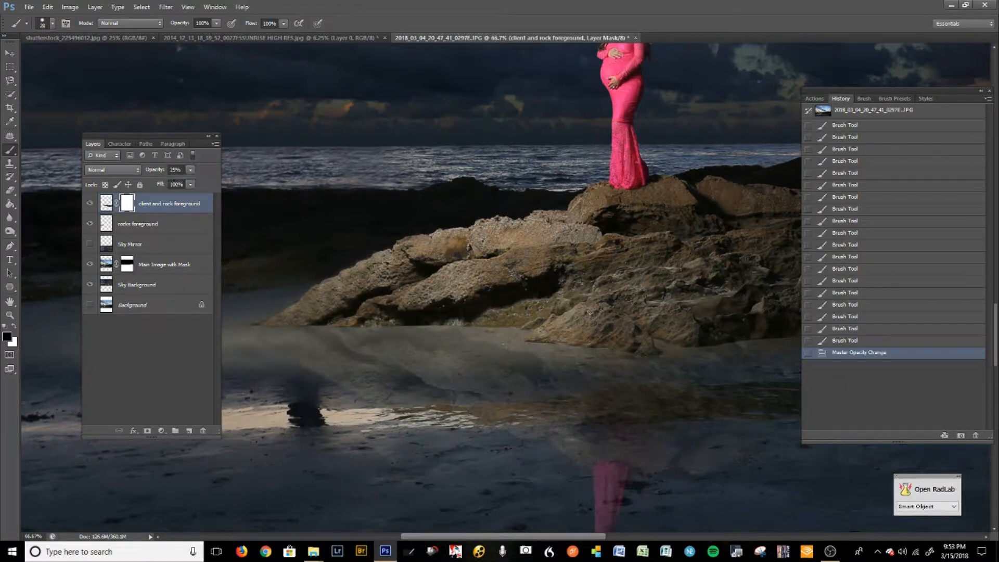
{"action": "left_click", "coordinate": [498, 324]}
{"action": "left_click", "coordinate": [339, 319]}
{"action": "left_click", "coordinate": [614, 315]}
{"action": "left_click", "coordinate": [542, 336]}
{"action": "left_click", "coordinate": [562, 339]}
{"action": "left_click", "coordinate": [674, 344]}
{"action": "left_click", "coordinate": [722, 342]}
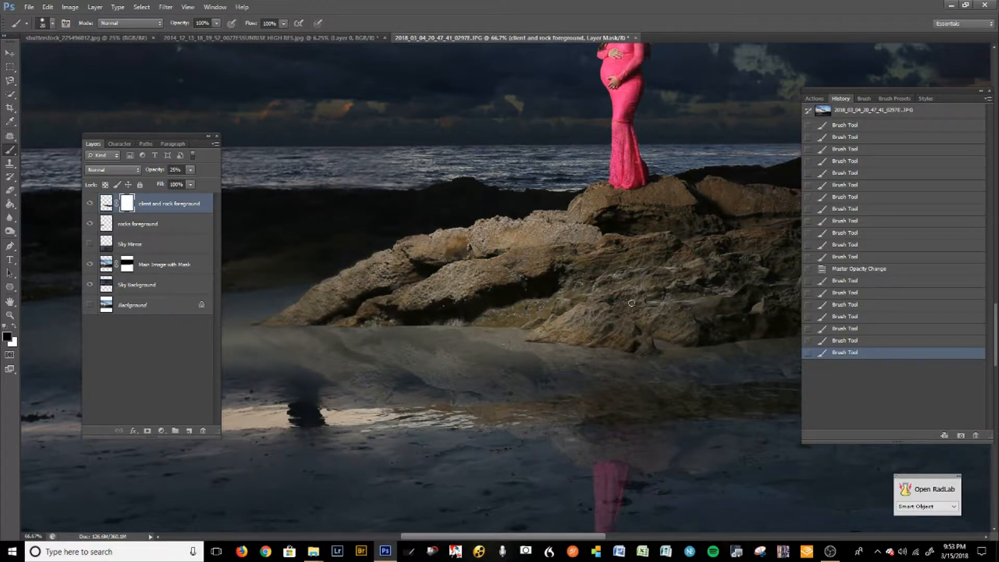
{"action": "left_click", "coordinate": [612, 342]}
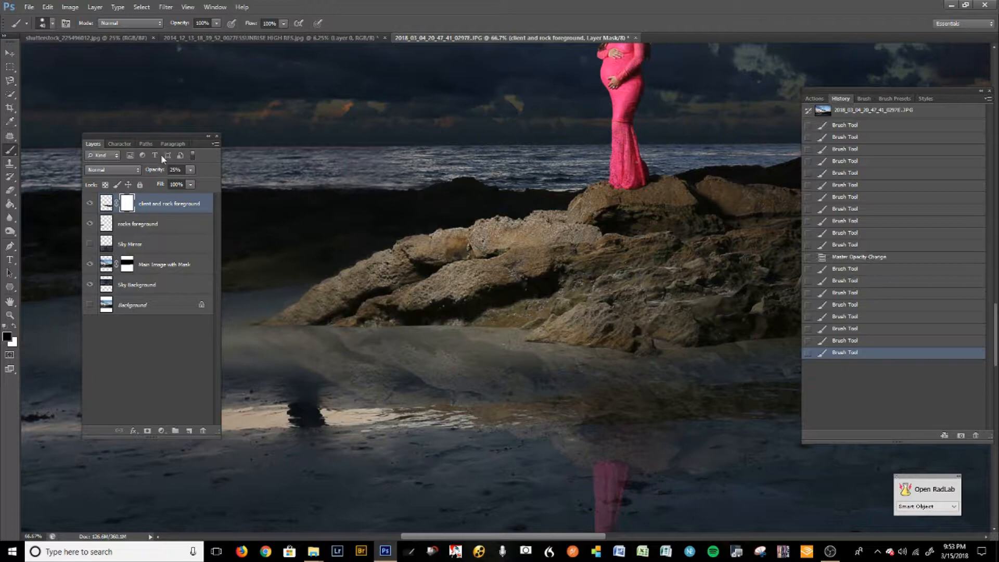
Raise the client and rock foreground layer's opacity to 98% and mask out the reflection covering the lower face of the rock.
{"action": "left_click_drag", "start_coordinate": [187, 182], "coordinate": [260, 186]}
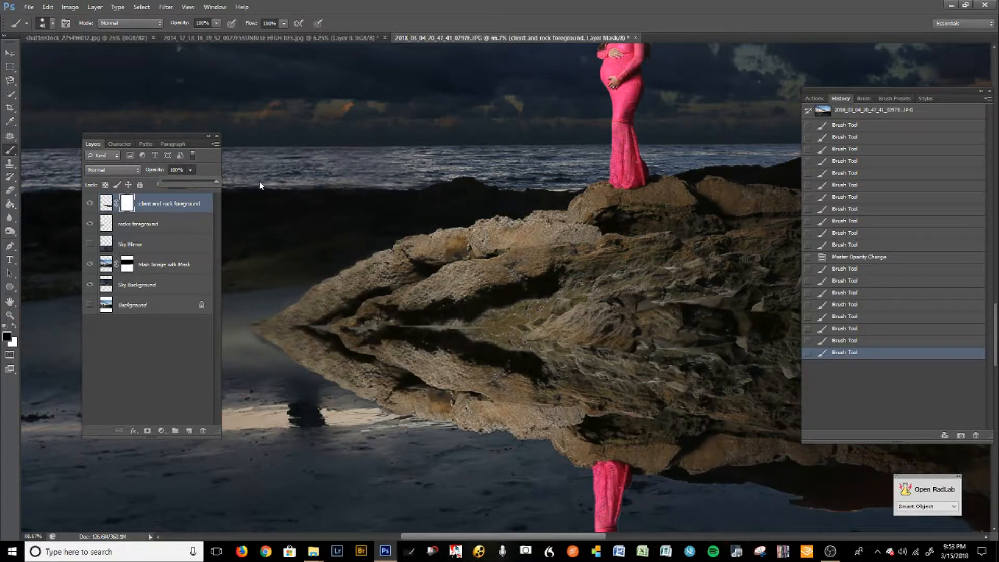
{"action": "left_click_drag", "start_coordinate": [179, 189], "coordinate": [216, 185]}
{"action": "mouse_move", "coordinate": [557, 310]}
{"action": "left_mouse_down"}
{"action": "mouse_move", "coordinate": [445, 311]}
{"action": "mouse_move", "coordinate": [640, 335]}
{"action": "left_mouse_up"}
{"action": "mouse_move", "coordinate": [724, 343]}
{"action": "left_mouse_down"}
{"action": "mouse_move", "coordinate": [678, 337]}
{"action": "mouse_move", "coordinate": [692, 333]}
{"action": "mouse_move", "coordinate": [594, 295]}
{"action": "left_mouse_up"}
{"action": "mouse_move", "coordinate": [665, 330]}
{"action": "left_mouse_down"}
{"action": "mouse_move", "coordinate": [615, 335]}
{"action": "mouse_move", "coordinate": [648, 319]}
{"action": "mouse_move", "coordinate": [751, 299]}
{"action": "left_mouse_up"}
{"action": "left_click_drag", "start_coordinate": [635, 346], "coordinate": [285, 339]}
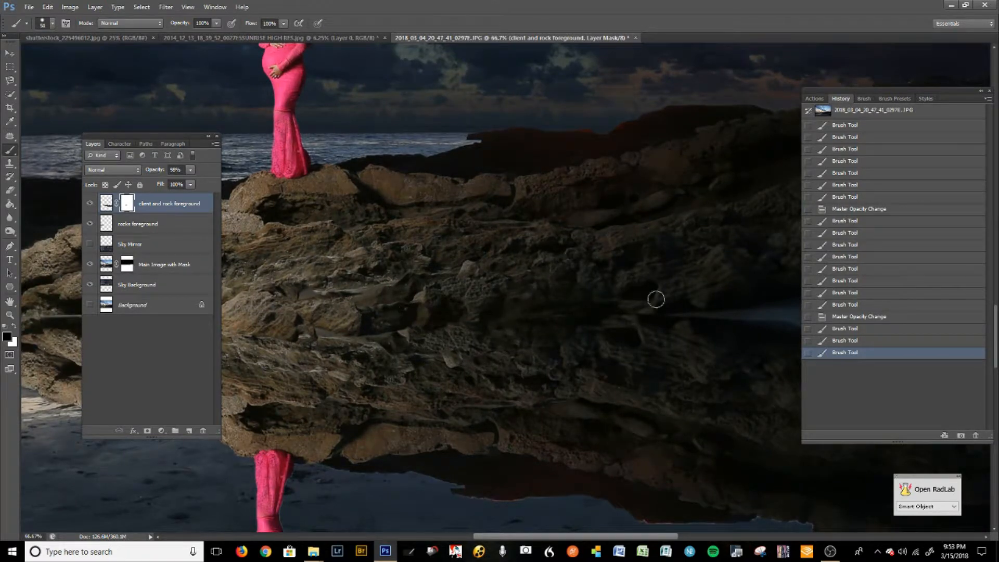
{"action": "left_click", "coordinate": [390, 324]}
Set the client and rock foreground layer's opacity to 50% and mask out the reflection overlapping the rock's base below the woman.
{"action": "left_click", "coordinate": [190, 169]}
{"action": "left_click_drag", "start_coordinate": [175, 183], "coordinate": [165, 179]}
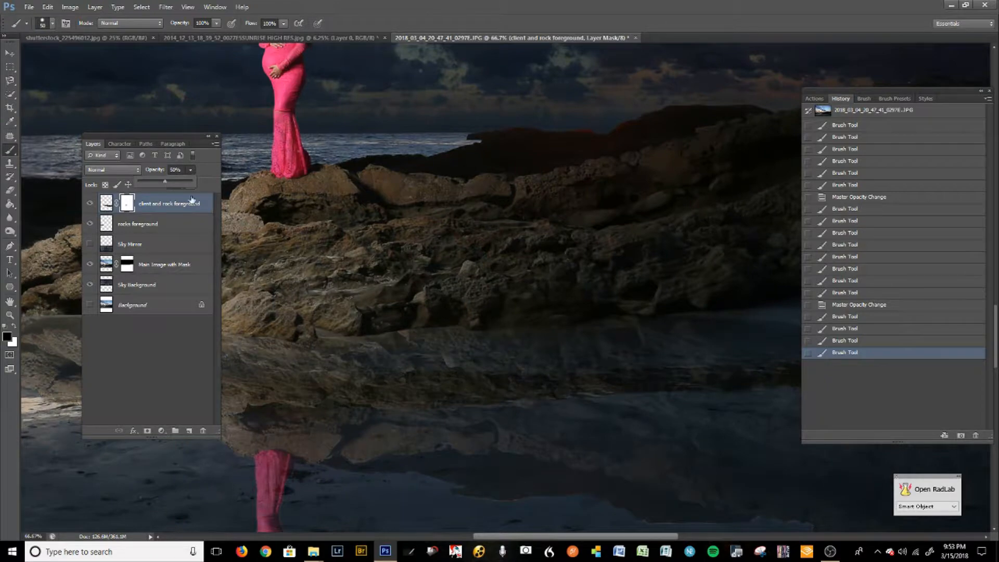
{"action": "left_click", "coordinate": [324, 309]}
{"action": "left_click", "coordinate": [417, 312]}
{"action": "left_click", "coordinate": [445, 312]}
{"action": "left_click", "coordinate": [471, 312]}
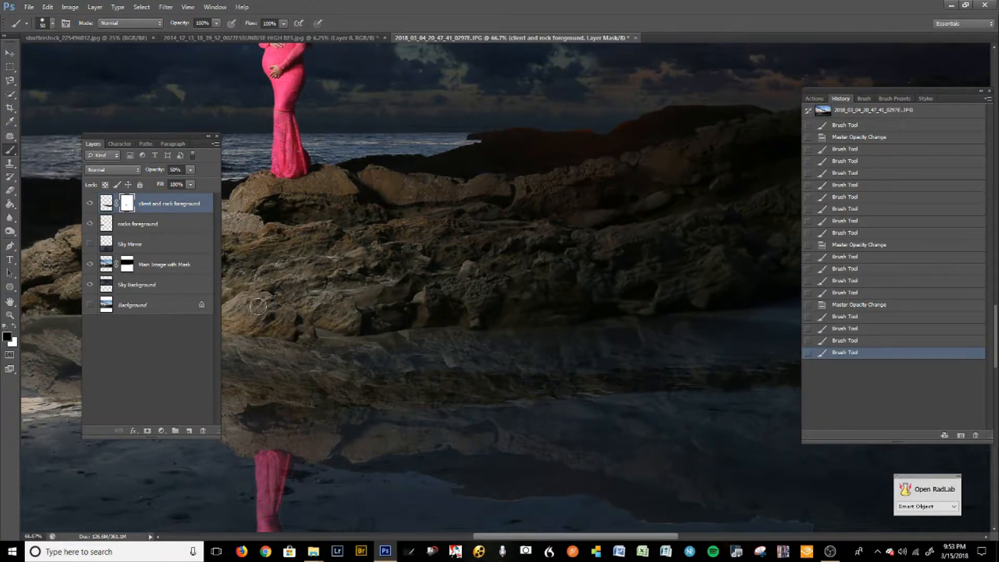
Continue masking the leftover reflection along the whole rock base, from the pointed tip to the dark far end.
{"action": "mouse_move", "coordinate": [592, 293]}
{"action": "left_mouse_down"}
{"action": "mouse_move", "coordinate": [249, 298]}
{"action": "mouse_move", "coordinate": [499, 220]}
{"action": "left_mouse_up"}
{"action": "left_click_drag", "start_coordinate": [419, 294], "coordinate": [757, 285]}
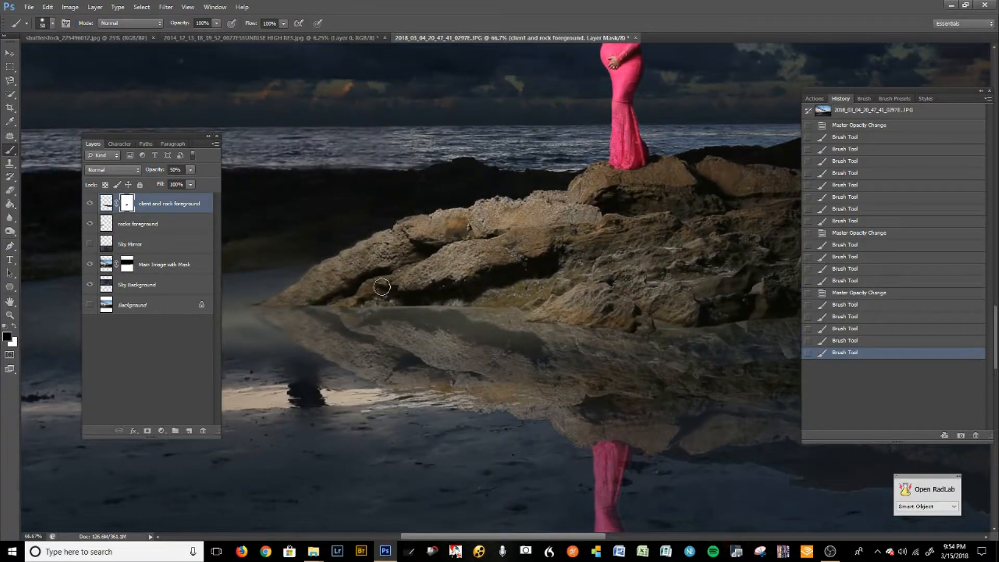
{"action": "left_click_drag", "start_coordinate": [630, 282], "coordinate": [619, 284]}
{"action": "left_click_drag", "start_coordinate": [589, 286], "coordinate": [254, 303]}
{"action": "mouse_move", "coordinate": [519, 276]}
{"action": "left_mouse_down"}
{"action": "mouse_move", "coordinate": [395, 277]}
{"action": "mouse_move", "coordinate": [411, 307]}
{"action": "left_mouse_up"}
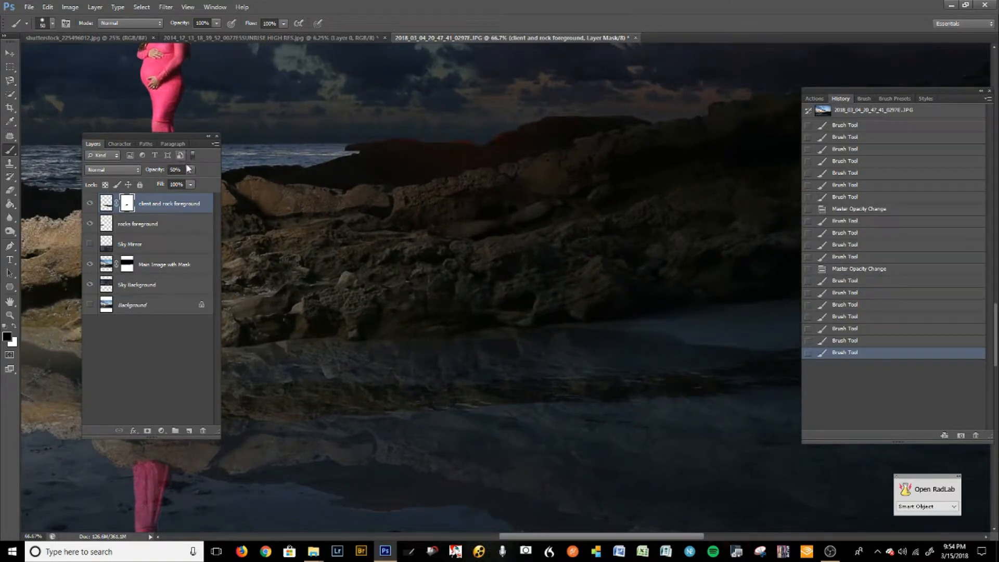
Return the client and rock foreground layer's opacity to 100% and show the Sky Mirror layer.
{"action": "left_click_drag", "start_coordinate": [188, 179], "coordinate": [305, 179]}
{"action": "scroll", "coordinate": [546, 345], "scroll_direction": "down", "scroll_amount": 3}
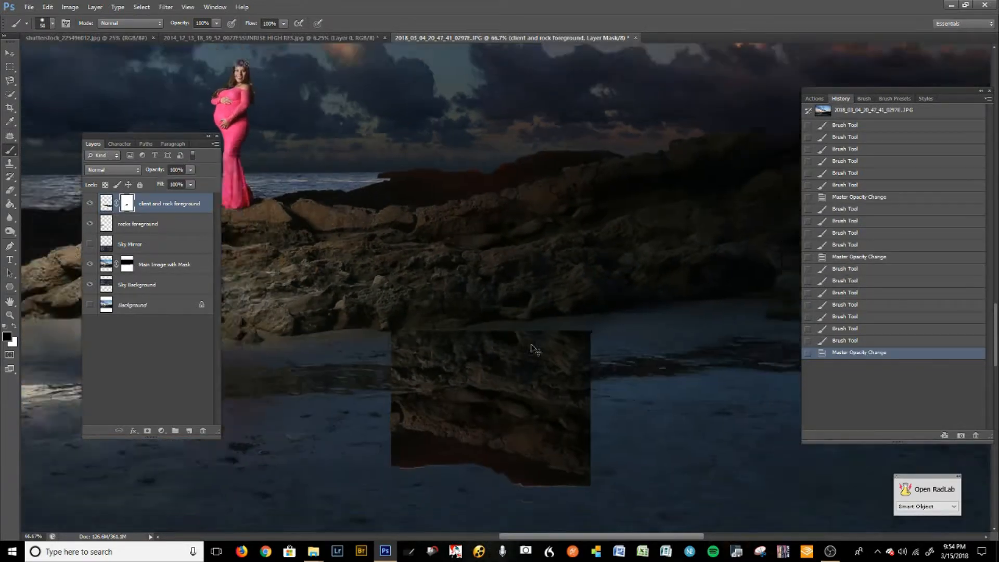
{"action": "scroll", "coordinate": [547, 348], "scroll_direction": "down", "scroll_amount": 1}
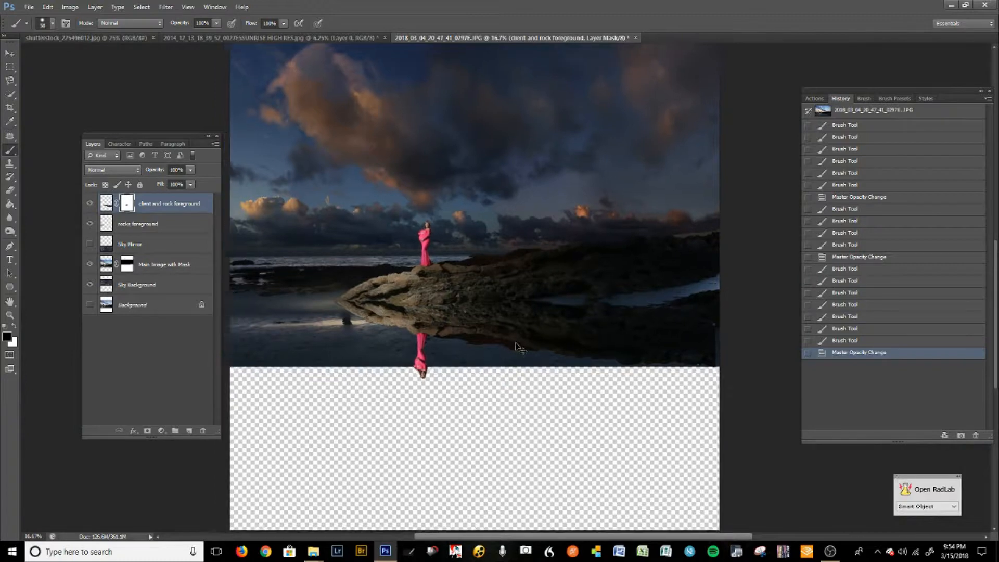
{"action": "scroll", "coordinate": [513, 343], "scroll_direction": "down", "scroll_amount": 1}
{"action": "left_click", "coordinate": [89, 244]}
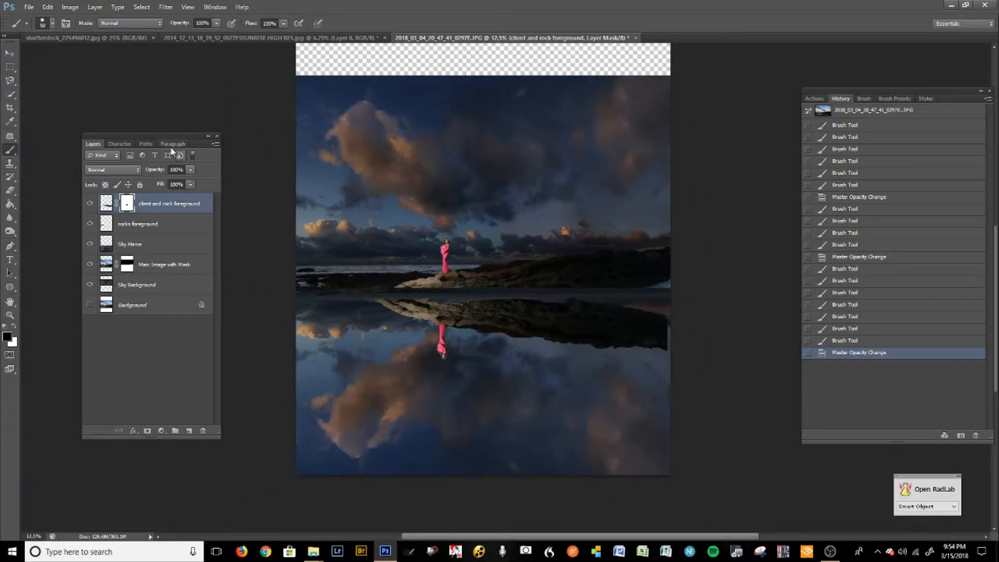
Lower the client and rock foreground layer's opacity to 56% so the reflection blends into the mirrored sky.
{"action": "left_click", "coordinate": [106, 203]}
{"action": "left_click", "coordinate": [190, 184]}
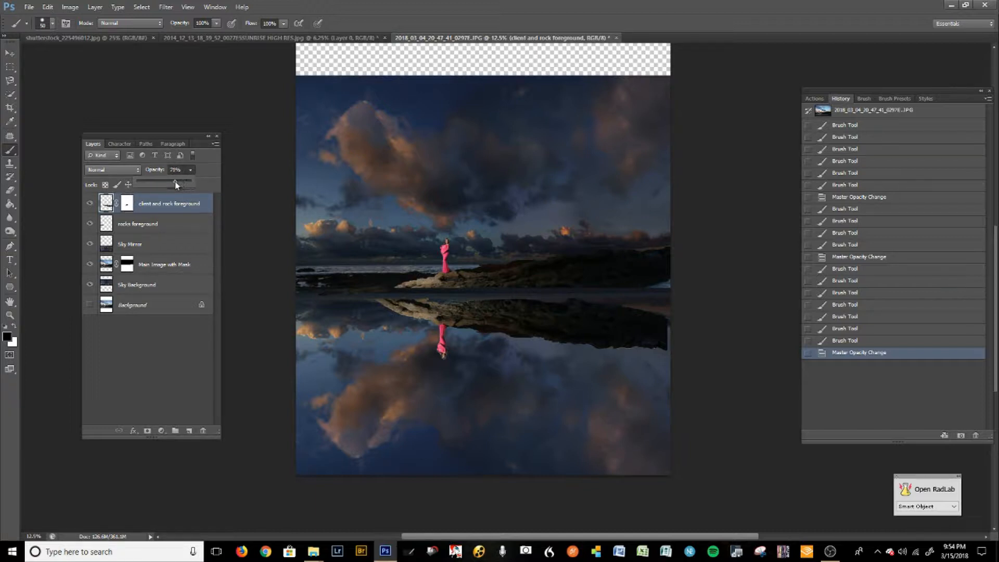
{"action": "left_click_drag", "start_coordinate": [175, 181], "coordinate": [168, 182]}
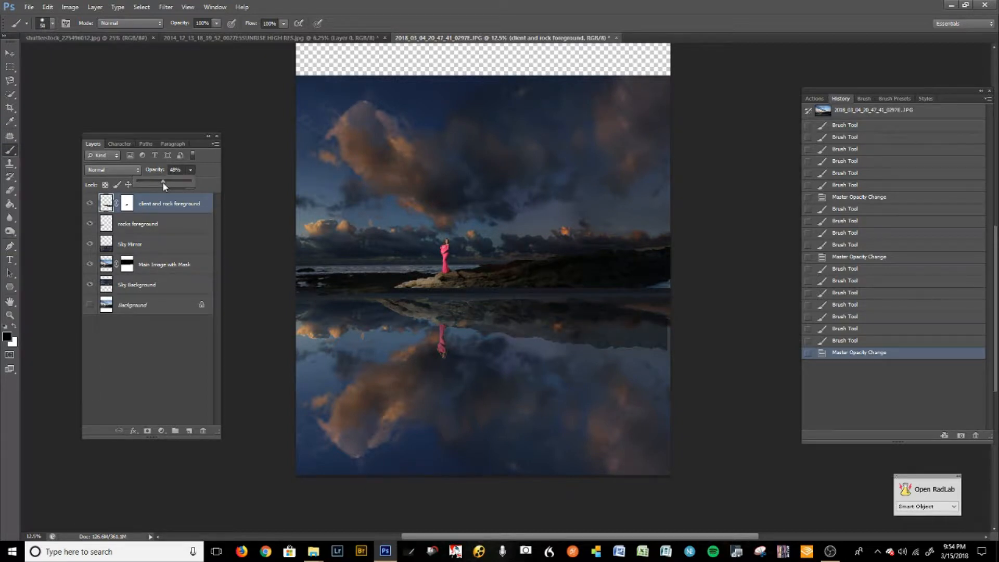
{"action": "left_click_drag", "start_coordinate": [163, 185], "coordinate": [161, 185]}
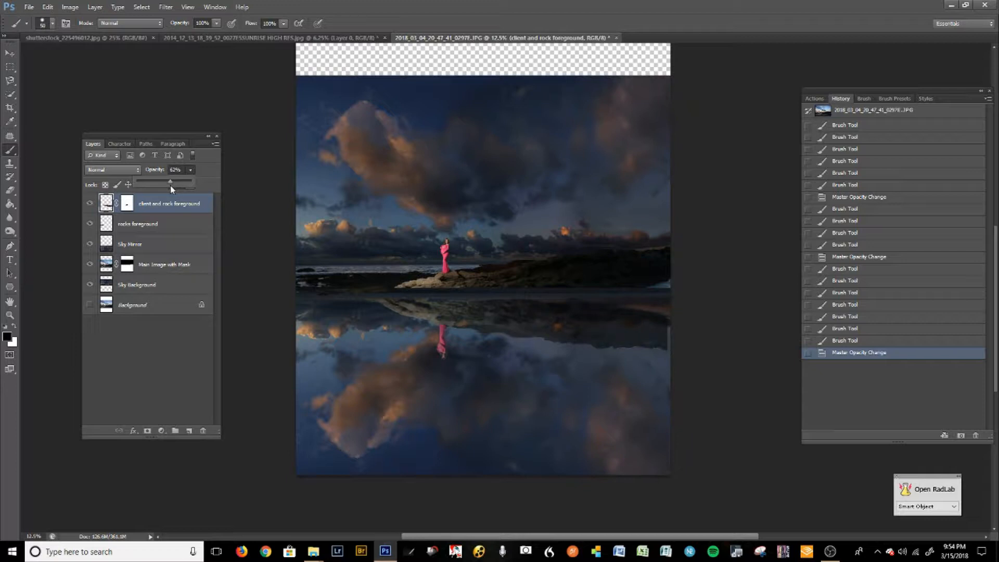
{"action": "left_click_drag", "start_coordinate": [169, 185], "coordinate": [167, 184]}
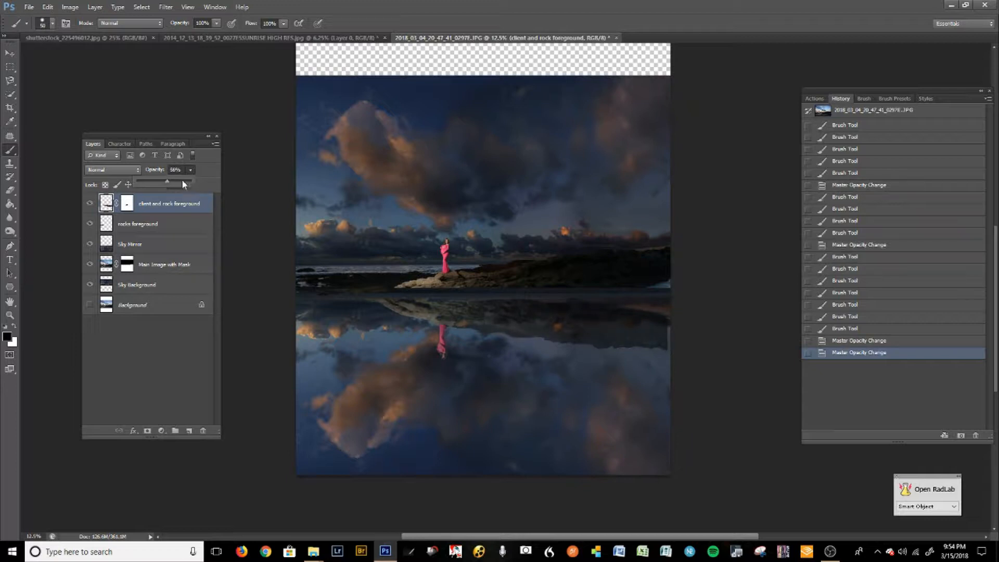
Try adjusting the opacity of the rocks foreground layer.
{"action": "left_click", "coordinate": [159, 224]}
{"action": "left_click", "coordinate": [164, 223]}
{"action": "left_click", "coordinate": [189, 170]}
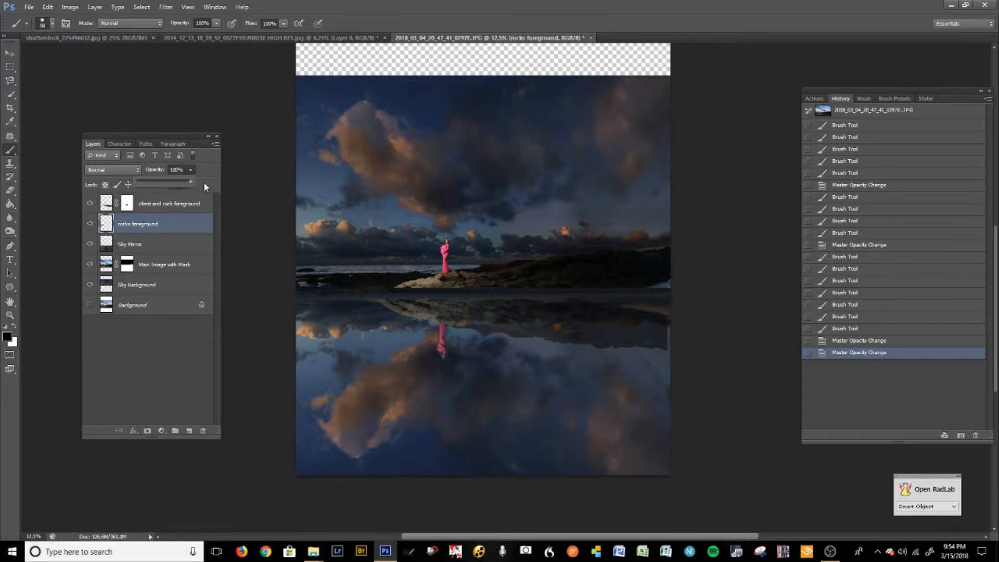
Burn the midtones along the waterline on the client and rock foreground layer with a 600 brush, raising the exposure to 41%.
{"action": "key", "text": "ctrl+plus"}
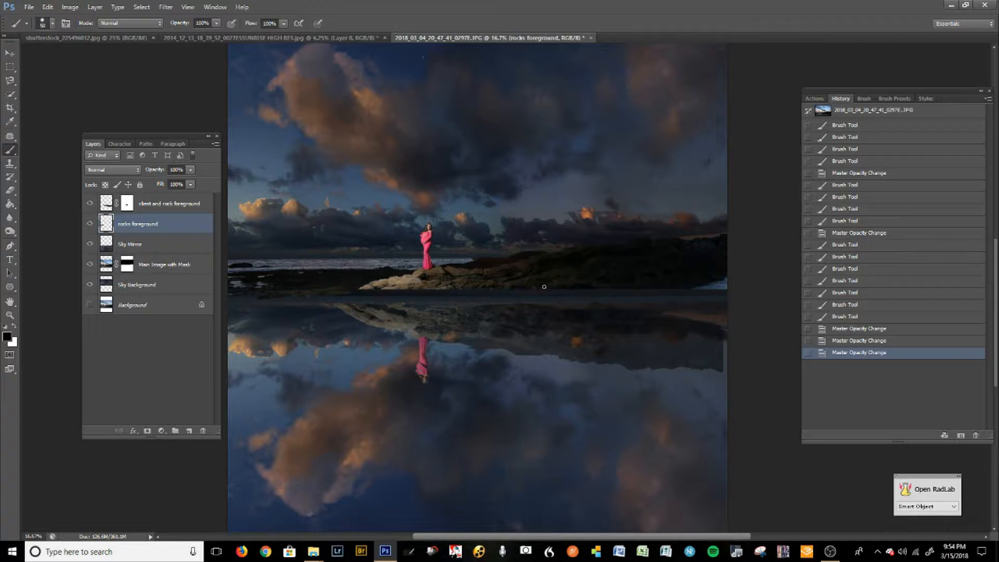
{"action": "left_click", "coordinate": [106, 206]}
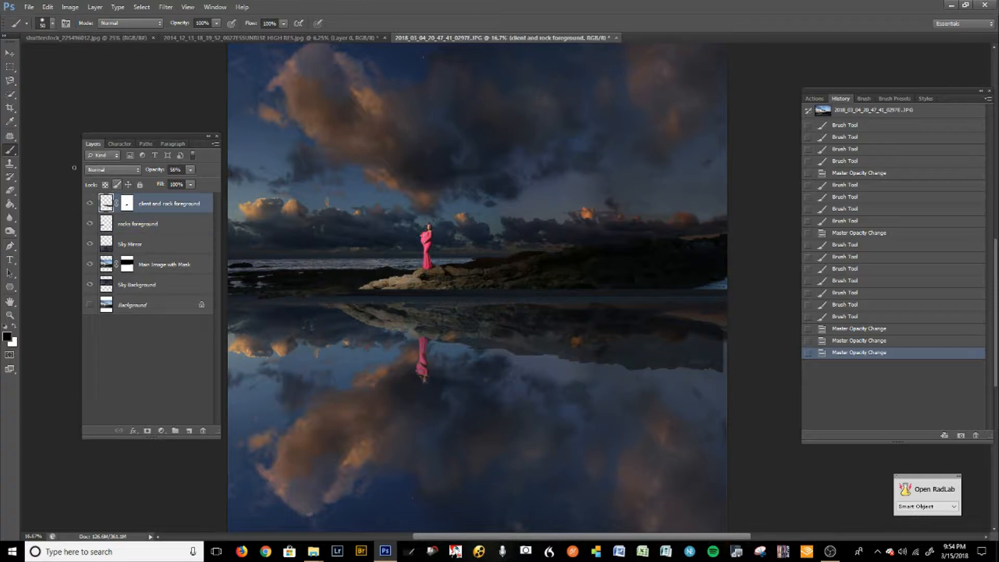
{"action": "left_click", "coordinate": [9, 231]}
{"action": "key", "text": "bracketright"}
{"action": "key", "text": "bracketright"}
{"action": "key", "text": "bracketright"}
{"action": "mouse_move", "coordinate": [418, 306]}
{"action": "left_mouse_down"}
{"action": "mouse_move", "coordinate": [477, 305]}
{"action": "mouse_move", "coordinate": [370, 303]}
{"action": "left_mouse_up"}
{"action": "mouse_move", "coordinate": [567, 306]}
{"action": "left_mouse_down"}
{"action": "mouse_move", "coordinate": [381, 304]}
{"action": "mouse_move", "coordinate": [541, 298]}
{"action": "mouse_move", "coordinate": [458, 304]}
{"action": "mouse_move", "coordinate": [499, 293]}
{"action": "mouse_move", "coordinate": [564, 302]}
{"action": "mouse_move", "coordinate": [429, 308]}
{"action": "mouse_move", "coordinate": [615, 306]}
{"action": "mouse_move", "coordinate": [342, 267]}
{"action": "left_mouse_up"}
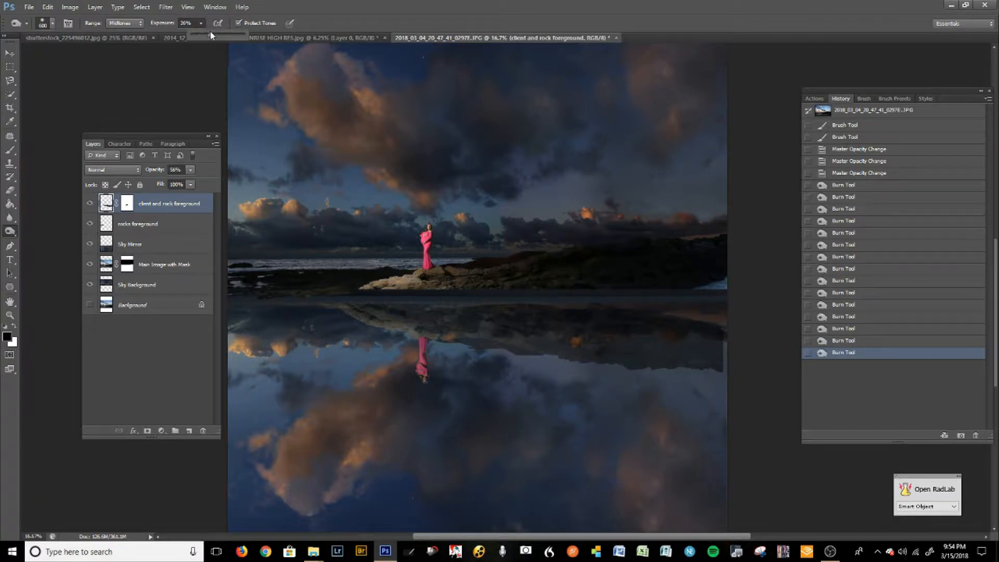
{"action": "mouse_move", "coordinate": [455, 290]}
{"action": "left_mouse_down"}
{"action": "mouse_move", "coordinate": [391, 305]}
{"action": "mouse_move", "coordinate": [408, 308]}
{"action": "mouse_move", "coordinate": [379, 303]}
{"action": "mouse_move", "coordinate": [507, 293]}
{"action": "left_mouse_up"}
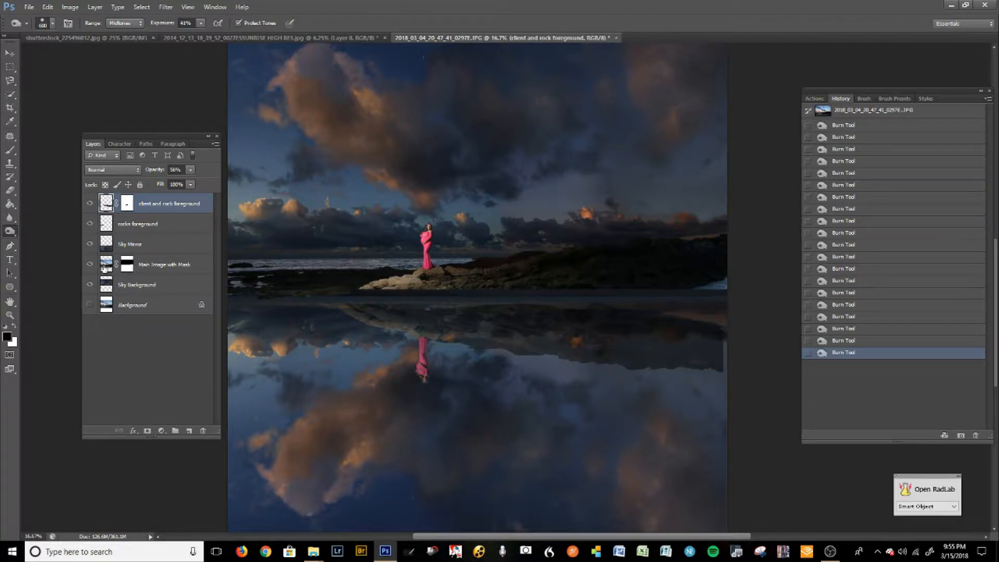
Select the Main Image with Mask layer's image and reduce the Burn tool brush to 300.
{"action": "left_click", "coordinate": [105, 267]}
{"action": "key", "text": "bracketleft"}
{"action": "key", "text": "bracketleft"}
{"action": "key", "text": "bracketleft"}
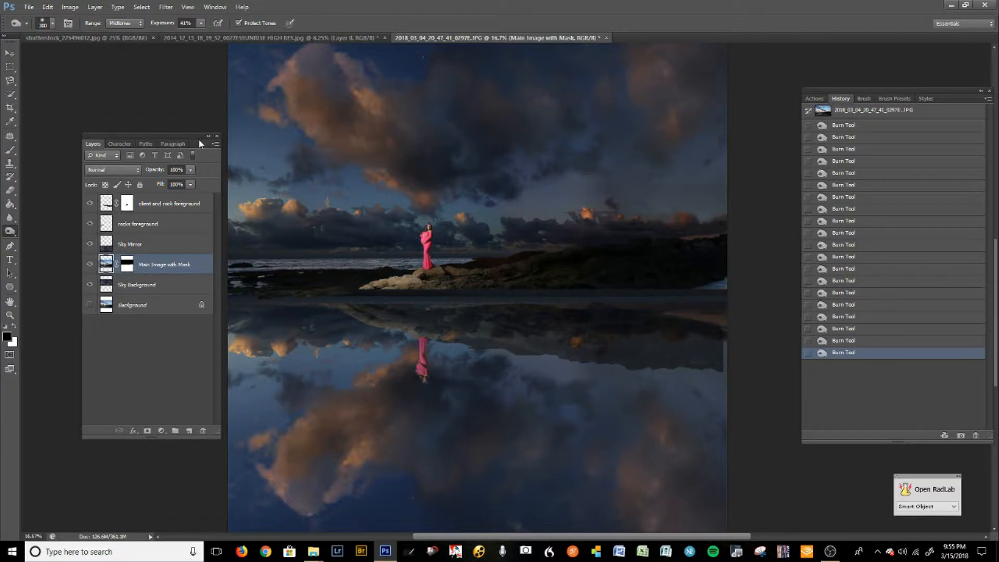
Move the client and rock foreground reflection slightly right to line up under the woman and set the layer's opacity to 68%.
{"action": "left_click", "coordinate": [9, 53]}
{"action": "left_click_drag", "start_coordinate": [445, 322], "coordinate": [449, 322]}
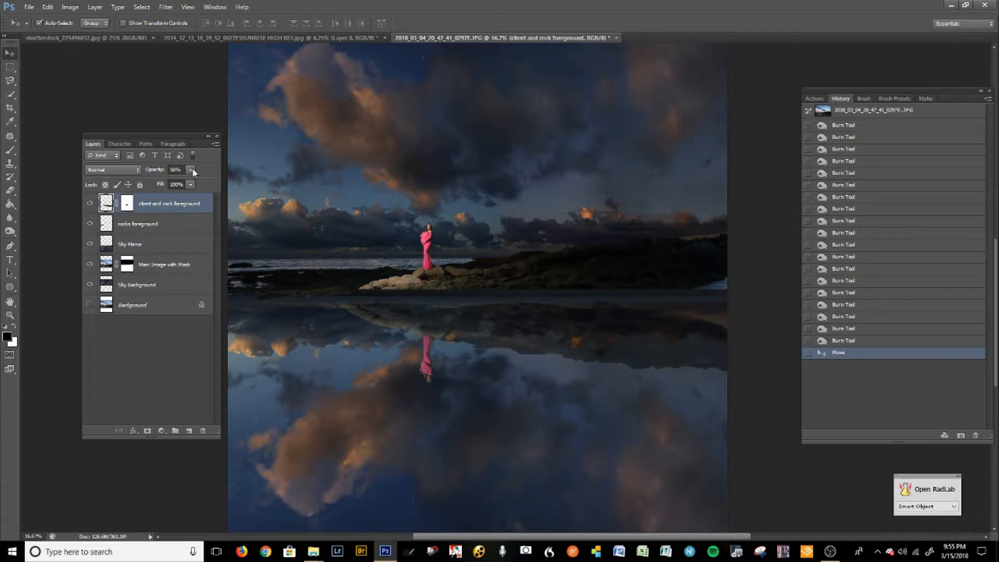
{"action": "key", "text": "ctrl+minus"}
{"action": "key", "text": "ctrl+minus"}
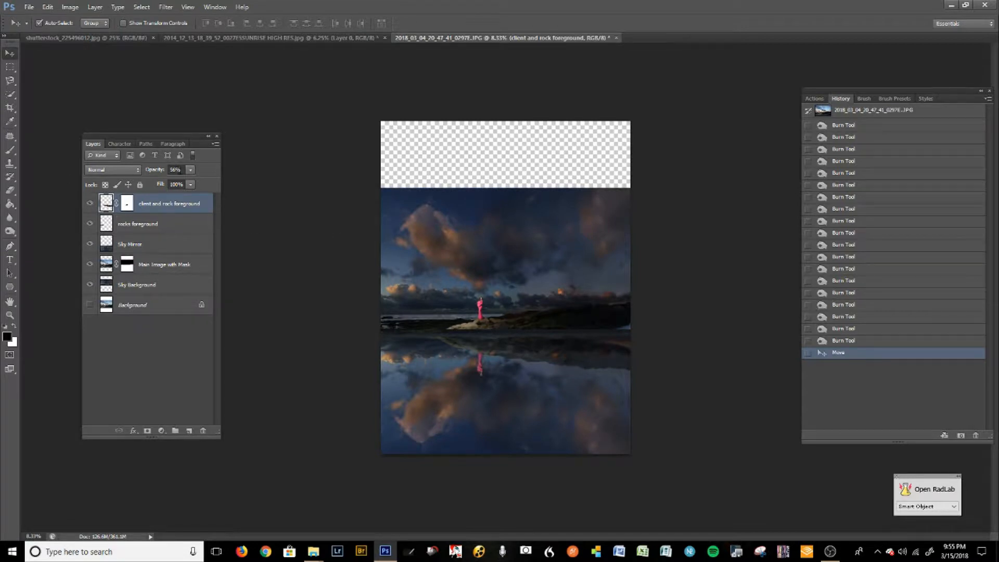
{"action": "left_click", "coordinate": [191, 170]}
{"action": "left_click_drag", "start_coordinate": [197, 183], "coordinate": [197, 194]}
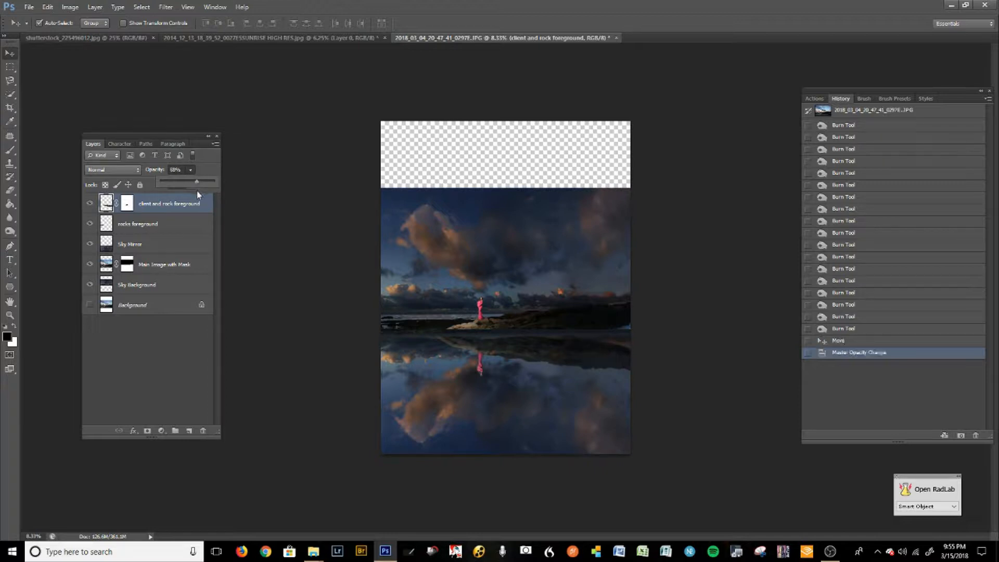
Close the sunrise sky source image without saving its changes.
{"action": "left_click", "coordinate": [272, 34]}
{"action": "left_click", "coordinate": [384, 37]}
{"action": "key", "text": "n"}
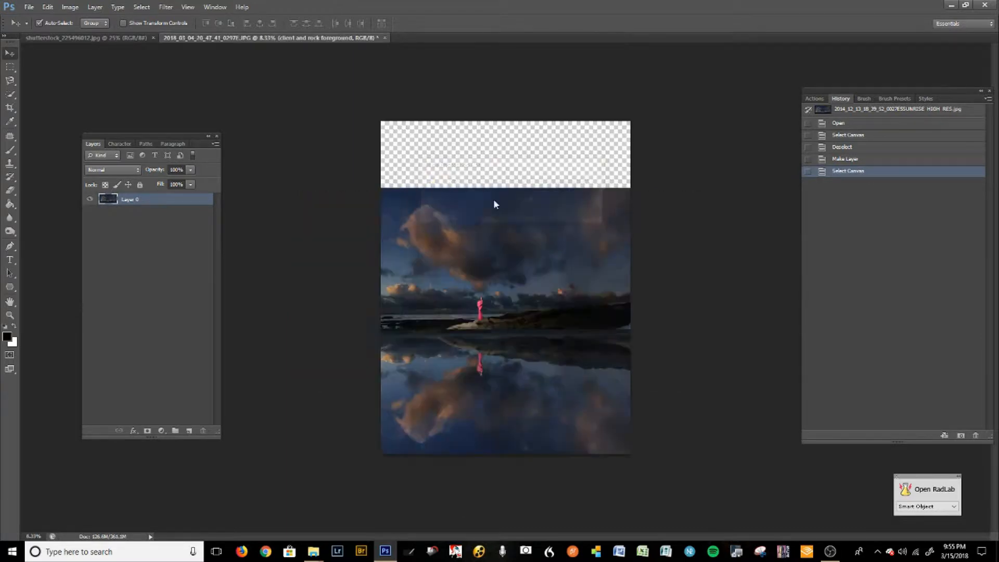
Copy the entire starry sky image shutterstock_225496012.jpg and paste it into the maternity composite as a new layer.
{"action": "left_click", "coordinate": [121, 39]}
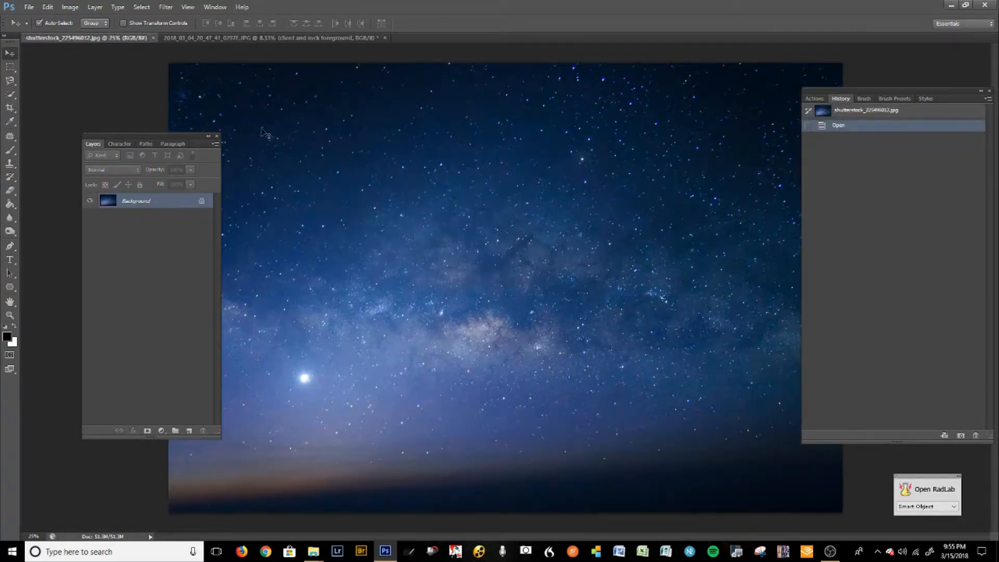
{"action": "key", "text": "ctrl+a"}
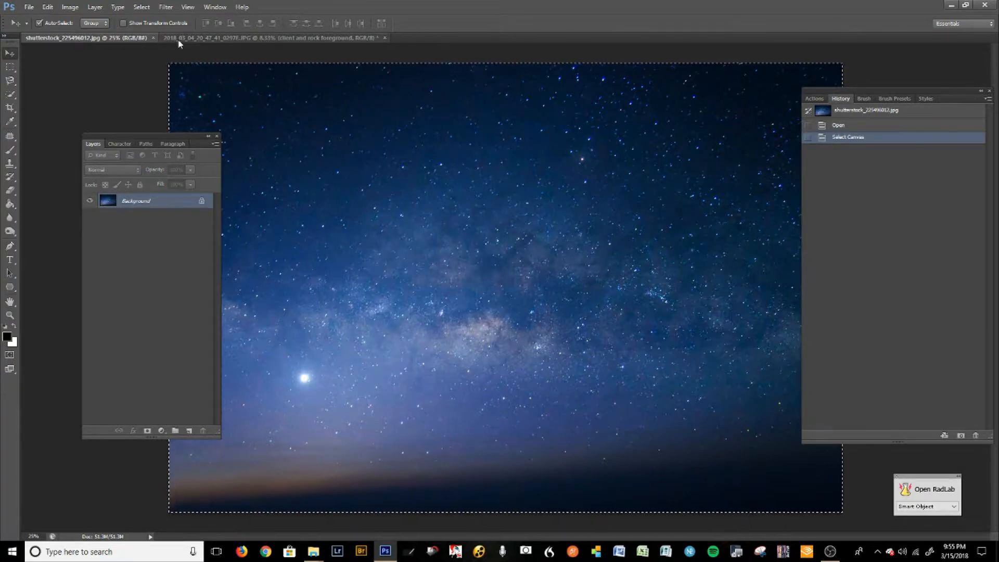
{"action": "key", "text": "ctrl+a"}
{"action": "left_click", "coordinate": [267, 37]}
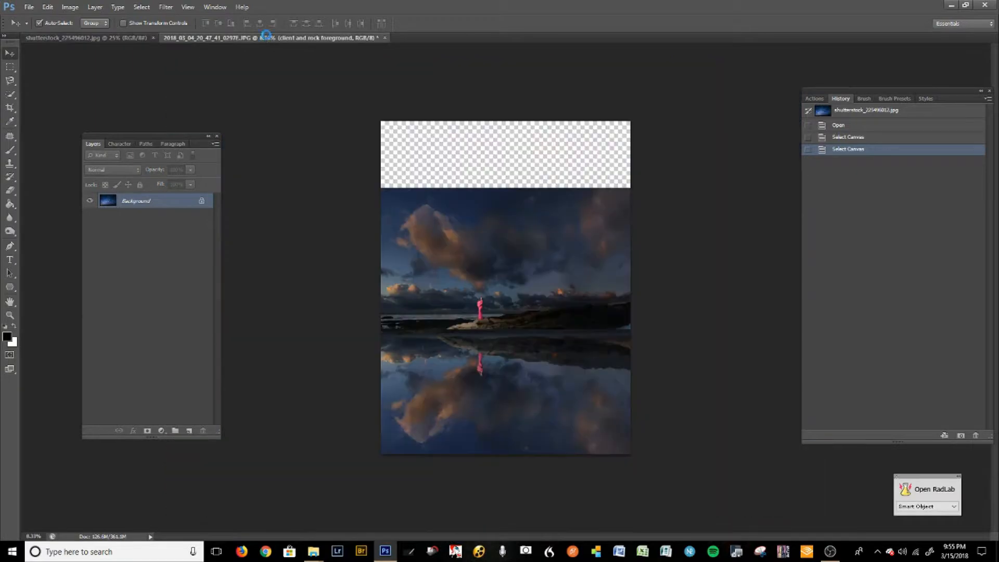
{"action": "key", "text": "ctrl+v"}
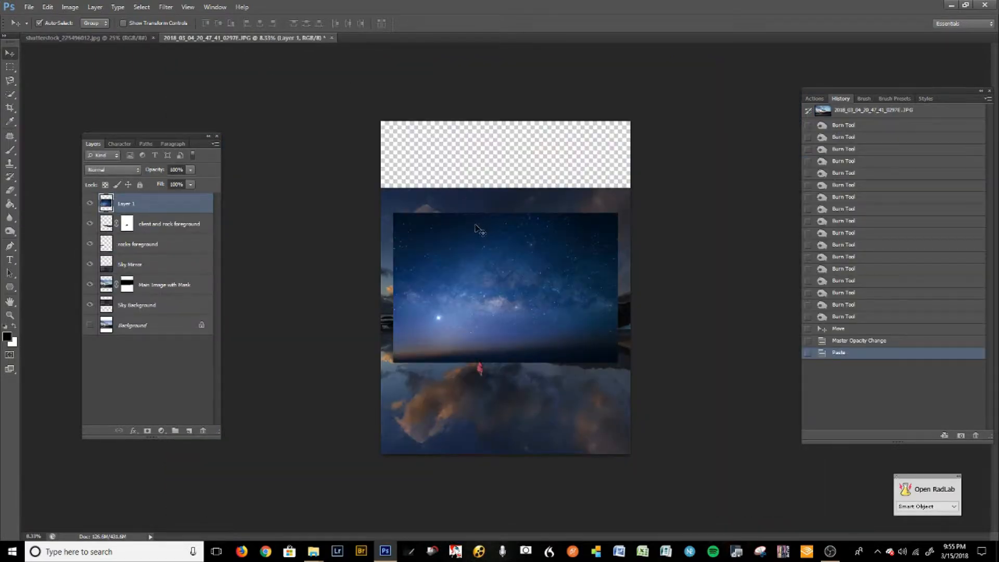
Move the starry sky to the top of the canvas and scale it up to span the full canvas width.
{"action": "left_click_drag", "start_coordinate": [494, 258], "coordinate": [482, 166]}
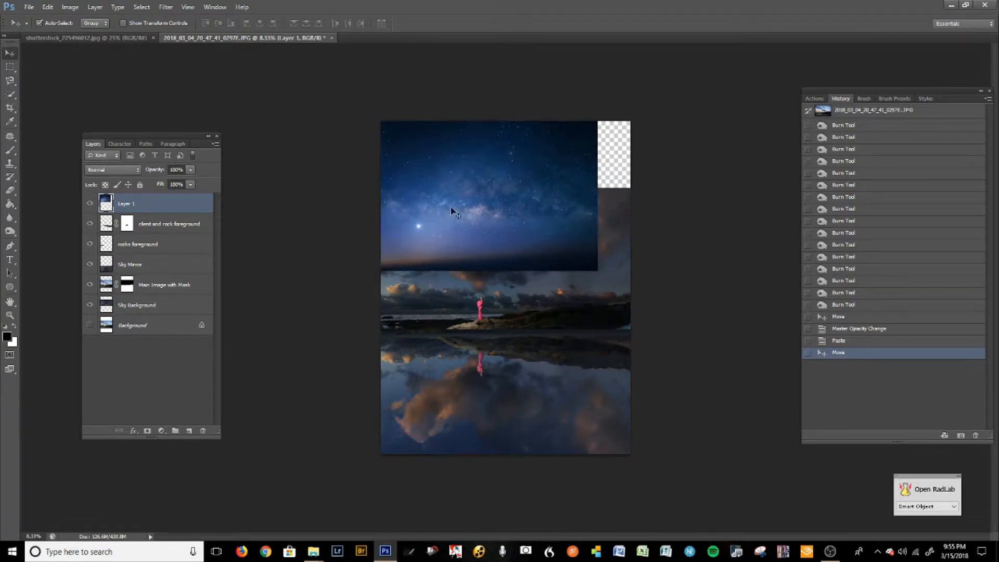
{"action": "key", "text": "ctrl+t"}
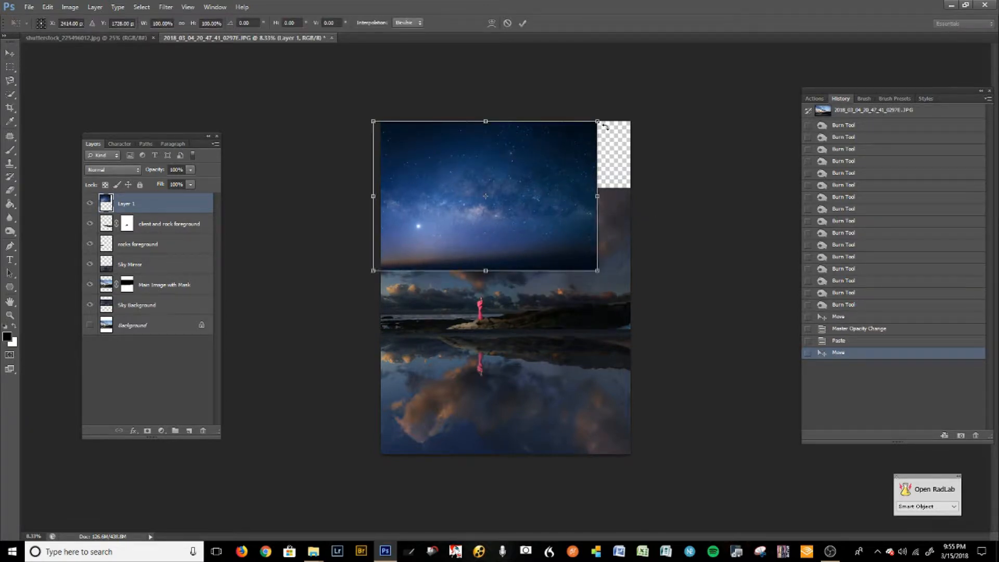
{"action": "left_click_drag", "start_coordinate": [601, 125], "coordinate": [605, 147]}
{"action": "key", "text": "Return"}
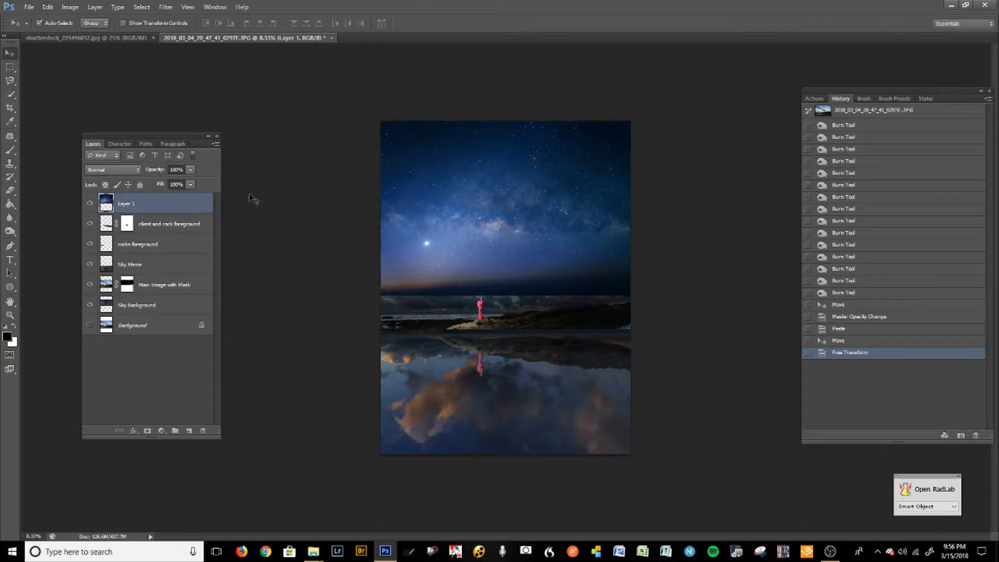
Add a layer mask to the starry sky layer and paint black with an 800 brush to hide its lower edge near the horizon.
{"action": "left_click", "coordinate": [148, 432]}
{"action": "left_click", "coordinate": [9, 149]}
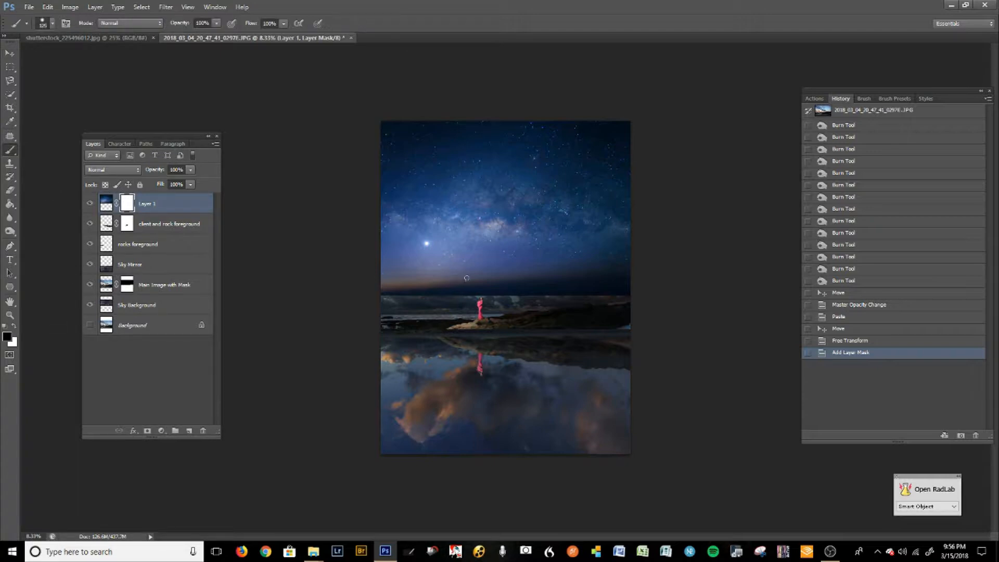
{"action": "key", "text": "bracketright"}
{"action": "key", "text": "bracketright"}
{"action": "mouse_move", "coordinate": [456, 294]}
{"action": "left_mouse_down"}
{"action": "mouse_move", "coordinate": [533, 277]}
{"action": "mouse_move", "coordinate": [352, 295]}
{"action": "left_mouse_up"}
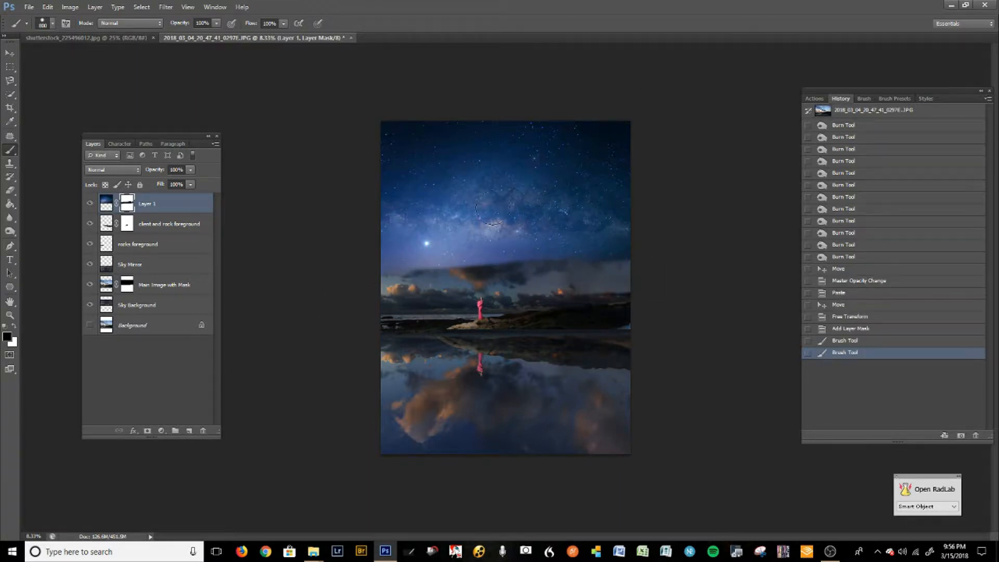
Paint black on the starry sky mask with a larger brush at 25% opacity to blend the stars gradually into the sunset clouds.
{"action": "key", "text": "bracketright"}
{"action": "key", "text": "2"}
{"action": "key", "text": "5"}
{"action": "left_click_drag", "start_coordinate": [606, 265], "coordinate": [372, 302]}
{"action": "left_click_drag", "start_coordinate": [525, 279], "coordinate": [447, 285]}
{"action": "left_click_drag", "start_coordinate": [447, 281], "coordinate": [429, 273]}
{"action": "left_click_drag", "start_coordinate": [500, 265], "coordinate": [432, 268]}
{"action": "mouse_move", "coordinate": [432, 268]}
{"action": "left_mouse_down"}
{"action": "mouse_move", "coordinate": [495, 263]}
{"action": "mouse_move", "coordinate": [432, 265]}
{"action": "left_mouse_up"}
{"action": "mouse_move", "coordinate": [513, 263]}
{"action": "left_mouse_down"}
{"action": "mouse_move", "coordinate": [437, 268]}
{"action": "mouse_move", "coordinate": [500, 264]}
{"action": "left_mouse_up"}
{"action": "mouse_move", "coordinate": [500, 264]}
{"action": "left_mouse_down"}
{"action": "mouse_move", "coordinate": [473, 266]}
{"action": "mouse_move", "coordinate": [500, 264]}
{"action": "left_mouse_up"}
{"action": "mouse_move", "coordinate": [499, 264]}
{"action": "left_mouse_down"}
{"action": "mouse_move", "coordinate": [457, 265]}
{"action": "mouse_move", "coordinate": [638, 266]}
{"action": "mouse_move", "coordinate": [361, 272]}
{"action": "mouse_move", "coordinate": [638, 258]}
{"action": "mouse_move", "coordinate": [338, 286]}
{"action": "mouse_move", "coordinate": [639, 264]}
{"action": "mouse_move", "coordinate": [339, 270]}
{"action": "mouse_move", "coordinate": [444, 239]}
{"action": "mouse_move", "coordinate": [430, 235]}
{"action": "mouse_move", "coordinate": [531, 224]}
{"action": "mouse_move", "coordinate": [576, 239]}
{"action": "mouse_move", "coordinate": [384, 239]}
{"action": "mouse_move", "coordinate": [430, 234]}
{"action": "mouse_move", "coordinate": [415, 221]}
{"action": "mouse_move", "coordinate": [508, 207]}
{"action": "mouse_move", "coordinate": [657, 221]}
{"action": "left_mouse_up"}
Paint white on the starry sky mask with a 1300 brush to cover the hard seam above the clouds, then select the layer's image.
{"action": "key", "text": "bracketright"}
{"action": "key", "text": "bracketright"}
{"action": "key", "text": "bracketleft"}
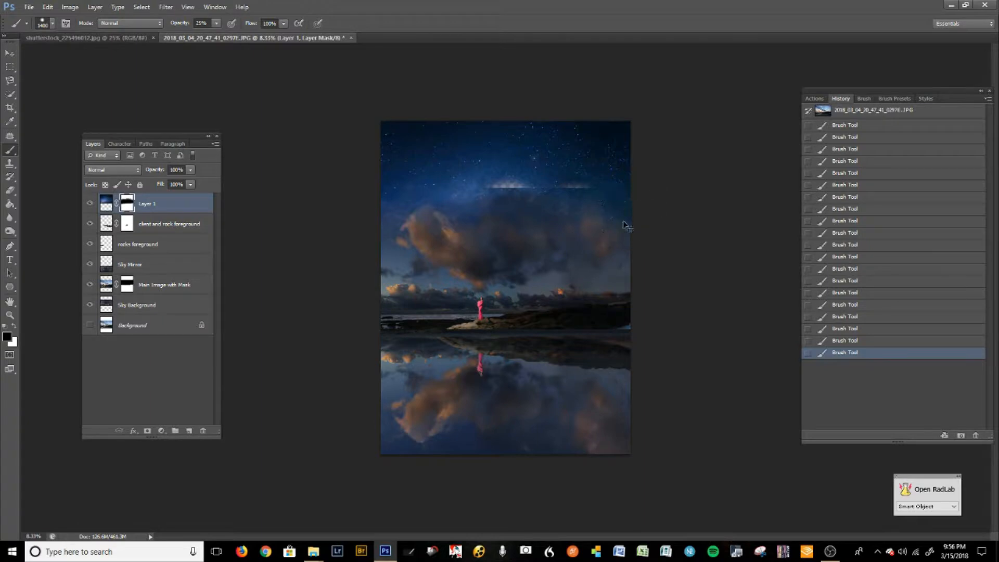
{"action": "key", "text": "x"}
{"action": "mouse_move", "coordinate": [530, 173]}
{"action": "left_mouse_down"}
{"action": "mouse_move", "coordinate": [499, 185]}
{"action": "mouse_move", "coordinate": [576, 170]}
{"action": "mouse_move", "coordinate": [575, 188]}
{"action": "mouse_move", "coordinate": [503, 189]}
{"action": "mouse_move", "coordinate": [510, 183]}
{"action": "mouse_move", "coordinate": [565, 188]}
{"action": "mouse_move", "coordinate": [509, 185]}
{"action": "mouse_move", "coordinate": [472, 199]}
{"action": "mouse_move", "coordinate": [575, 278]}
{"action": "mouse_move", "coordinate": [579, 255]}
{"action": "mouse_move", "coordinate": [547, 165]}
{"action": "mouse_move", "coordinate": [546, 186]}
{"action": "mouse_move", "coordinate": [454, 191]}
{"action": "left_mouse_up"}
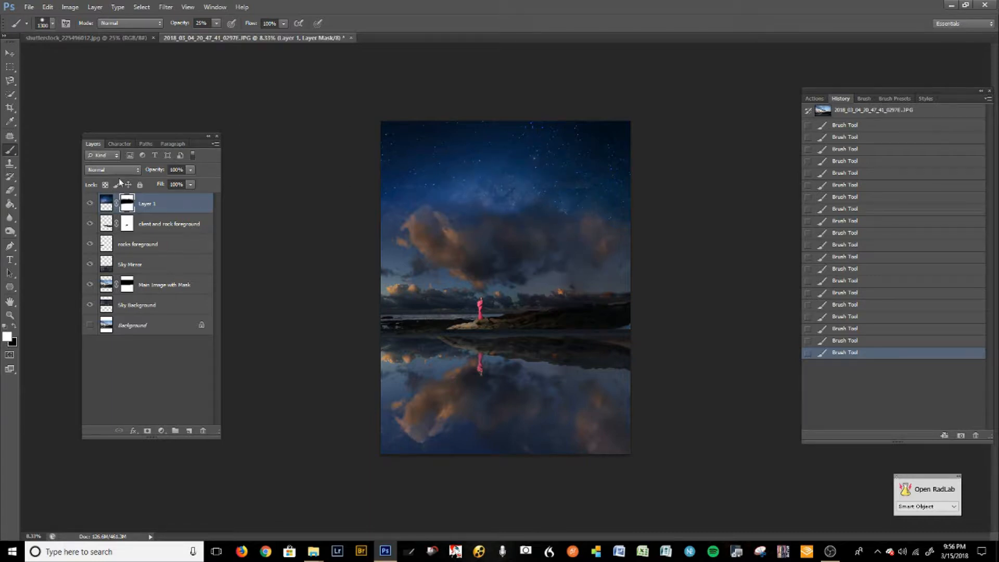
{"action": "left_click", "coordinate": [104, 204]}
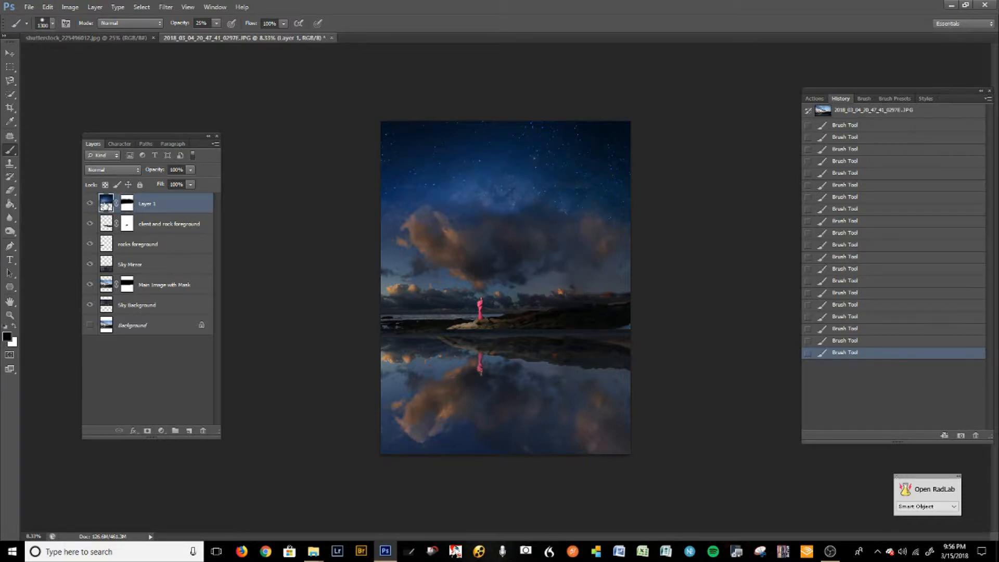
Burn the midtones of the starry sky image above the clouds with an enlarged brush at 41% exposure, undoing the last strokes.
{"action": "left_click", "coordinate": [10, 231]}
{"action": "key", "text": "bracketright"}
{"action": "key", "text": "bracketright"}
{"action": "key", "text": "bracketright"}
{"action": "key", "text": "bracketright"}
{"action": "key", "text": "bracketright"}
{"action": "key", "text": "bracketright"}
{"action": "key", "text": "bracketright"}
{"action": "mouse_move", "coordinate": [471, 192]}
{"action": "left_mouse_down"}
{"action": "mouse_move", "coordinate": [607, 208]}
{"action": "mouse_move", "coordinate": [616, 196]}
{"action": "left_mouse_up"}
{"action": "key", "text": "ctrl+alt+z"}
{"action": "key", "text": "ctrl+alt+z"}
{"action": "key", "text": "ctrl+alt+z"}
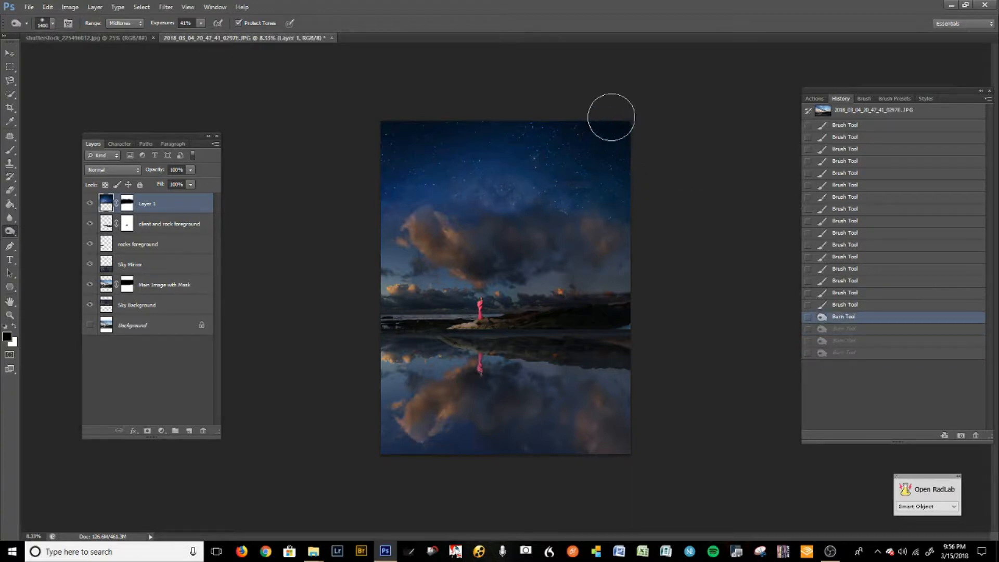
Darken the glowing haze just above the clouds on the starry sky image with the Burn tool at 25% exposure.
{"action": "key", "text": "bracketright"}
{"action": "key", "text": "2"}
{"action": "key", "text": "5"}
{"action": "mouse_move", "coordinate": [523, 205]}
{"action": "left_mouse_down"}
{"action": "mouse_move", "coordinate": [463, 190]}
{"action": "mouse_move", "coordinate": [502, 179]}
{"action": "mouse_move", "coordinate": [563, 208]}
{"action": "mouse_move", "coordinate": [519, 207]}
{"action": "left_mouse_up"}
{"action": "mouse_move", "coordinate": [520, 207]}
{"action": "left_mouse_down"}
{"action": "mouse_move", "coordinate": [495, 218]}
{"action": "mouse_move", "coordinate": [416, 197]}
{"action": "mouse_move", "coordinate": [498, 156]}
{"action": "mouse_move", "coordinate": [421, 187]}
{"action": "mouse_move", "coordinate": [431, 190]}
{"action": "mouse_move", "coordinate": [391, 224]}
{"action": "mouse_move", "coordinate": [608, 196]}
{"action": "mouse_move", "coordinate": [681, 218]}
{"action": "mouse_move", "coordinate": [688, 200]}
{"action": "mouse_move", "coordinate": [661, 178]}
{"action": "mouse_move", "coordinate": [658, 132]}
{"action": "mouse_move", "coordinate": [567, 142]}
{"action": "mouse_move", "coordinate": [604, 195]}
{"action": "mouse_move", "coordinate": [527, 195]}
{"action": "mouse_move", "coordinate": [525, 186]}
{"action": "mouse_move", "coordinate": [554, 207]}
{"action": "mouse_move", "coordinate": [651, 215]}
{"action": "mouse_move", "coordinate": [510, 198]}
{"action": "left_mouse_up"}
Target the starry sky layer's mask with the Brush and try a white stroke over the clouds, undoing it.
{"action": "left_click", "coordinate": [10, 152]}
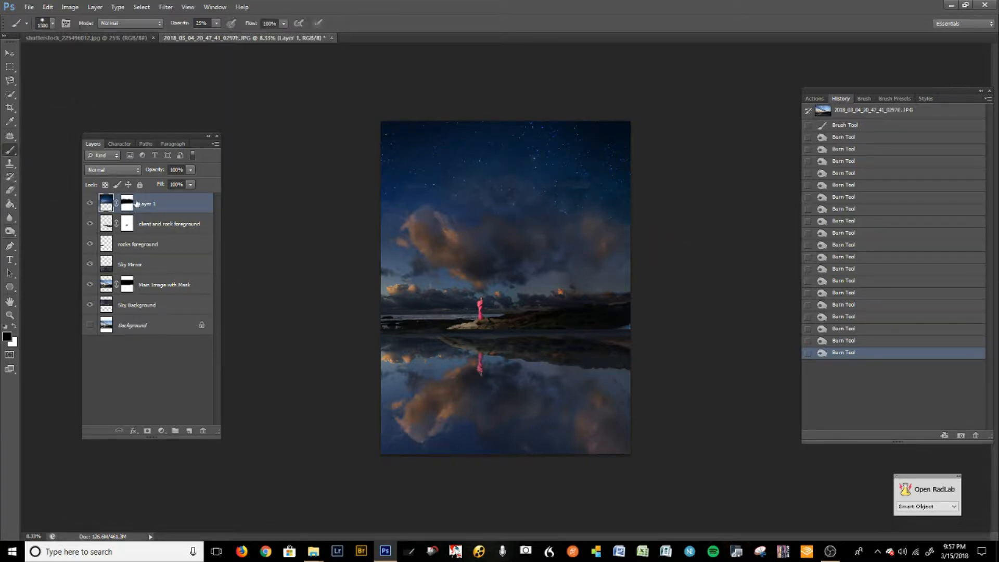
{"action": "left_click", "coordinate": [127, 203]}
{"action": "key", "text": "x"}
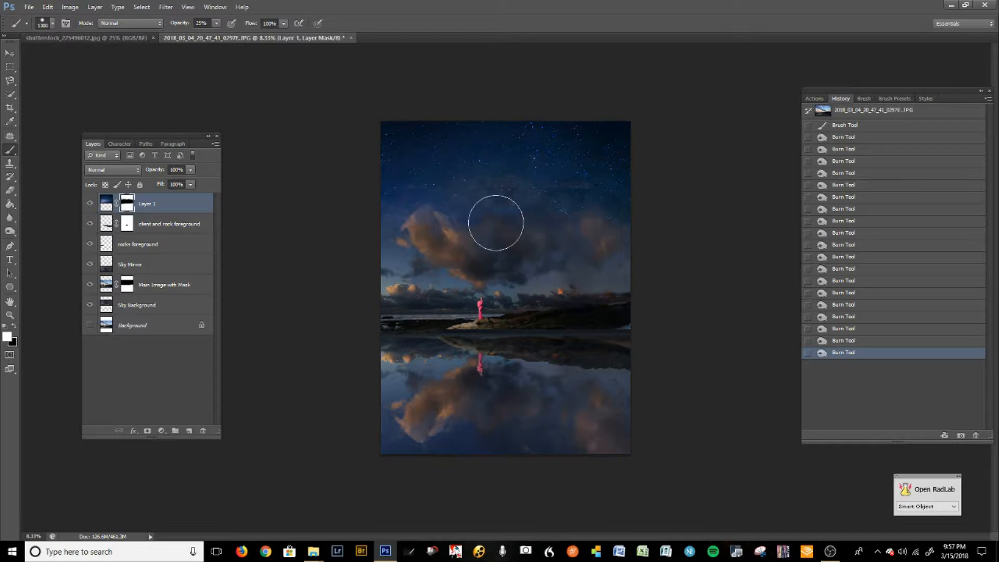
{"action": "left_click_drag", "start_coordinate": [495, 223], "coordinate": [422, 224]}
{"action": "key", "text": "bracketleft"}
{"action": "key", "text": "bracketleft"}
{"action": "key", "text": "bracketleft"}
{"action": "key", "text": "ctrl+z"}
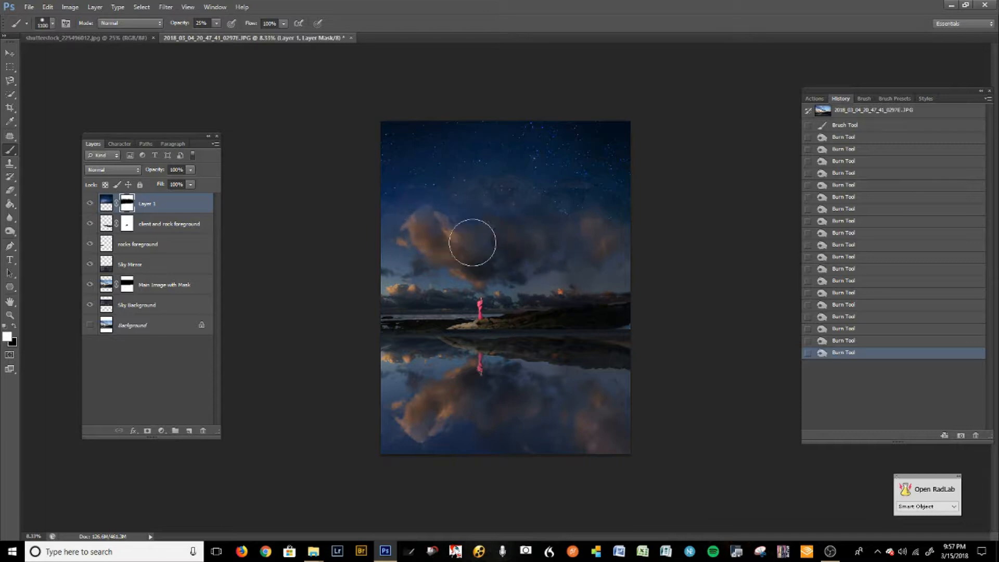
Paint black on the starry sky mask with a 1000 brush at 25% opacity along the upper edge of the clouds.
{"action": "key", "text": "x"}
{"action": "mouse_move", "coordinate": [473, 233]}
{"action": "left_mouse_down"}
{"action": "mouse_move", "coordinate": [453, 218]}
{"action": "mouse_move", "coordinate": [386, 216]}
{"action": "left_mouse_up"}
{"action": "left_click", "coordinate": [437, 214]}
{"action": "left_click", "coordinate": [469, 213]}
{"action": "left_click", "coordinate": [489, 207]}
{"action": "left_click", "coordinate": [508, 210]}
{"action": "left_click", "coordinate": [531, 208]}
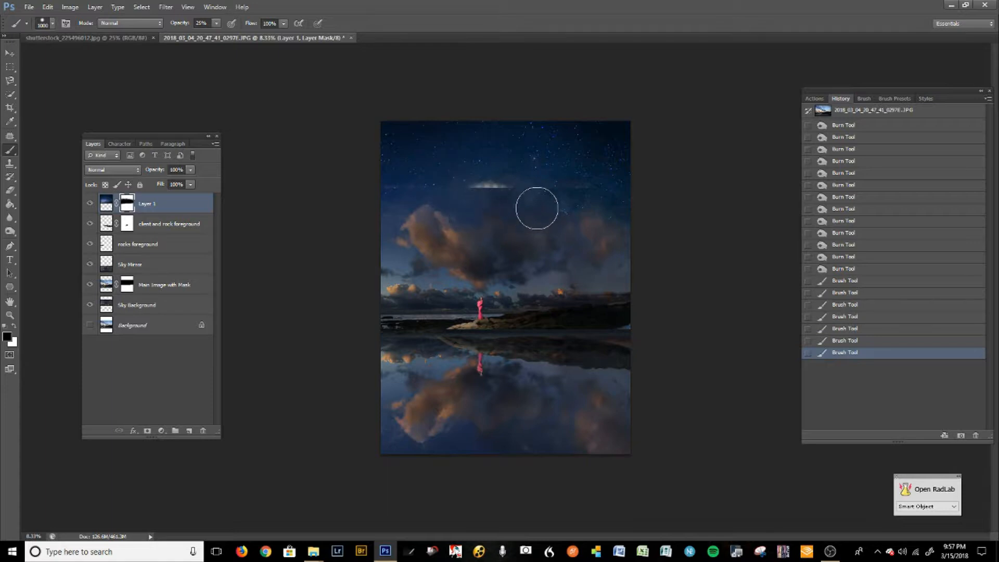
Paint white on the starry sky mask with the 1000 brush at 25% opacity to cover the bright seam above the clouds.
{"action": "key", "text": "x"}
{"action": "left_click", "coordinate": [502, 189]}
{"action": "left_click", "coordinate": [490, 186]}
{"action": "left_click", "coordinate": [481, 189]}
{"action": "left_click", "coordinate": [499, 184]}
{"action": "left_click", "coordinate": [491, 185]}
{"action": "left_click", "coordinate": [484, 187]}
{"action": "left_click", "coordinate": [504, 183]}
{"action": "left_click", "coordinate": [476, 192]}
{"action": "left_click", "coordinate": [471, 188]}
{"action": "left_click", "coordinate": [458, 186]}
{"action": "left_click", "coordinate": [421, 182]}
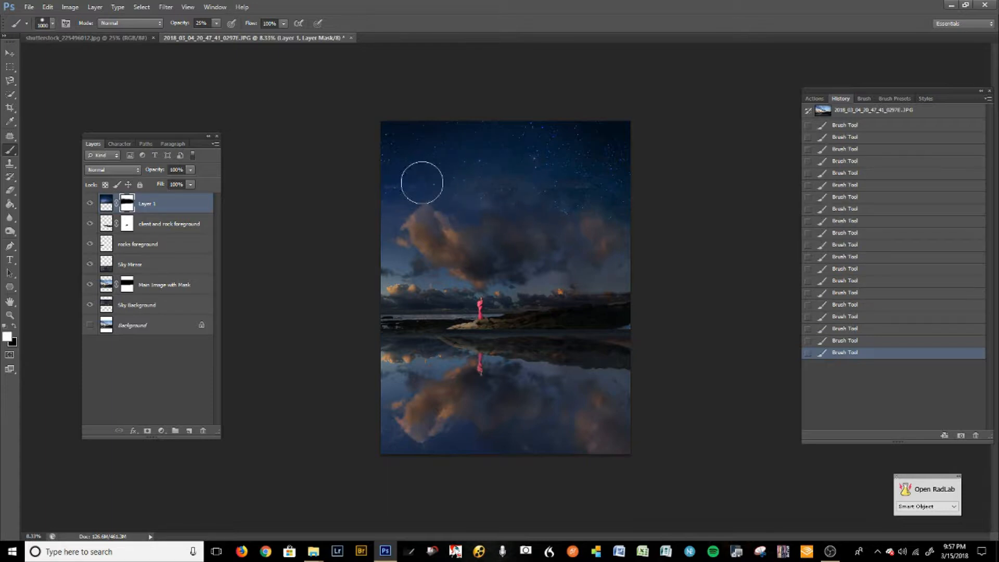
{"action": "key", "text": "bracketleft"}
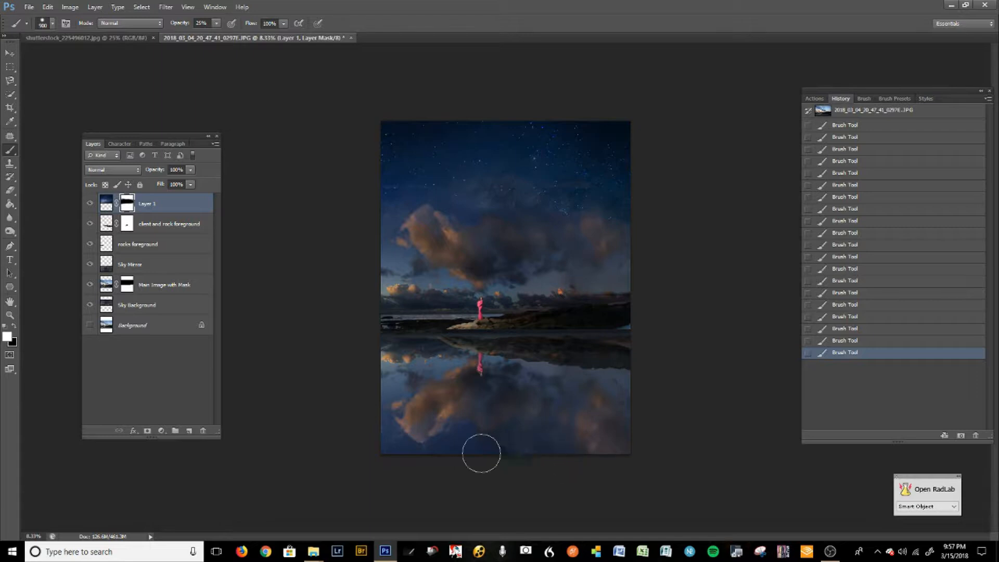
Duplicate the starry sky layer, flip the copy vertically and move it down over the water reflection.
{"action": "left_click_drag", "start_coordinate": [101, 205], "coordinate": [189, 430]}
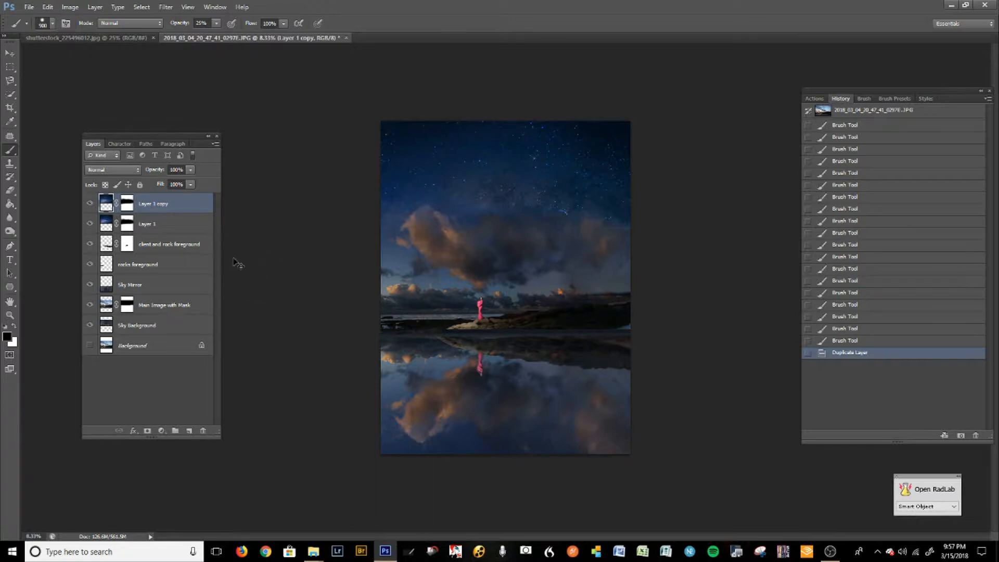
{"action": "key", "text": "ctrl+t"}
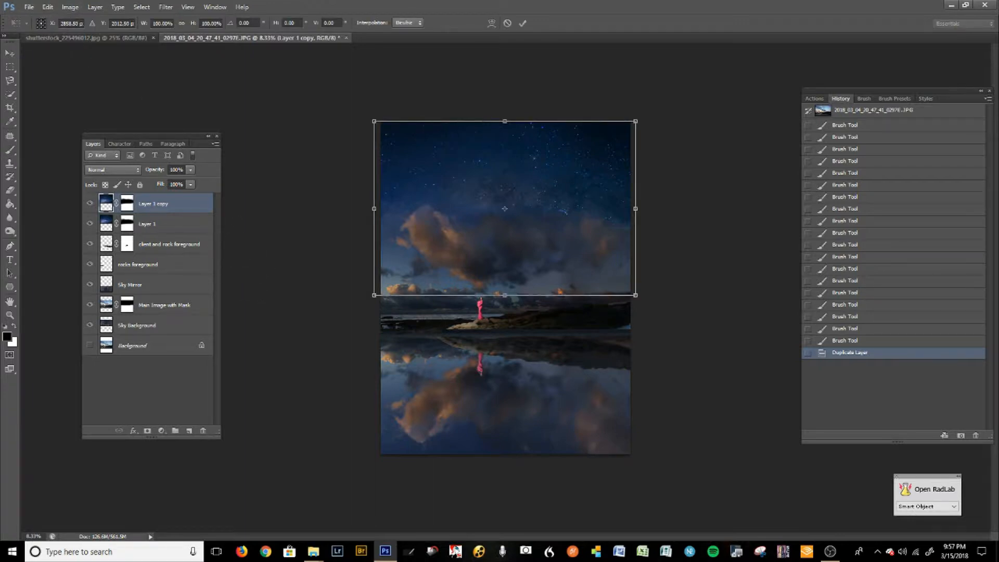
{"action": "left_click", "coordinate": [47, 7]}
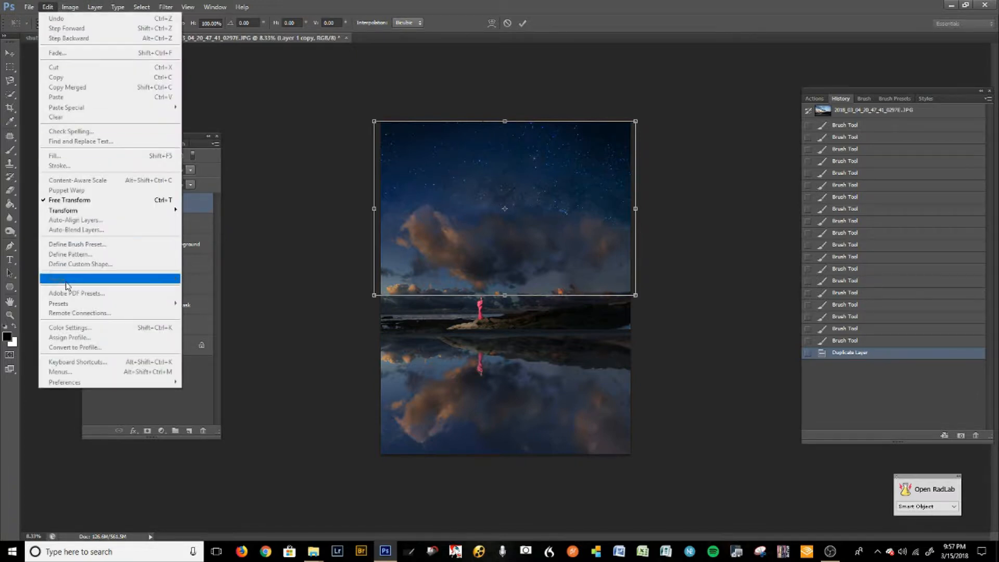
{"action": "mouse_move", "coordinate": [115, 215]}
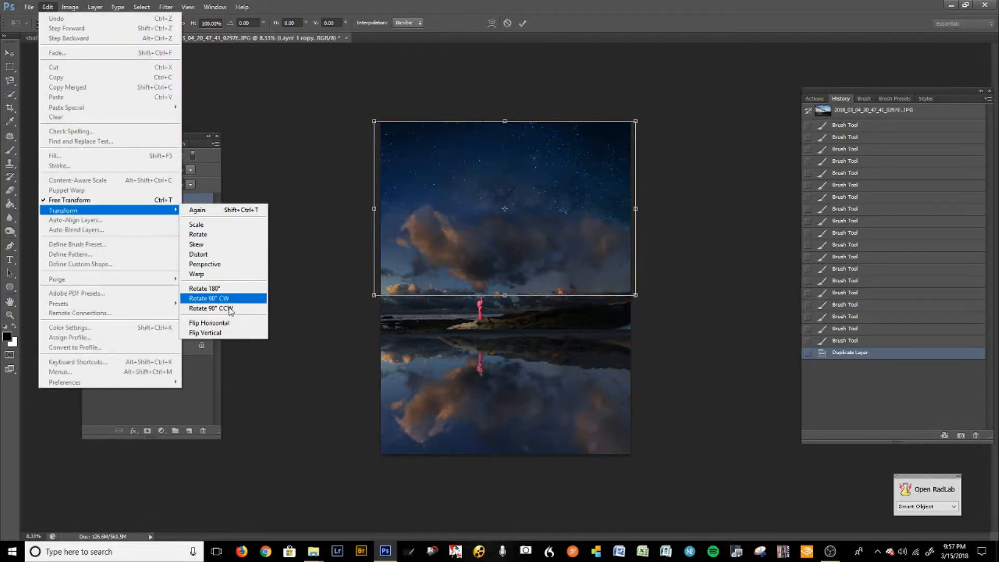
{"action": "left_click", "coordinate": [229, 335]}
{"action": "left_click_drag", "start_coordinate": [554, 243], "coordinate": [561, 466]}
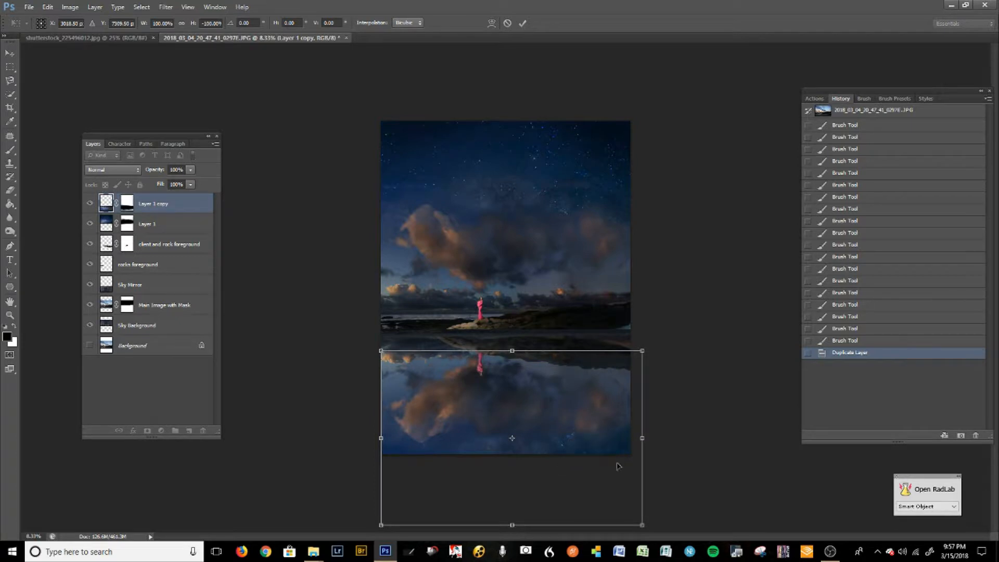
{"action": "key", "text": "b"}
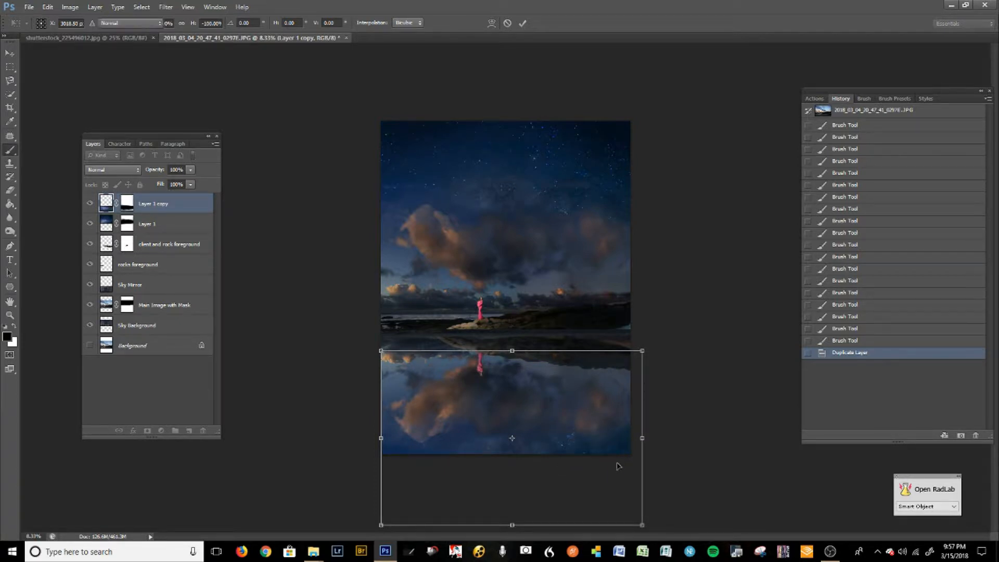
Undo the transform of the starry sky copy and turn off layer filtering to list all layers again.
{"action": "left_click", "coordinate": [180, 155]}
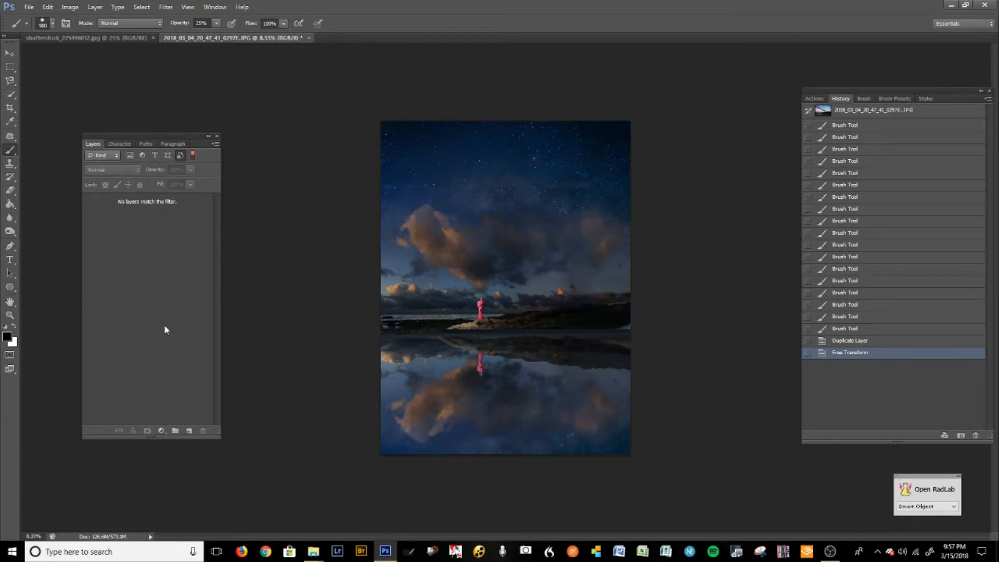
{"action": "key", "text": "ctrl+z"}
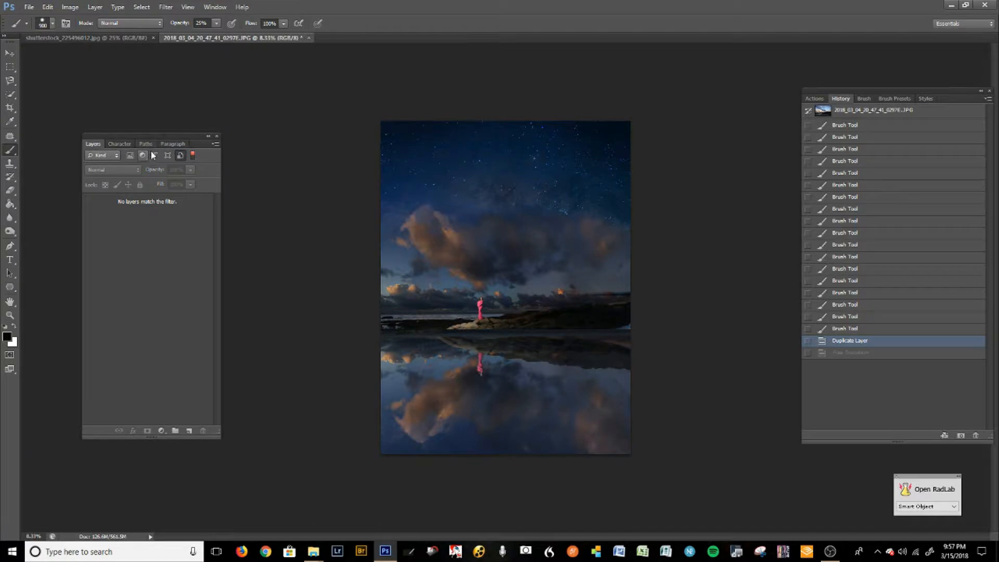
{"action": "left_click", "coordinate": [118, 145]}
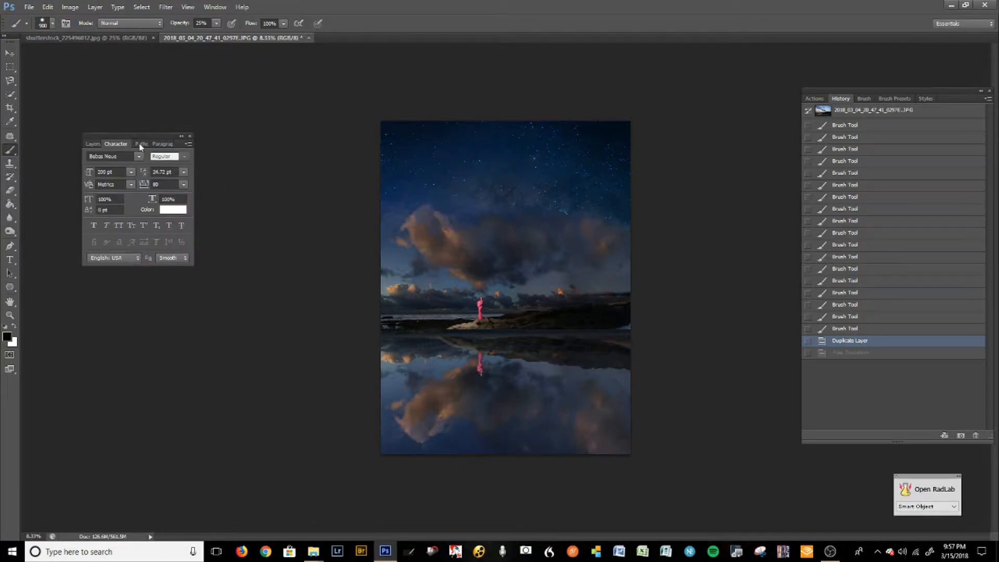
{"action": "left_click", "coordinate": [92, 144]}
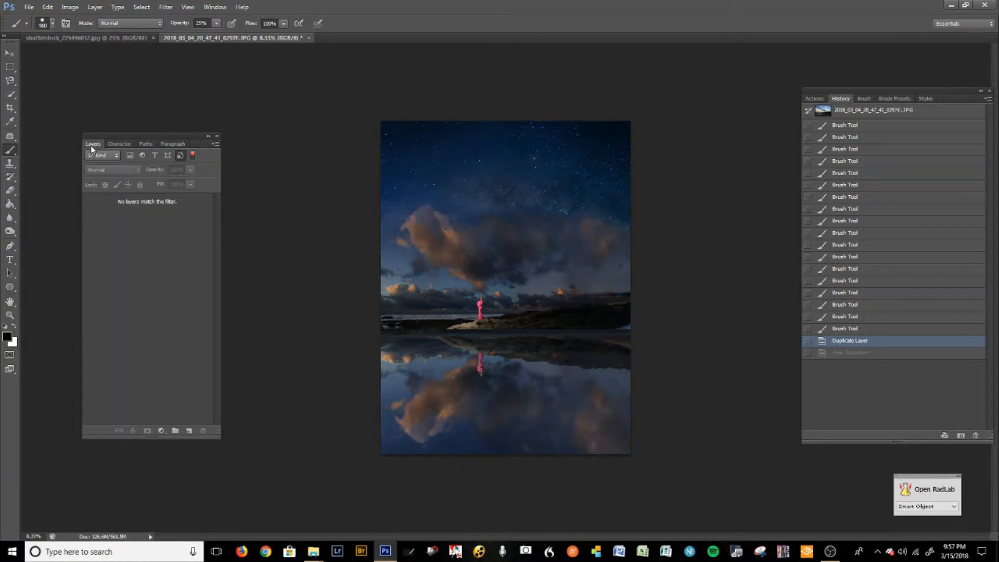
{"action": "left_click", "coordinate": [192, 157]}
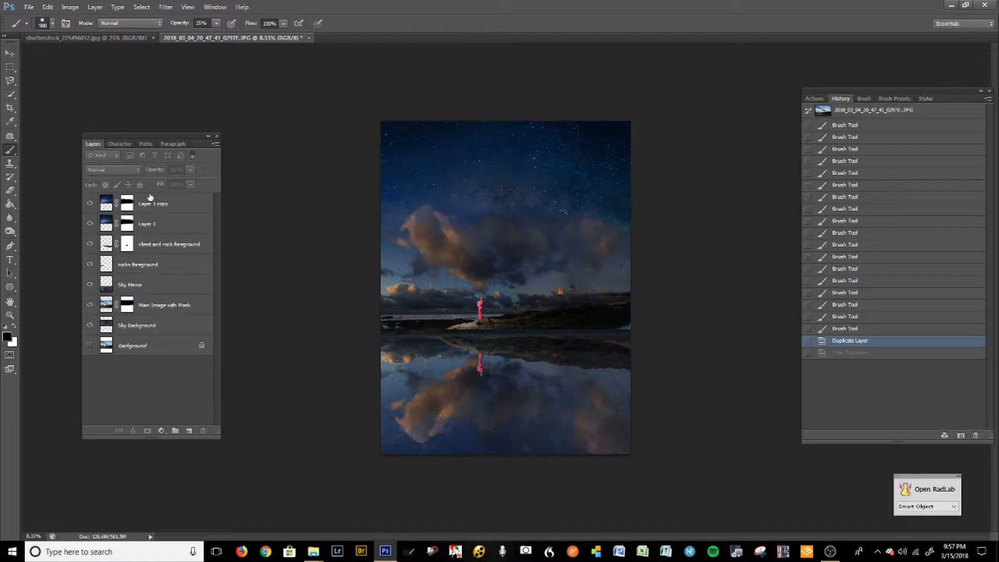
Set the duplicated starry sky layer's opacity to 65% and compare the image with the layer hidden and shown.
{"action": "left_click", "coordinate": [100, 204]}
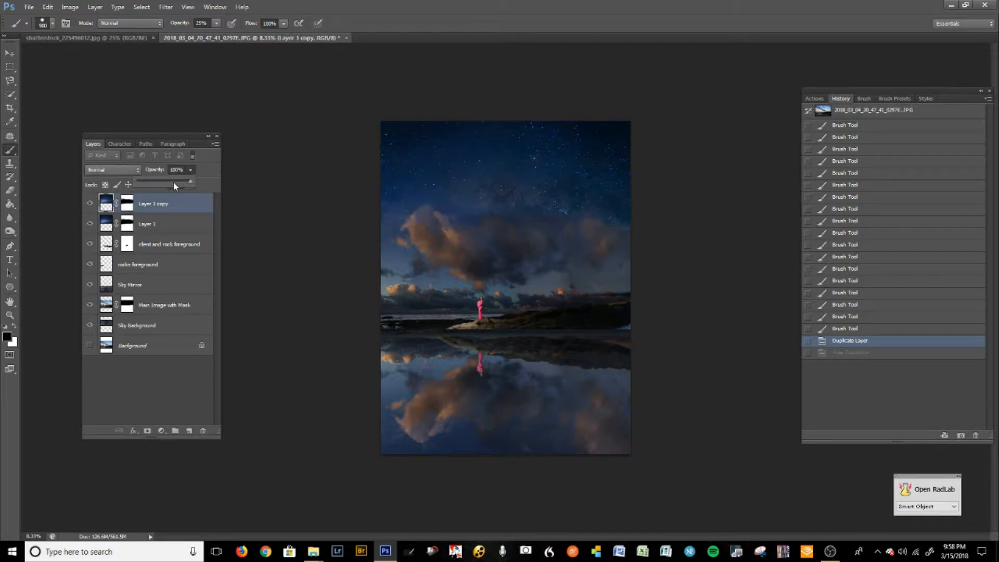
{"action": "left_click_drag", "start_coordinate": [186, 185], "coordinate": [198, 187]}
{"action": "left_click", "coordinate": [106, 206]}
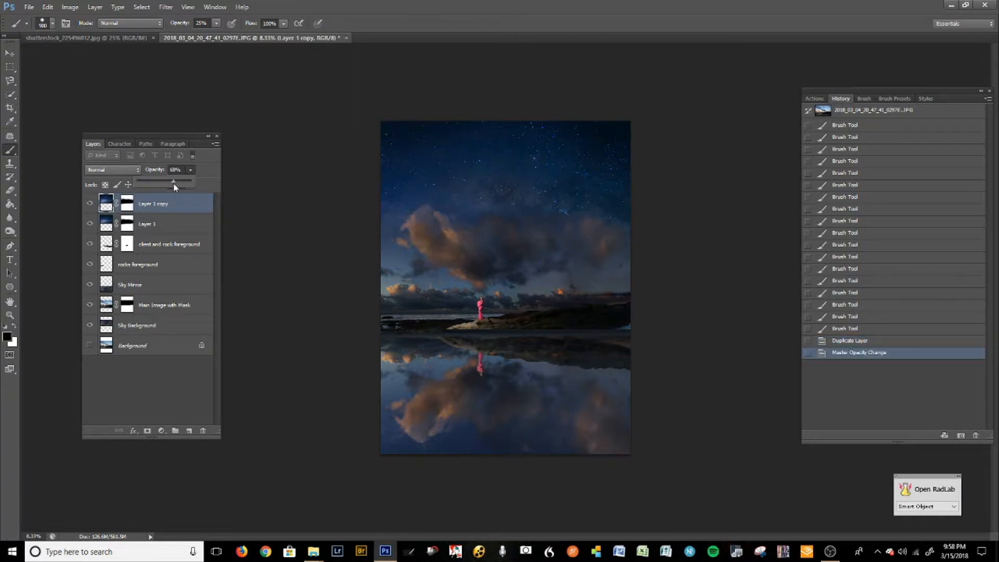
{"action": "left_click", "coordinate": [90, 205]}
{"action": "left_click", "coordinate": [90, 205]}
{"action": "scroll", "coordinate": [600, 359], "scroll_direction": "up", "scroll_amount": 2}
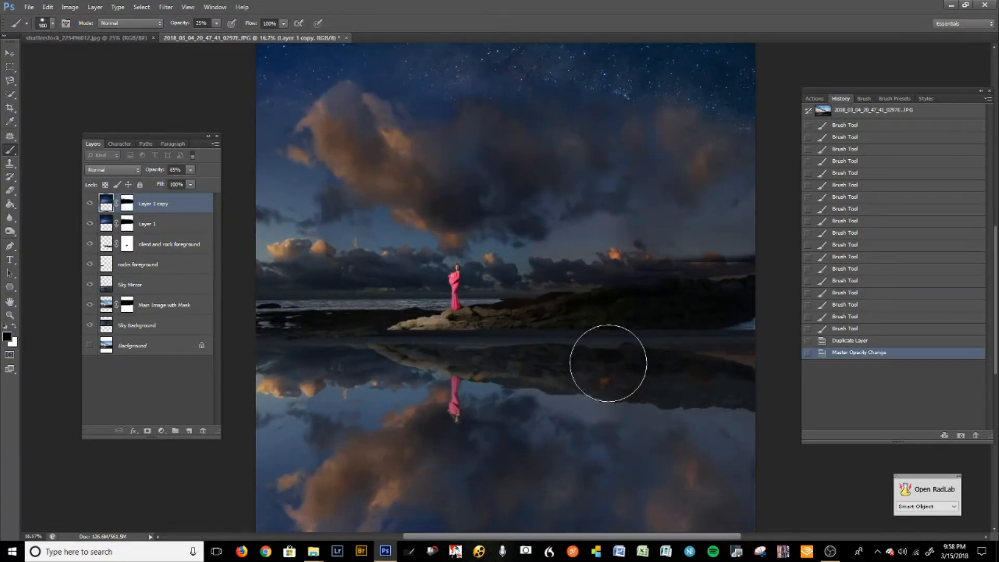
{"action": "scroll", "coordinate": [620, 368], "scroll_direction": "down", "scroll_amount": 3}
{"action": "scroll", "coordinate": [623, 370], "scroll_direction": "up", "scroll_amount": 1}
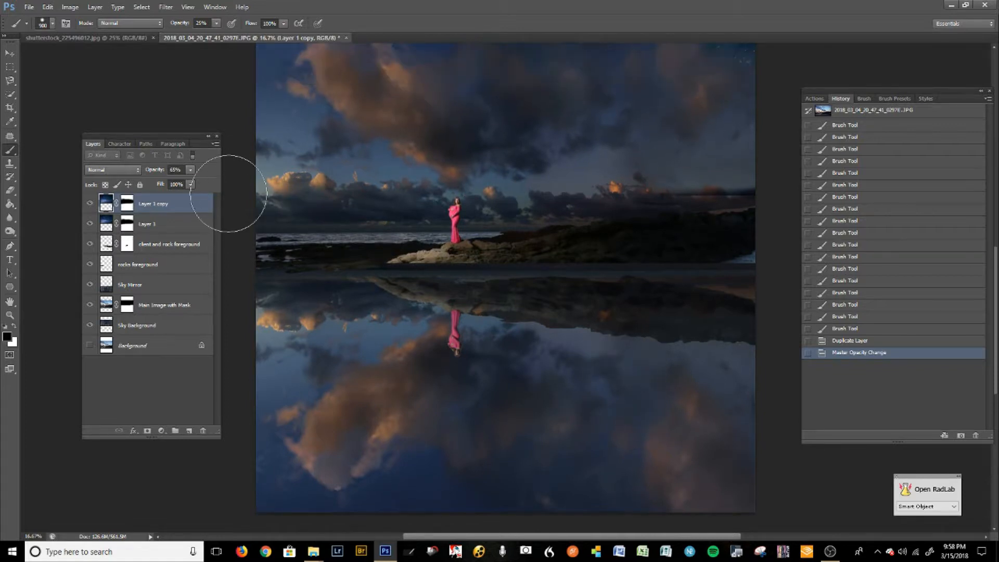
Delete the starry sky copy, keep the original layer at 100% opacity and toggle its visibility to check it.
{"action": "left_click_drag", "start_coordinate": [166, 209], "coordinate": [203, 430]}
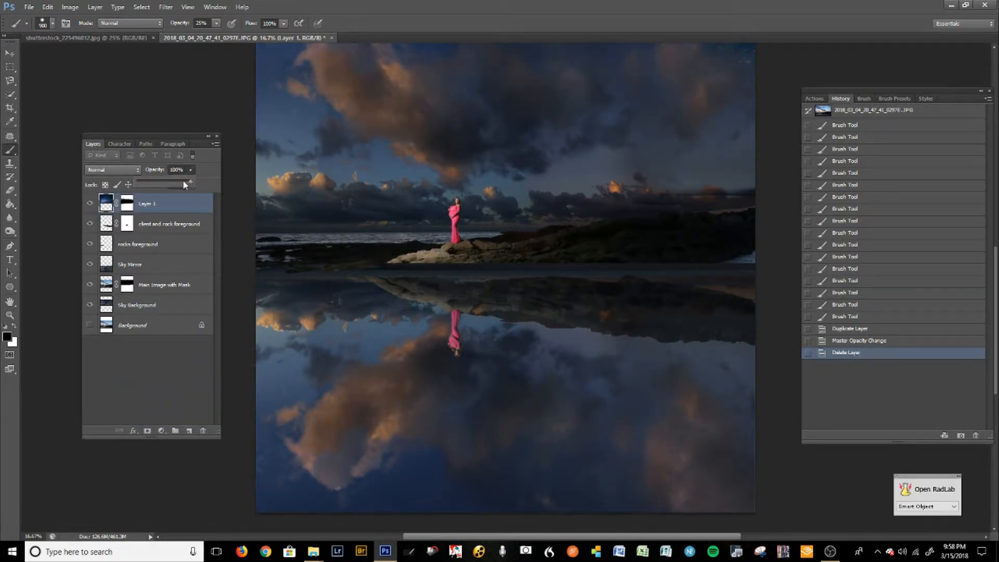
{"action": "left_click_drag", "start_coordinate": [179, 185], "coordinate": [191, 183]}
{"action": "left_click", "coordinate": [90, 205]}
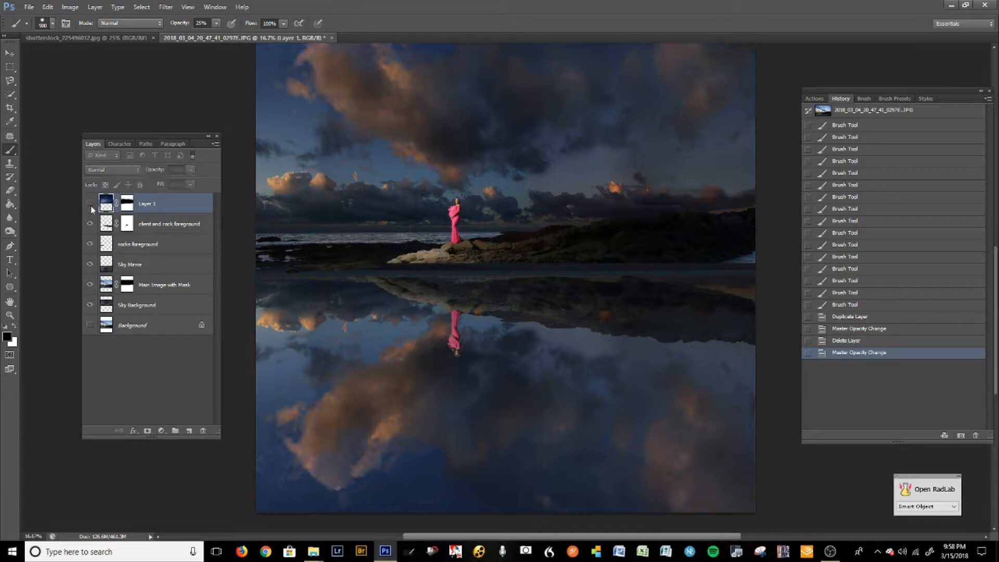
{"action": "left_click", "coordinate": [90, 204]}
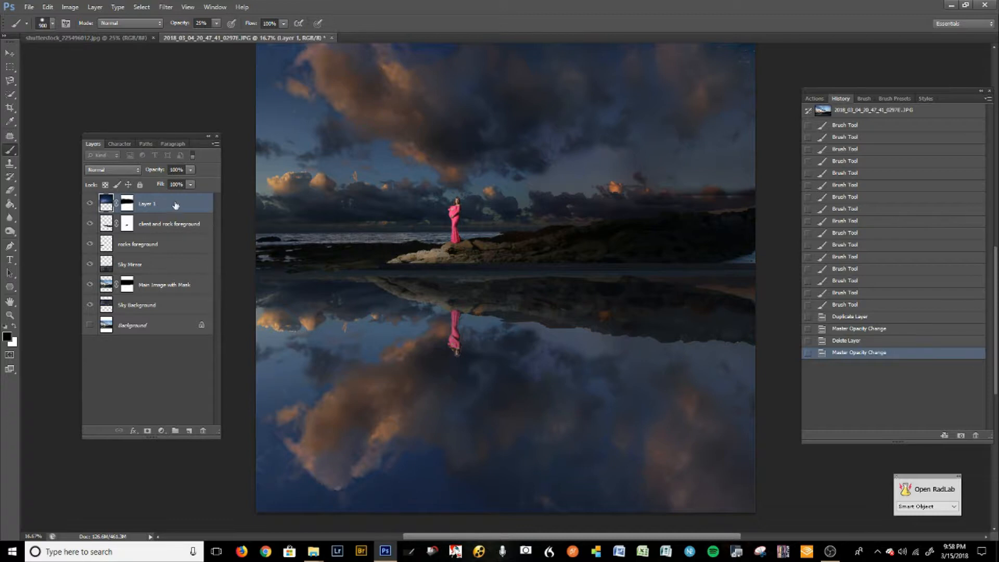
Duplicate the starry sky layer with its mask and flip the copy vertically.
{"action": "left_click_drag", "start_coordinate": [100, 205], "coordinate": [189, 431]}
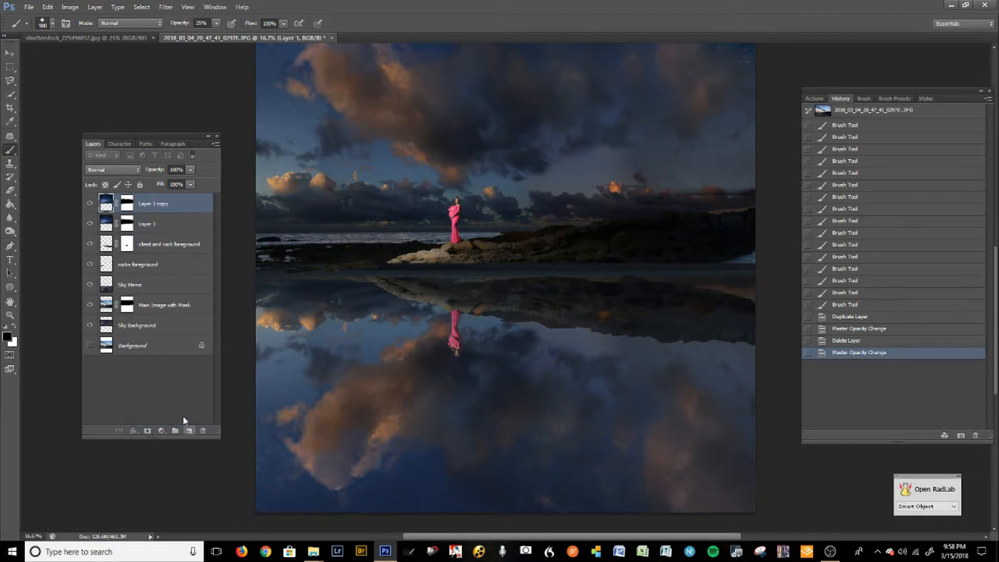
{"action": "scroll", "coordinate": [375, 196], "scroll_direction": "up", "scroll_amount": 6}
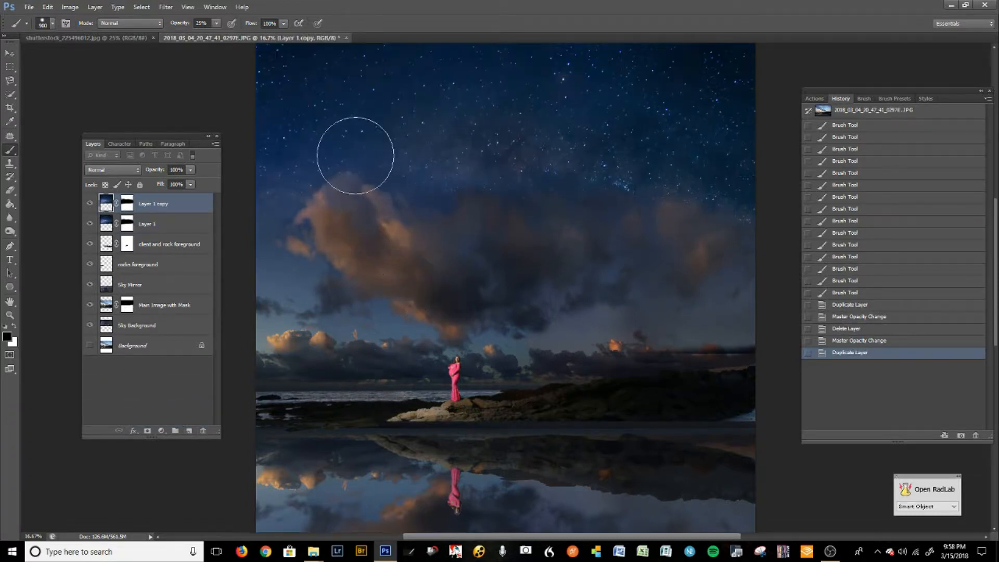
{"action": "left_click", "coordinate": [48, 7]}
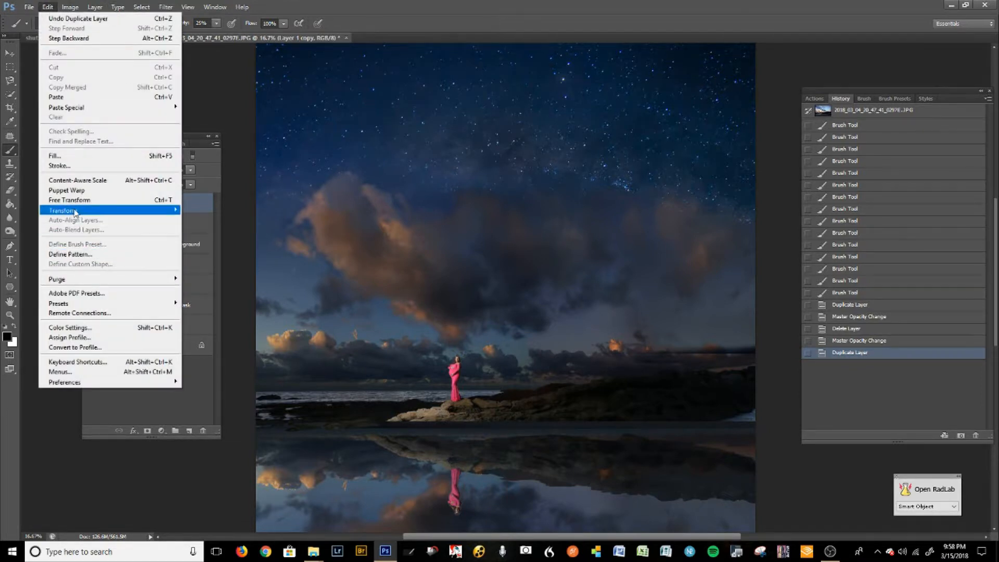
{"action": "mouse_move", "coordinate": [89, 213]}
{"action": "left_click", "coordinate": [206, 332]}
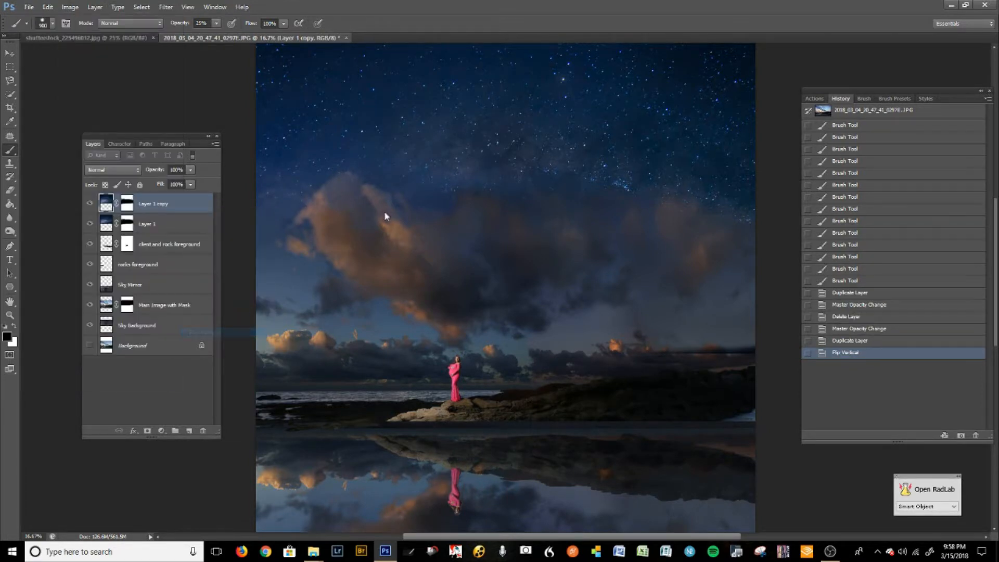
Move the flipped starry sky copy down over the water reflection and set its opacity to 71%.
{"action": "key", "text": "ctrl+minus"}
{"action": "key", "text": "ctrl+minus"}
{"action": "key", "text": "ctrl+minus"}
{"action": "left_click", "coordinate": [10, 53]}
{"action": "left_click_drag", "start_coordinate": [477, 255], "coordinate": [477, 427]}
{"action": "left_click", "coordinate": [191, 170]}
{"action": "left_click_drag", "start_coordinate": [178, 184], "coordinate": [175, 183]}
{"action": "left_click", "coordinate": [216, 193]}
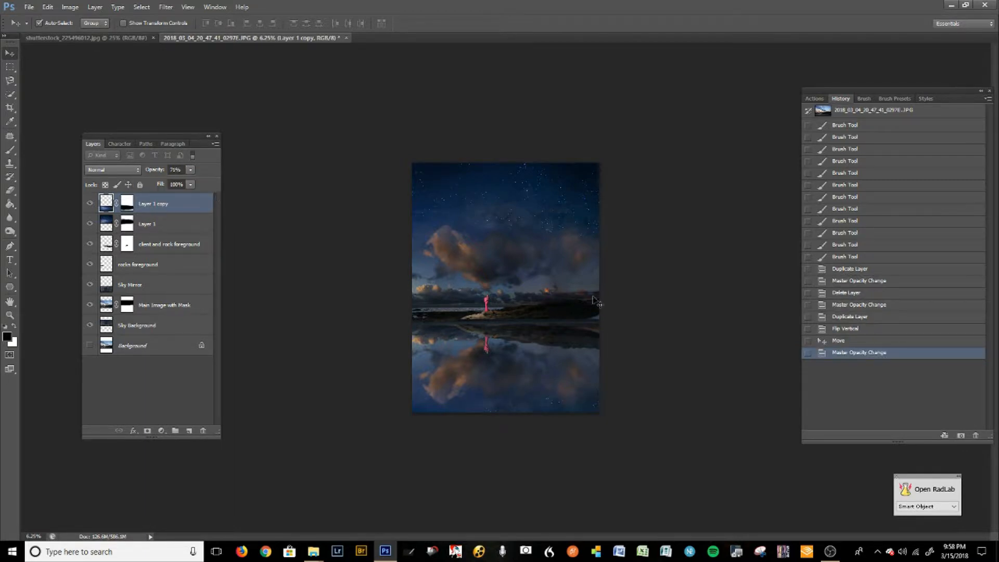
Rename the original starry sky layer "sky above" and its flipped copy "sky below".
{"action": "key", "text": "ctrl+plus"}
{"action": "key", "text": "ctrl+plus"}
{"action": "key", "text": "ctrl+plus"}
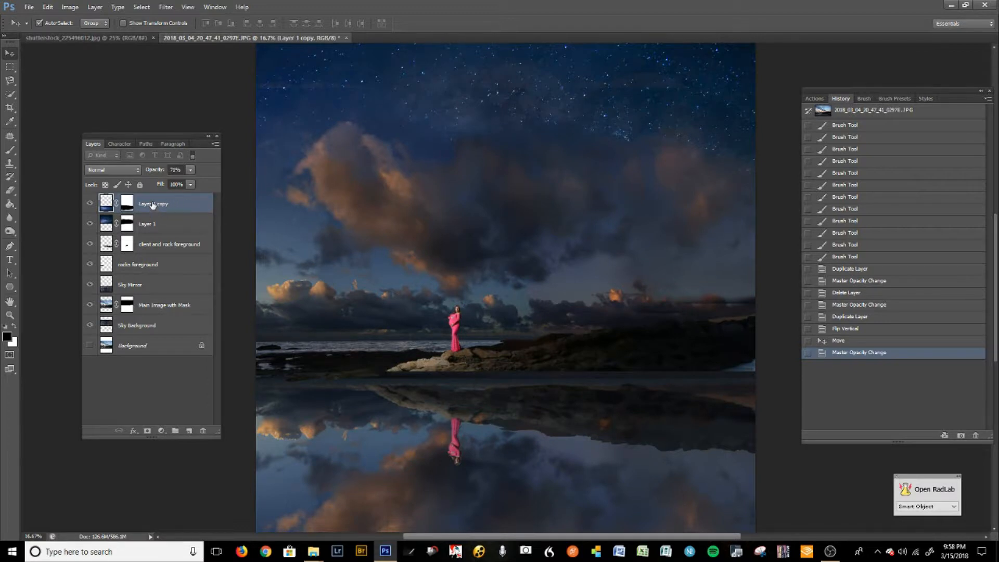
{"action": "double_click", "coordinate": [146, 226]}
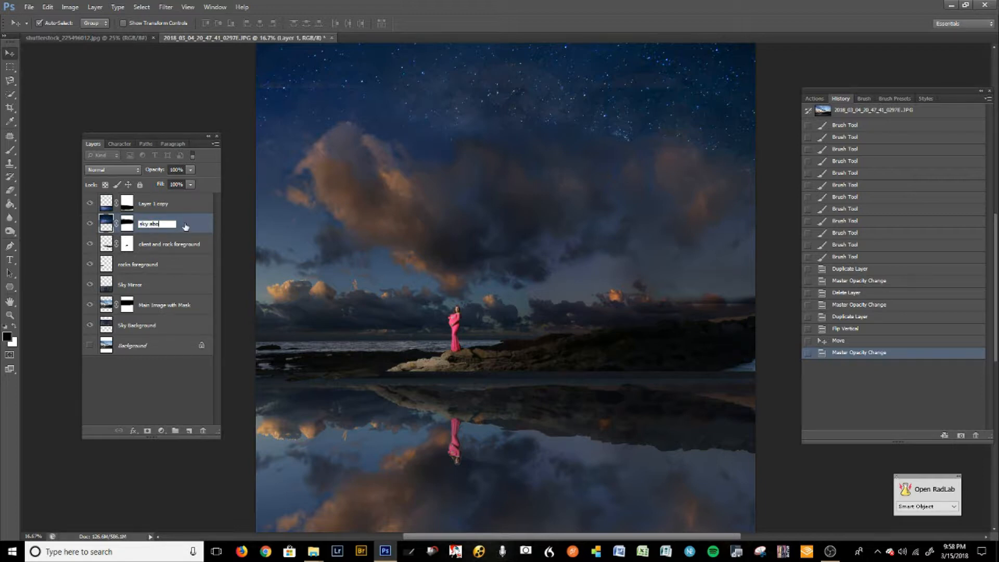
{"action": "type", "text": "sky above"}
{"action": "key", "text": "Return"}
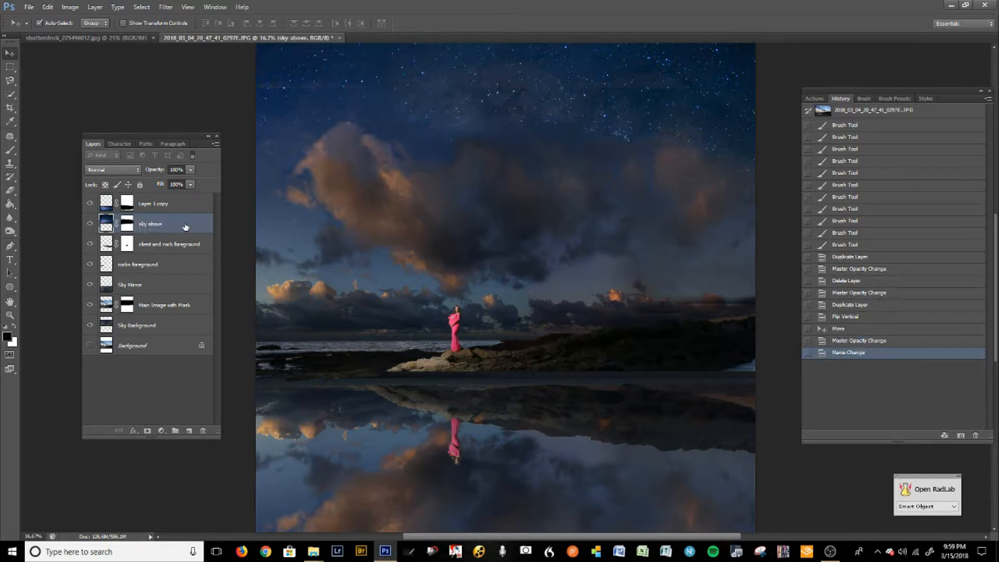
{"action": "left_click", "coordinate": [160, 208]}
{"action": "key", "text": "BackSpace"}
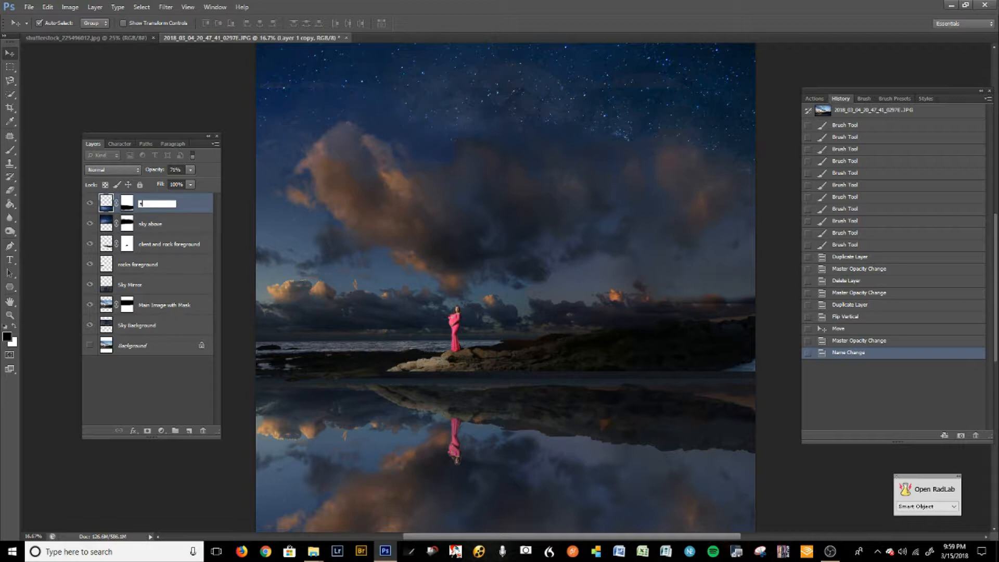
{"action": "type", "text": "sky below"}
{"action": "key", "text": "Return"}
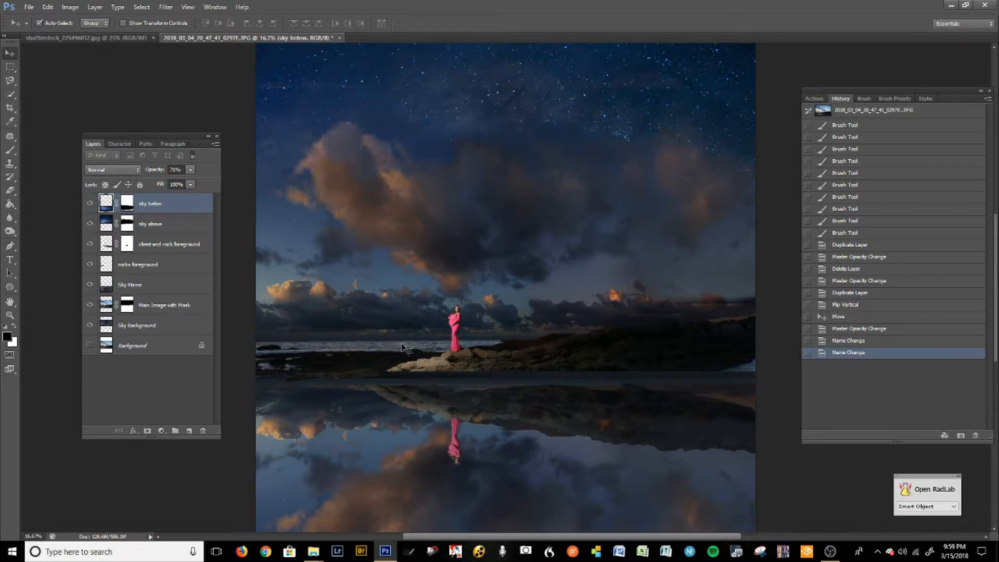
On the "Main Image with Mask" layer, burn the bright sea strip behind the woman with a 200 px brush, Midtones range and 25% exposure.
{"action": "left_click", "coordinate": [164, 307]}
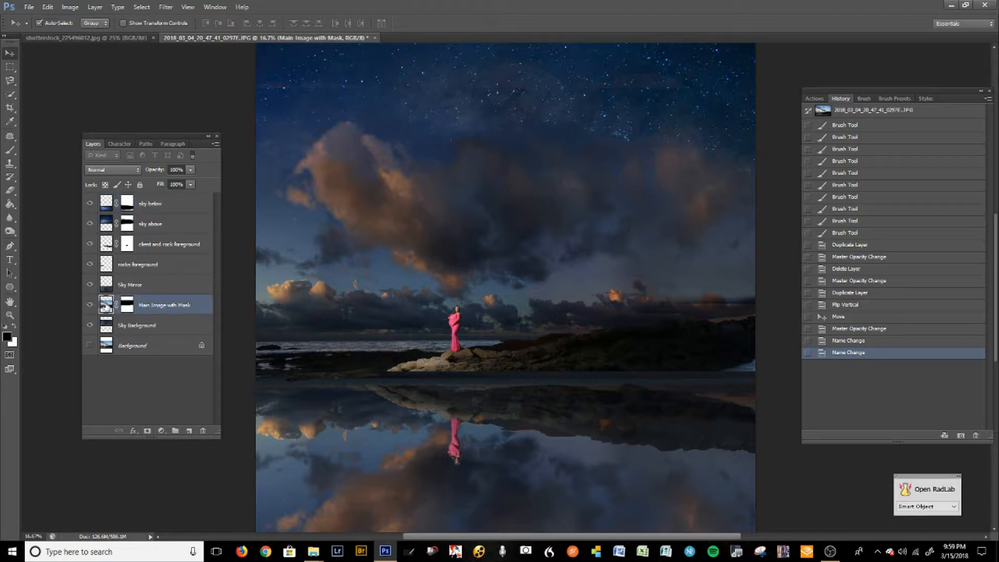
{"action": "left_click", "coordinate": [8, 233]}
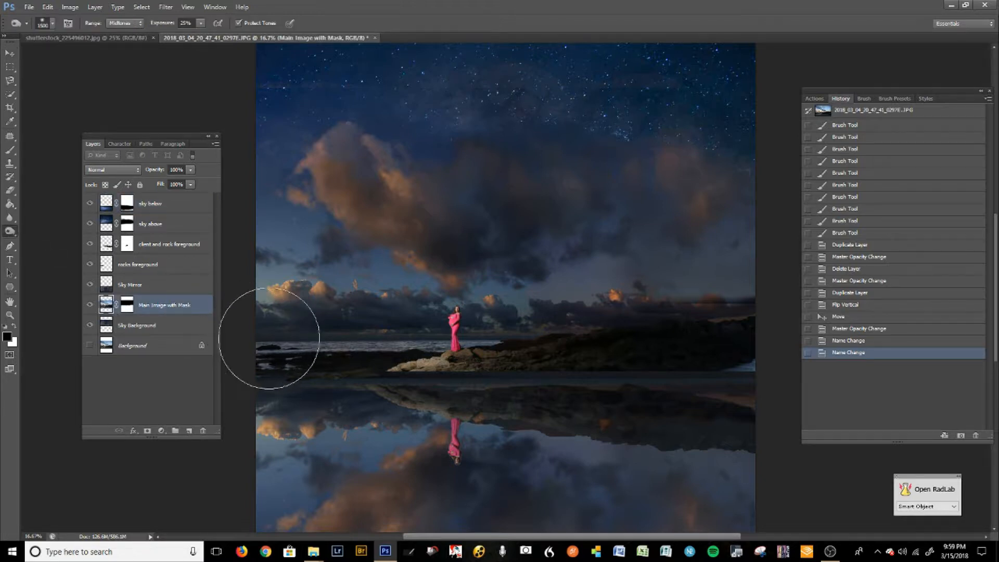
{"action": "key", "text": "bracketleft"}
{"action": "key", "text": "bracketleft"}
{"action": "key", "text": "bracketleft"}
{"action": "key", "text": "bracketleft"}
{"action": "key", "text": "bracketleft"}
{"action": "key", "text": "bracketleft"}
{"action": "key", "text": "bracketleft"}
{"action": "key", "text": "bracketleft"}
{"action": "key", "text": "bracketleft"}
{"action": "key", "text": "bracketleft"}
{"action": "key", "text": "bracketleft"}
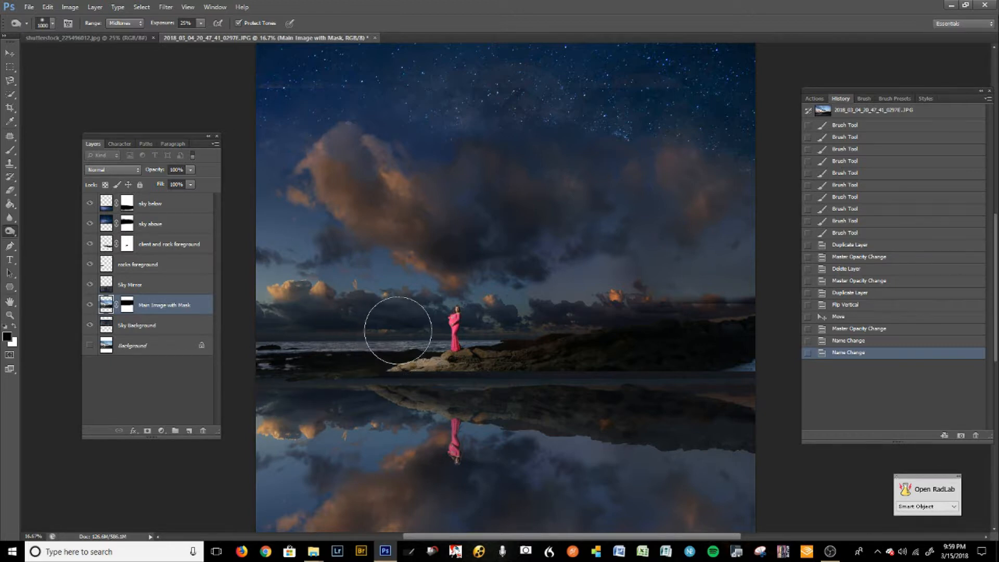
{"action": "key", "text": "bracketleft"}
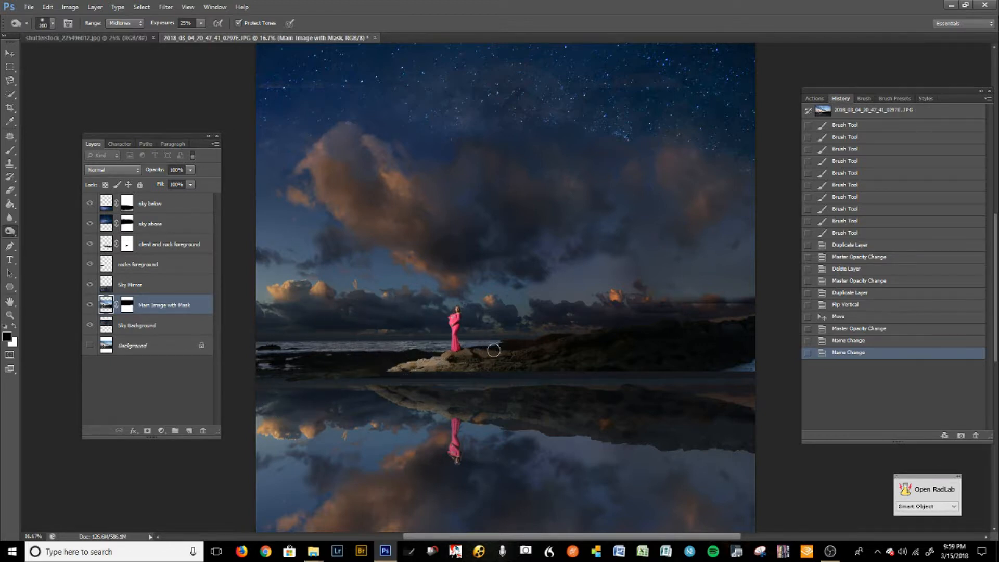
{"action": "left_click_drag", "start_coordinate": [481, 341], "coordinate": [439, 348]}
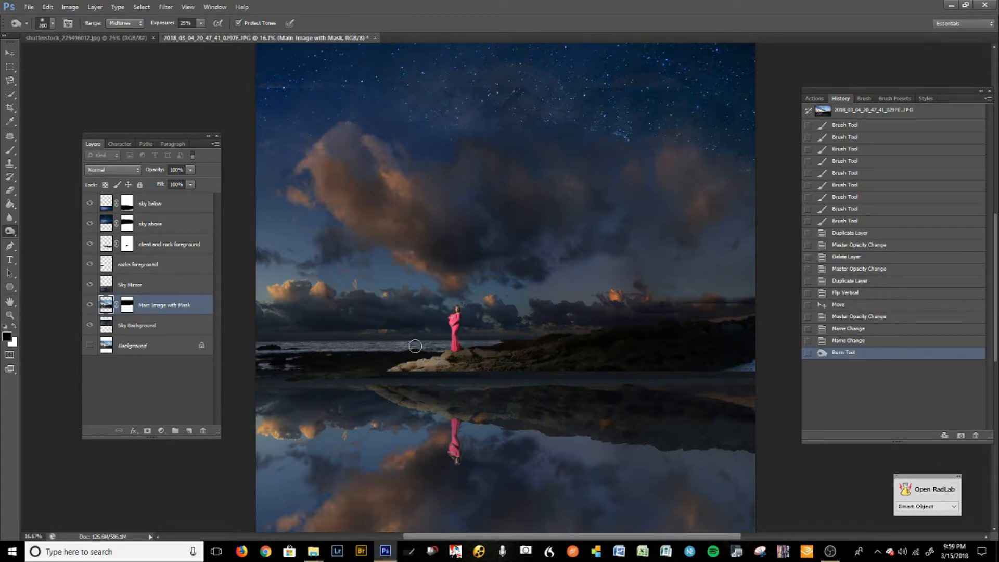
{"action": "left_click_drag", "start_coordinate": [346, 347], "coordinate": [366, 345]}
{"action": "mouse_move", "coordinate": [442, 344]}
{"action": "left_mouse_down"}
{"action": "mouse_move", "coordinate": [502, 341]}
{"action": "mouse_move", "coordinate": [441, 345]}
{"action": "left_mouse_up"}
{"action": "mouse_move", "coordinate": [370, 345]}
{"action": "left_mouse_down"}
{"action": "mouse_move", "coordinate": [432, 348]}
{"action": "mouse_move", "coordinate": [335, 350]}
{"action": "left_mouse_up"}
{"action": "left_click_drag", "start_coordinate": [234, 348], "coordinate": [447, 342]}
{"action": "mouse_move", "coordinate": [384, 339]}
{"action": "left_mouse_down"}
{"action": "mouse_move", "coordinate": [496, 340]}
{"action": "mouse_move", "coordinate": [638, 362]}
{"action": "left_mouse_up"}
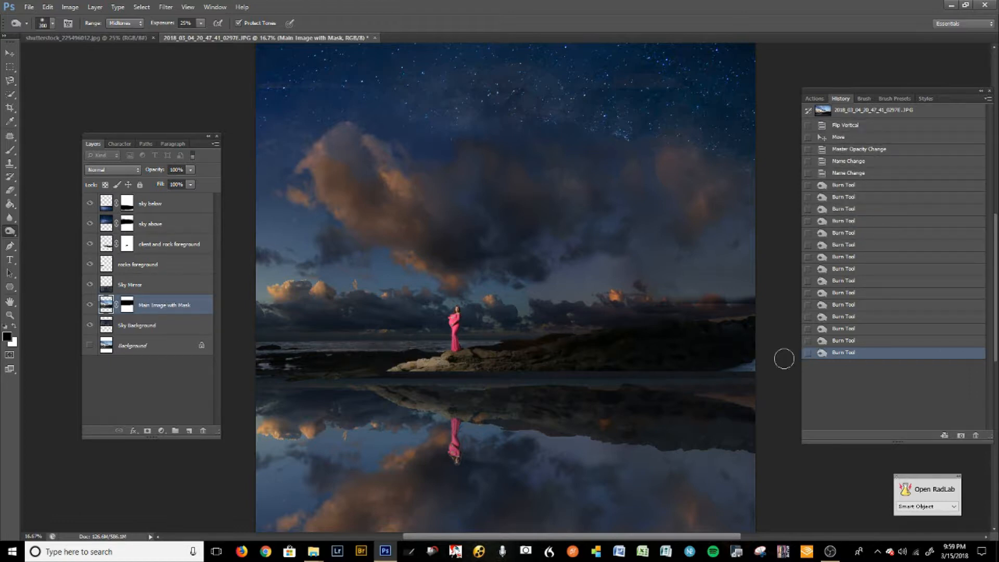
Clone dark rock over the bright water patch at the far right end of the headland with a 200 px Clone Stamp at 35% opacity.
{"action": "key", "text": "ctrl+plus"}
{"action": "key", "text": "ctrl+plus"}
{"action": "key", "text": "space"}
{"action": "mouse_move", "coordinate": [635, 415]}
{"action": "left_mouse_down"}
{"action": "mouse_move", "coordinate": [486, 348]}
{"action": "mouse_move", "coordinate": [319, 383]}
{"action": "left_mouse_up"}
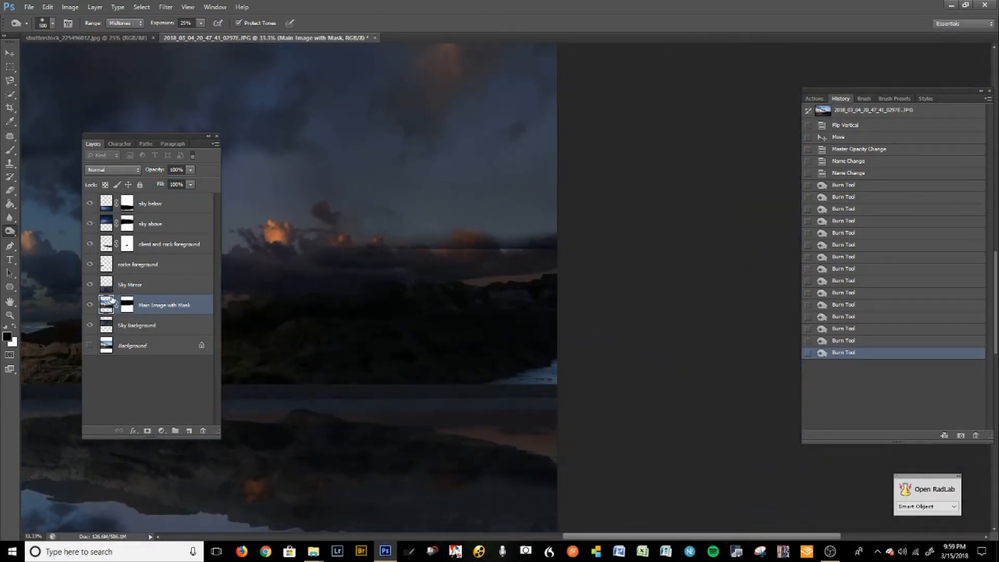
{"action": "left_click", "coordinate": [10, 163]}
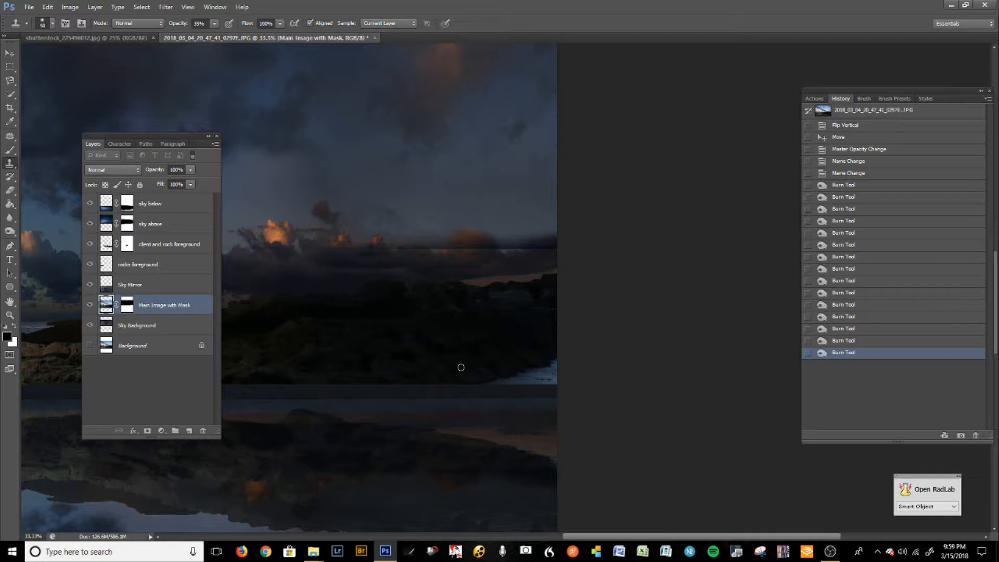
{"action": "key", "text": "bracketright"}
{"action": "key", "text": "bracketright"}
{"action": "key", "text": "bracketright"}
{"action": "key", "text": "bracketright"}
{"action": "key", "text": "bracketright"}
{"action": "left_click", "coordinate": [456, 381], "text": "alt"}
{"action": "mouse_move", "coordinate": [507, 381]}
{"action": "left_mouse_down"}
{"action": "mouse_move", "coordinate": [543, 379]}
{"action": "mouse_move", "coordinate": [524, 369]}
{"action": "mouse_move", "coordinate": [550, 364]}
{"action": "left_mouse_up"}
{"action": "left_click", "coordinate": [544, 376]}
{"action": "left_click", "coordinate": [554, 375]}
{"action": "left_click", "coordinate": [551, 381]}
{"action": "left_click", "coordinate": [555, 377]}
{"action": "left_click", "coordinate": [550, 377]}
{"action": "left_click", "coordinate": [552, 337]}
{"action": "left_click", "coordinate": [542, 311]}
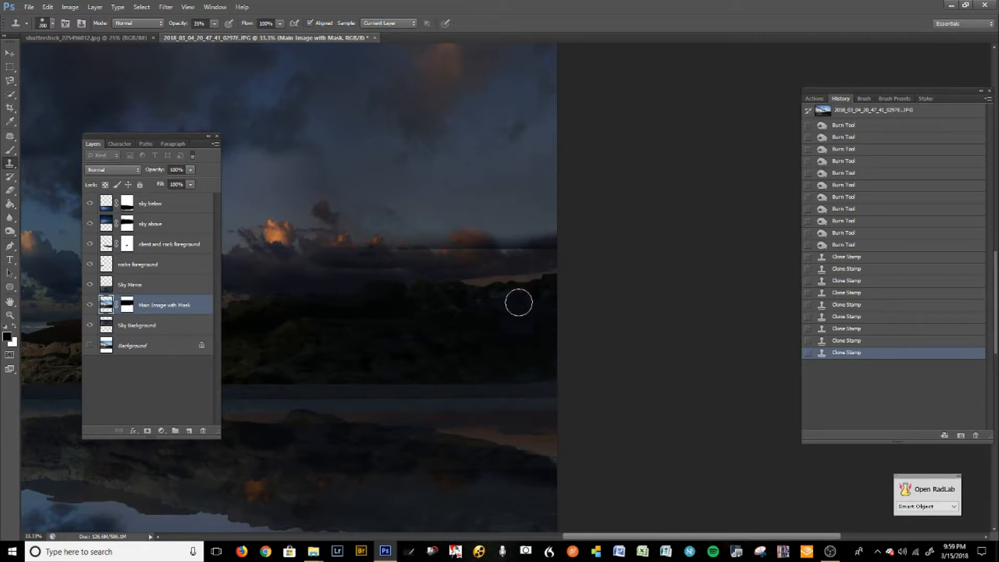
Try to blend the dark line above the right headland by painting white on the "sky above" mask with a large brush at 25% opacity.
{"action": "left_click_drag", "start_coordinate": [478, 344], "coordinate": [512, 419]}
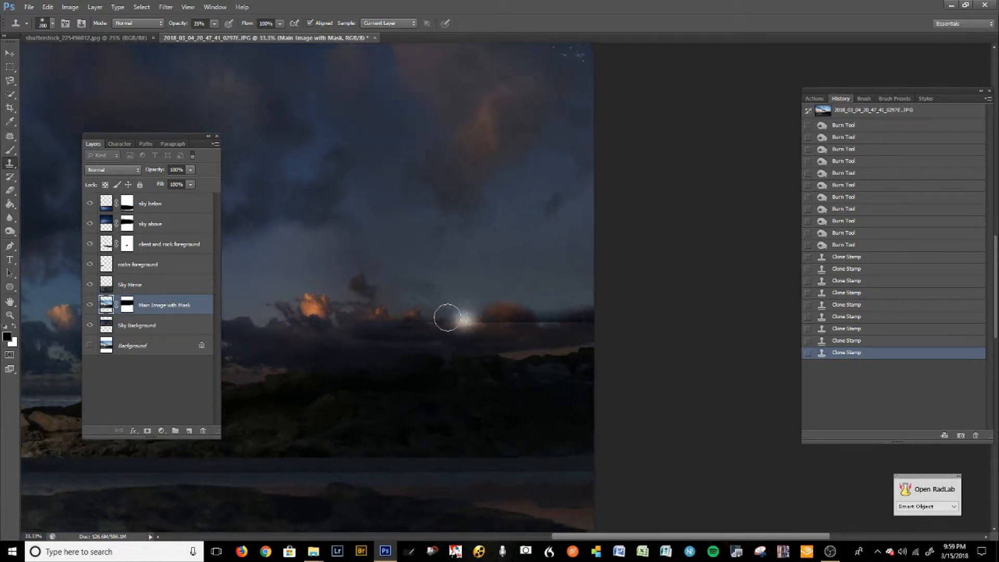
{"action": "left_click", "coordinate": [126, 226]}
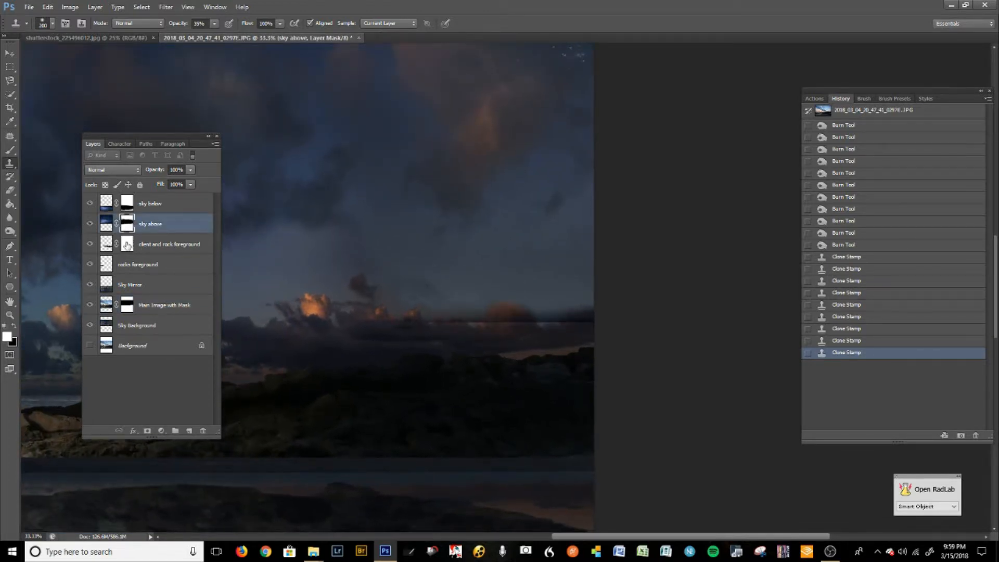
{"action": "left_click", "coordinate": [14, 150]}
{"action": "key", "text": "bracketleft"}
{"action": "key", "text": "bracketleft"}
{"action": "key", "text": "bracketleft"}
{"action": "key", "text": "bracketleft"}
{"action": "key", "text": "bracketleft"}
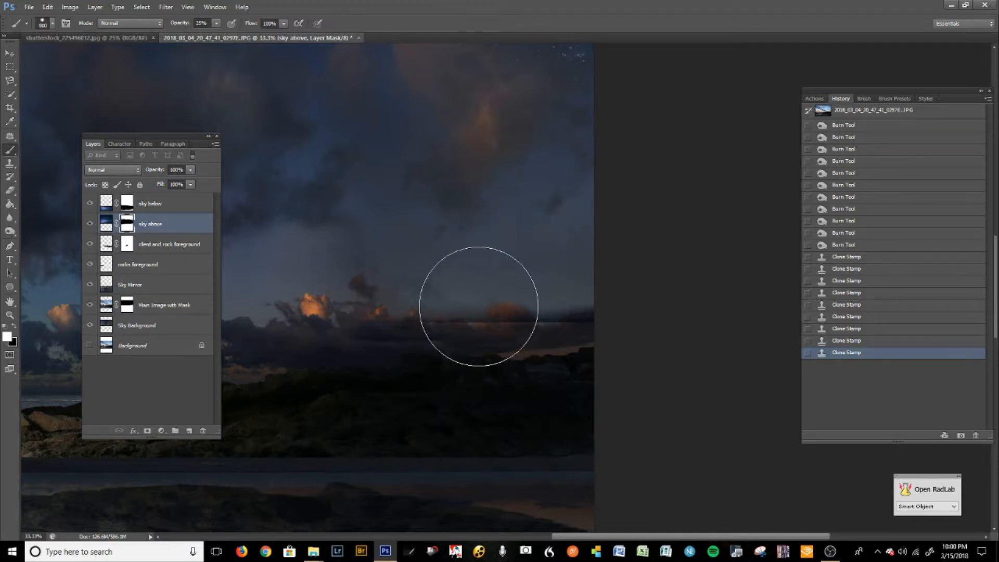
{"action": "left_click_drag", "start_coordinate": [423, 314], "coordinate": [574, 312]}
{"action": "left_click_drag", "start_coordinate": [478, 313], "coordinate": [585, 311]}
{"action": "key", "text": "ctrl+alt+z"}
{"action": "key", "text": "ctrl+alt+z"}
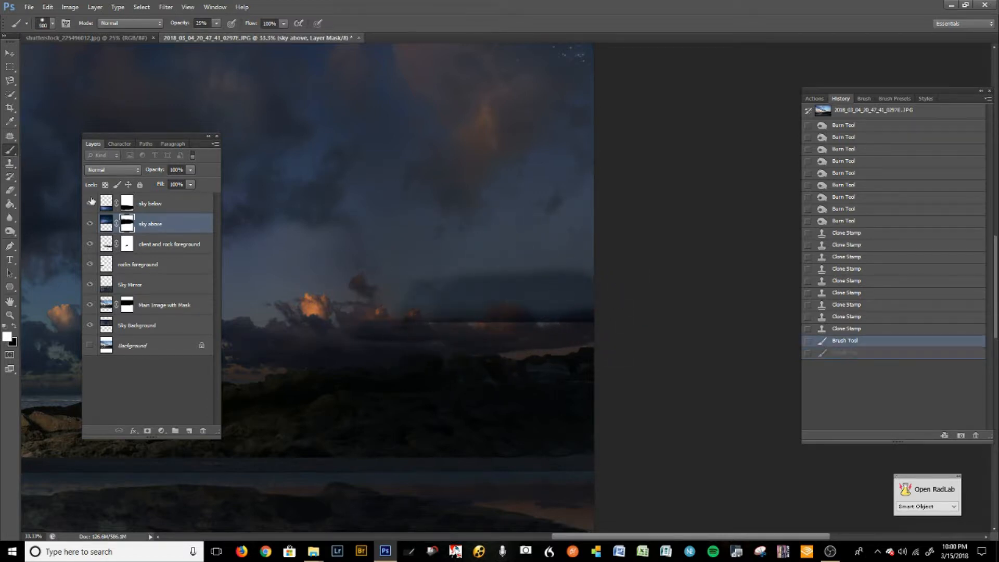
Try again to cover the dark horizon line, painting white on the "sky above" mask with a smaller 200 px brush.
{"action": "left_click", "coordinate": [126, 224]}
{"action": "key", "text": "x"}
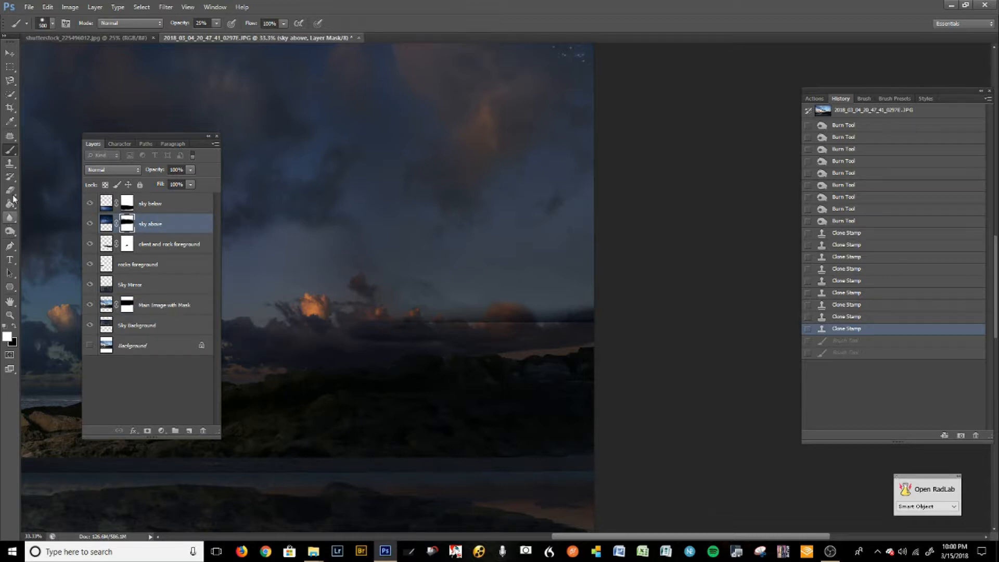
{"action": "key", "text": "bracketleft"}
{"action": "key", "text": "bracketleft"}
{"action": "key", "text": "bracketleft"}
{"action": "key", "text": "bracketleft"}
{"action": "key", "text": "bracketleft"}
{"action": "key", "text": "bracketleft"}
{"action": "left_click_drag", "start_coordinate": [436, 323], "coordinate": [588, 316]}
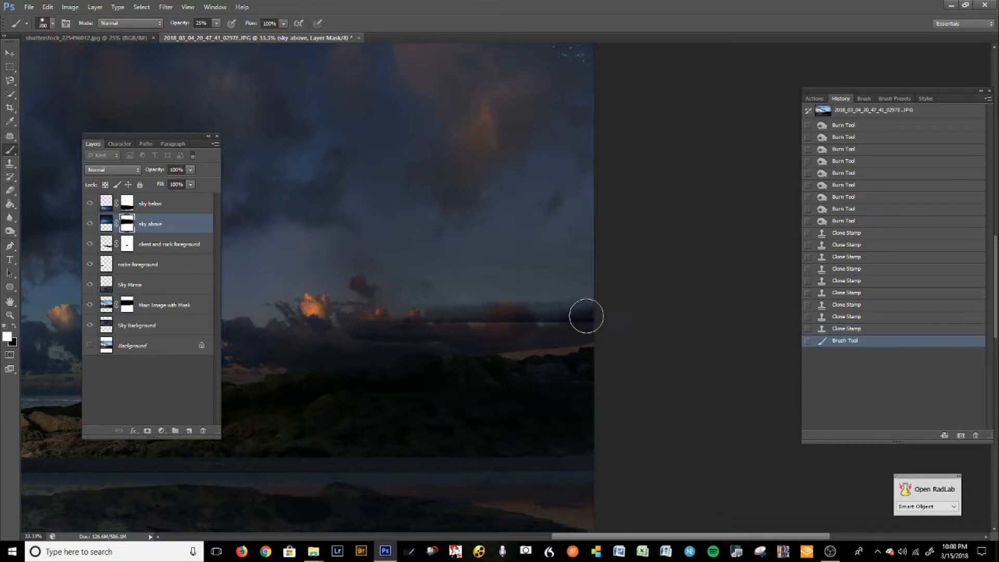
{"action": "key", "text": "ctrl+z"}
{"action": "key", "text": "ctrl+alt+z"}
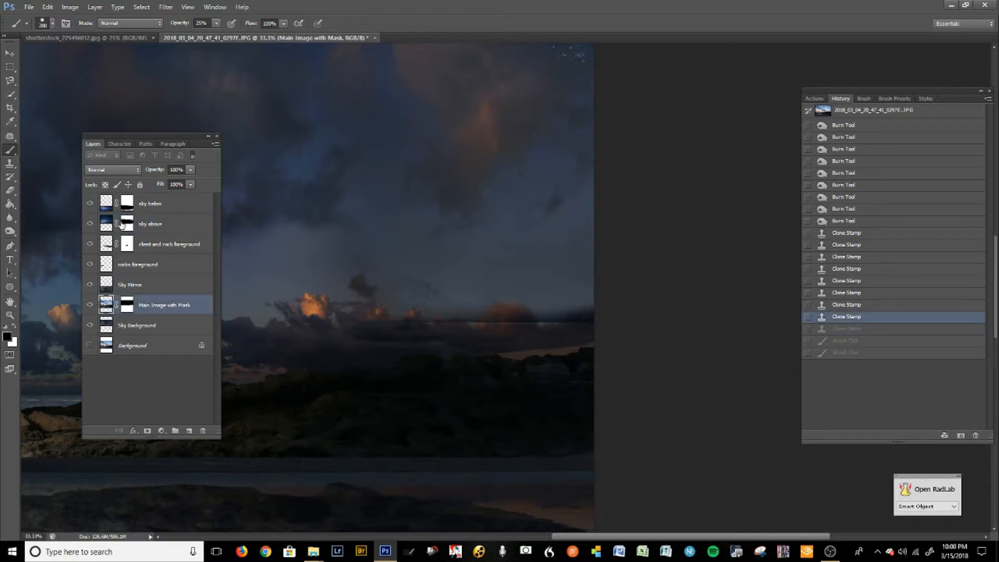
Paint black on the "sky above" mask with the 200 px brush at 25% opacity to hide the dark line above the right headland.
{"action": "left_click", "coordinate": [128, 225]}
{"action": "key", "text": "x"}
{"action": "mouse_move", "coordinate": [617, 338]}
{"action": "left_mouse_down"}
{"action": "mouse_move", "coordinate": [568, 322]}
{"action": "mouse_move", "coordinate": [609, 314]}
{"action": "left_mouse_up"}
{"action": "left_click", "coordinate": [600, 318]}
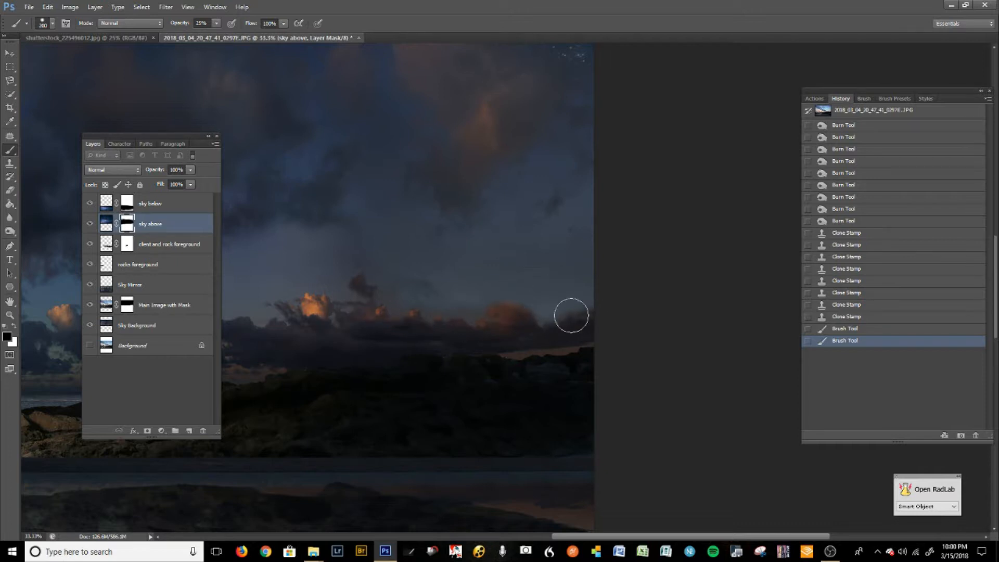
{"action": "left_click_drag", "start_coordinate": [591, 331], "coordinate": [558, 333]}
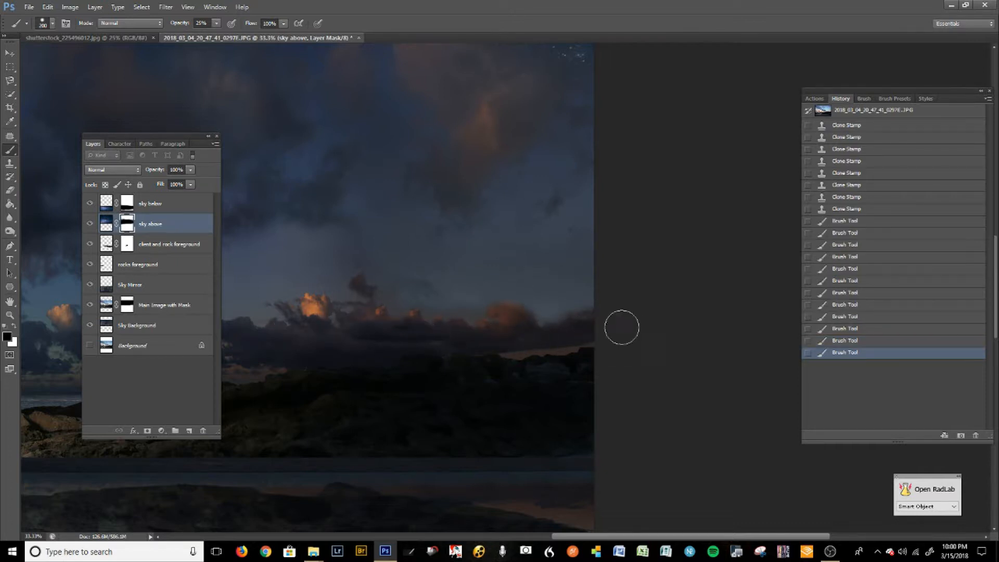
{"action": "left_click", "coordinate": [551, 326]}
{"action": "left_click", "coordinate": [551, 325]}
Inspect the shoreline and its reflection, toggling the "client and rock foreground" and "rocks foreground" layers off and on.
{"action": "left_click_drag", "start_coordinate": [453, 404], "coordinate": [684, 297]}
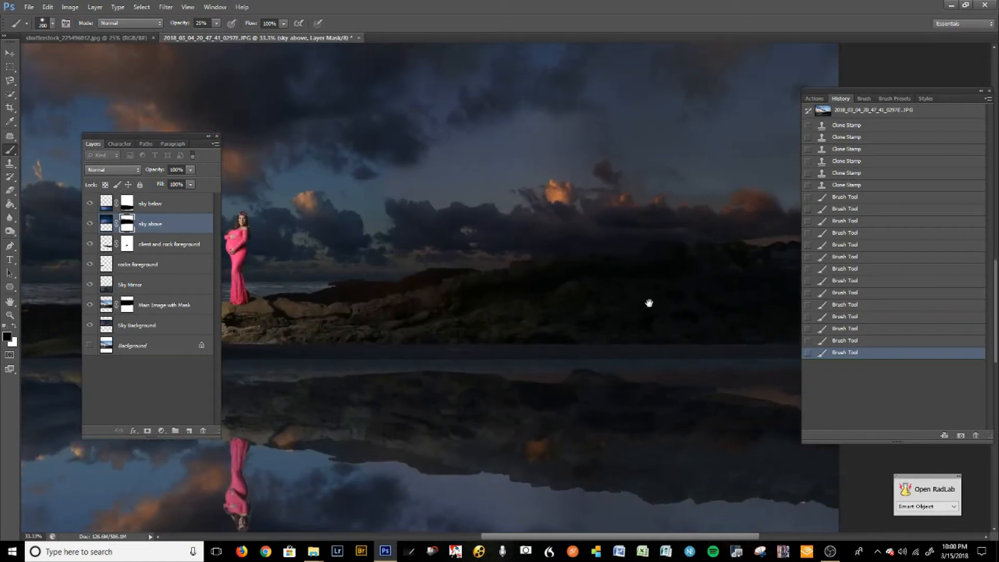
{"action": "left_click_drag", "start_coordinate": [526, 350], "coordinate": [589, 264]}
{"action": "left_click_drag", "start_coordinate": [617, 355], "coordinate": [422, 330]}
{"action": "mouse_move", "coordinate": [660, 307]}
{"action": "left_mouse_down"}
{"action": "mouse_move", "coordinate": [470, 330]}
{"action": "mouse_move", "coordinate": [651, 326]}
{"action": "left_mouse_up"}
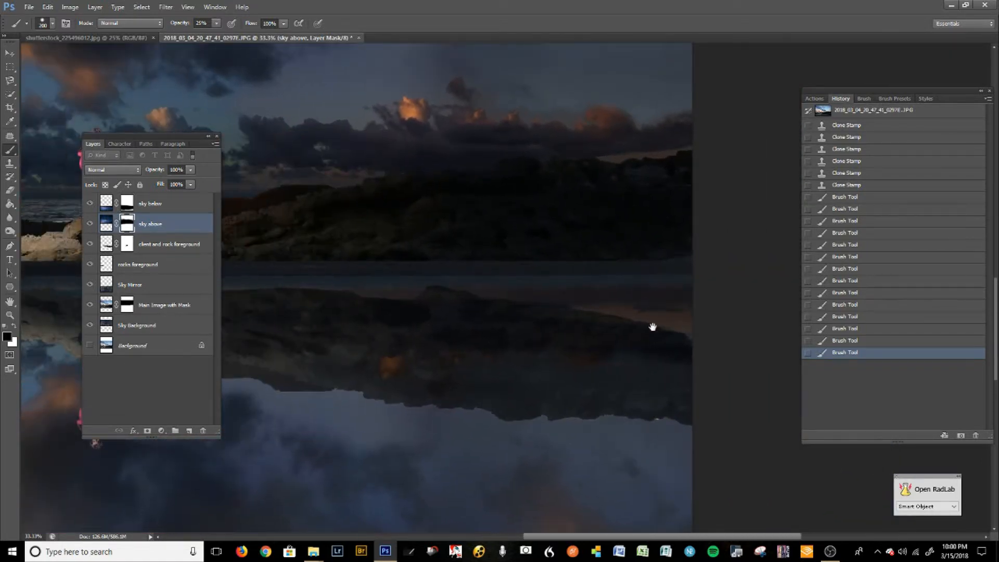
{"action": "left_click_drag", "start_coordinate": [495, 336], "coordinate": [692, 363]}
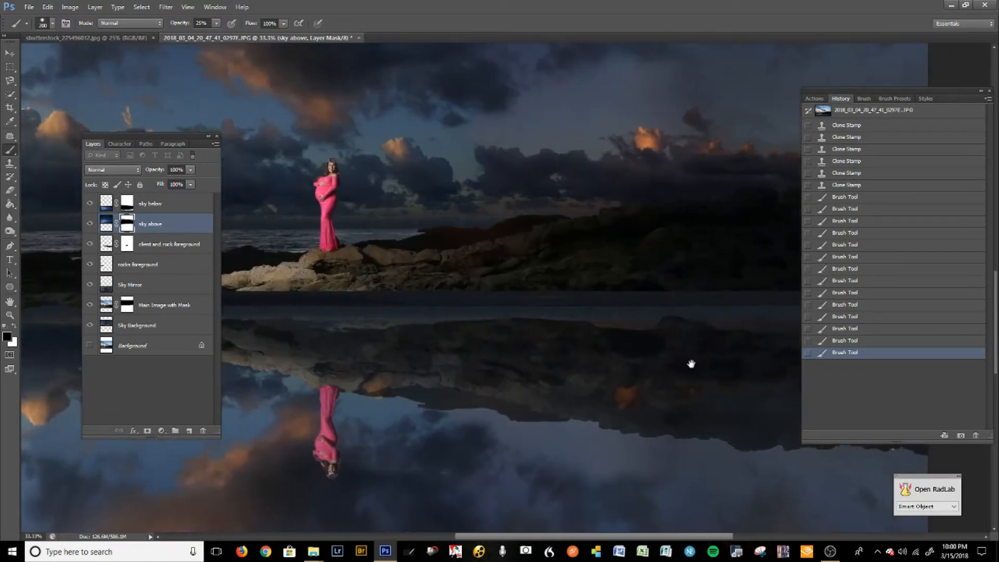
{"action": "left_click_drag", "start_coordinate": [605, 364], "coordinate": [674, 354]}
{"action": "left_click_drag", "start_coordinate": [548, 320], "coordinate": [673, 373]}
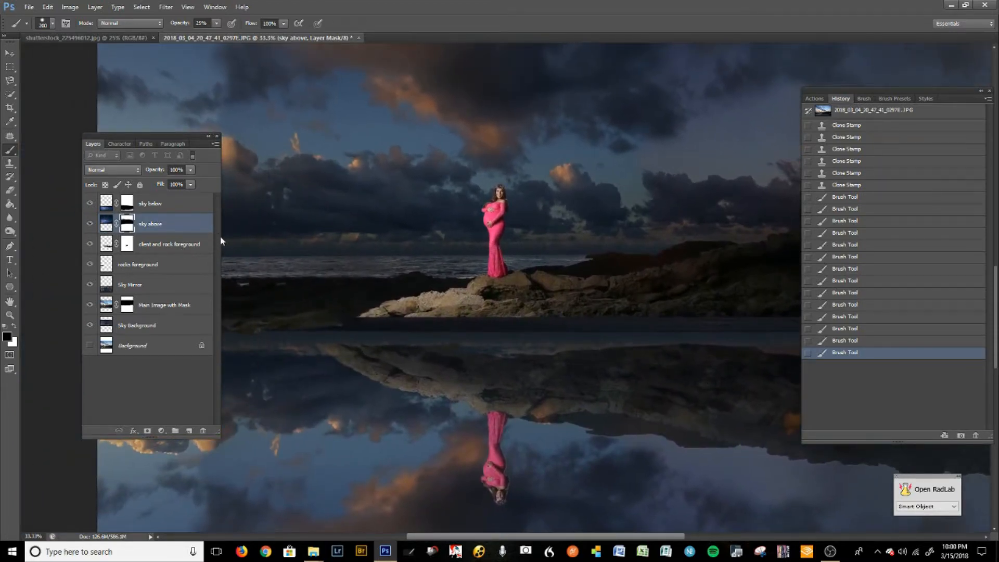
{"action": "left_click", "coordinate": [91, 244]}
{"action": "left_click", "coordinate": [90, 244]}
{"action": "left_click", "coordinate": [89, 264]}
{"action": "left_click", "coordinate": [89, 265]}
{"action": "left_click", "coordinate": [91, 244]}
{"action": "left_click", "coordinate": [91, 244]}
Move the reflected woman and rock slightly up and left to sit closer to the shoreline and beneath the real figure.
{"action": "left_click_drag", "start_coordinate": [567, 398], "coordinate": [385, 394]}
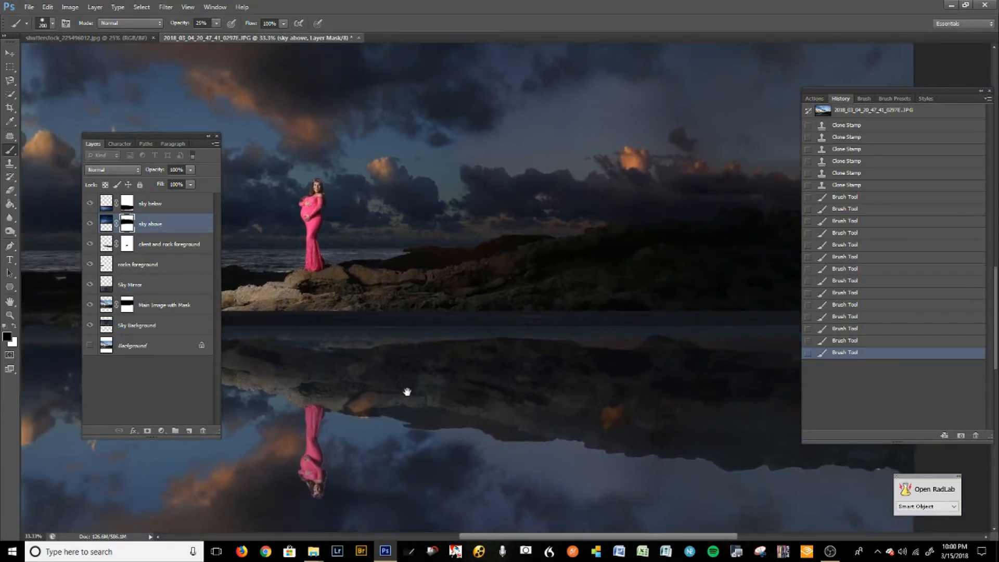
{"action": "left_click", "coordinate": [10, 55]}
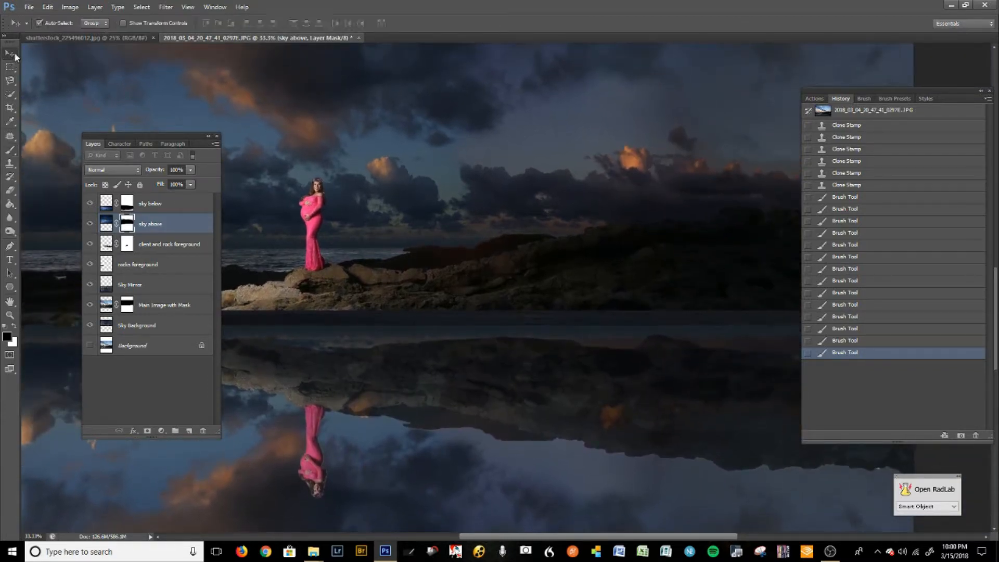
{"action": "left_click_drag", "start_coordinate": [480, 370], "coordinate": [456, 362]}
On the "client and rock foreground" layer, clone dark tones over the lighter strip along the headland's waterline with a 400 px Clone Stamp.
{"action": "left_click_drag", "start_coordinate": [692, 433], "coordinate": [575, 441]}
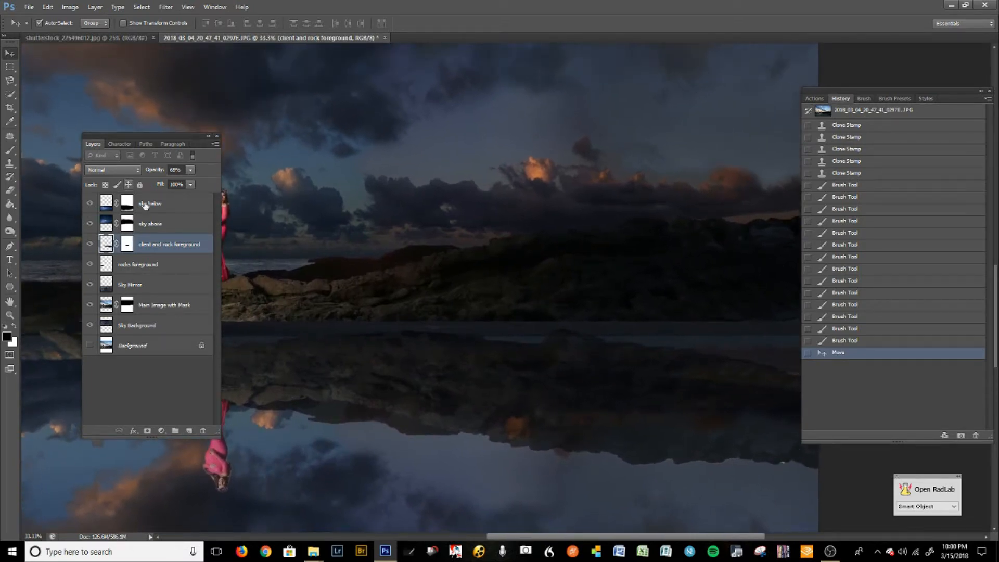
{"action": "left_click", "coordinate": [15, 163]}
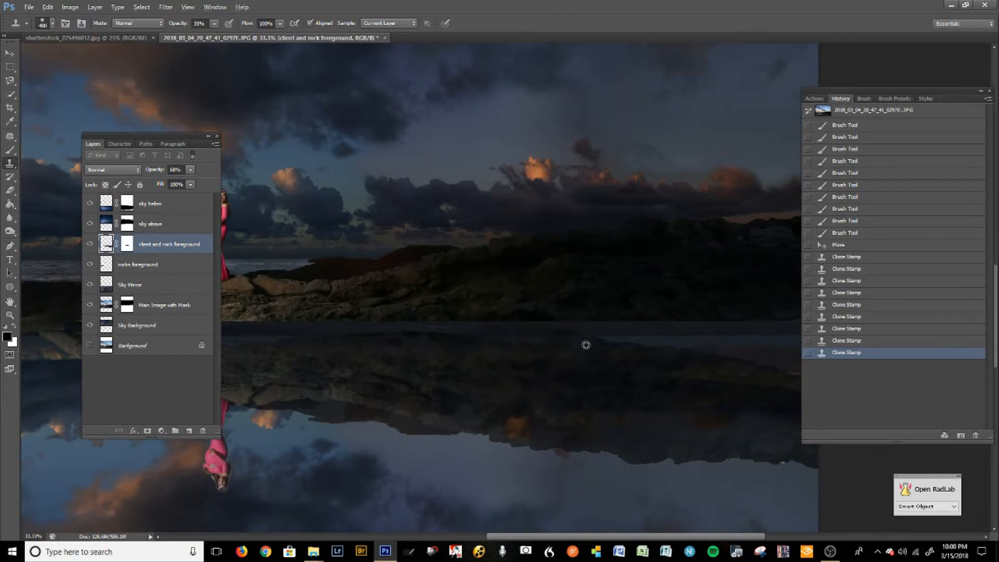
{"action": "left_click", "coordinate": [585, 344], "text": "alt"}
{"action": "left_click", "coordinate": [625, 341]}
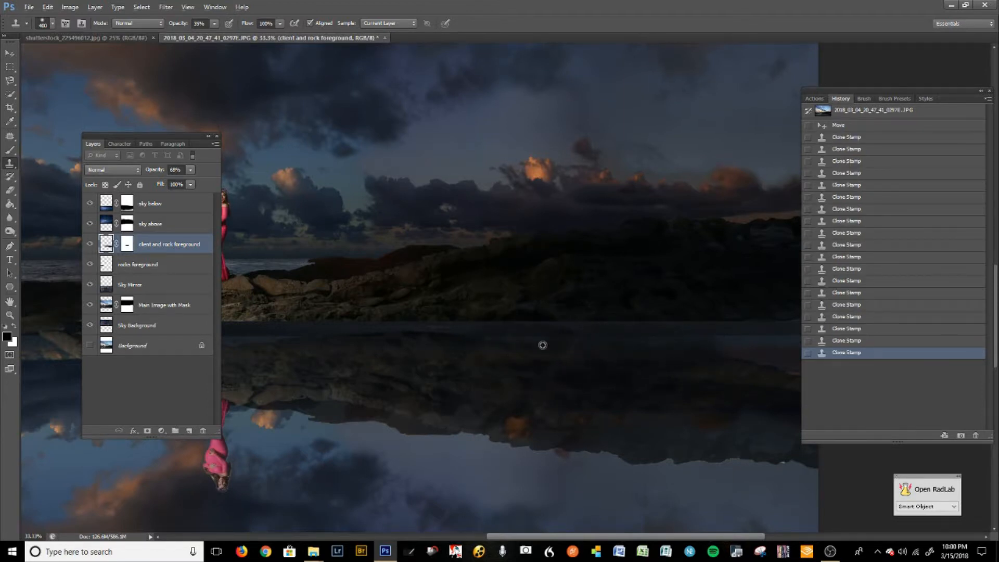
{"action": "left_click", "coordinate": [362, 341]}
{"action": "left_click", "coordinate": [413, 341], "text": "alt"}
Clone nearby dark texture over the far right end of the reflected headland, resampling the source and varying the brush between 200 and 300 px.
{"action": "left_click_drag", "start_coordinate": [661, 371], "coordinate": [390, 364]}
{"action": "key", "text": "["}
{"action": "left_click", "coordinate": [437, 363], "text": "alt"}
{"action": "left_click_drag", "start_coordinate": [454, 346], "coordinate": [557, 370]}
{"action": "left_click", "coordinate": [492, 379], "text": "alt"}
{"action": "left_click", "coordinate": [540, 373], "text": "alt"}
{"action": "key", "text": "["}
{"action": "key", "text": "["}
{"action": "key", "text": "["}
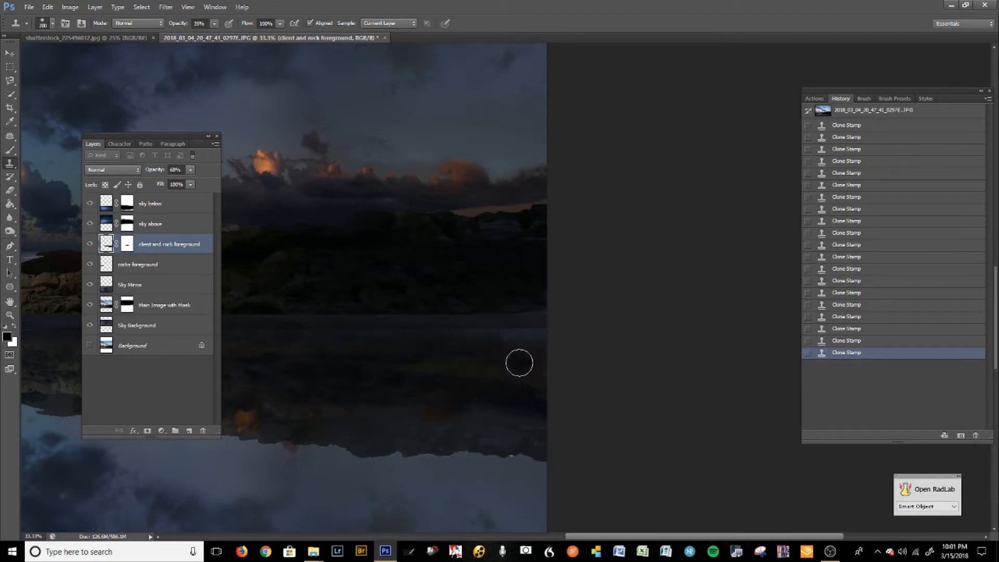
{"action": "mouse_move", "coordinate": [495, 345]}
{"action": "left_mouse_down"}
{"action": "mouse_move", "coordinate": [452, 339]}
{"action": "mouse_move", "coordinate": [492, 335]}
{"action": "left_mouse_up"}
{"action": "key", "text": "]"}
{"action": "key", "text": "]"}
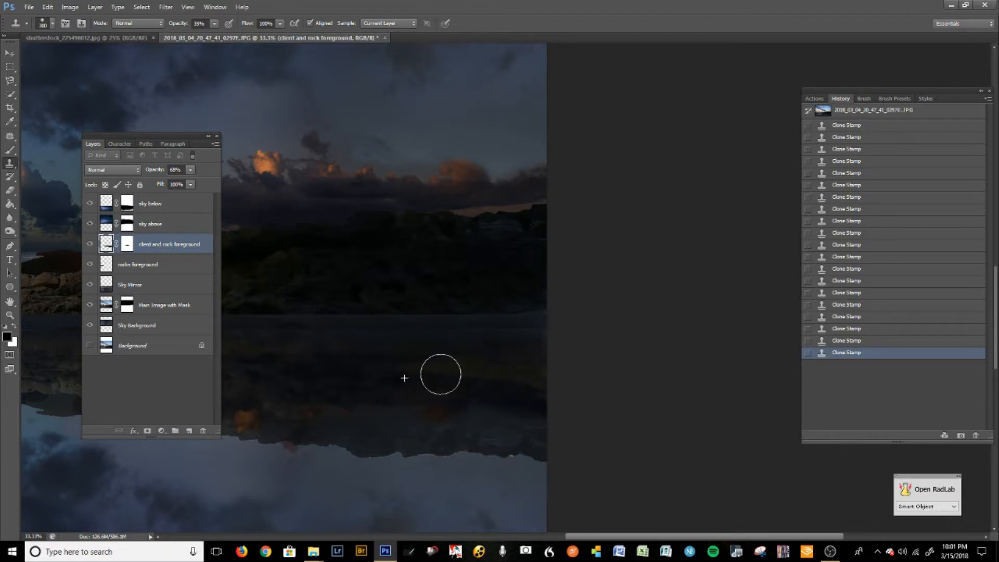
Clone dark tones along the waterline below the rock to the woman's right with a 250 px brush.
{"action": "left_click_drag", "start_coordinate": [409, 384], "coordinate": [524, 390]}
{"action": "key", "text": "bracketleft"}
{"action": "left_click_drag", "start_coordinate": [349, 339], "coordinate": [296, 339]}
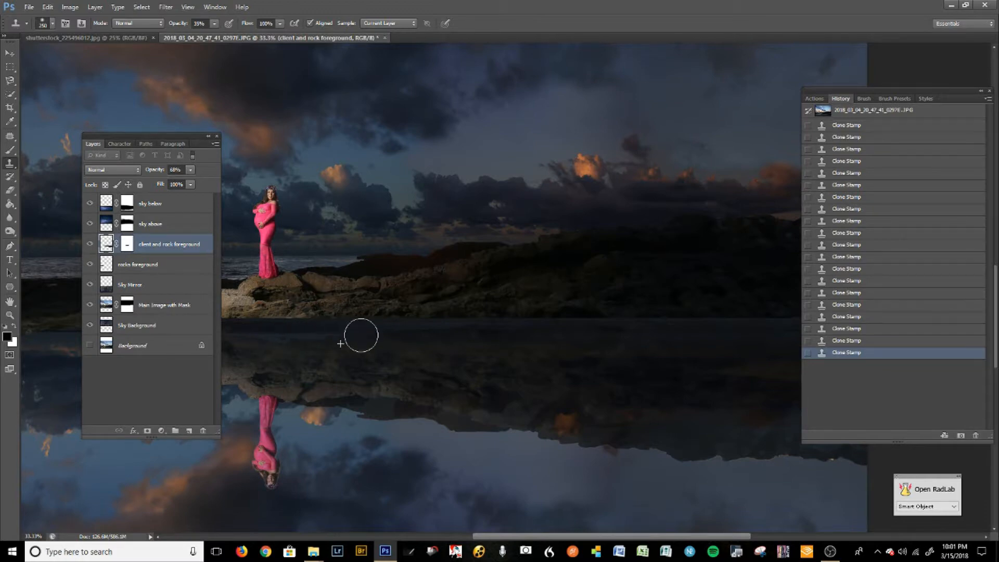
{"action": "left_click_drag", "start_coordinate": [392, 384], "coordinate": [573, 390]}
{"action": "key", "text": "["}
{"action": "key", "text": "["}
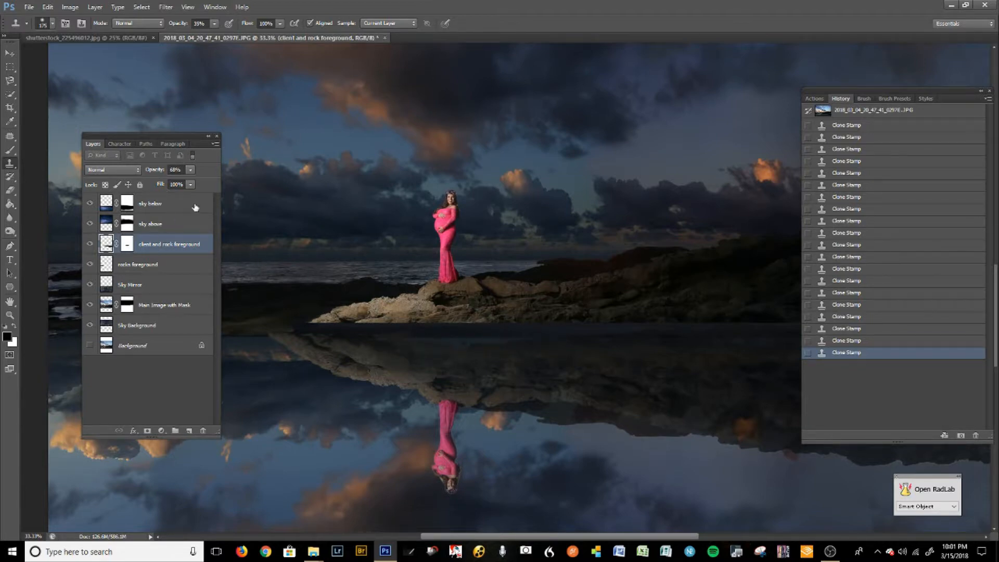
Compare the composite with the "client and rock foreground" and "Sky Mirror" layers hidden and shown again.
{"action": "left_click", "coordinate": [89, 245]}
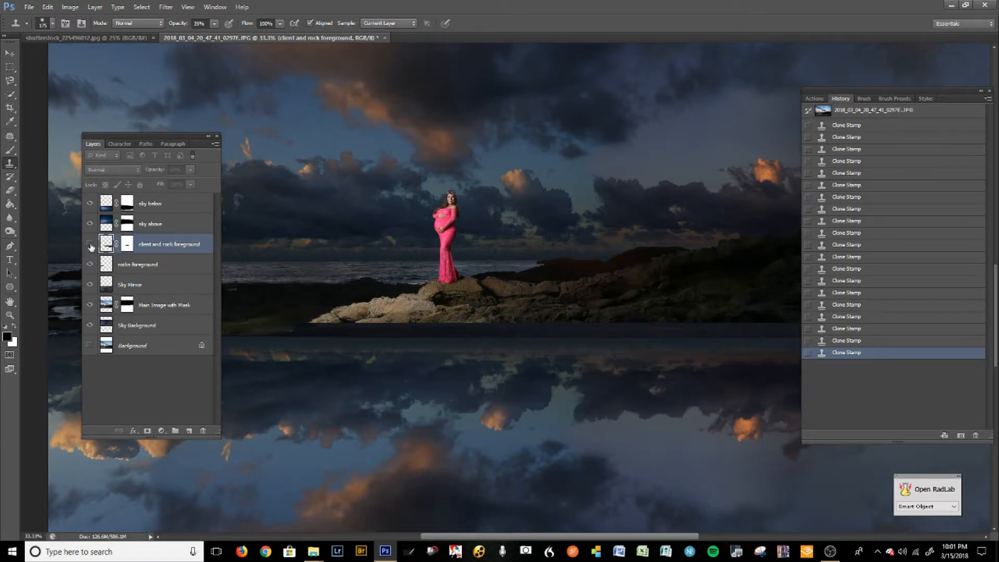
{"action": "left_click", "coordinate": [93, 244]}
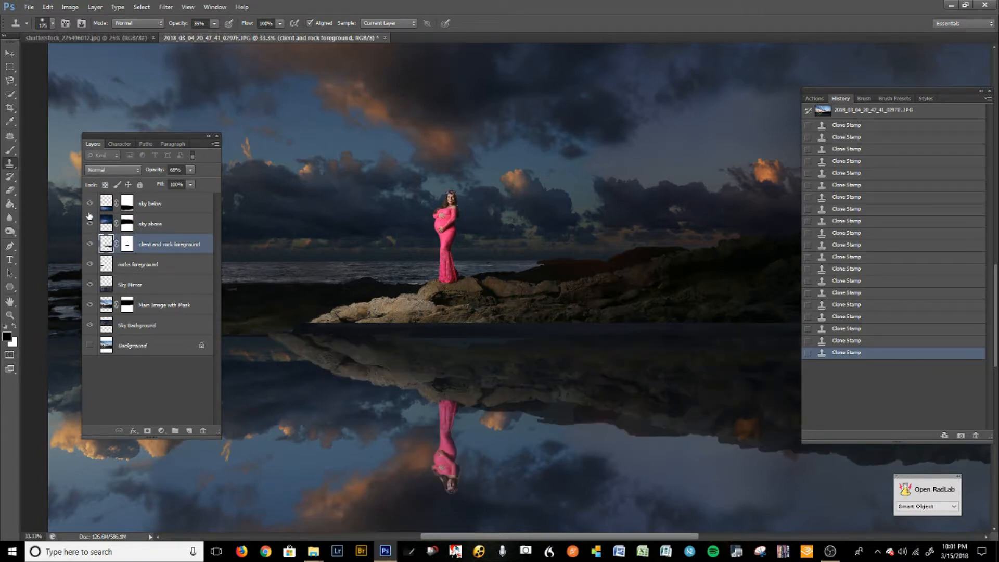
{"action": "left_click", "coordinate": [89, 285]}
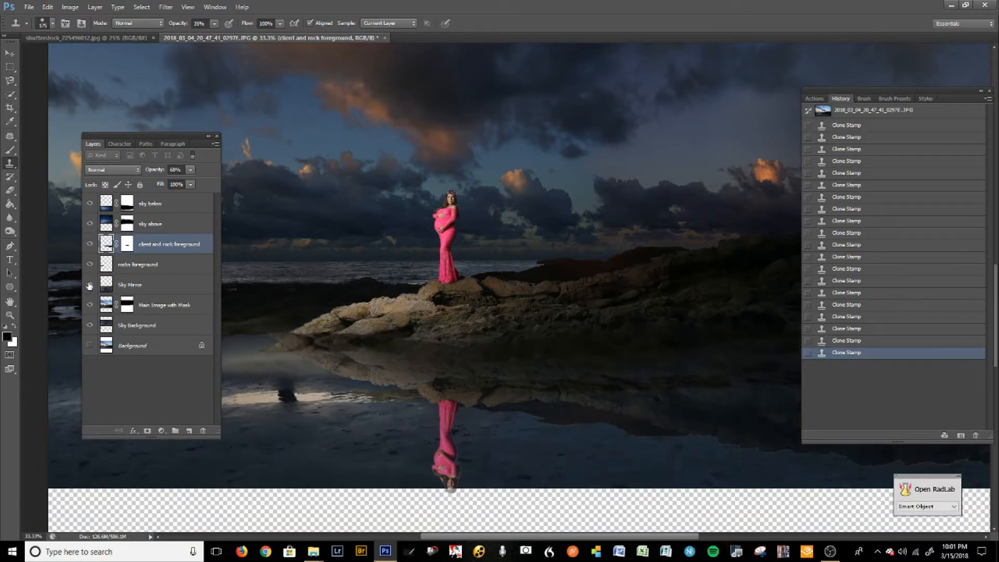
{"action": "left_click", "coordinate": [90, 285]}
{"action": "left_click", "coordinate": [89, 285]}
{"action": "left_click", "coordinate": [90, 285]}
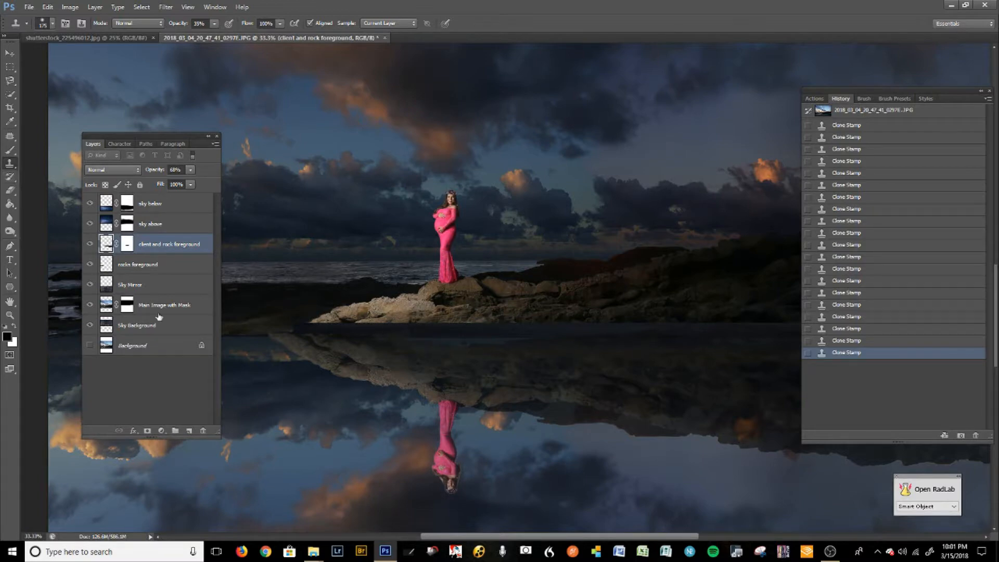
Compare the waterline with the "Sky Mirror" layer hidden and shown.
{"action": "left_click", "coordinate": [130, 285]}
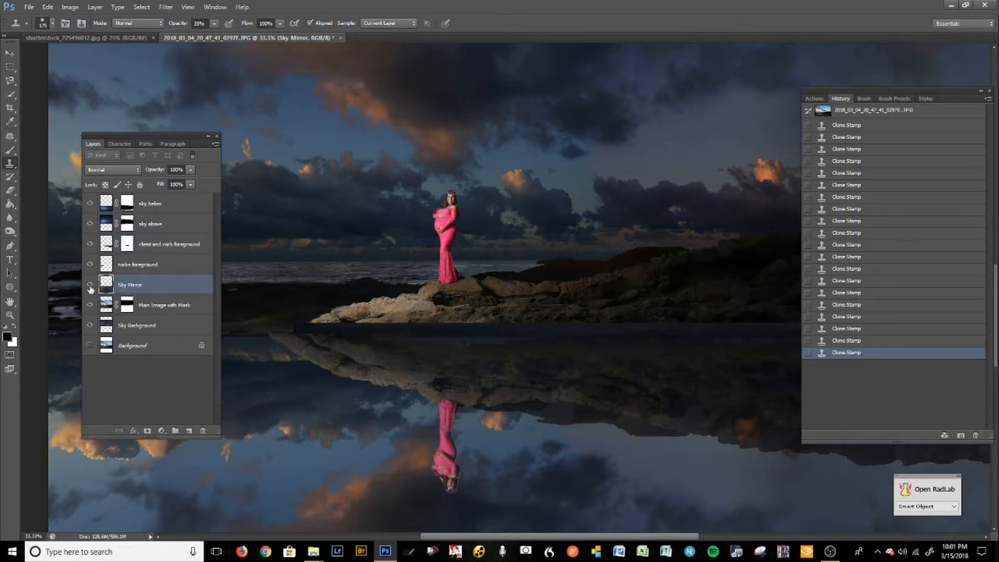
{"action": "left_click", "coordinate": [89, 291]}
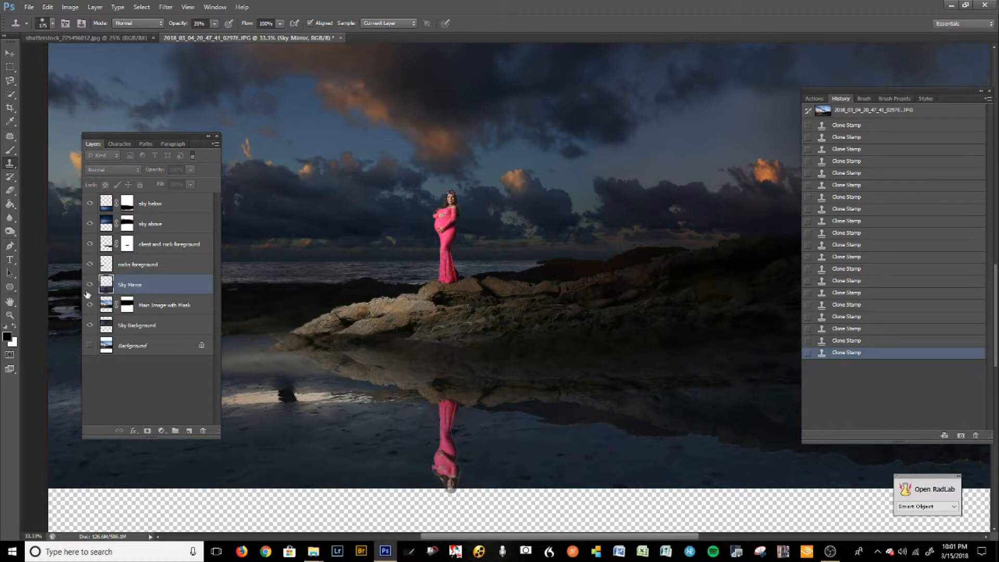
{"action": "left_click", "coordinate": [89, 290]}
{"action": "left_click", "coordinate": [88, 290]}
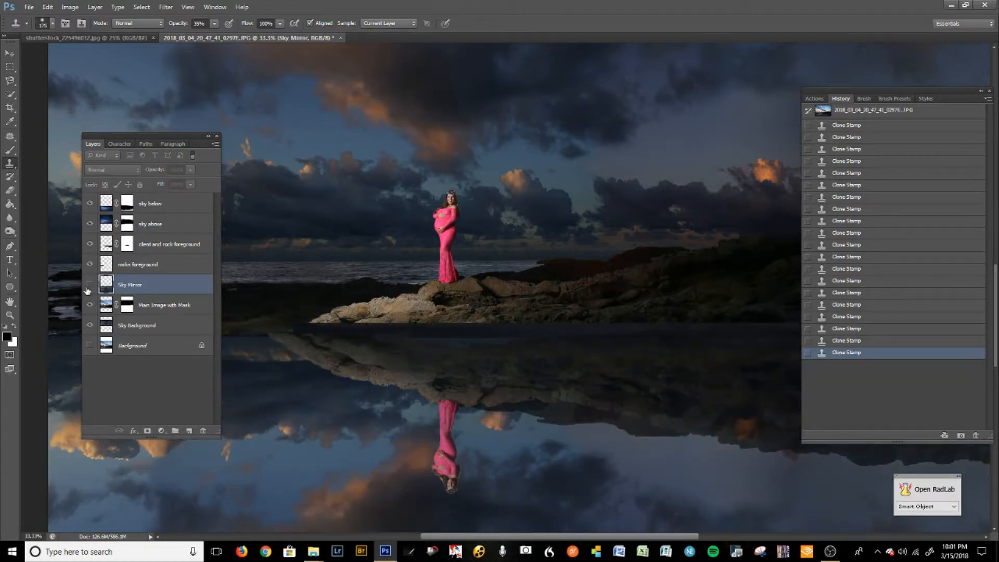
{"action": "left_click", "coordinate": [89, 288]}
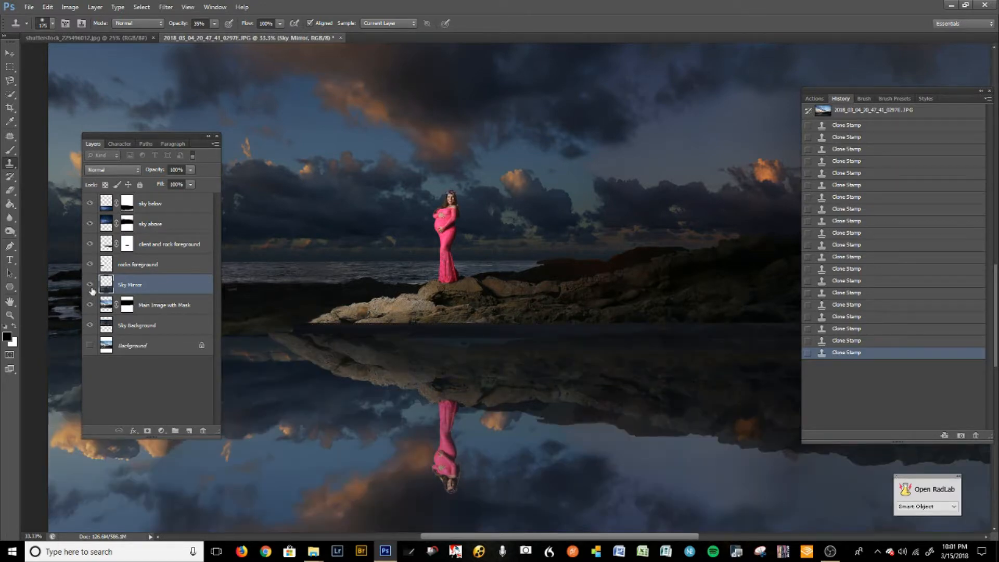
{"action": "left_click", "coordinate": [90, 289]}
{"action": "left_click", "coordinate": [91, 285]}
Add a mask to the "Sky Mirror" layer and paint black along the rock's base with a 400 px brush at 25% opacity.
{"action": "left_click", "coordinate": [147, 430]}
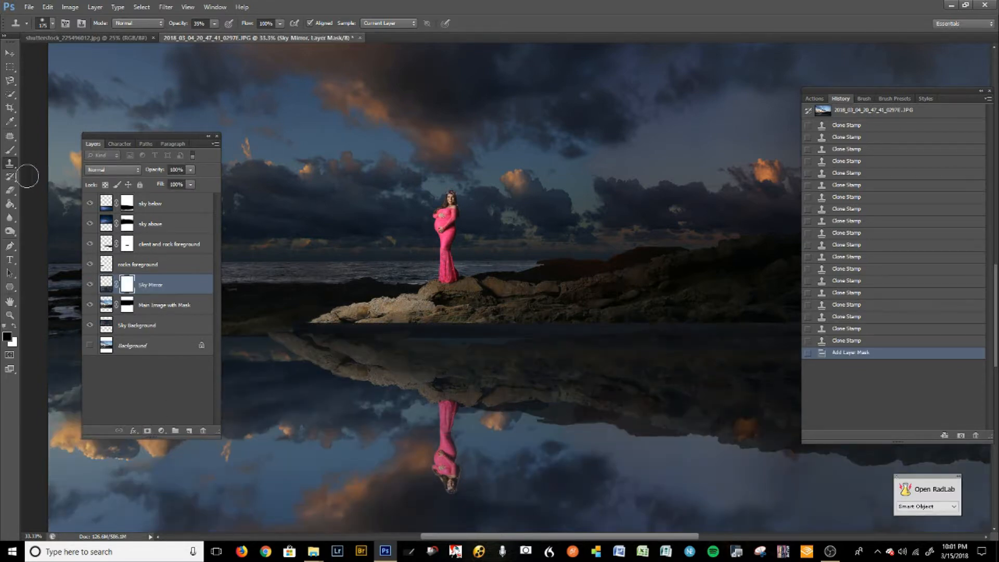
{"action": "left_click", "coordinate": [9, 152]}
{"action": "left_click_drag", "start_coordinate": [471, 351], "coordinate": [369, 329]}
{"action": "mouse_move", "coordinate": [557, 357]}
{"action": "left_mouse_down"}
{"action": "mouse_move", "coordinate": [420, 345]}
{"action": "mouse_move", "coordinate": [396, 326]}
{"action": "mouse_move", "coordinate": [553, 336]}
{"action": "mouse_move", "coordinate": [572, 344]}
{"action": "mouse_move", "coordinate": [333, 320]}
{"action": "mouse_move", "coordinate": [453, 322]}
{"action": "mouse_move", "coordinate": [573, 360]}
{"action": "mouse_move", "coordinate": [480, 363]}
{"action": "mouse_move", "coordinate": [301, 329]}
{"action": "mouse_move", "coordinate": [476, 344]}
{"action": "mouse_move", "coordinate": [359, 360]}
{"action": "left_mouse_up"}
{"action": "mouse_move", "coordinate": [290, 326]}
{"action": "left_mouse_down"}
{"action": "mouse_move", "coordinate": [692, 335]}
{"action": "mouse_move", "coordinate": [374, 335]}
{"action": "mouse_move", "coordinate": [616, 305]}
{"action": "mouse_move", "coordinate": [710, 367]}
{"action": "mouse_move", "coordinate": [344, 371]}
{"action": "mouse_move", "coordinate": [556, 402]}
{"action": "mouse_move", "coordinate": [733, 371]}
{"action": "left_mouse_up"}
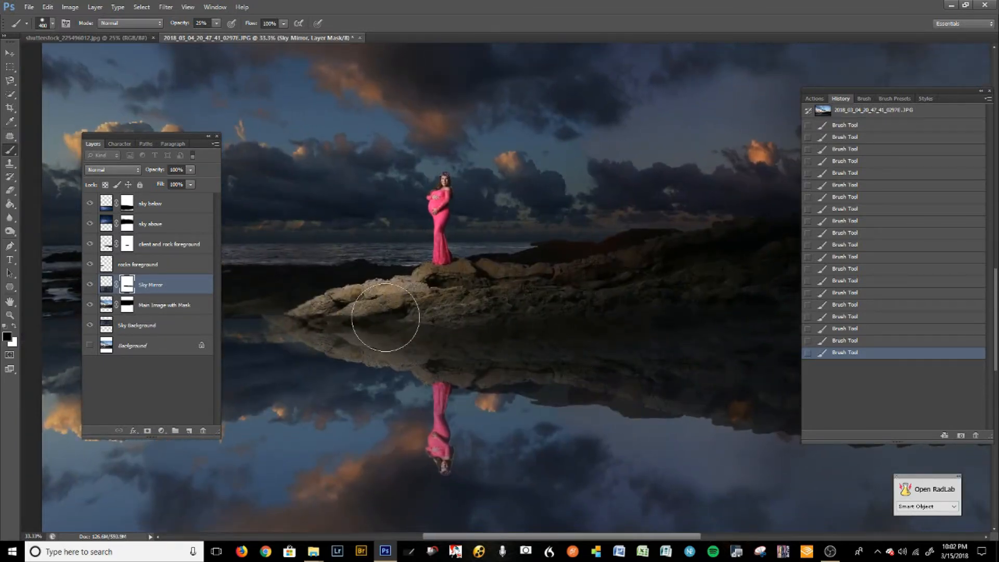
{"action": "left_click_drag", "start_coordinate": [668, 351], "coordinate": [361, 370]}
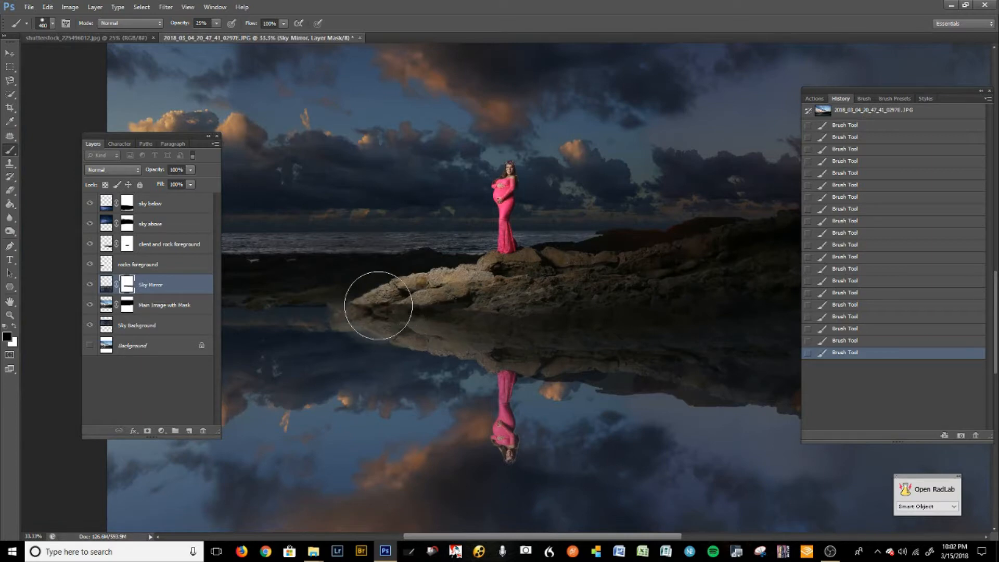
{"action": "key", "text": "ctrl+plus"}
{"action": "key", "text": "ctrl+plus"}
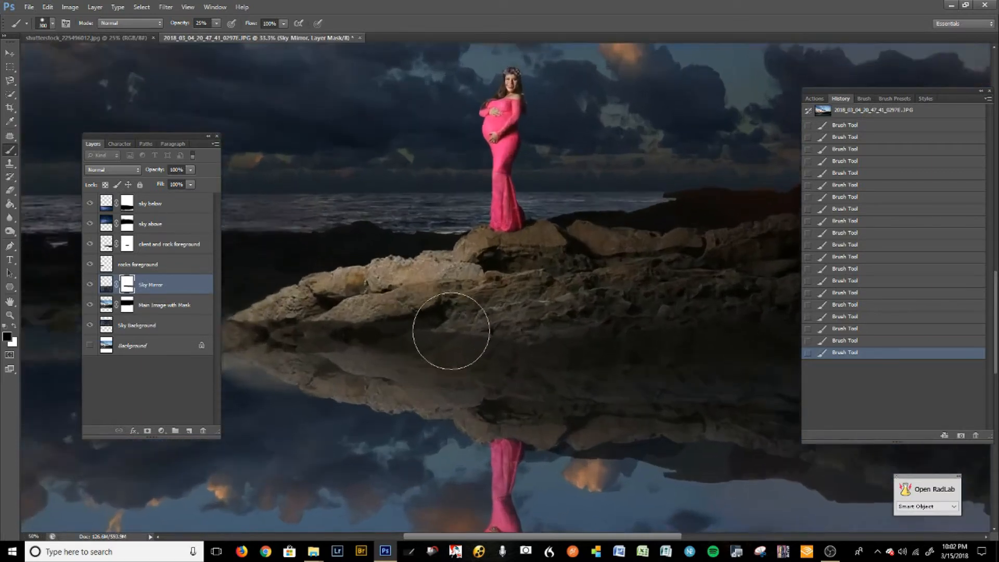
{"action": "key", "text": "bracketleft"}
{"action": "scroll", "coordinate": [400, 390], "scroll_direction": "left", "scroll_amount": 8}
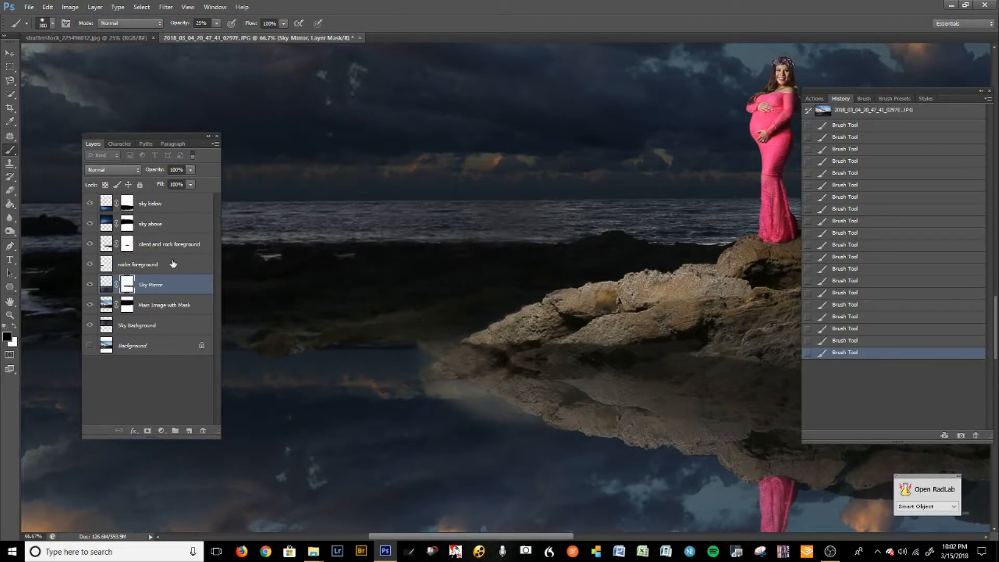
{"action": "left_click", "coordinate": [160, 245]}
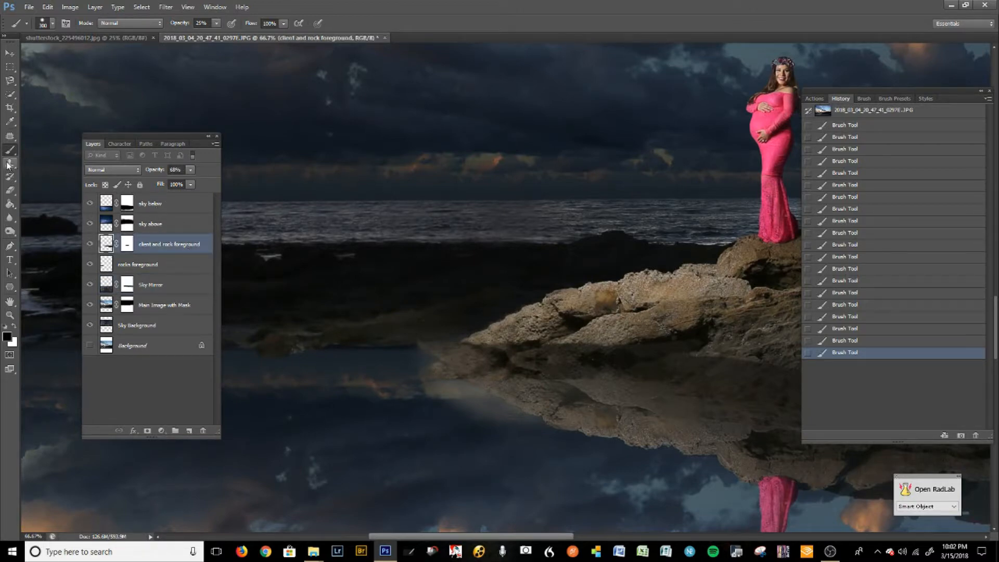
{"action": "key", "text": "bracketleft"}
{"action": "key", "text": "bracketleft"}
{"action": "key", "text": "bracketleft"}
{"action": "key", "text": "bracketleft"}
{"action": "key", "text": "bracketleft"}
{"action": "key", "text": "bracketleft"}
{"action": "key", "text": "bracketleft"}
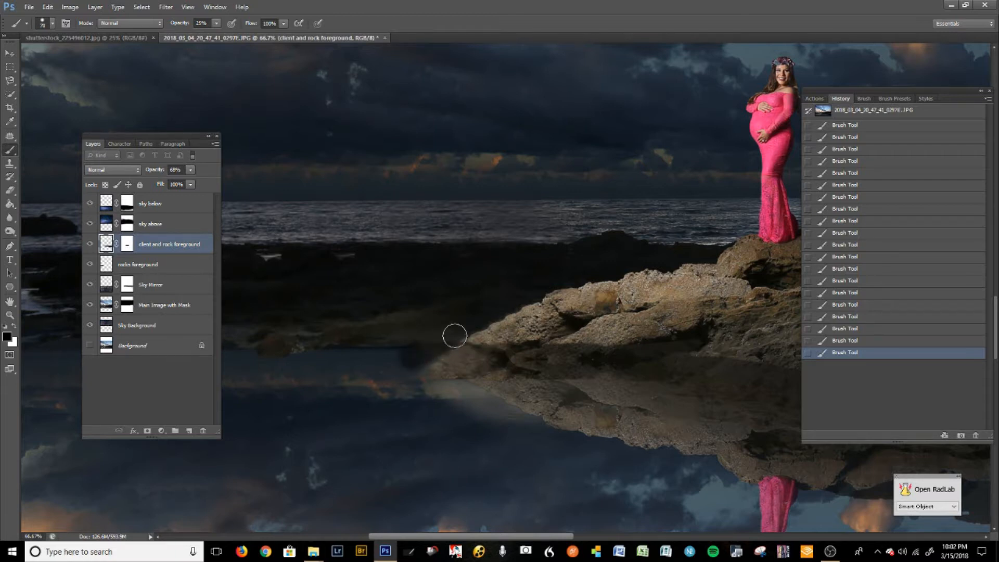
{"action": "mouse_move", "coordinate": [429, 389]}
{"action": "left_mouse_down"}
{"action": "mouse_move", "coordinate": [417, 364]}
{"action": "mouse_move", "coordinate": [513, 417]}
{"action": "mouse_move", "coordinate": [442, 393]}
{"action": "left_mouse_up"}
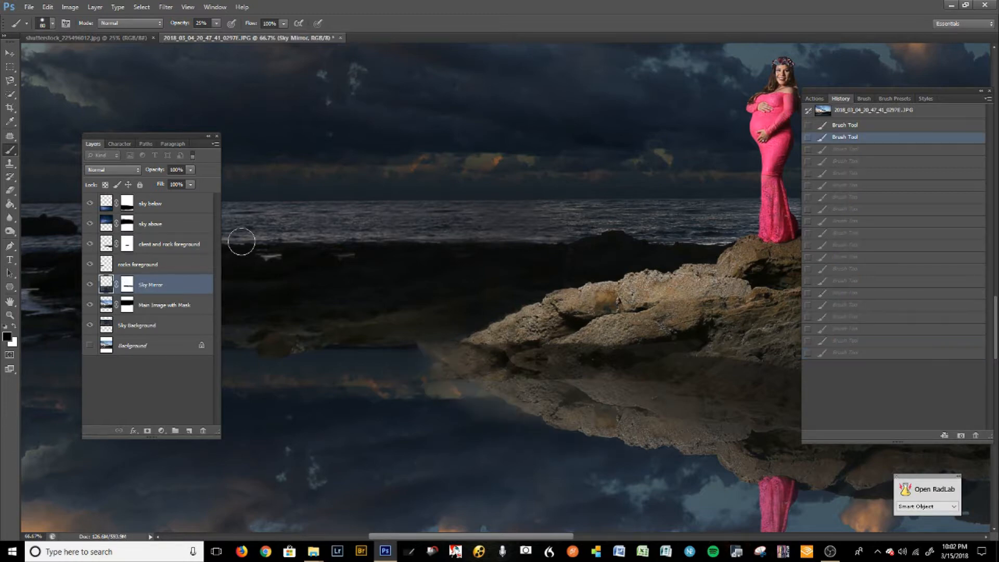
{"action": "key", "text": "ctrl+alt+z"}
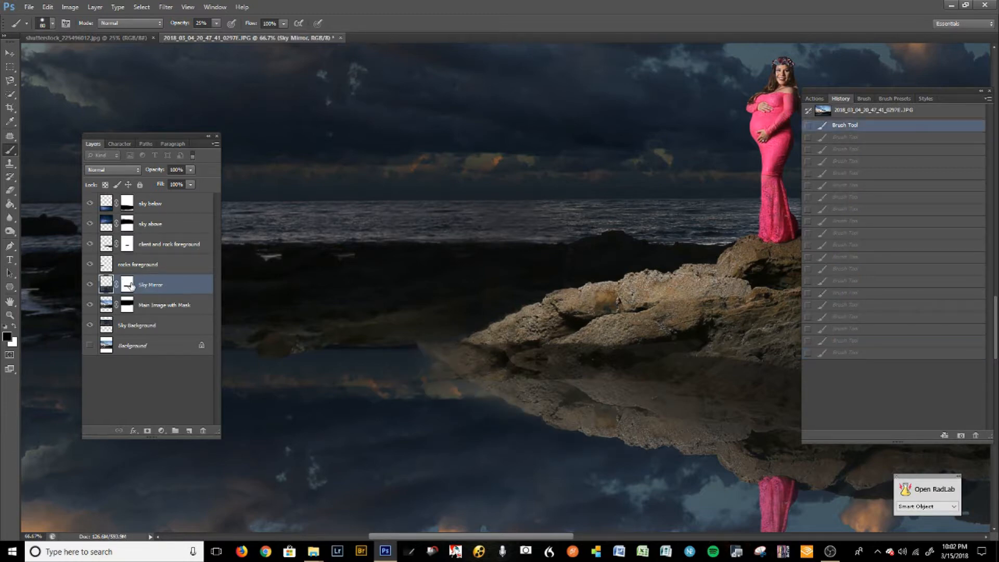
On the "Sky Mirror" mask, paint black at 25% opacity around the tip of the rock's reflection.
{"action": "left_click", "coordinate": [128, 285]}
{"action": "mouse_move", "coordinate": [430, 327]}
{"action": "left_mouse_down"}
{"action": "mouse_move", "coordinate": [458, 343]}
{"action": "mouse_move", "coordinate": [439, 336]}
{"action": "mouse_move", "coordinate": [388, 371]}
{"action": "mouse_move", "coordinate": [431, 346]}
{"action": "left_mouse_up"}
{"action": "mouse_move", "coordinate": [431, 347]}
{"action": "left_mouse_down"}
{"action": "mouse_move", "coordinate": [411, 363]}
{"action": "mouse_move", "coordinate": [437, 372]}
{"action": "left_mouse_up"}
{"action": "left_click_drag", "start_coordinate": [437, 372], "coordinate": [498, 393]}
{"action": "left_click_drag", "start_coordinate": [498, 392], "coordinate": [462, 379]}
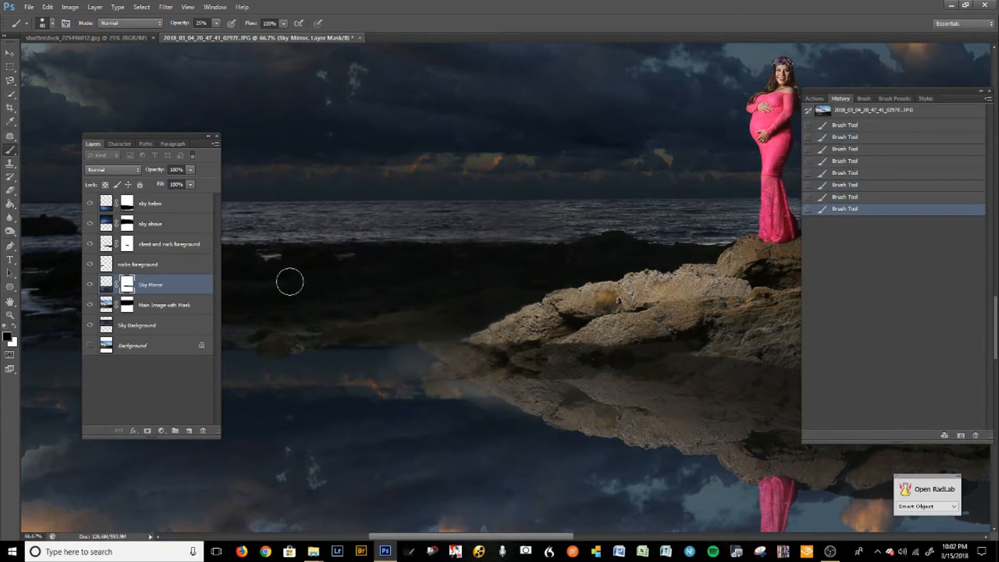
Paint white on the "Sky Mirror" mask around the rock's tip to bring the mirrored sky back there.
{"action": "key", "text": "x"}
{"action": "mouse_move", "coordinate": [435, 317]}
{"action": "left_mouse_down"}
{"action": "mouse_move", "coordinate": [460, 319]}
{"action": "mouse_move", "coordinate": [439, 342]}
{"action": "left_mouse_up"}
{"action": "left_click_drag", "start_coordinate": [438, 341], "coordinate": [407, 357]}
{"action": "mouse_move", "coordinate": [407, 358]}
{"action": "left_mouse_down"}
{"action": "mouse_move", "coordinate": [390, 354]}
{"action": "mouse_move", "coordinate": [417, 331]}
{"action": "left_mouse_up"}
{"action": "mouse_move", "coordinate": [418, 331]}
{"action": "left_mouse_down"}
{"action": "mouse_move", "coordinate": [460, 296]}
{"action": "mouse_move", "coordinate": [451, 308]}
{"action": "left_mouse_up"}
{"action": "left_click_drag", "start_coordinate": [451, 308], "coordinate": [459, 311]}
{"action": "left_click", "coordinate": [459, 310]}
{"action": "left_click", "coordinate": [459, 310]}
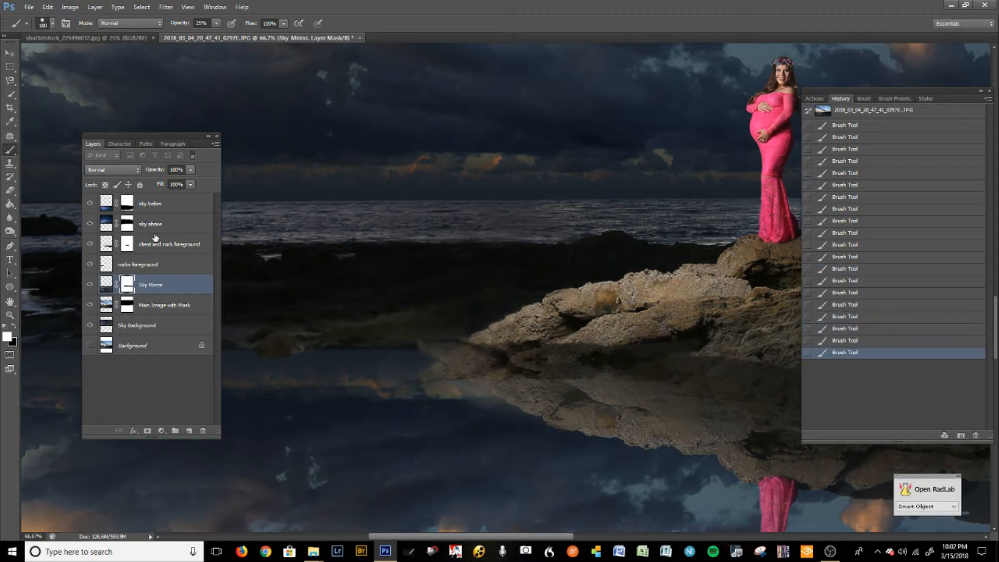
On the "client and rock foreground" mask, paint black at 25% opacity to reveal the lower edge of the rock's tip.
{"action": "left_click", "coordinate": [167, 266]}
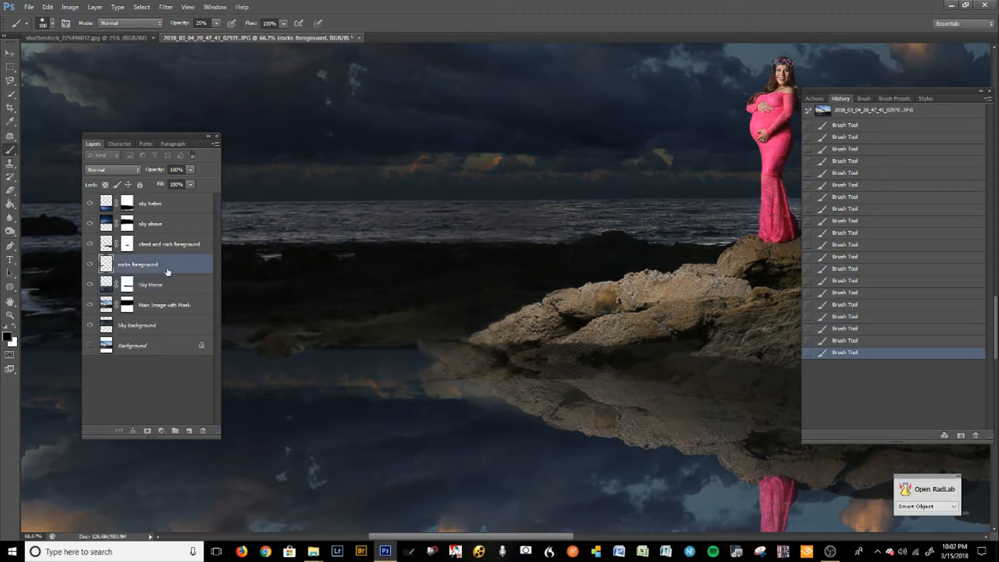
{"action": "left_click", "coordinate": [170, 247]}
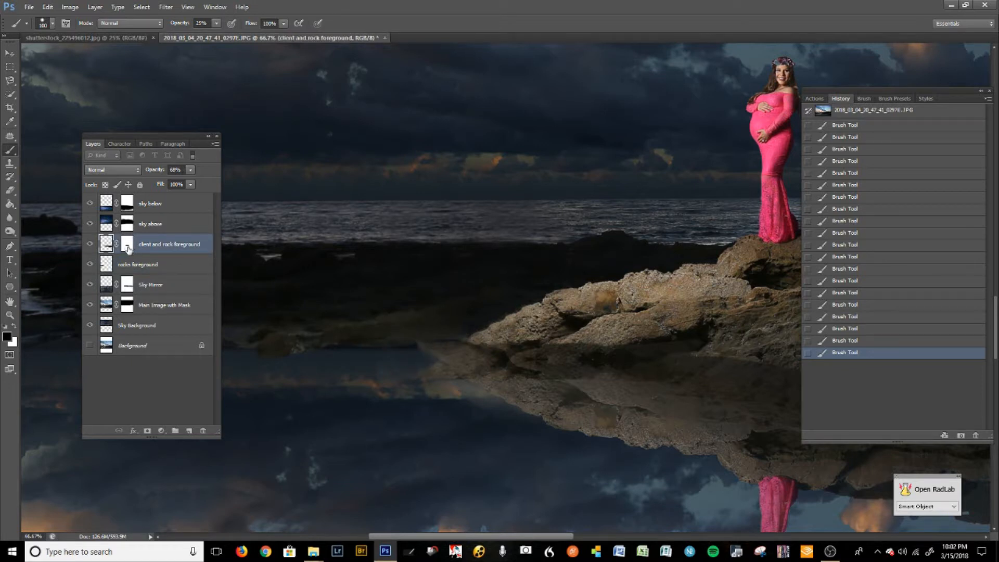
{"action": "left_click", "coordinate": [127, 245]}
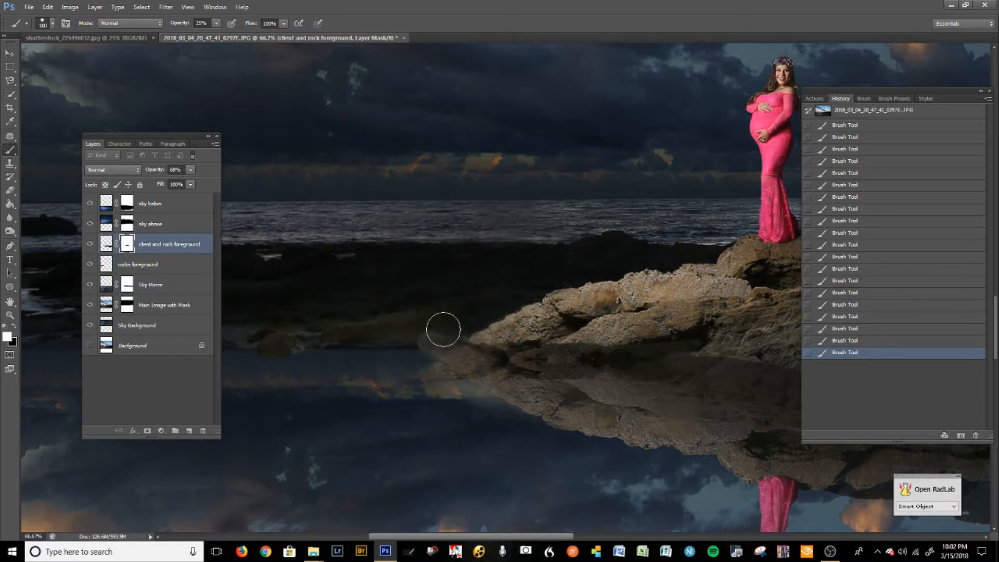
{"action": "key", "text": "x"}
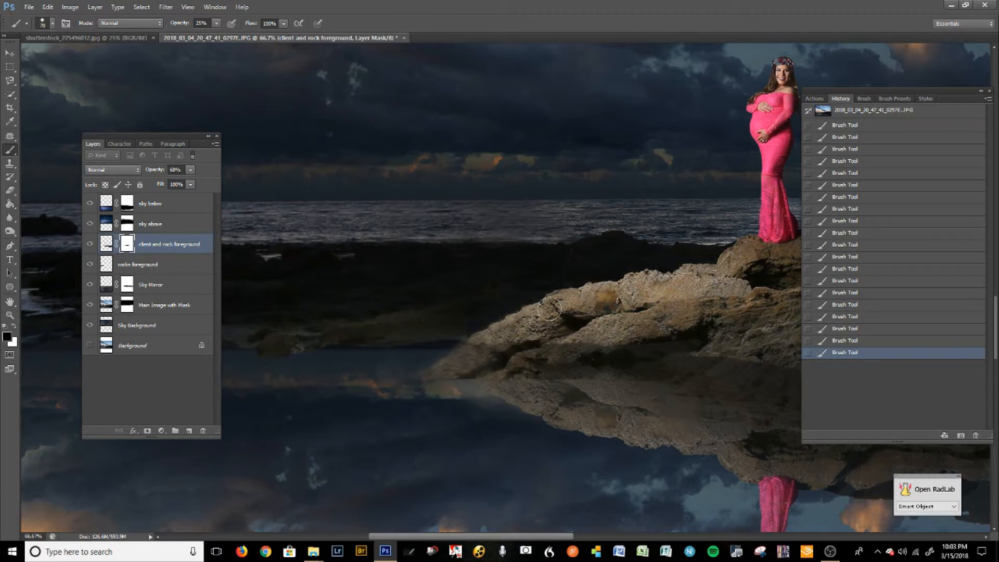
Move the mirrored woman and rock slightly down and left, and mask out their overlap along the real rock's base with black.
{"action": "left_click", "coordinate": [10, 53]}
{"action": "left_click_drag", "start_coordinate": [532, 370], "coordinate": [504, 398]}
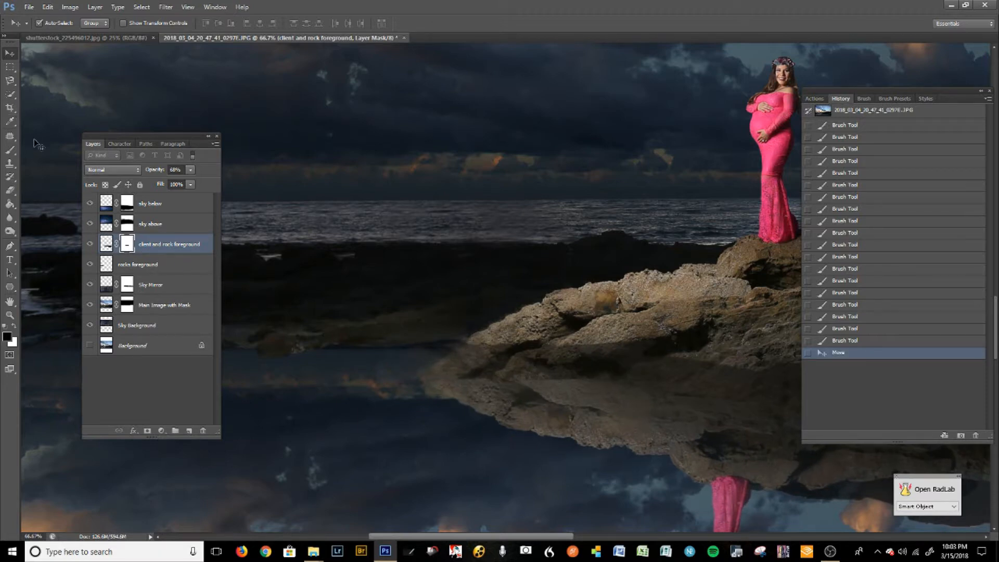
{"action": "left_click", "coordinate": [10, 149]}
{"action": "mouse_move", "coordinate": [538, 358]}
{"action": "left_mouse_down"}
{"action": "mouse_move", "coordinate": [486, 354]}
{"action": "mouse_move", "coordinate": [614, 364]}
{"action": "mouse_move", "coordinate": [619, 392]}
{"action": "mouse_move", "coordinate": [629, 364]}
{"action": "mouse_move", "coordinate": [660, 350]}
{"action": "mouse_move", "coordinate": [700, 368]}
{"action": "left_mouse_up"}
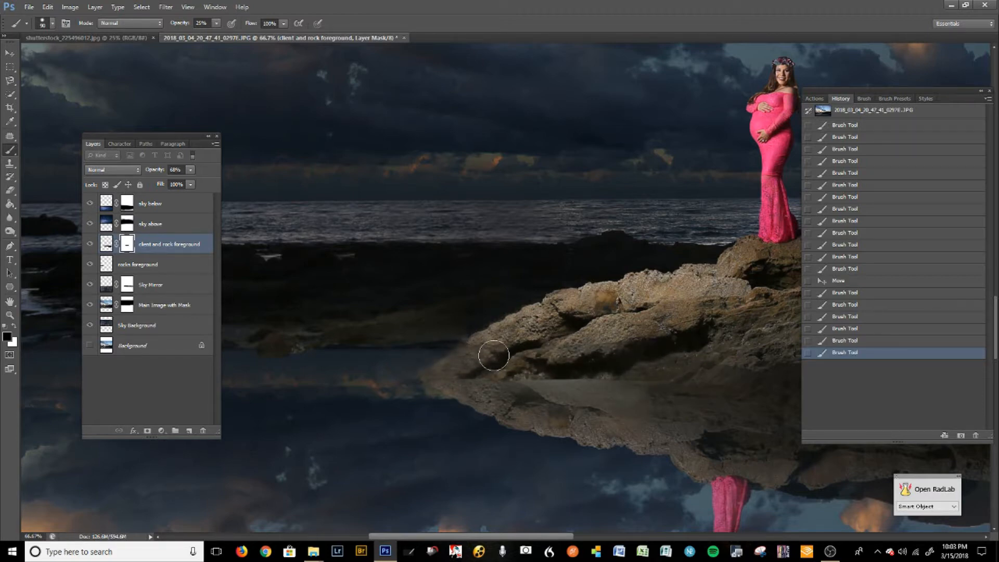
{"action": "left_click_drag", "start_coordinate": [615, 406], "coordinate": [392, 408]}
{"action": "left_click", "coordinate": [649, 375]}
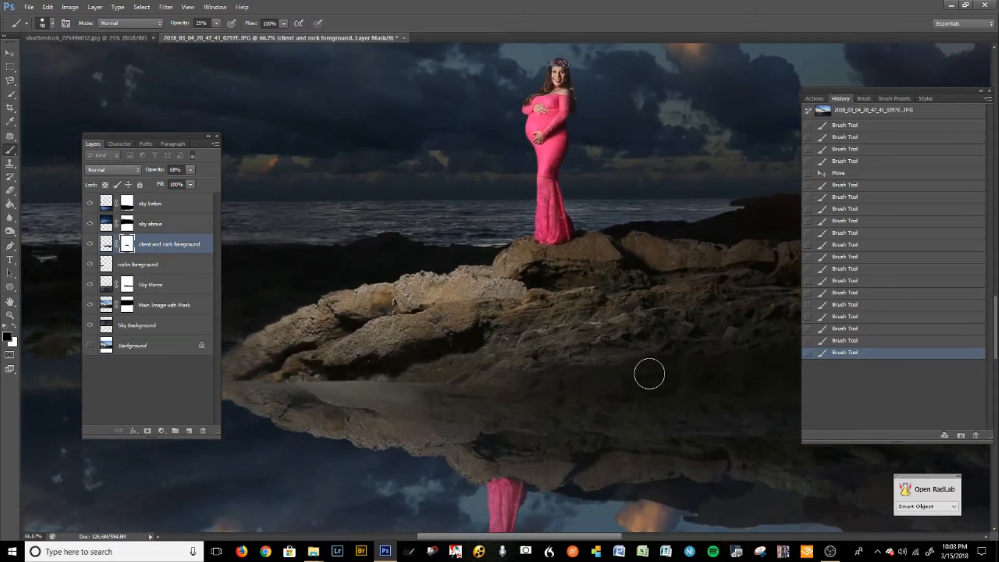
{"action": "left_click", "coordinate": [87, 244]}
{"action": "left_click", "coordinate": [89, 245]}
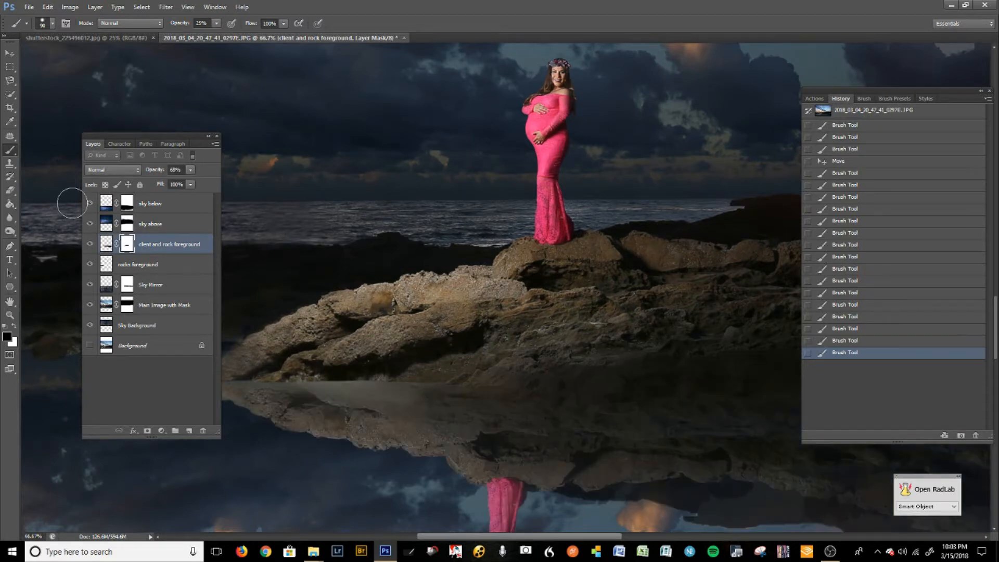
Burn the pale strip below the rock on "client and rock foreground" and "Main Image with Mask", using a 100 px brush, Midtones and 50% exposure.
{"action": "left_click", "coordinate": [8, 163]}
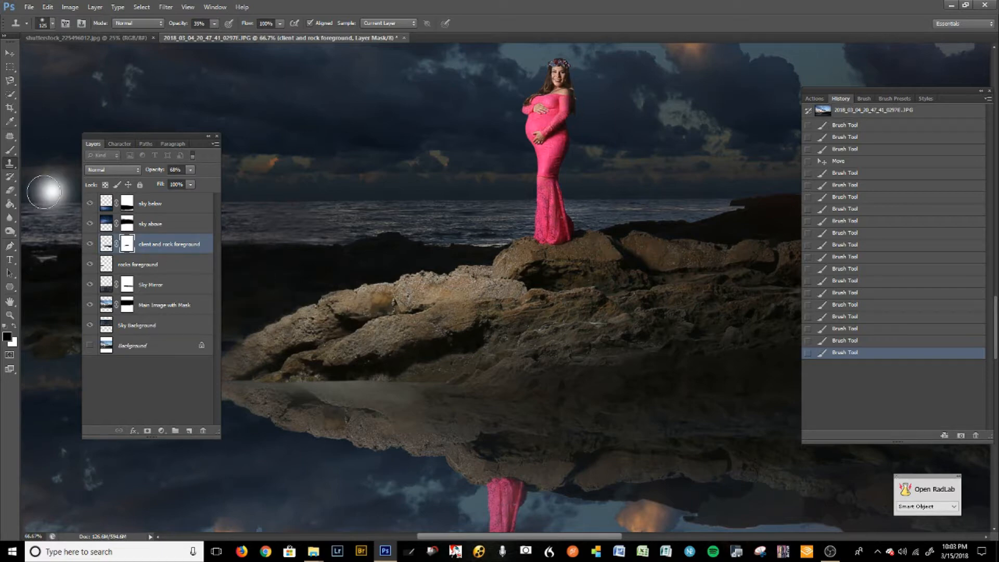
{"action": "left_click", "coordinate": [10, 231]}
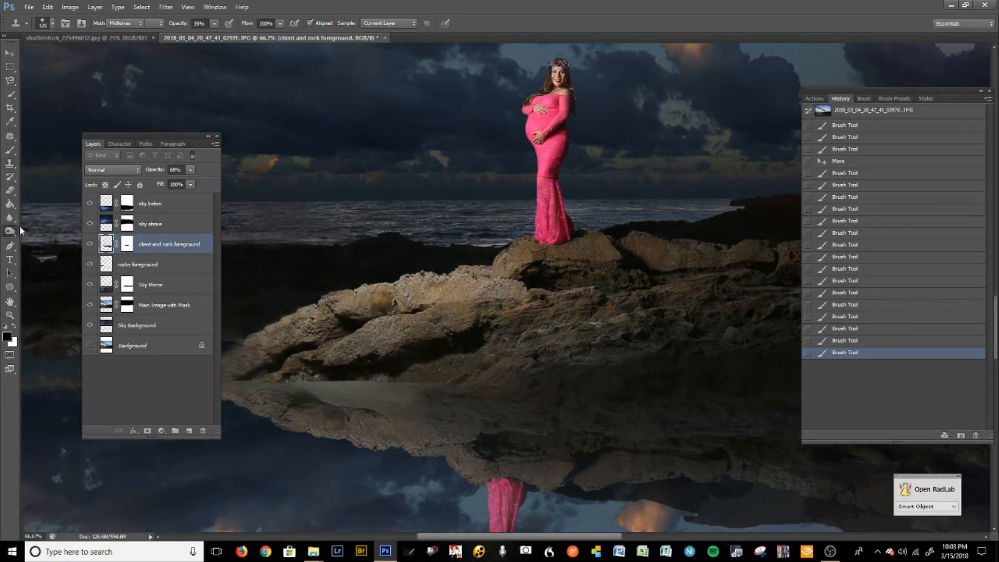
{"action": "key", "text": "bracketleft"}
{"action": "key", "text": "bracketleft"}
{"action": "left_click", "coordinate": [300, 387]}
{"action": "left_click", "coordinate": [364, 390]}
{"action": "left_click", "coordinate": [392, 394]}
{"action": "left_click", "coordinate": [407, 395]}
{"action": "left_click", "coordinate": [412, 391]}
{"action": "left_click", "coordinate": [339, 384]}
{"action": "left_click", "coordinate": [358, 380]}
{"action": "left_click", "coordinate": [420, 390]}
{"action": "left_click", "coordinate": [383, 376]}
{"action": "left_click", "coordinate": [317, 385]}
{"action": "left_click", "coordinate": [339, 395]}
{"action": "left_click", "coordinate": [409, 396]}
{"action": "left_click", "coordinate": [417, 391]}
{"action": "left_click", "coordinate": [390, 389]}
{"action": "left_click", "coordinate": [364, 391]}
{"action": "left_click", "coordinate": [402, 389]}
{"action": "left_click", "coordinate": [393, 384]}
{"action": "left_click", "coordinate": [351, 364]}
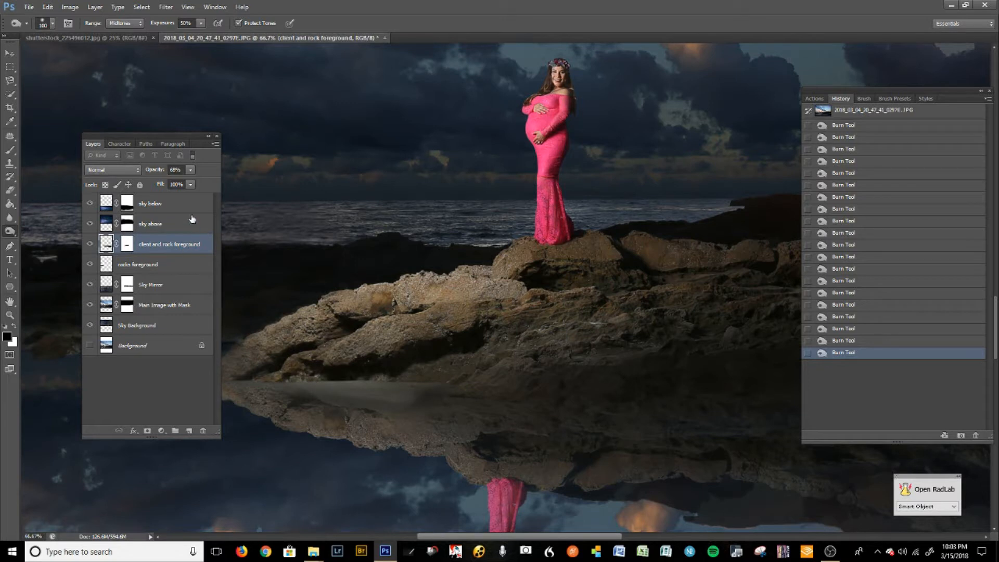
{"action": "left_click", "coordinate": [183, 305]}
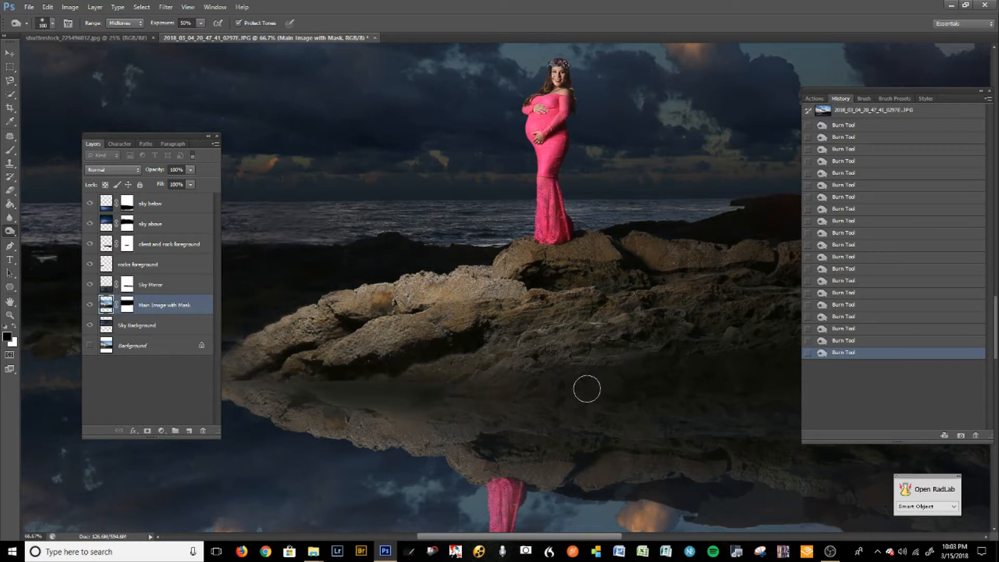
Examine the whole composite at several magnifications, checking the rock, the headland and the sky reflection.
{"action": "key", "text": "ctrl+minus"}
{"action": "key", "text": "ctrl+minus"}
{"action": "key", "text": "ctrl+minus"}
{"action": "key", "text": "ctrl+minus"}
{"action": "key", "text": "ctrl+minus"}
{"action": "key", "text": "ctrl+minus"}
{"action": "key", "text": "ctrl+minus"}
{"action": "key", "text": "ctrl+minus"}
{"action": "key", "text": "ctrl+minus"}
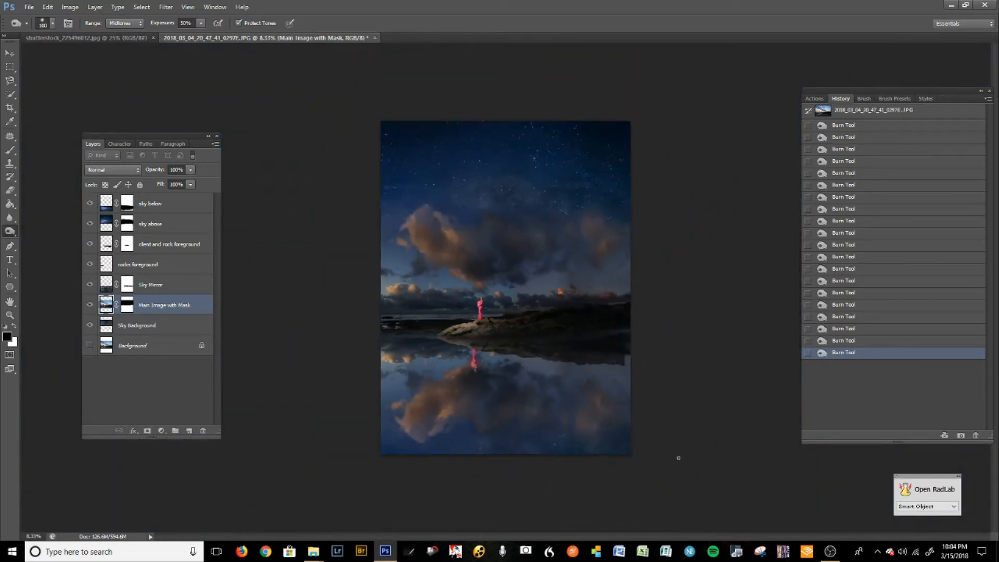
{"action": "key", "text": "ctrl+plus"}
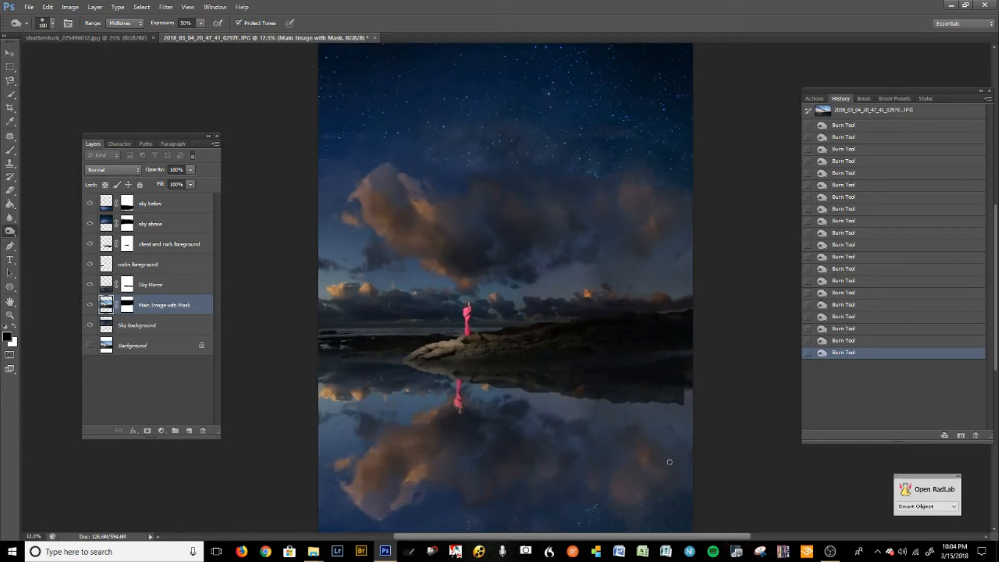
{"action": "key", "text": "ctrl+plus"}
{"action": "key", "text": "ctrl+plus"}
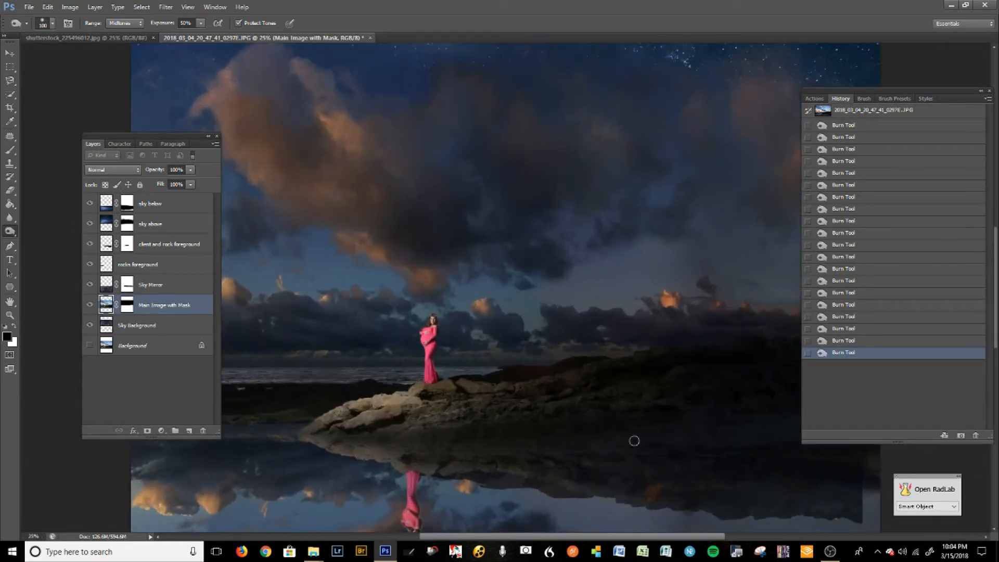
{"action": "key", "text": "ctrl+minus"}
{"action": "key", "text": "ctrl+minus"}
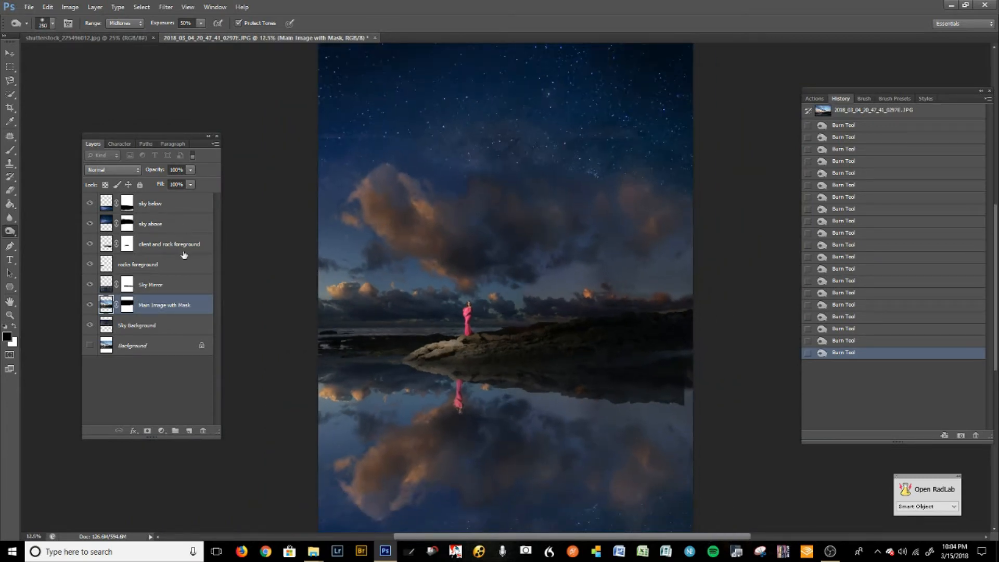
{"action": "key", "text": "bracketright"}
{"action": "key", "text": "bracketright"}
{"action": "key", "text": "bracketright"}
{"action": "key", "text": "ctrl+minus"}
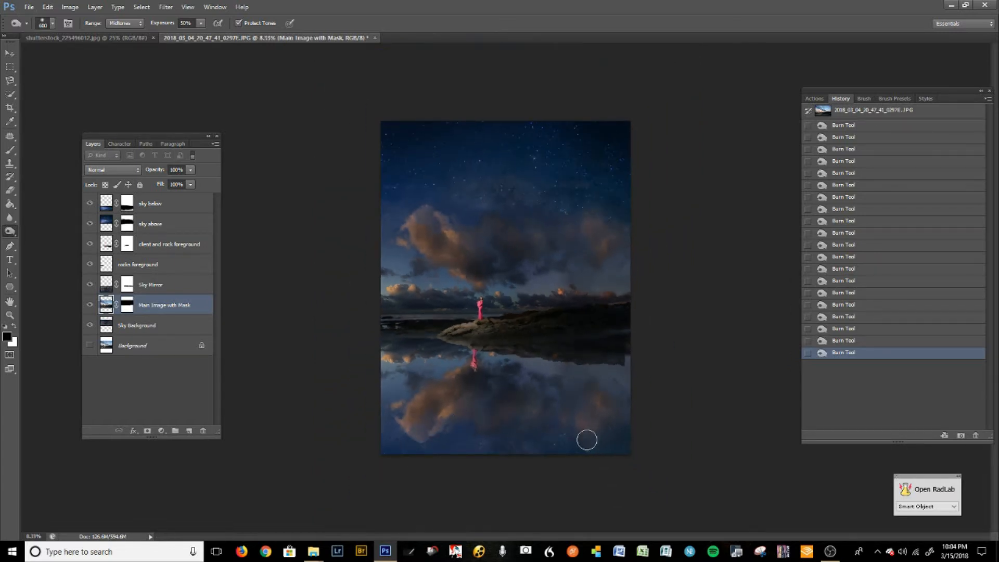
{"action": "key", "text": "ctrl+plus"}
{"action": "key", "text": "ctrl+plus"}
{"action": "left_click_drag", "start_coordinate": [543, 469], "coordinate": [562, 390]}
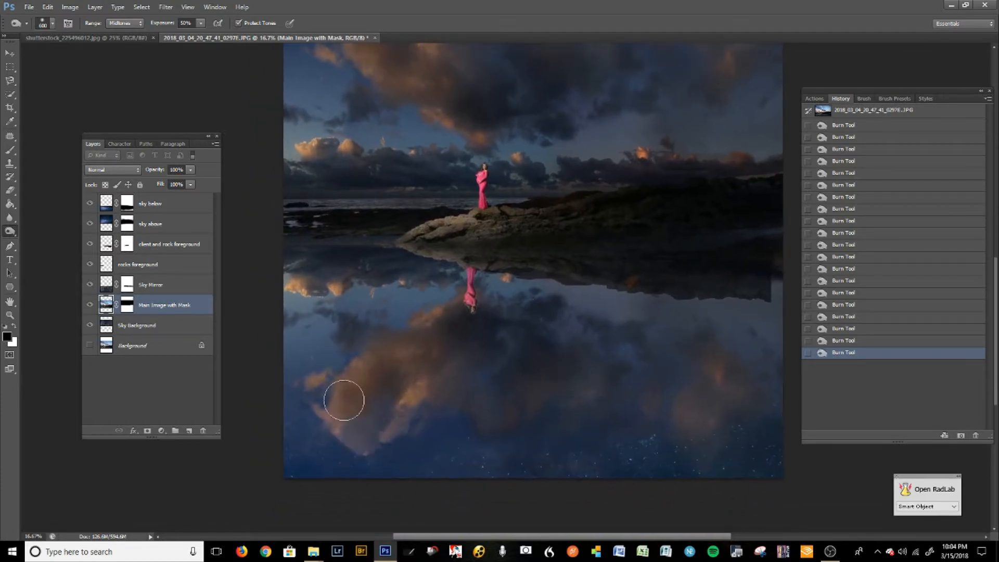
{"action": "key", "text": "ctrl+minus"}
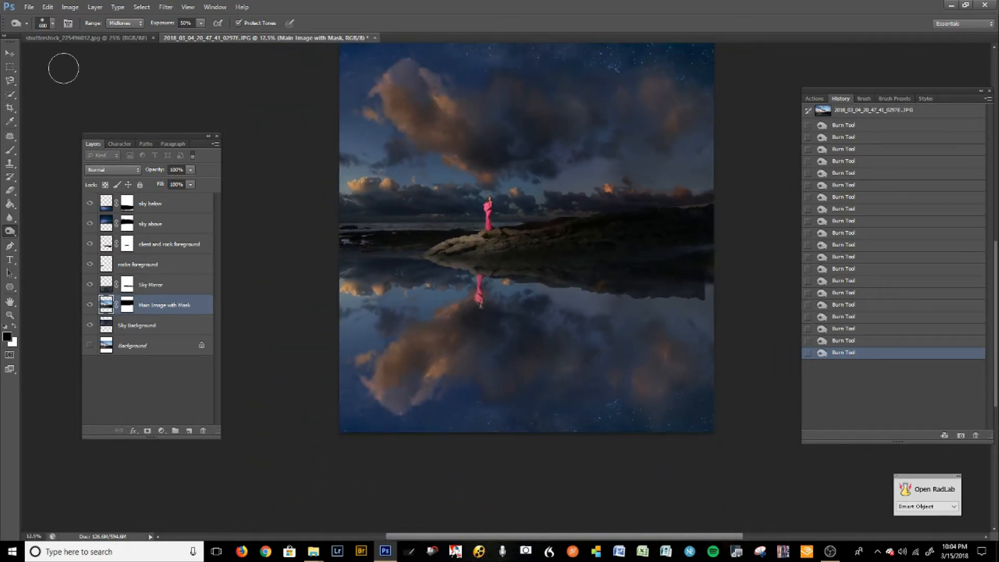
Nudge the "Sky Mirror" layer slightly down and left.
{"action": "left_click", "coordinate": [10, 54]}
{"action": "left_click_drag", "start_coordinate": [475, 345], "coordinate": [473, 348]}
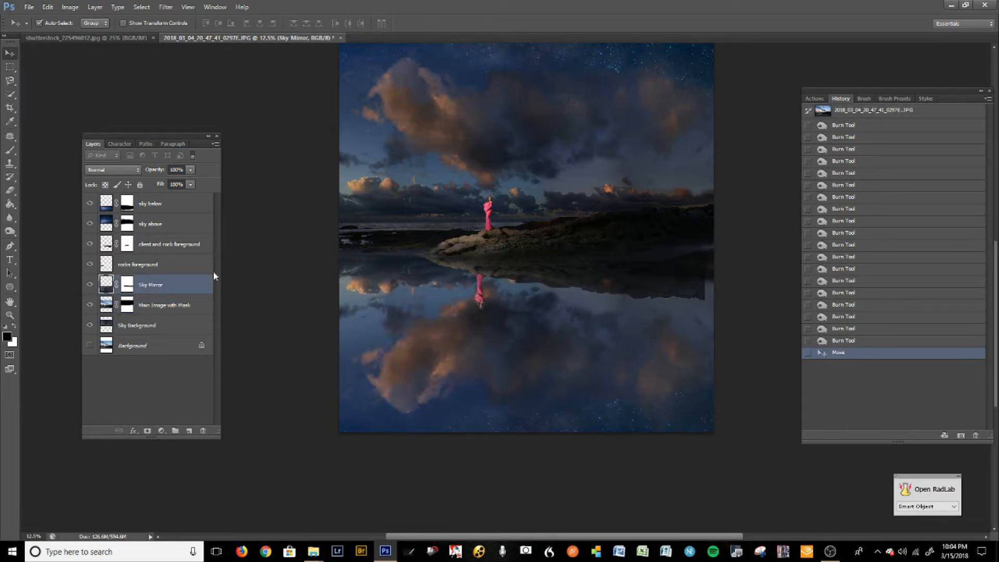
Undo the "Sky Mirror" move and shift the mirrored woman and rock on "client and rock foreground" slightly right and down with Free Transform.
{"action": "left_click", "coordinate": [106, 248]}
{"action": "left_click_drag", "start_coordinate": [501, 393], "coordinate": [501, 392]}
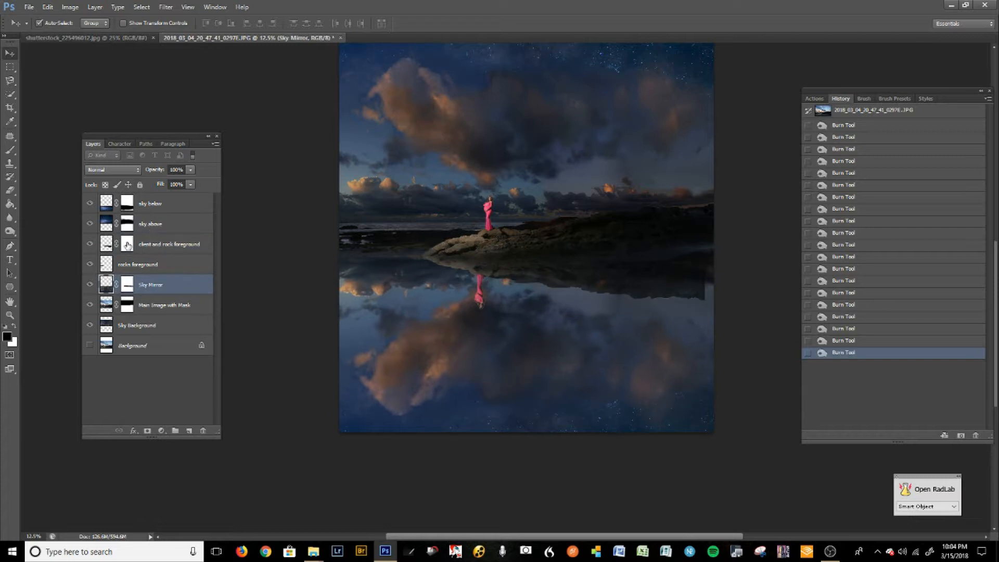
{"action": "left_click", "coordinate": [106, 244]}
{"action": "key", "text": "ctrl+t"}
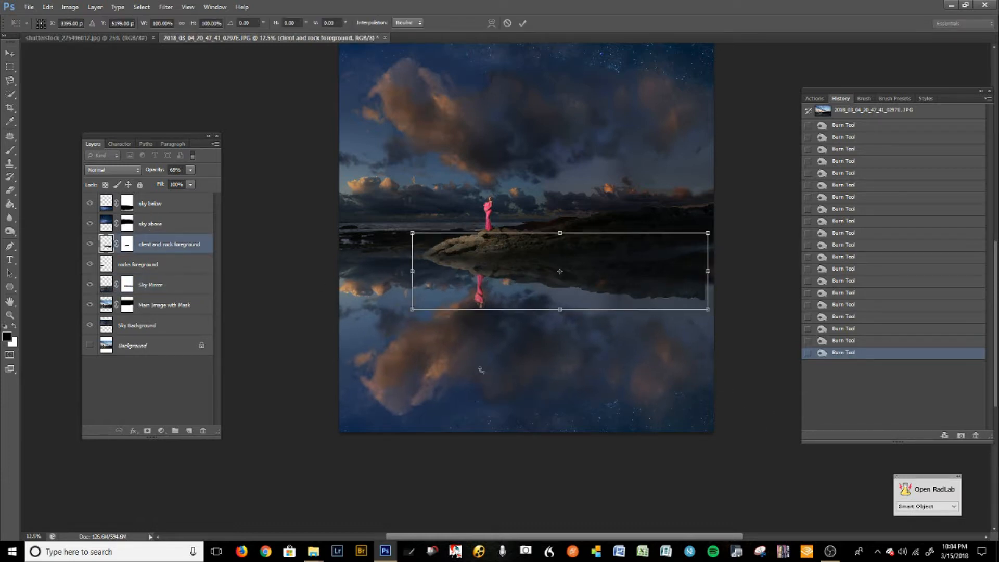
{"action": "left_click_drag", "start_coordinate": [519, 295], "coordinate": [515, 304]}
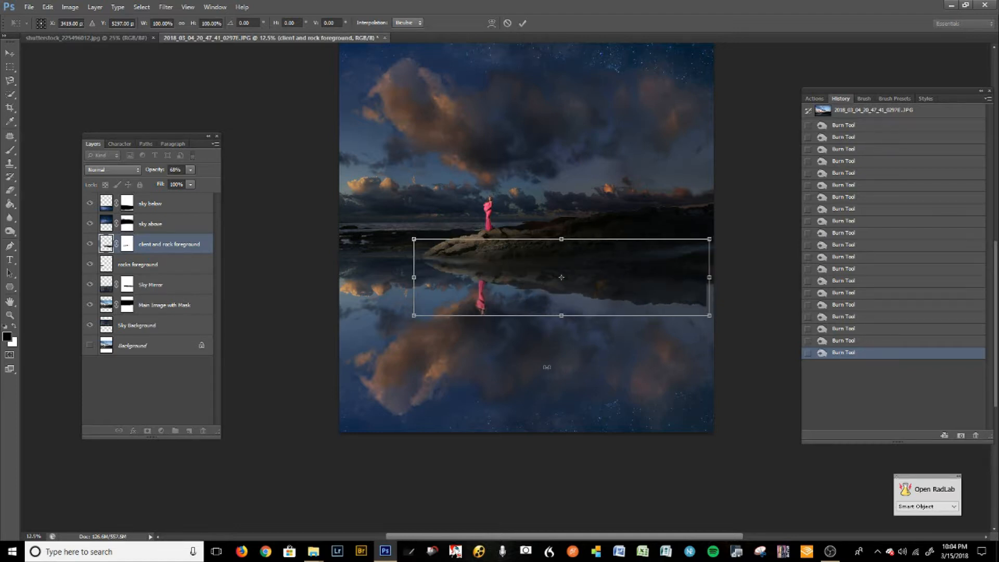
{"action": "key", "text": "Up"}
{"action": "key", "text": "Up"}
{"action": "key", "text": "Up"}
{"action": "key", "text": "Up"}
{"action": "key", "text": "Up"}
{"action": "key", "text": "Up"}
{"action": "key", "text": "Up"}
{"action": "key", "text": "Up"}
{"action": "key", "text": "Right"}
{"action": "key", "text": "Right"}
{"action": "key", "text": "Right"}
{"action": "key", "text": "Right"}
{"action": "key", "text": "Up"}
{"action": "key", "text": "Right"}
{"action": "key", "text": "Right"}
{"action": "key", "text": "Up"}
{"action": "key", "text": "Left"}
{"action": "key", "text": "Down"}
{"action": "key", "text": "Down"}
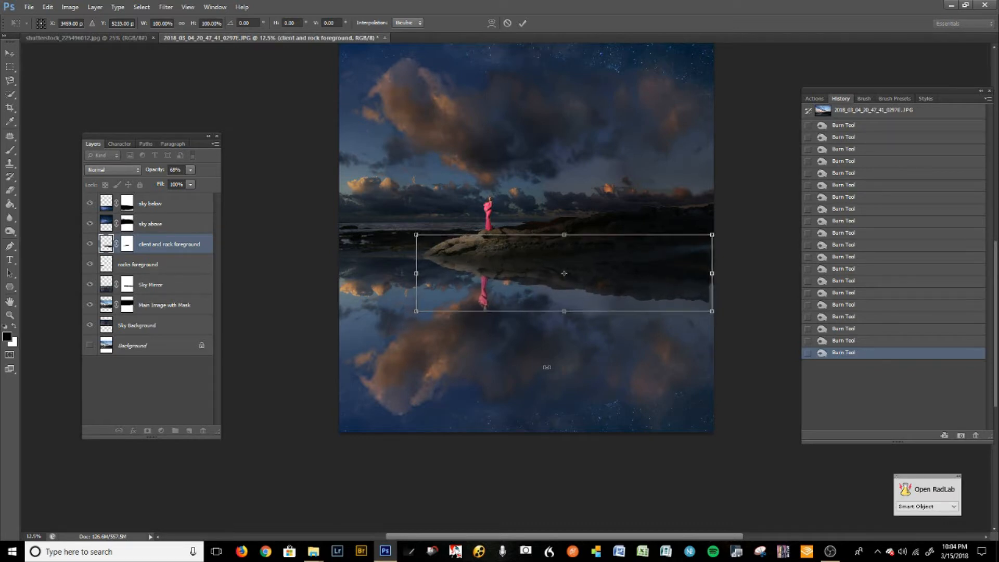
{"action": "key", "text": "Return"}
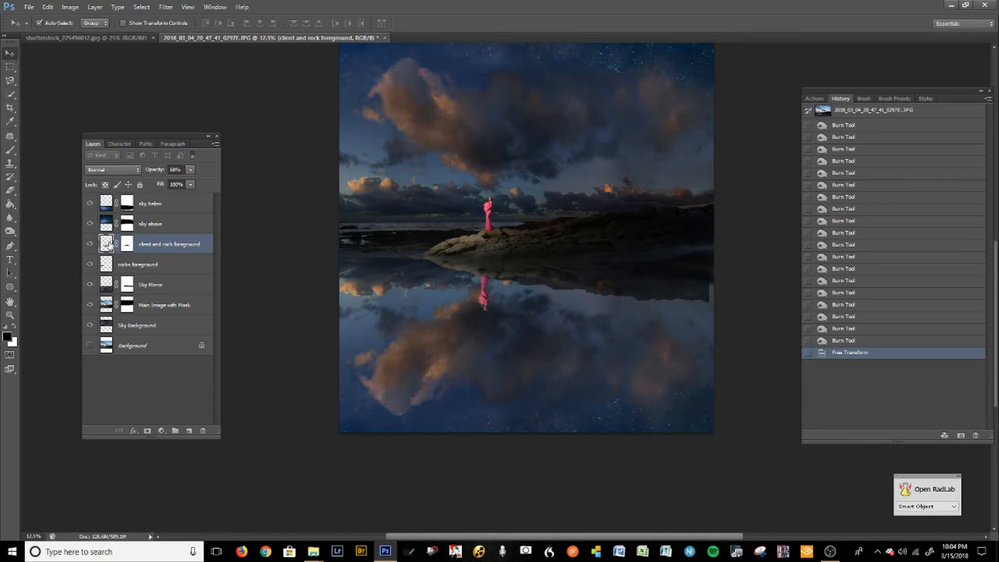
{"action": "double_click", "coordinate": [203, 248]}
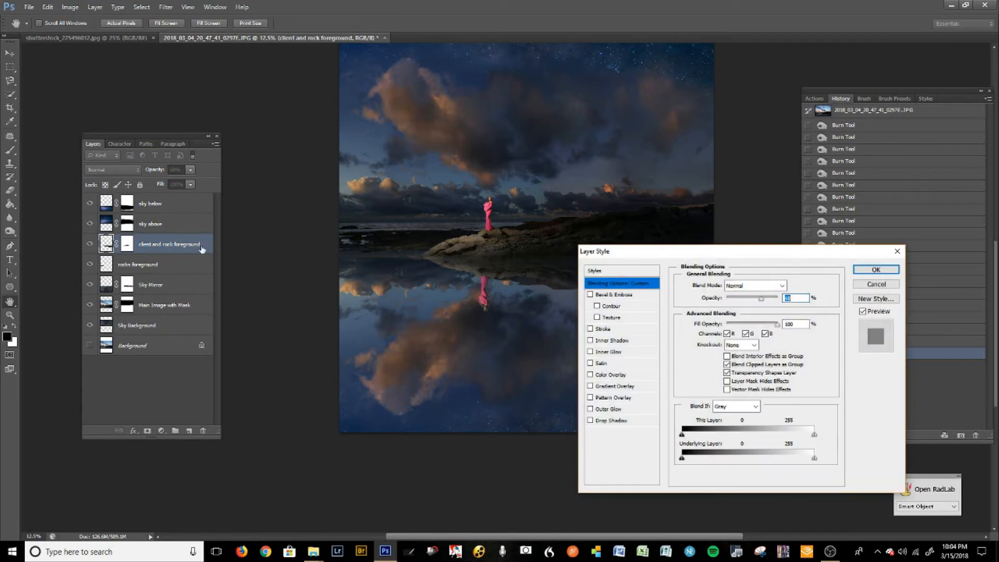
{"action": "left_click", "coordinate": [875, 284]}
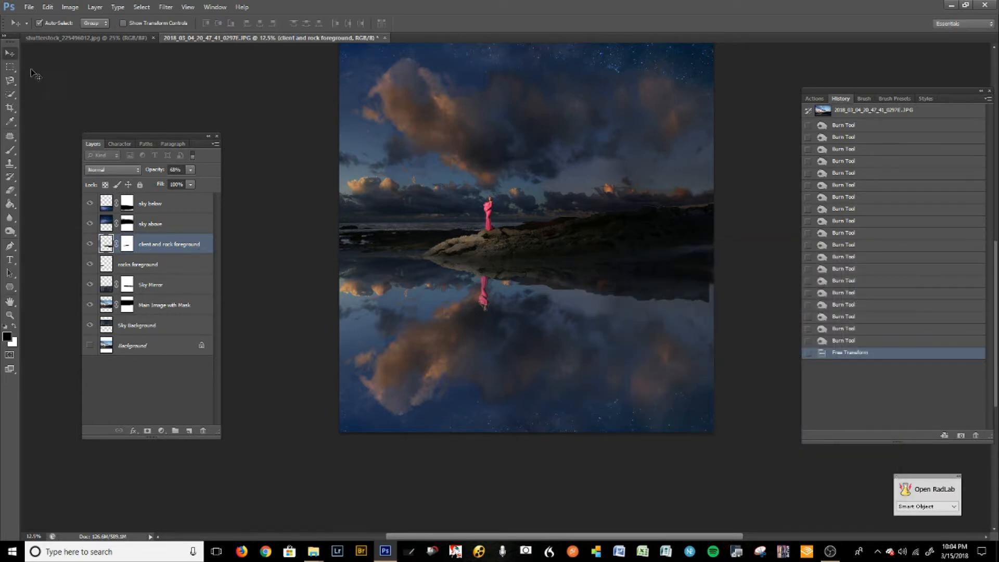
Select the woman's reflection with a rectangular marquee, stretch it downward to about 140% height with Free Transform, and deselect.
{"action": "left_click", "coordinate": [10, 69]}
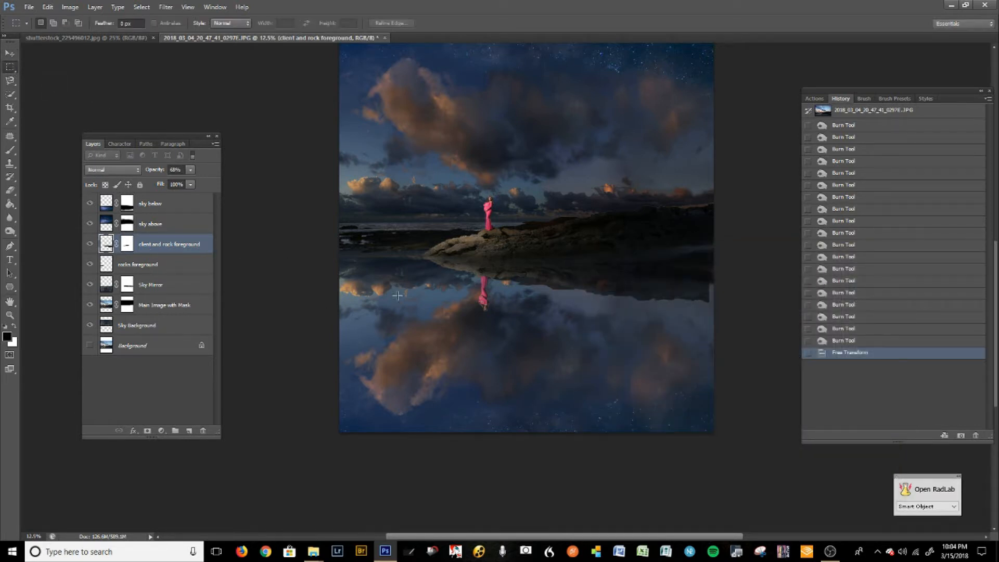
{"action": "left_click_drag", "start_coordinate": [451, 272], "coordinate": [516, 319]}
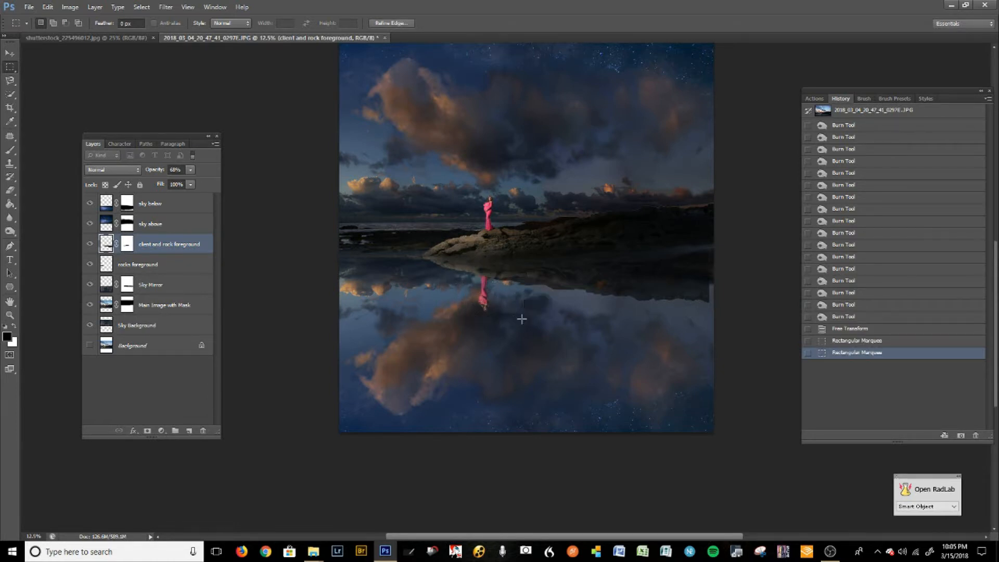
{"action": "key", "text": "ctrl+t"}
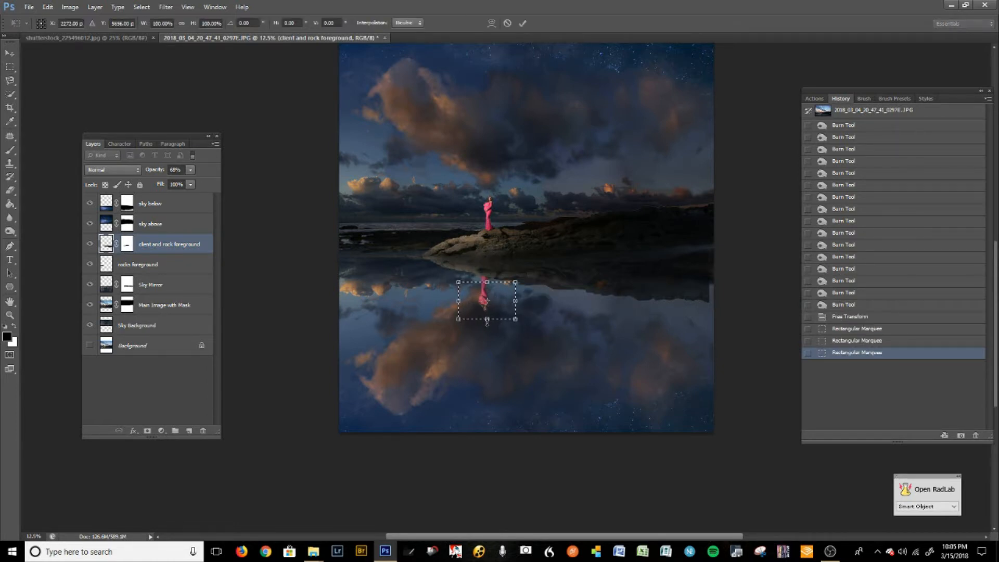
{"action": "left_click_drag", "start_coordinate": [488, 321], "coordinate": [489, 327]}
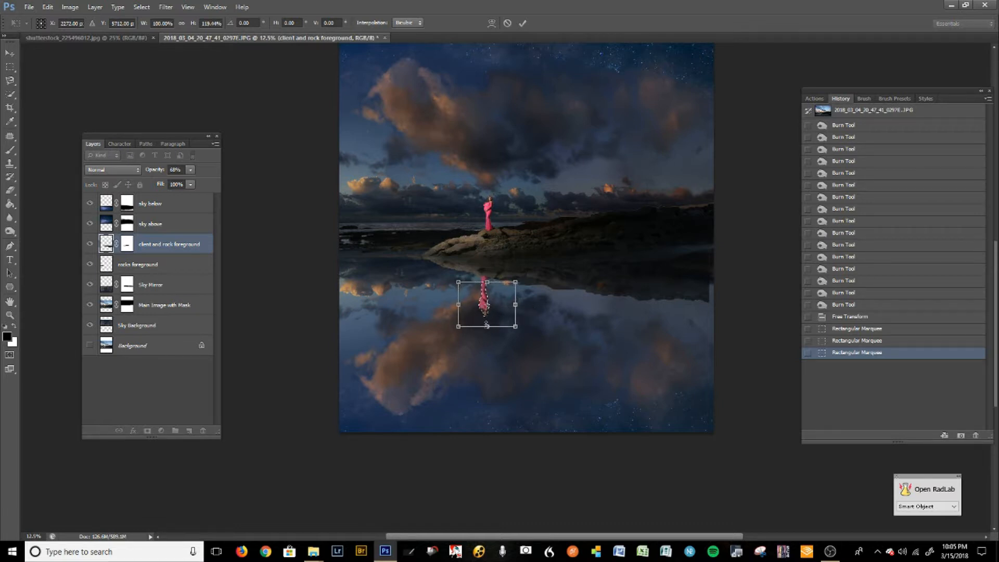
{"action": "left_click_drag", "start_coordinate": [487, 326], "coordinate": [488, 334]}
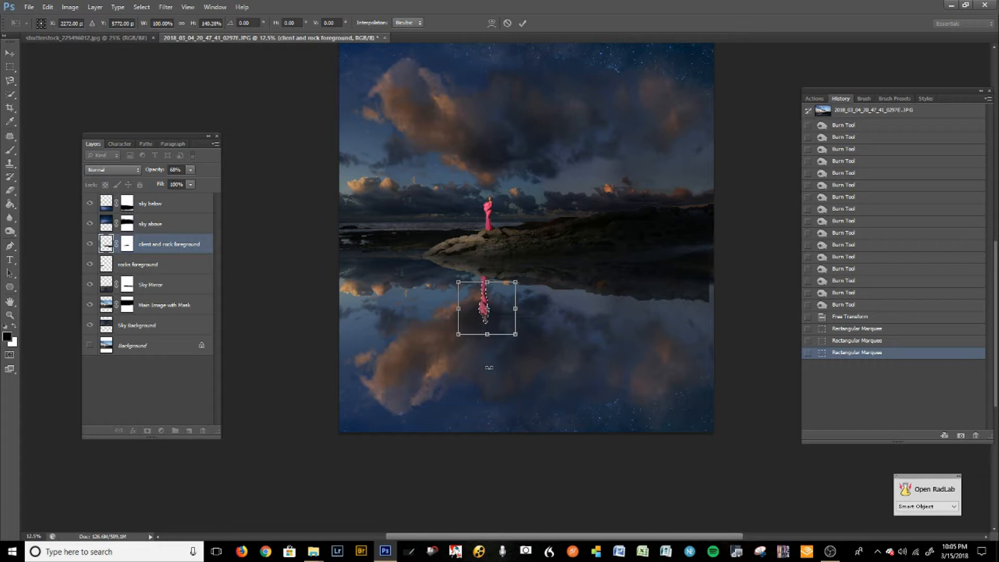
{"action": "key", "text": "Return"}
{"action": "key", "text": "ctrl+d"}
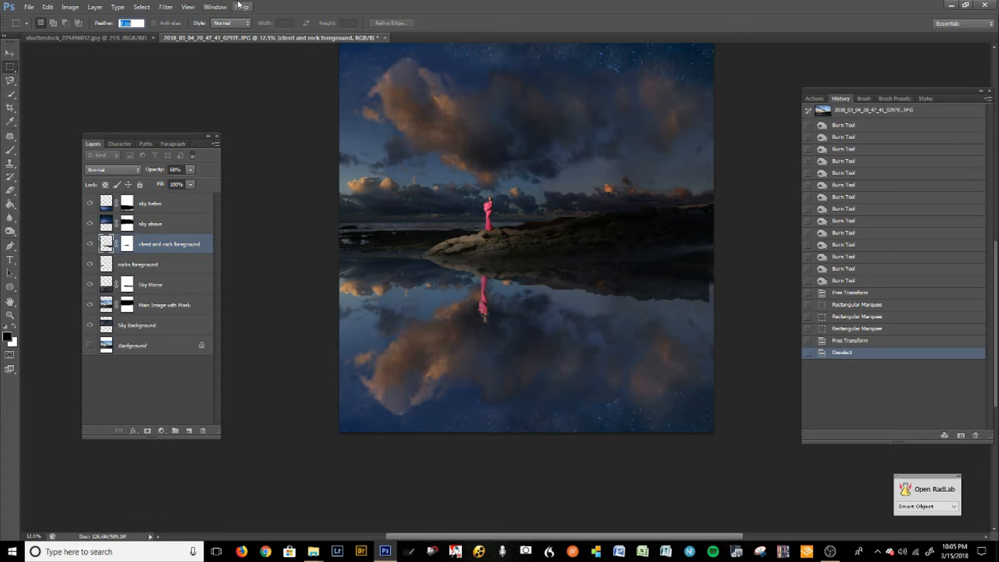
{"action": "left_click", "coordinate": [166, 7]}
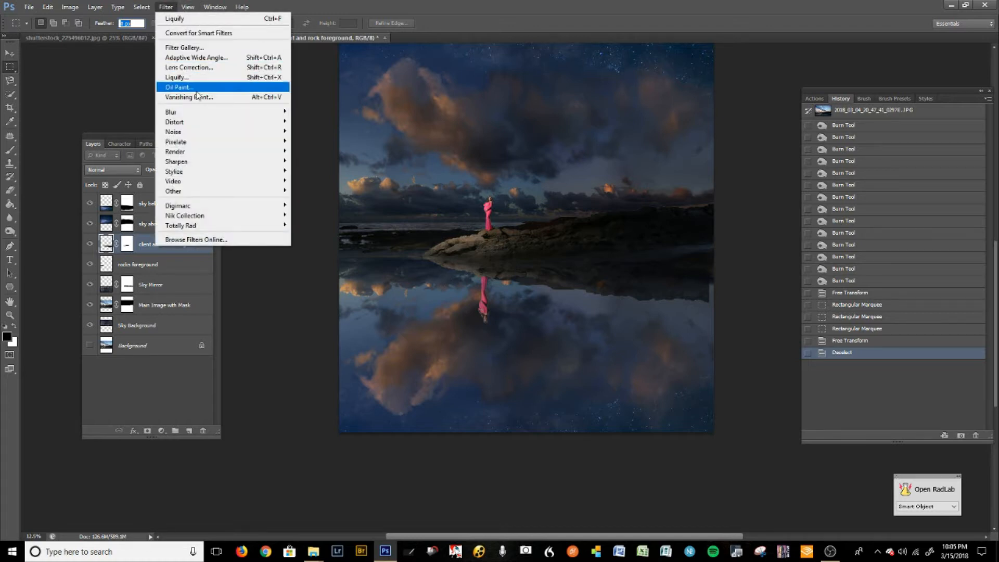
{"action": "mouse_move", "coordinate": [202, 124]}
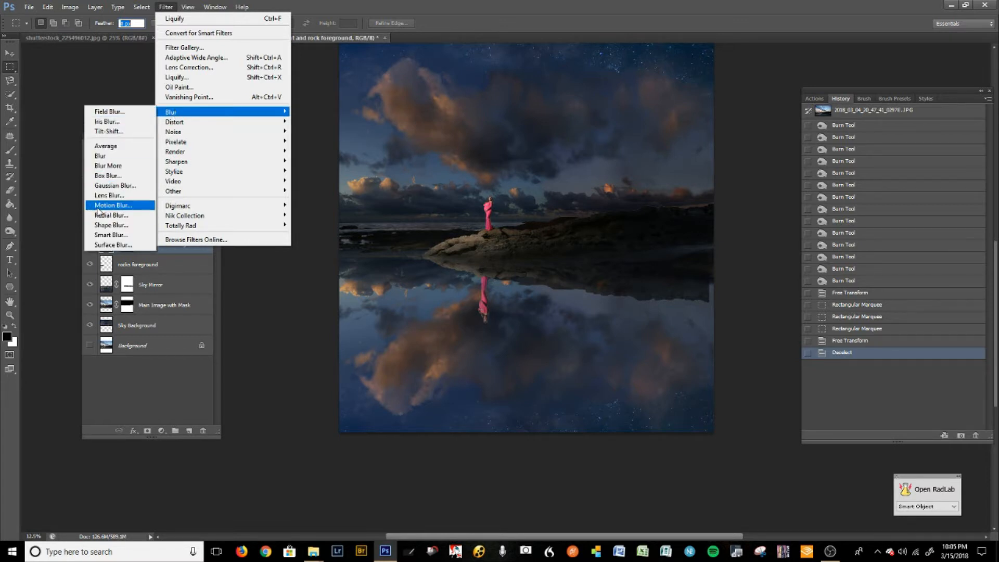
{"action": "left_click", "coordinate": [495, 3]}
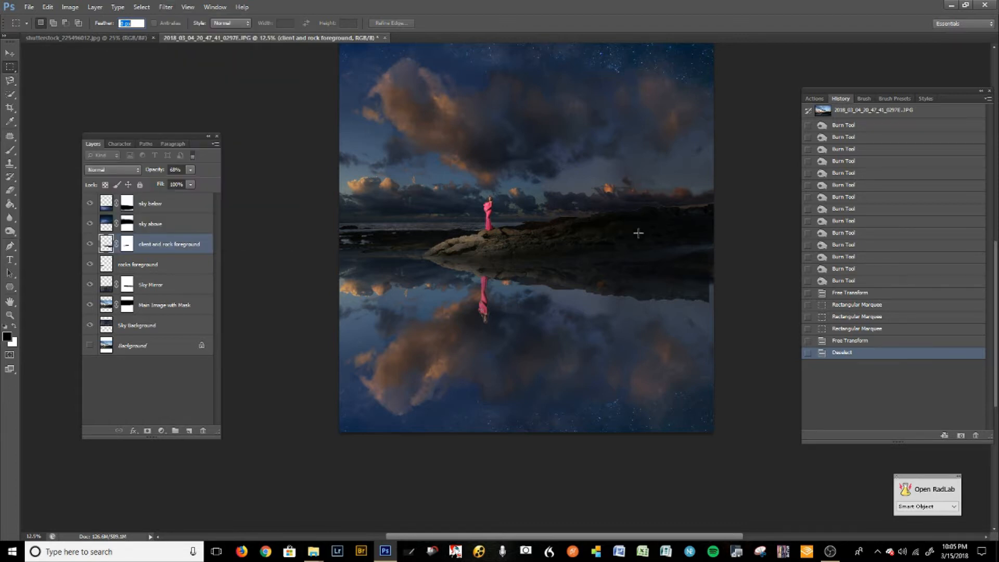
Examine the composite up close and as a whole, checking the woman, the rock and the stretched reflection.
{"action": "scroll", "coordinate": [538, 308], "scroll_direction": "down", "scroll_amount": 2}
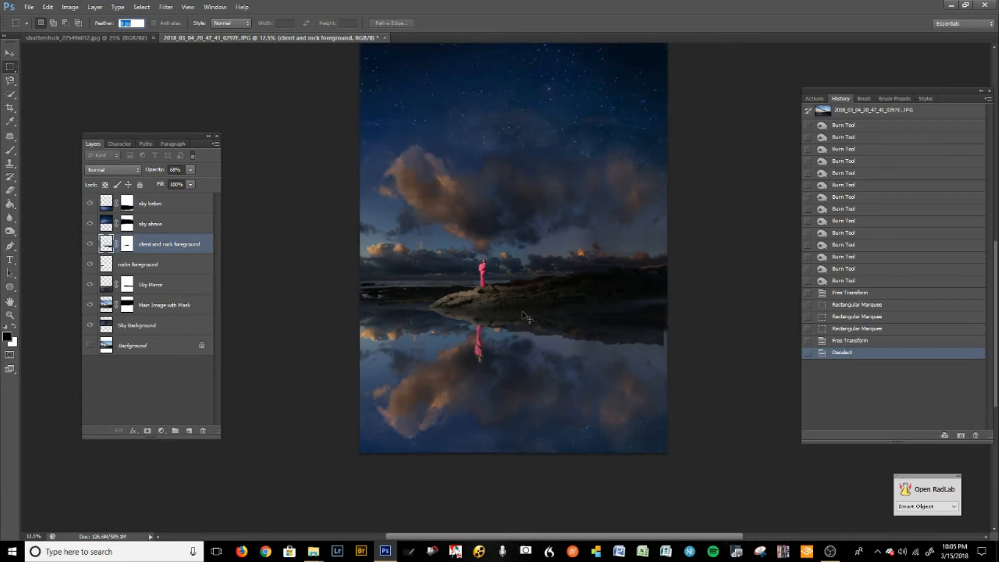
{"action": "scroll", "coordinate": [498, 396], "scroll_direction": "up", "scroll_amount": 2}
{"action": "key", "text": "ctrl+plus"}
{"action": "key", "text": "ctrl+plus"}
{"action": "key", "text": "ctrl+plus"}
{"action": "key", "text": "ctrl+plus"}
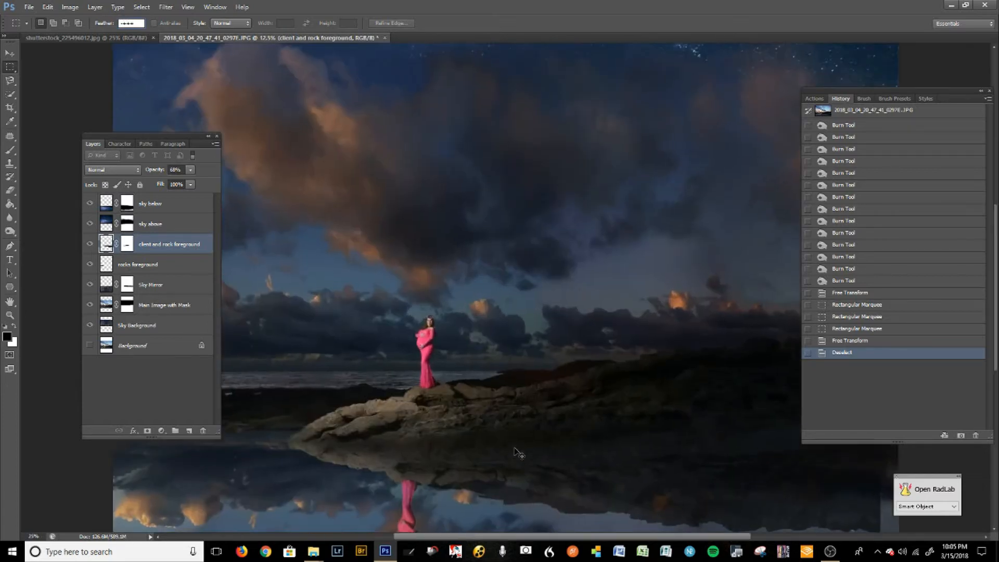
{"action": "left_click", "coordinate": [434, 420]}
{"action": "left_click", "coordinate": [505, 212]}
{"action": "left_click", "coordinate": [10, 231]}
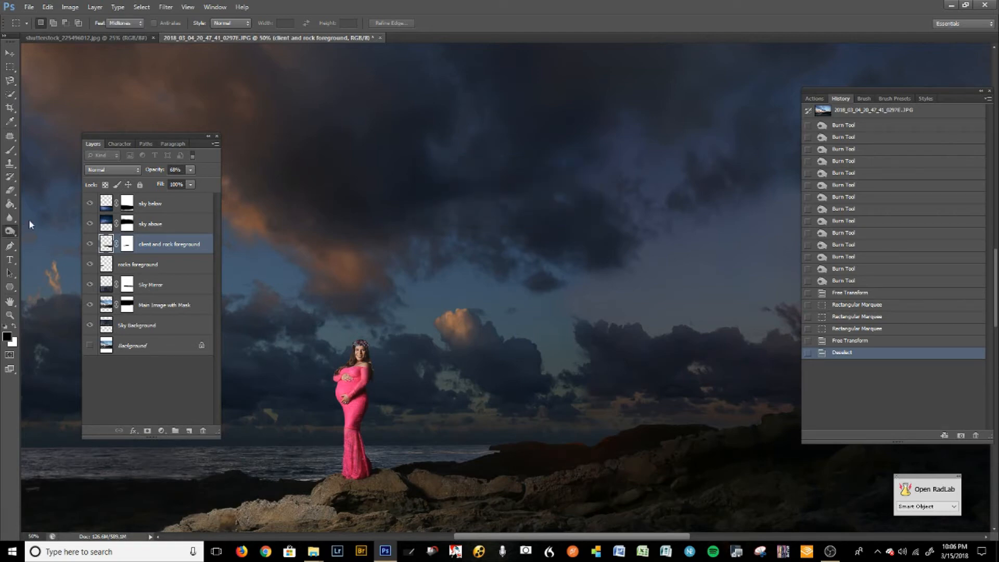
{"action": "key", "text": "ctrl+minus"}
{"action": "key", "text": "ctrl+minus"}
{"action": "key", "text": "ctrl+minus"}
{"action": "key", "text": "ctrl+minus"}
{"action": "key", "text": "ctrl+minus"}
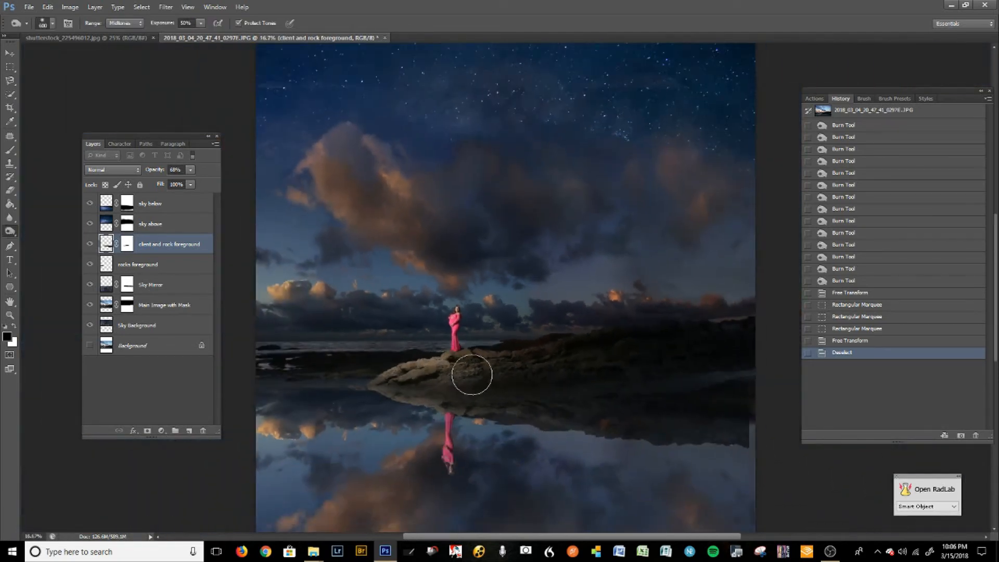
{"action": "key", "text": "ctrl+plus"}
{"action": "key", "text": "ctrl+plus"}
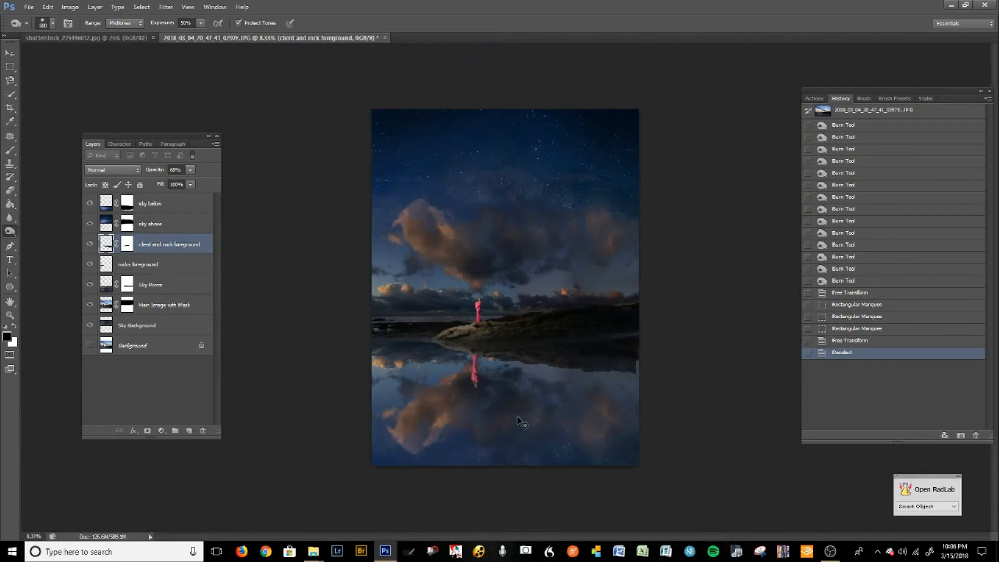
{"action": "key", "text": "ctrl+minus"}
{"action": "key", "text": "ctrl+minus"}
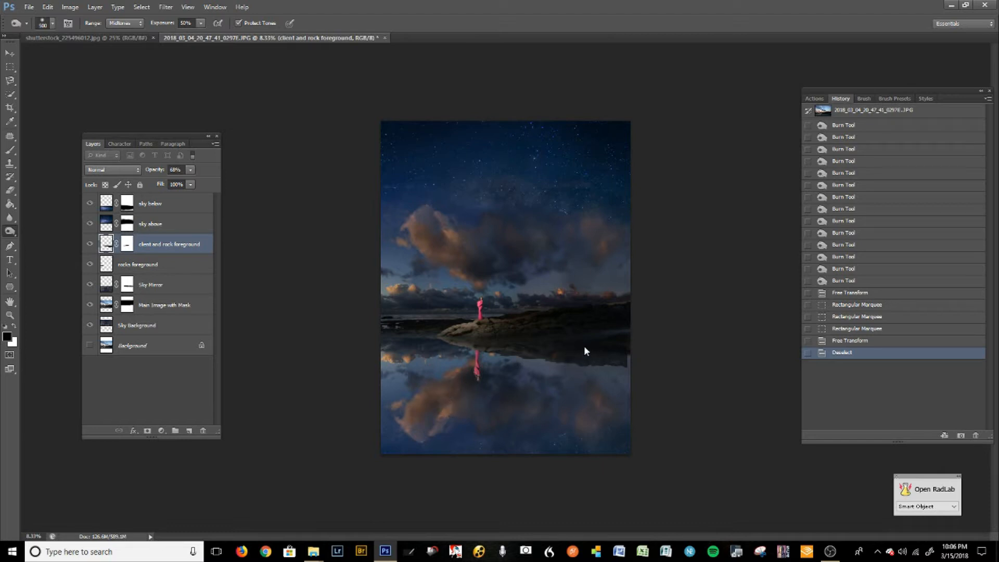
Save the layered composite in Photoshop format as "2018_03_04_20_47_41_0297Etutorial.psd" in the folder above Originals.
{"action": "key", "text": "ctrl+shift+s"}
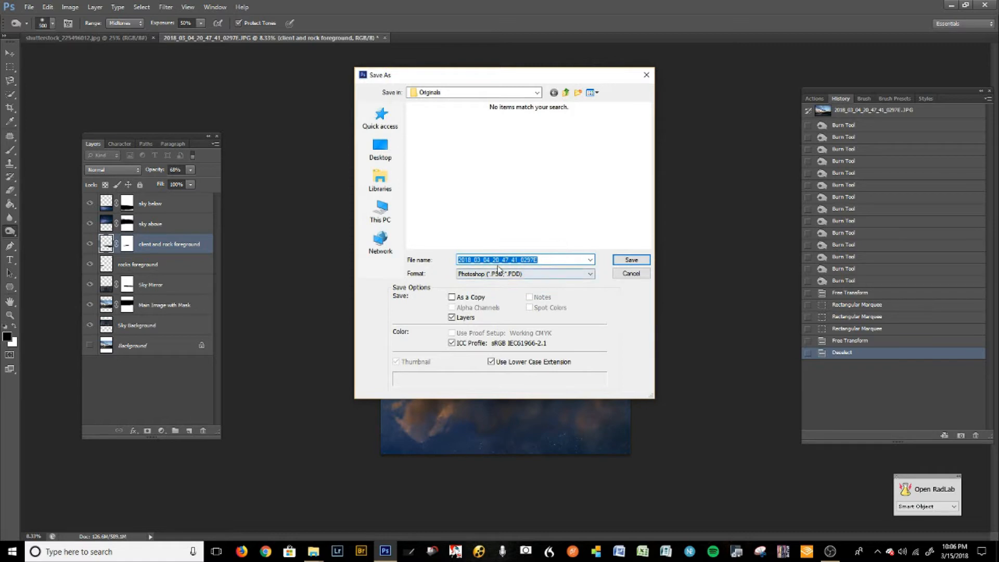
{"action": "left_click", "coordinate": [566, 93]}
{"action": "left_click", "coordinate": [538, 260]}
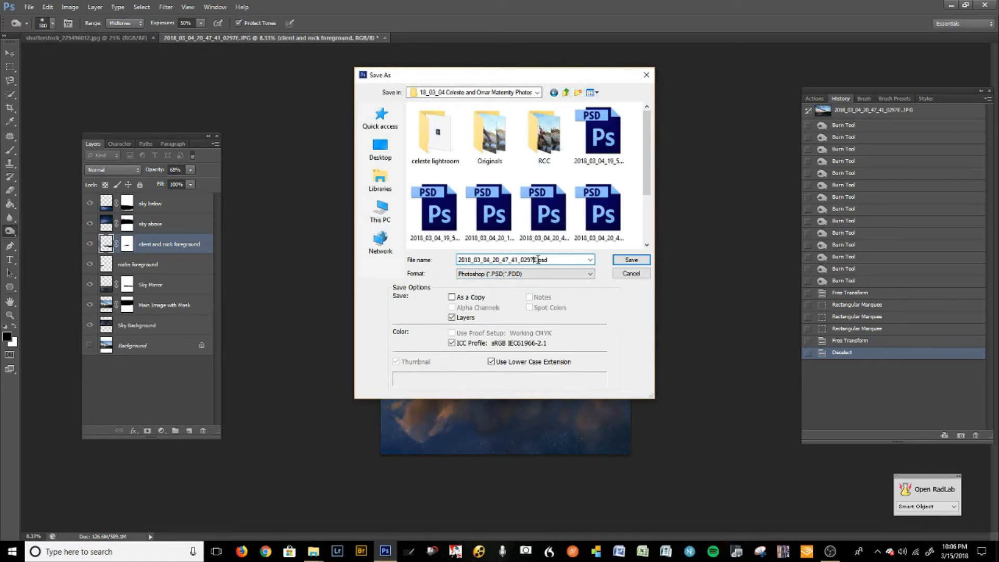
{"action": "type", "text": "t"}
{"action": "key", "text": "Return"}
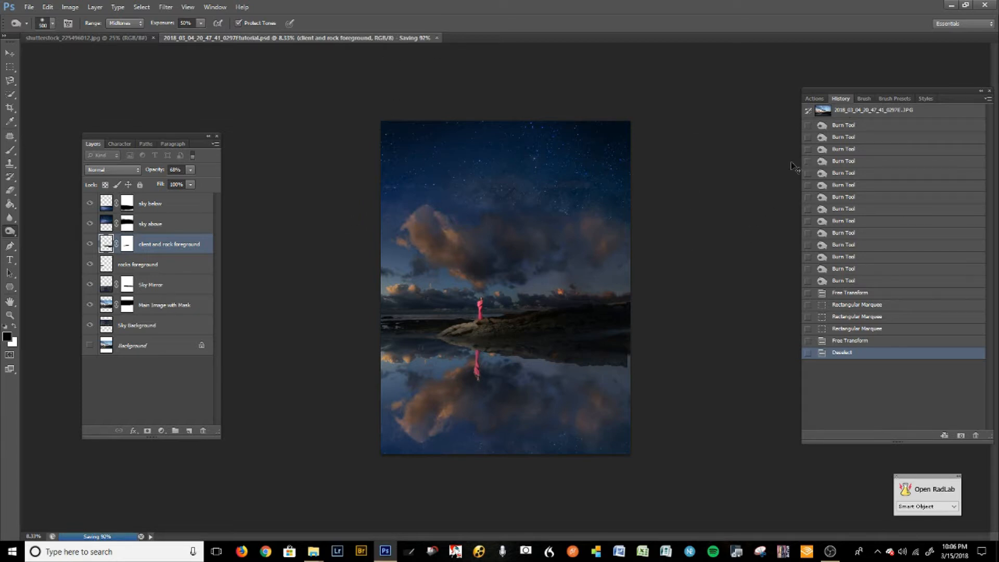
Merge all visible layers into one and delete the hidden "Background" layer.
{"action": "key", "text": "ctrl+shift+e"}
{"action": "left_click_drag", "start_coordinate": [162, 225], "coordinate": [204, 431]}
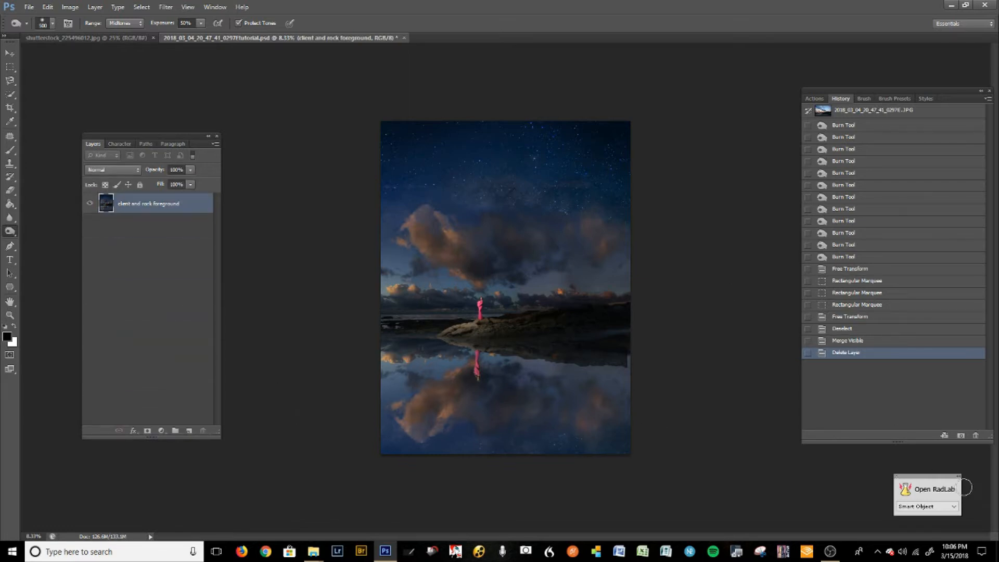
Open the merged image in RadLab and preview its styles, from the Basic Adjustments to the looks further down.
{"action": "left_click", "coordinate": [953, 489]}
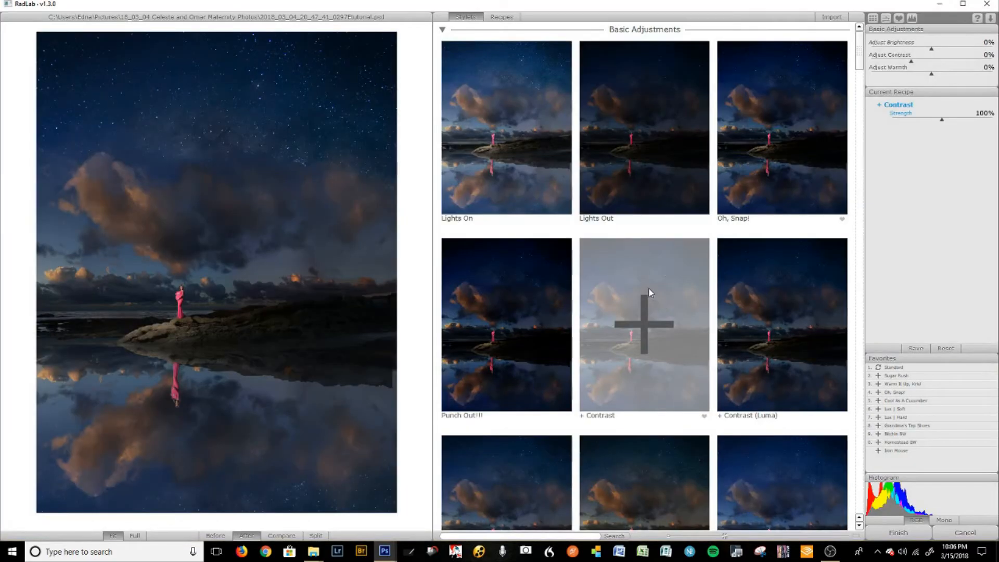
{"action": "left_click", "coordinate": [744, 307]}
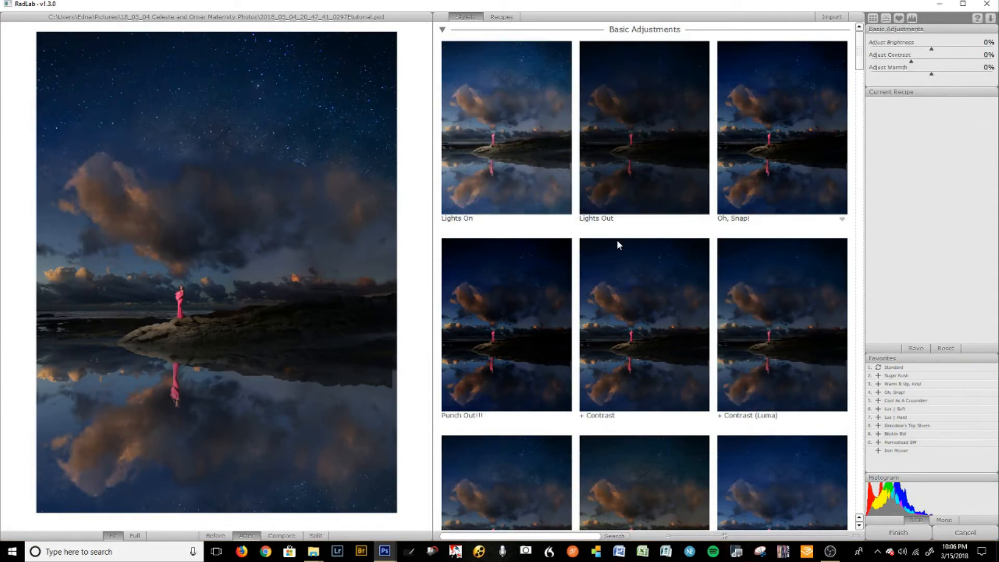
{"action": "left_click", "coordinate": [786, 173]}
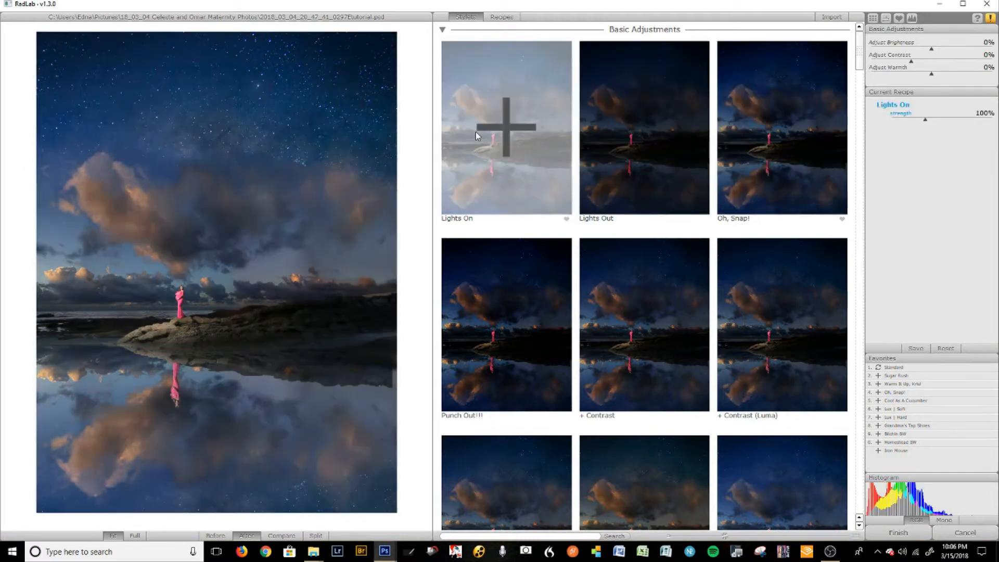
{"action": "scroll", "coordinate": [728, 182], "scroll_direction": "down", "scroll_amount": 3}
{"action": "left_click_drag", "start_coordinate": [860, 68], "coordinate": [859, 200]}
{"action": "left_click", "coordinate": [699, 237]}
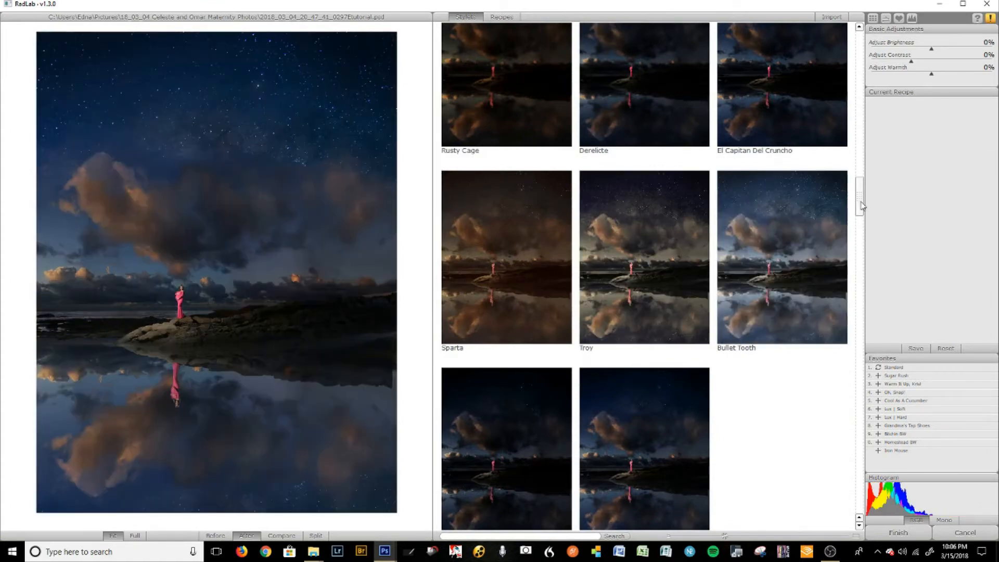
{"action": "left_click_drag", "start_coordinate": [861, 205], "coordinate": [856, 47]}
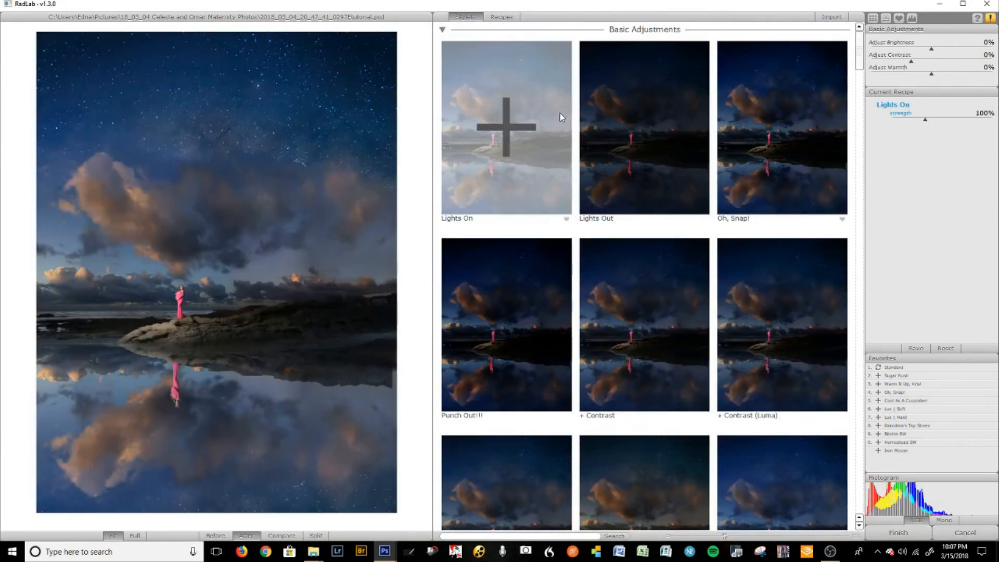
Add the Lights On style at 30% strength and the Oh, Snap! style to the current recipe.
{"action": "left_click", "coordinate": [560, 113]}
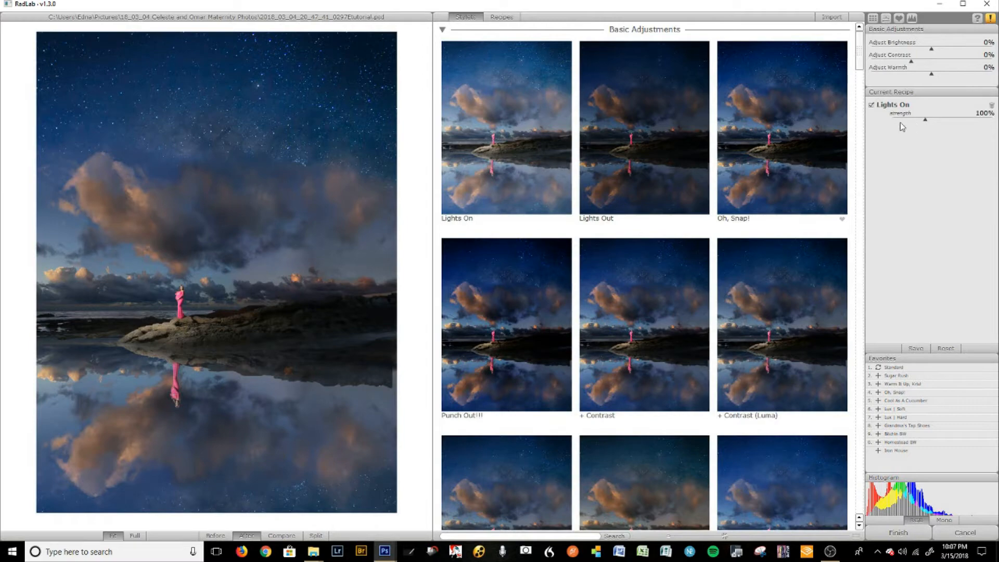
{"action": "left_click", "coordinate": [900, 121]}
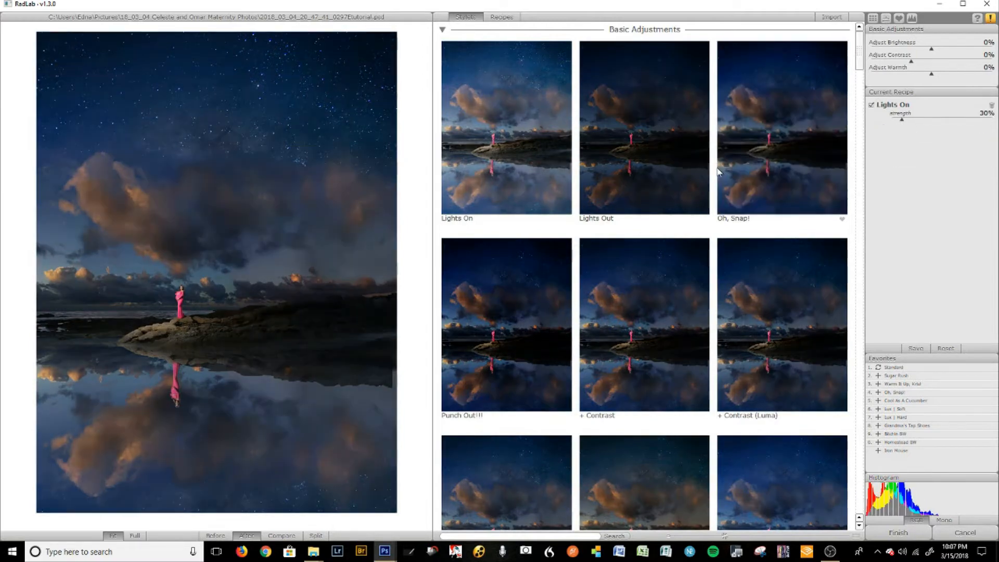
{"action": "left_click", "coordinate": [747, 168]}
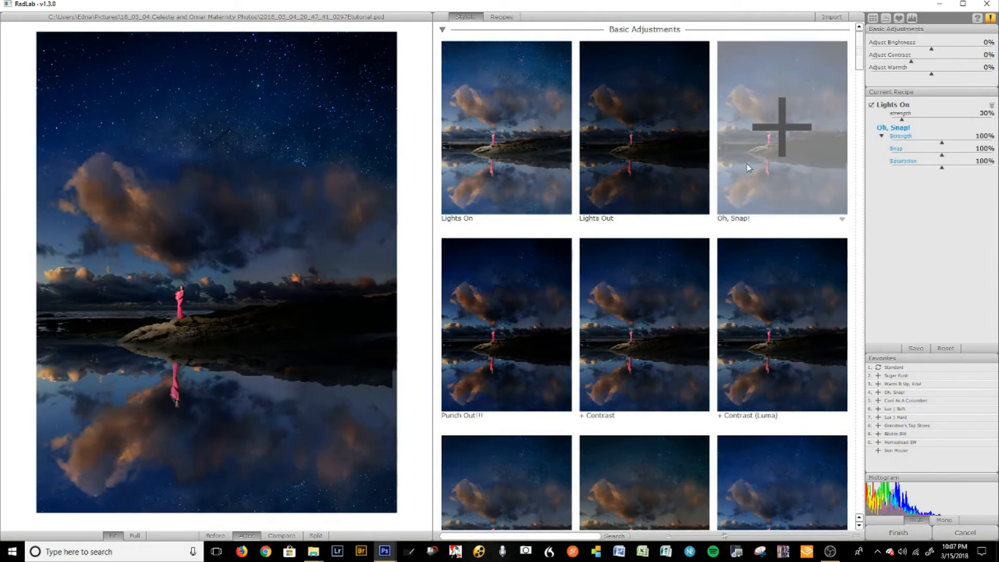
{"action": "left_click", "coordinate": [759, 161]}
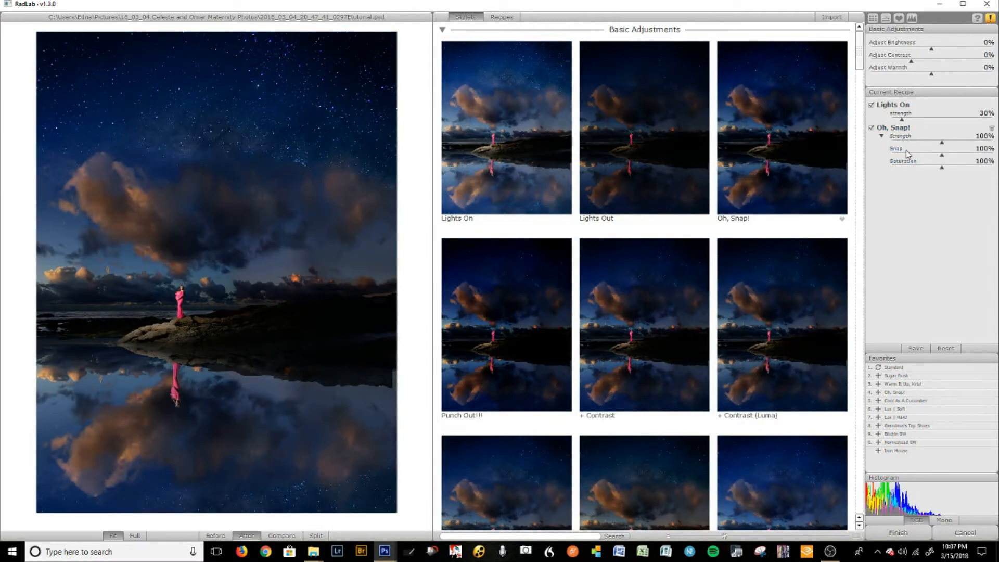
Add the Sugar Rush style at 19% strength and reduce Oh, Snap! to 52% and Lights On to 11% strength.
{"action": "scroll", "coordinate": [825, 238], "scroll_direction": "down", "scroll_amount": 4}
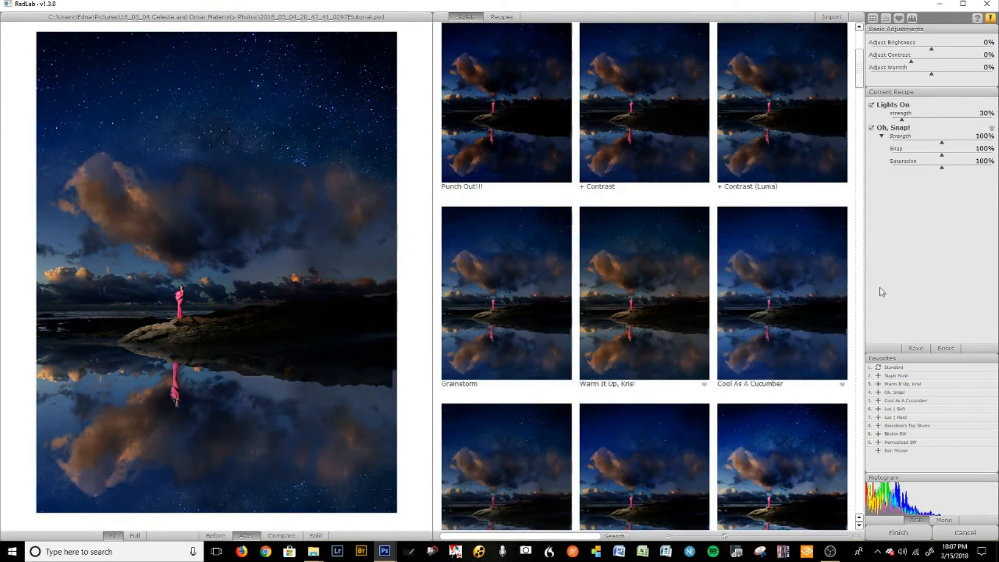
{"action": "left_click", "coordinate": [893, 376]}
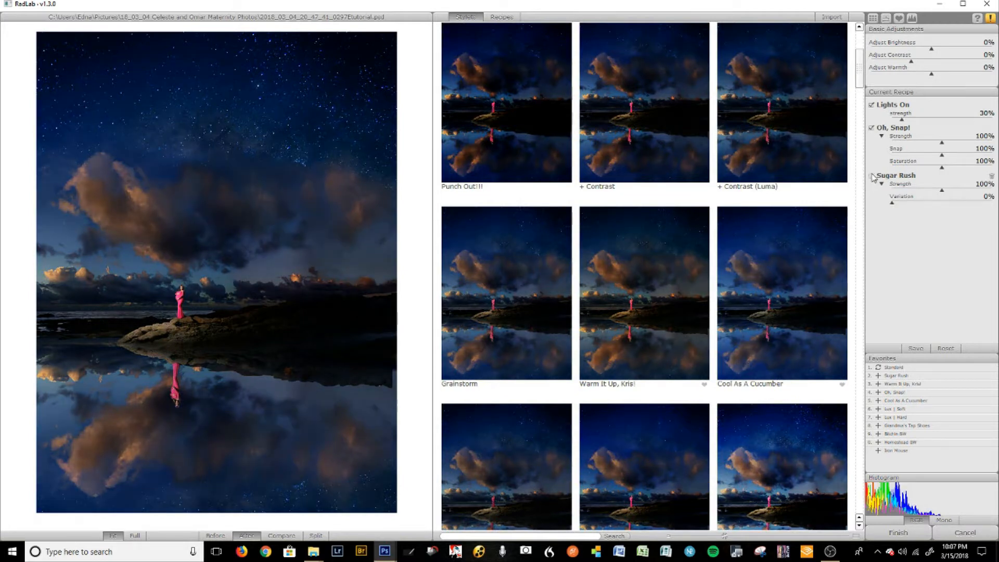
{"action": "left_click_drag", "start_coordinate": [930, 189], "coordinate": [902, 194]}
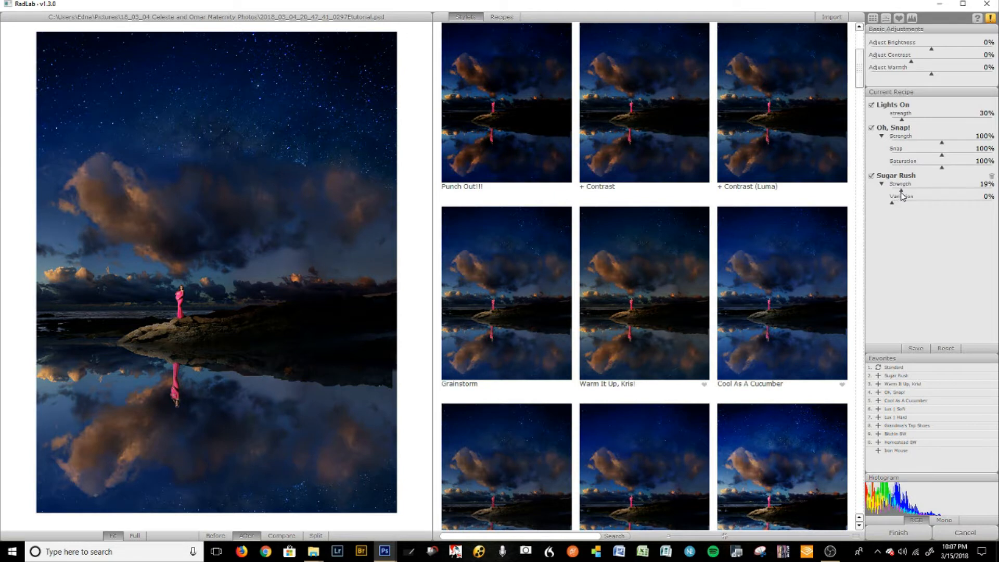
{"action": "left_click_drag", "start_coordinate": [941, 146], "coordinate": [893, 121]}
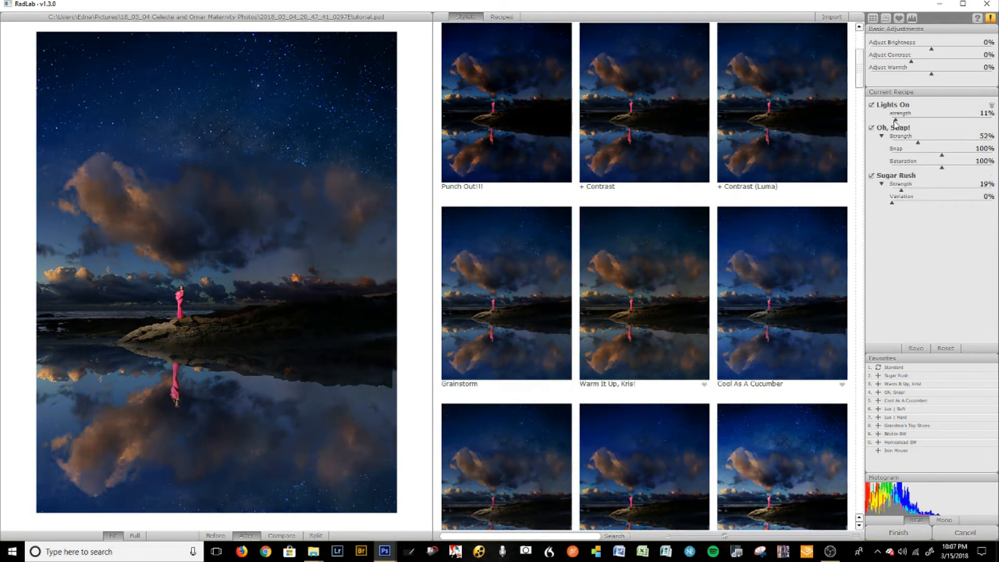
Add the EZ-Burn (Original) style from Optical and Lens Effects at 100% strength and apply the finished recipe to the image.
{"action": "scroll", "coordinate": [825, 164], "scroll_direction": "down", "scroll_amount": 4}
{"action": "scroll", "coordinate": [835, 172], "scroll_direction": "down", "scroll_amount": 8}
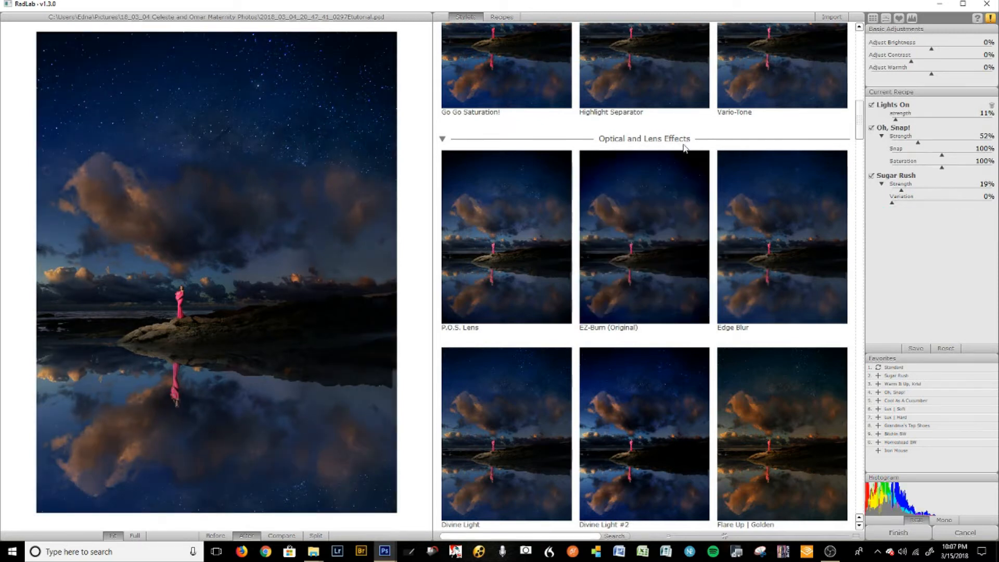
{"action": "left_click", "coordinate": [654, 215]}
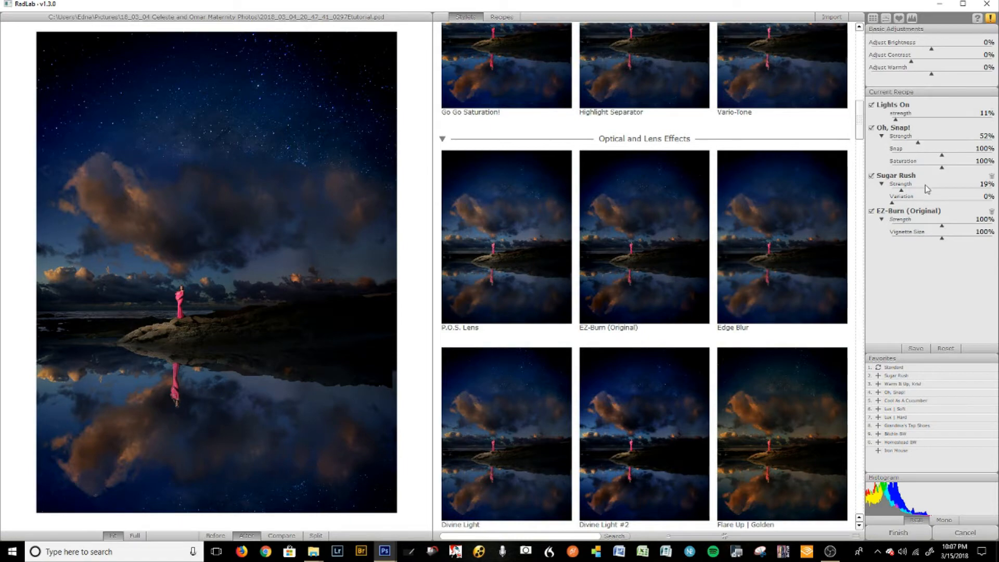
{"action": "left_click", "coordinate": [897, 534]}
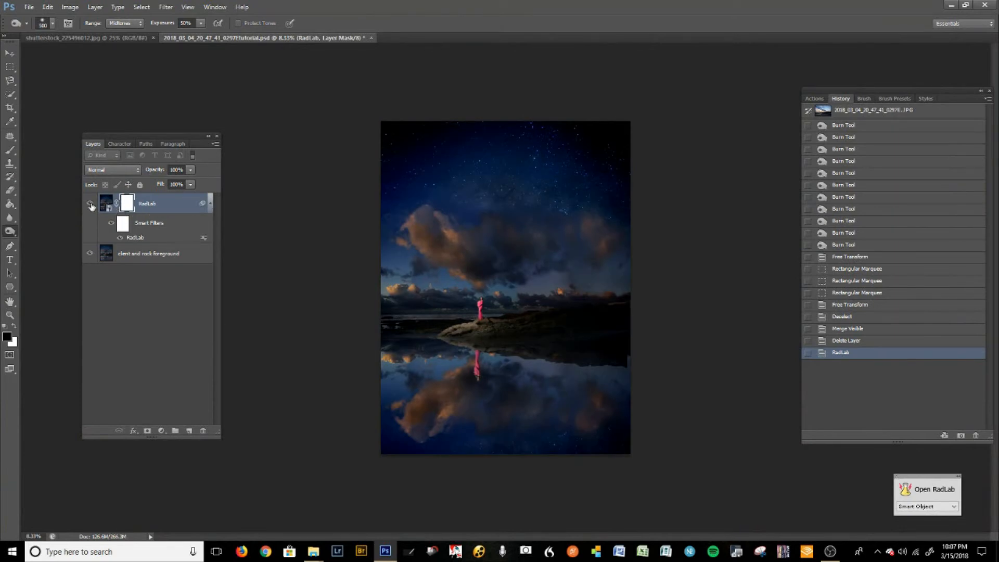
Compare the image with and without the RadLab layer, and merge all visible layers into one.
{"action": "left_click", "coordinate": [91, 205]}
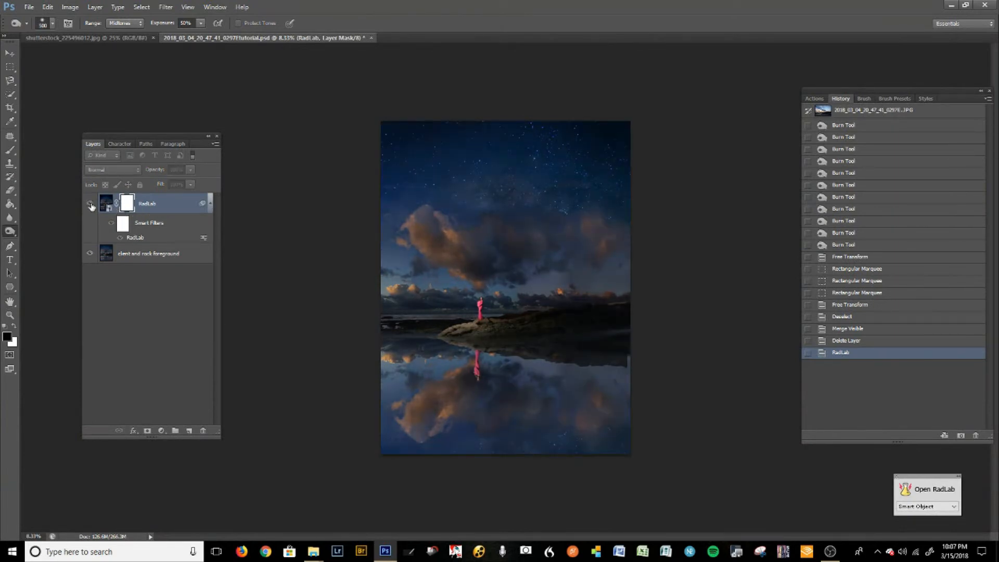
{"action": "left_click", "coordinate": [91, 205]}
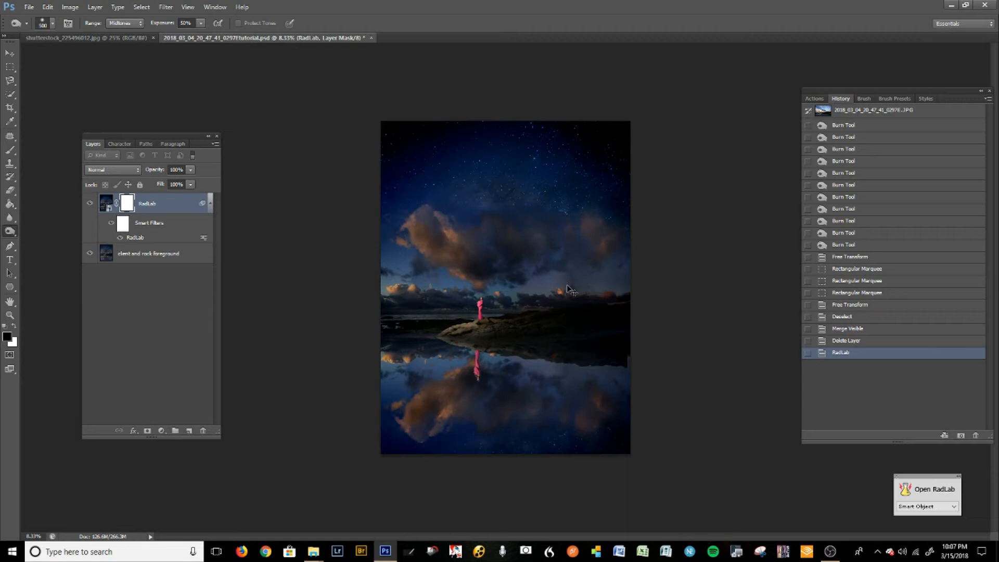
{"action": "key", "text": "ctrl+shift+e"}
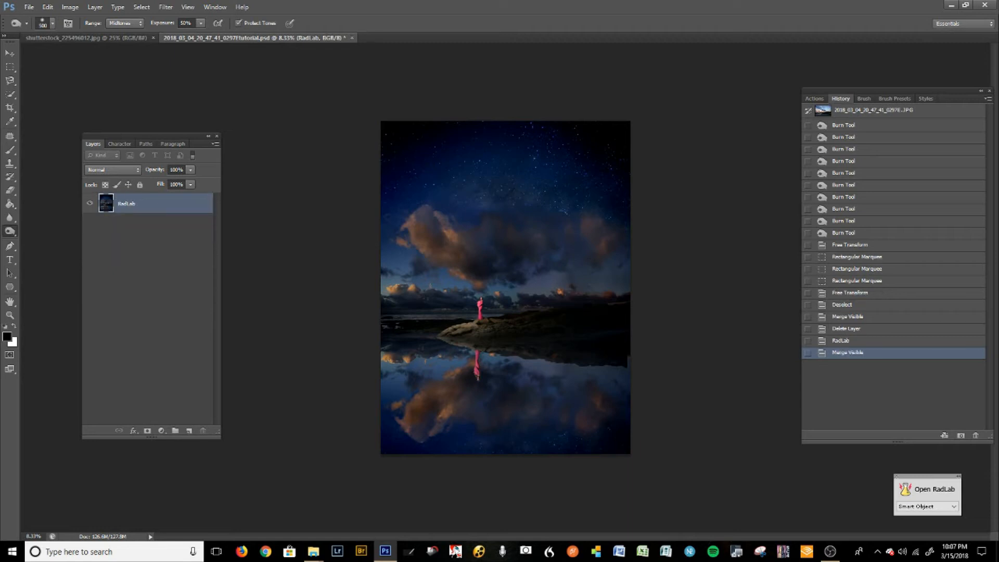
Open the original photo "2018_03_04_20_47_41_0297E.JPG" as a separate document and compare it with the finished composite.
{"action": "key", "text": "alt+Tab"}
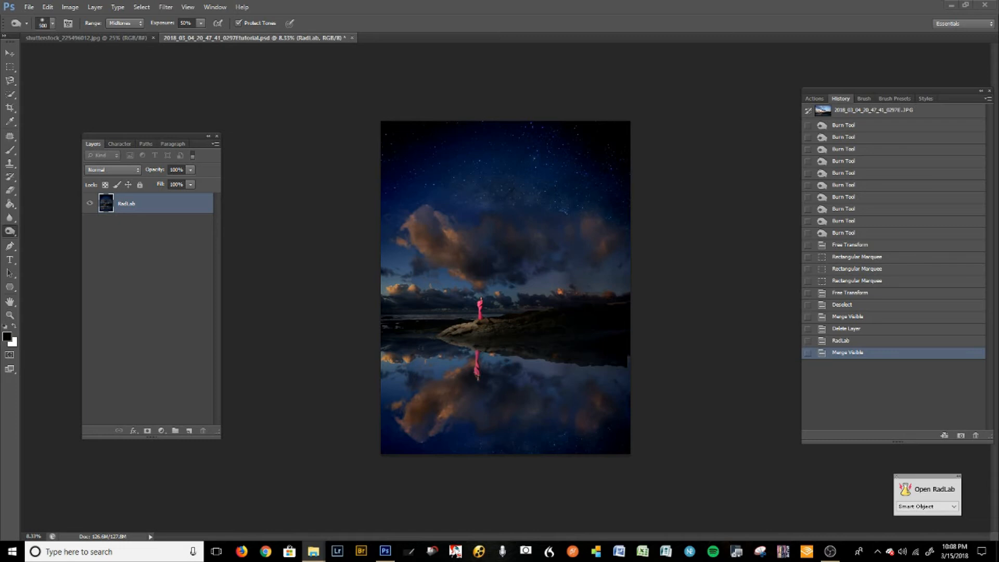
{"action": "left_click_drag", "start_coordinate": [487, 55], "coordinate": [410, 37]}
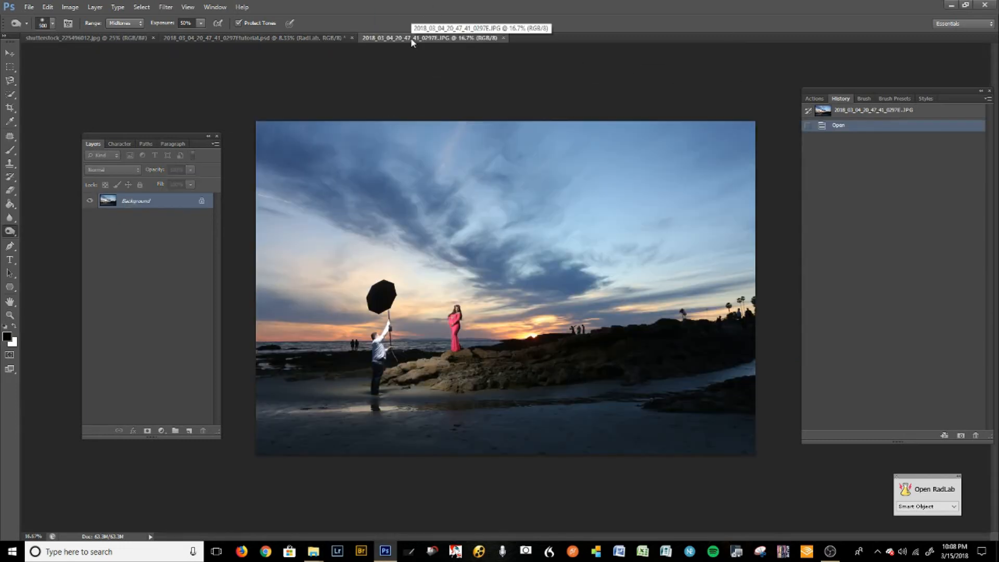
{"action": "left_click", "coordinate": [292, 41]}
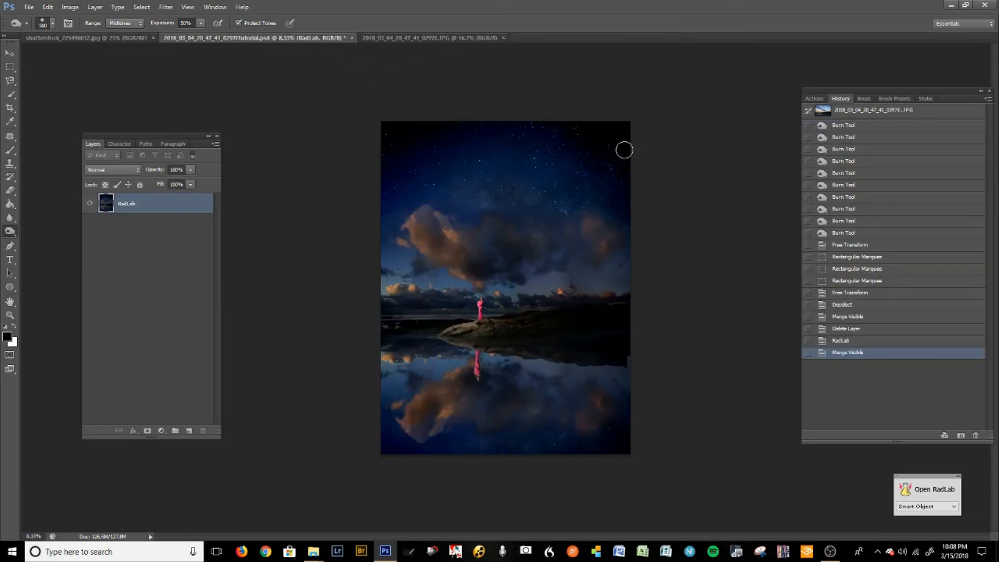
{"action": "key", "text": "alt+Tab"}
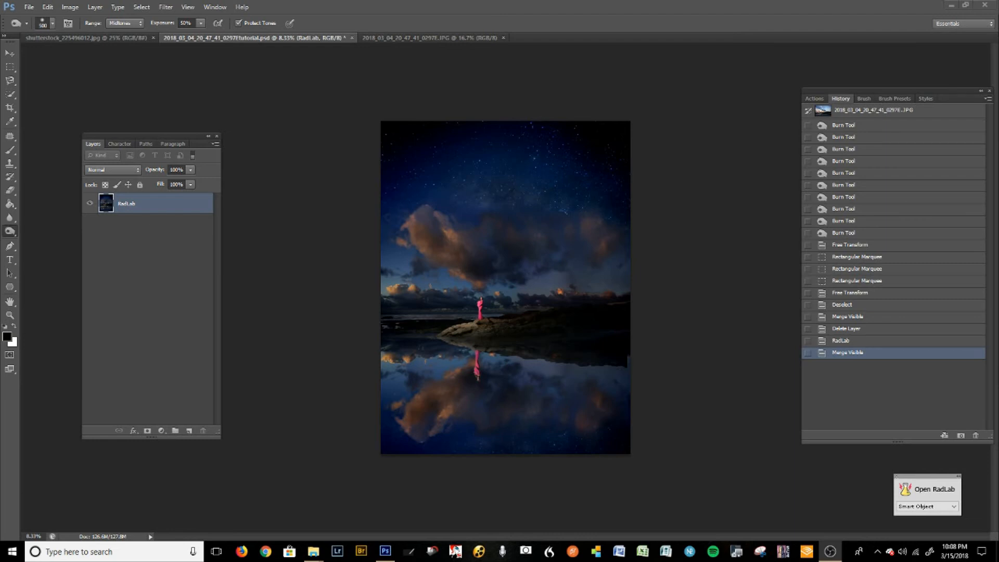
{"action": "left_click", "coordinate": [476, 36]}
{"action": "left_click", "coordinate": [305, 37]}
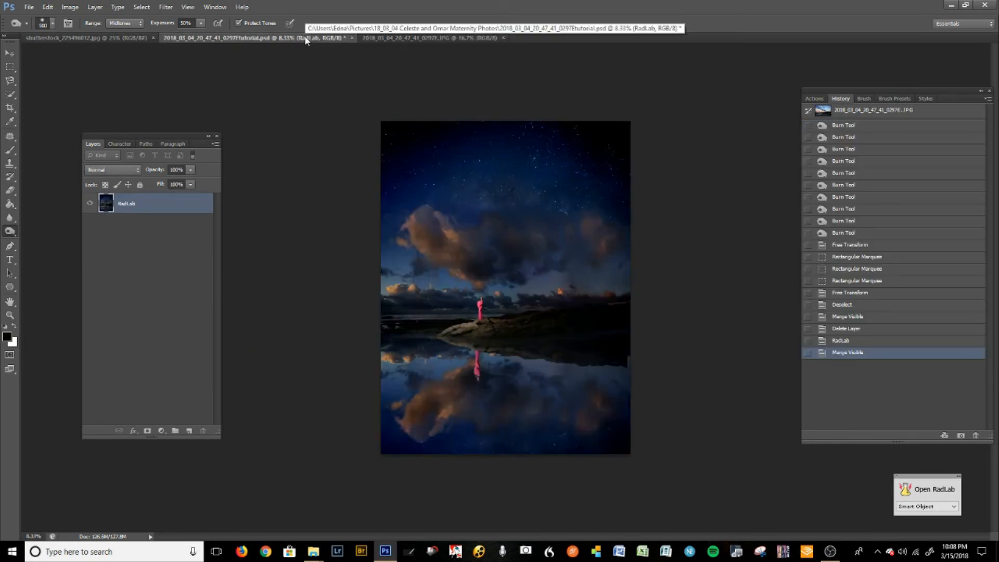
{"action": "left_click", "coordinate": [393, 38]}
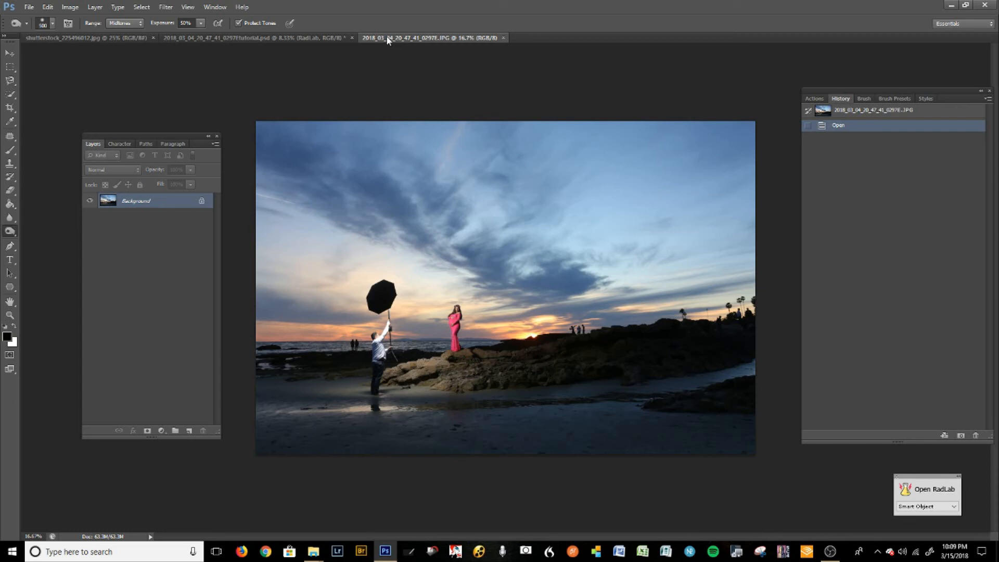
{"action": "left_click", "coordinate": [303, 39]}
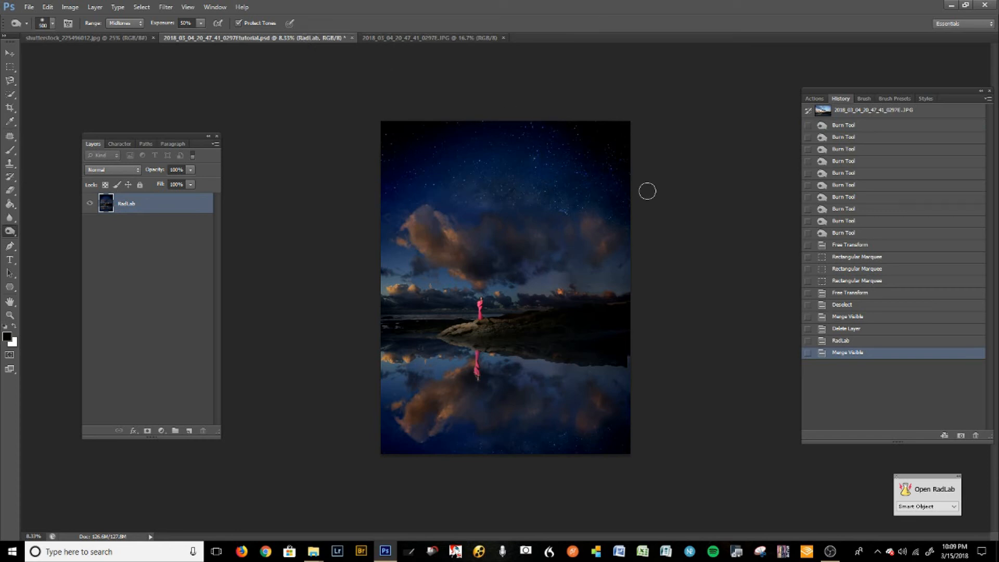
Examine the woman and surrounding clouds in the composite up close, check the whole image, and compare it with the original photo.
{"action": "key", "text": "ctrl+plus"}
{"action": "key", "text": "ctrl+plus"}
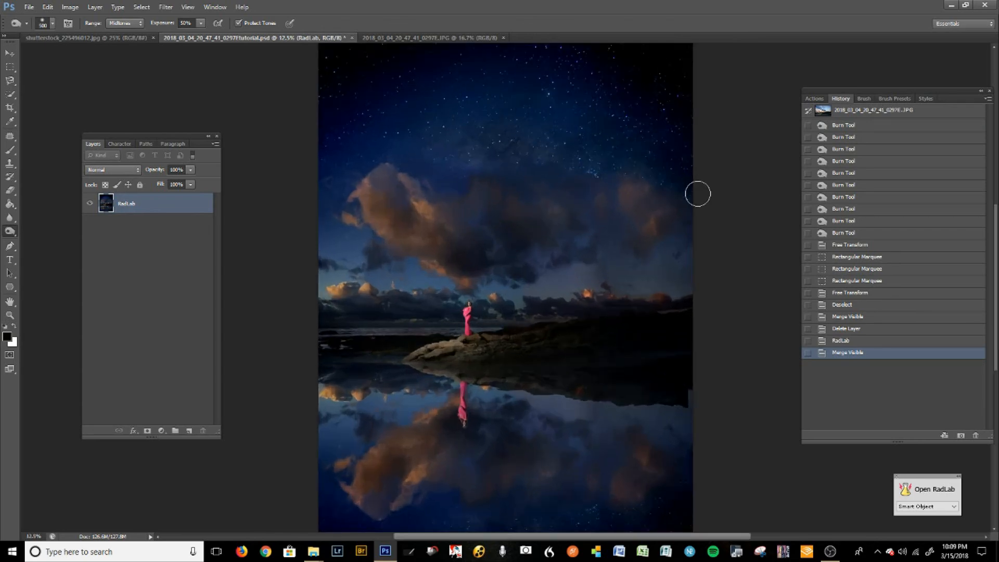
{"action": "key", "text": "ctrl+plus"}
{"action": "key", "text": "ctrl+plus"}
{"action": "key", "text": "ctrl+plus"}
{"action": "key", "text": "ctrl+plus"}
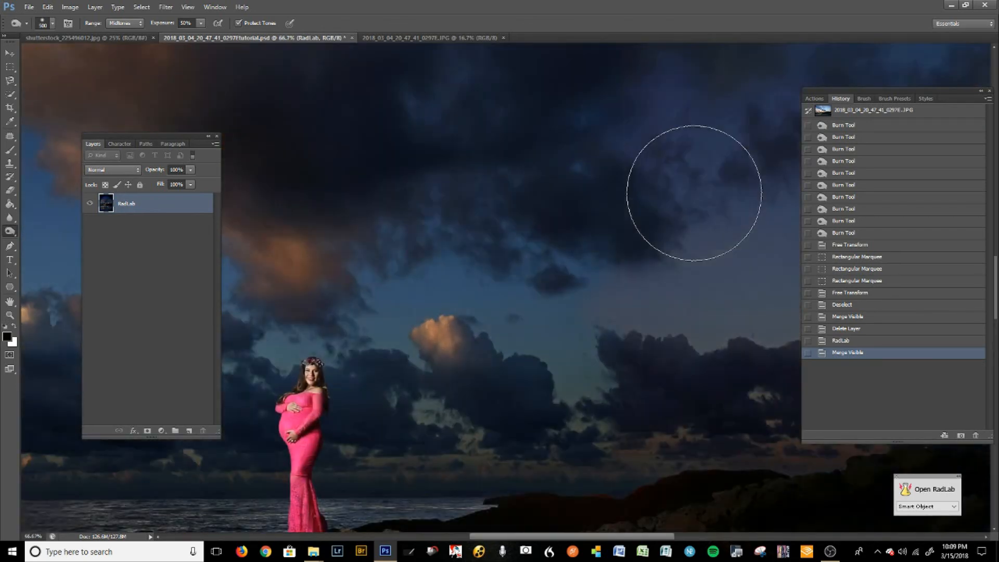
{"action": "key", "text": "ctrl+minus"}
{"action": "key", "text": "ctrl+minus"}
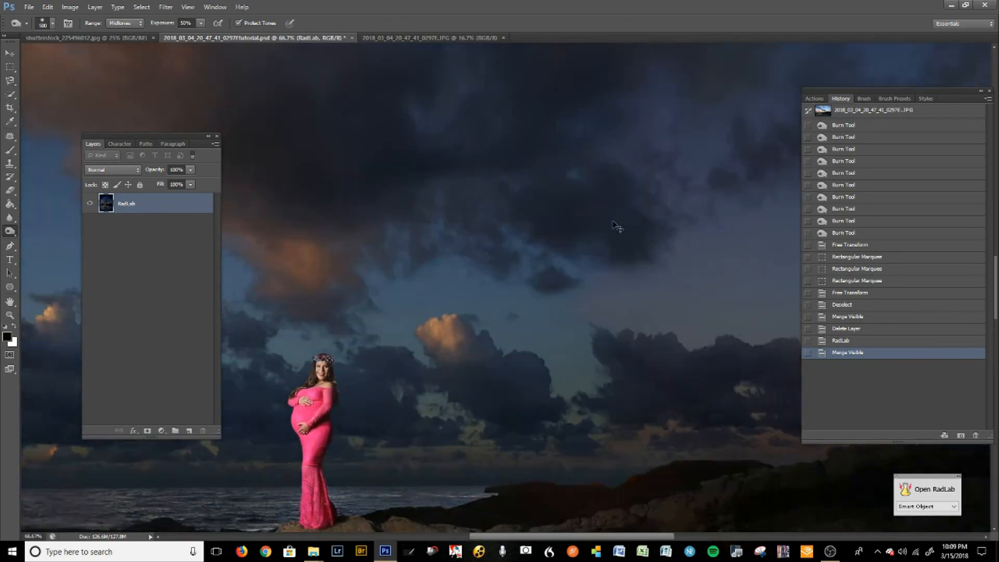
{"action": "key", "text": "ctrl+minus"}
{"action": "key", "text": "ctrl+minus"}
{"action": "key", "text": "ctrl+minus"}
{"action": "key", "text": "ctrl+minus"}
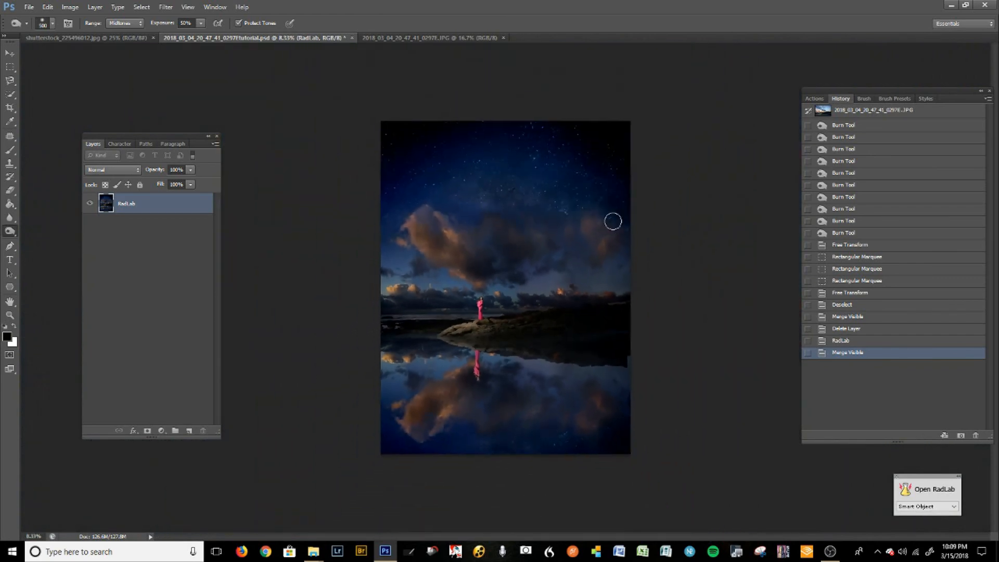
{"action": "key", "text": "ctrl+plus"}
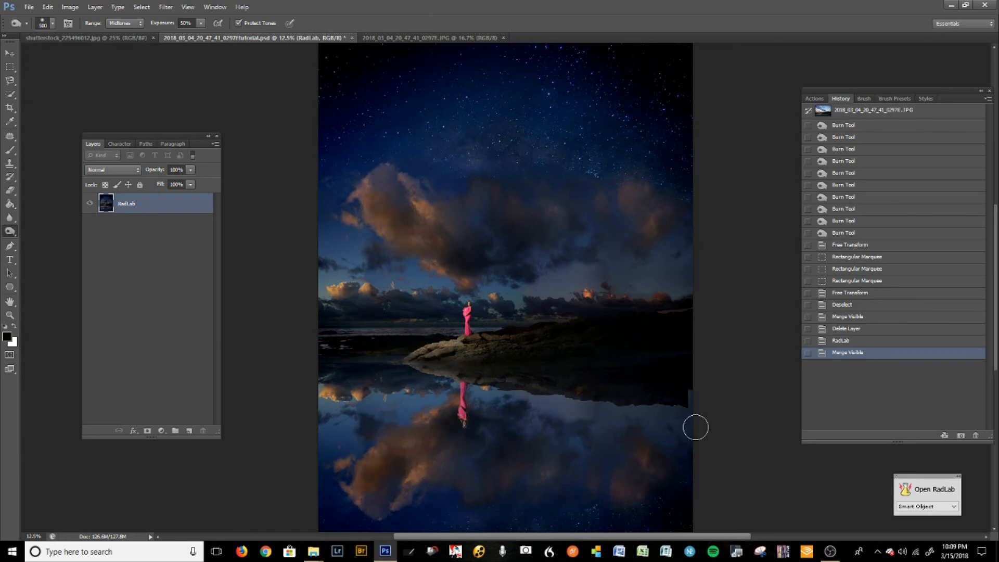
{"action": "left_click", "coordinate": [415, 37]}
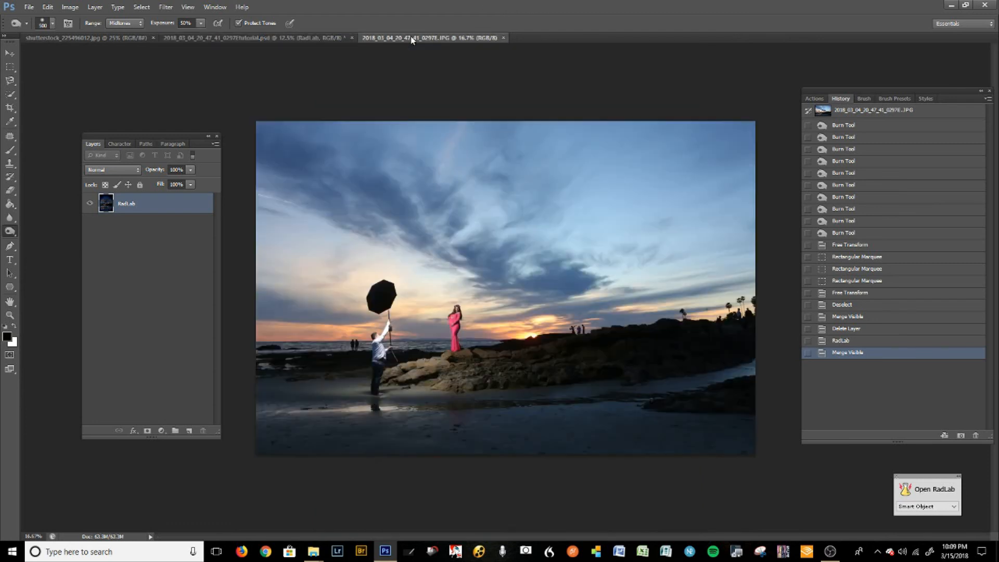